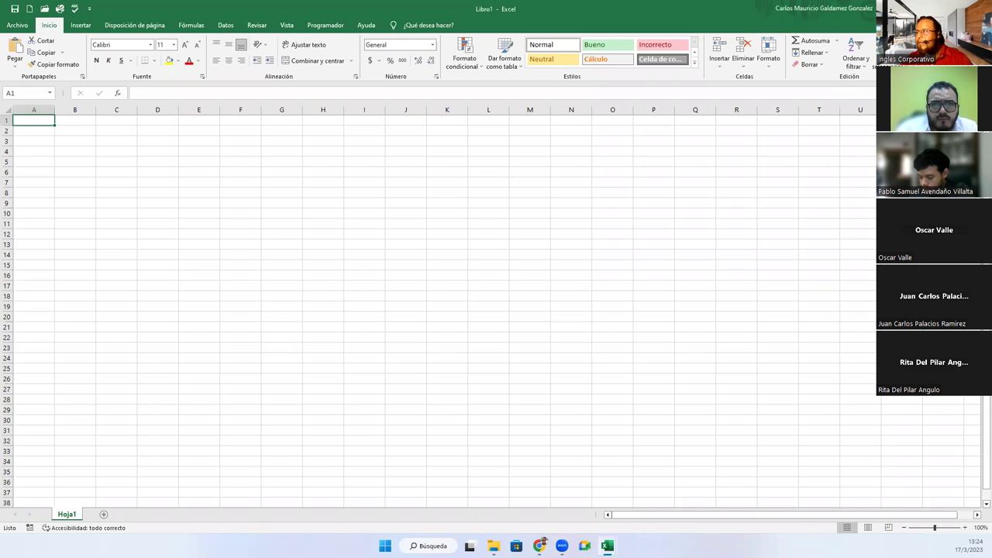
# - Switch to Chrome and examine the Ejercicio 1 sales table on the "Ejercicios Excel tablas dinámicas" page
pyautogui.hotkey('alt', 'Tab')
pyautogui.click(421, 25)
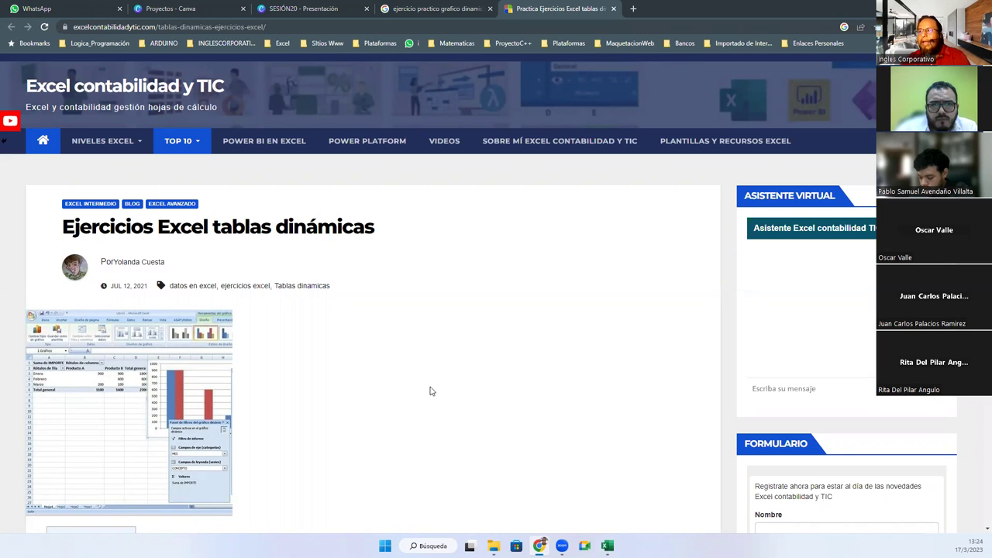
pyautogui.scroll(-9, 432, 391)
pyautogui.scroll(3, 432, 392)
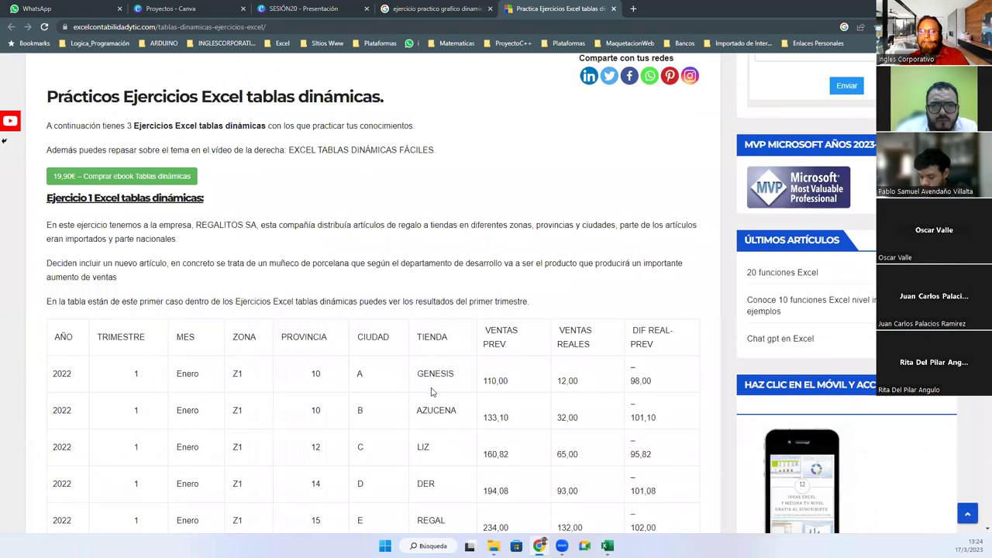
pyautogui.moveTo(45, 302); pyautogui.dragTo(574, 306)
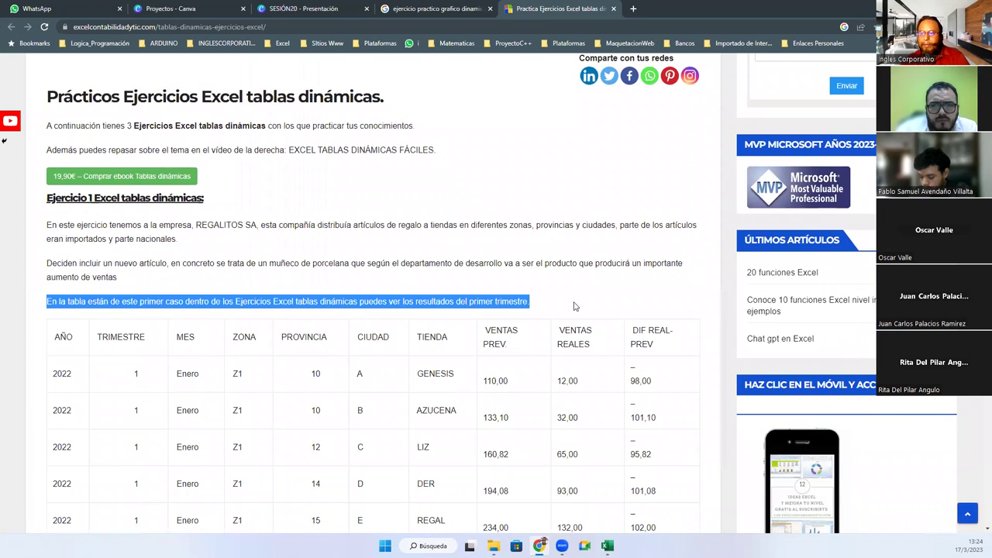
pyautogui.scroll(-15, 465, 335)
pyautogui.scroll(-17, 474, 340)
pyautogui.scroll(20, 475, 343)
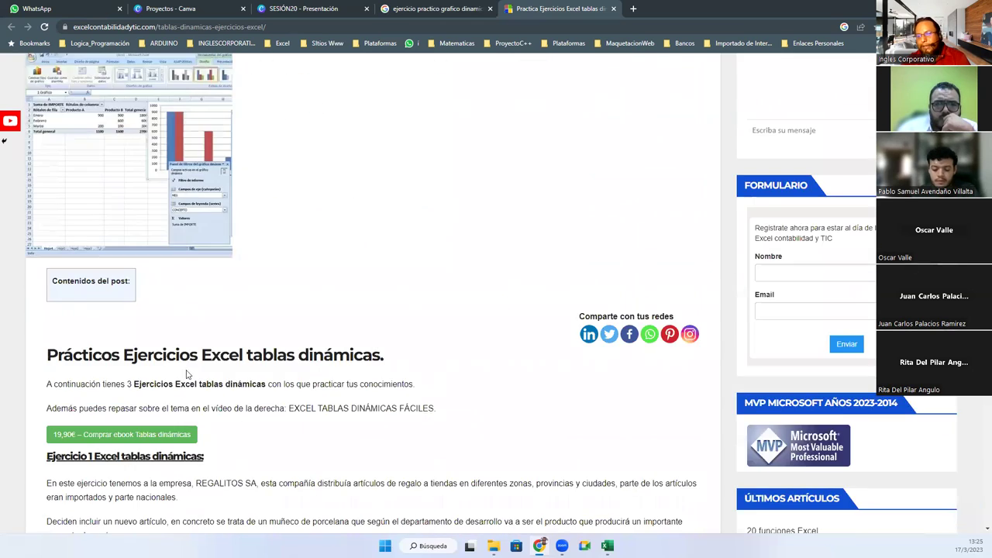
# - Copy the whole Ejercicio 1 sales table from the web page and paste it into cell A1 of the Libro1 workbook in Excel
pyautogui.scroll(-3, 186, 374)
pyautogui.moveTo(54, 336); pyautogui.dragTo(660, 118)
pyautogui.rightClick(622, 121)
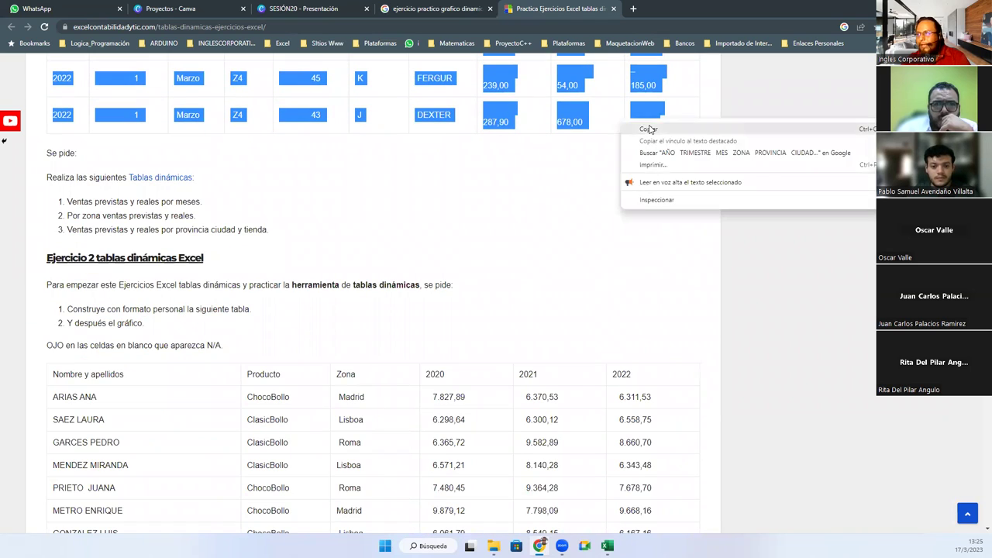
pyautogui.click(643, 127)
pyautogui.moveTo(607, 545)
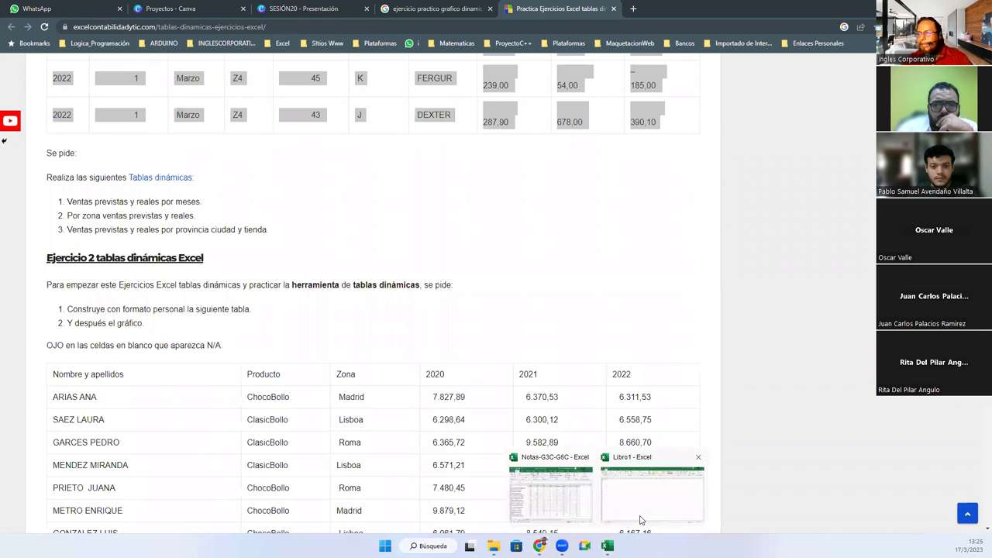
pyautogui.click(653, 496)
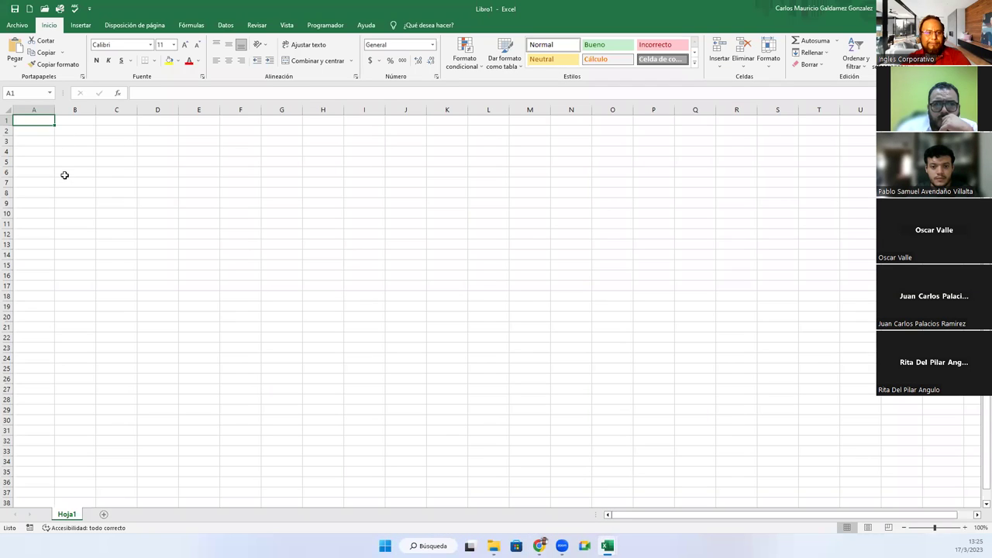
pyautogui.hotkey('ctrl', 'v')
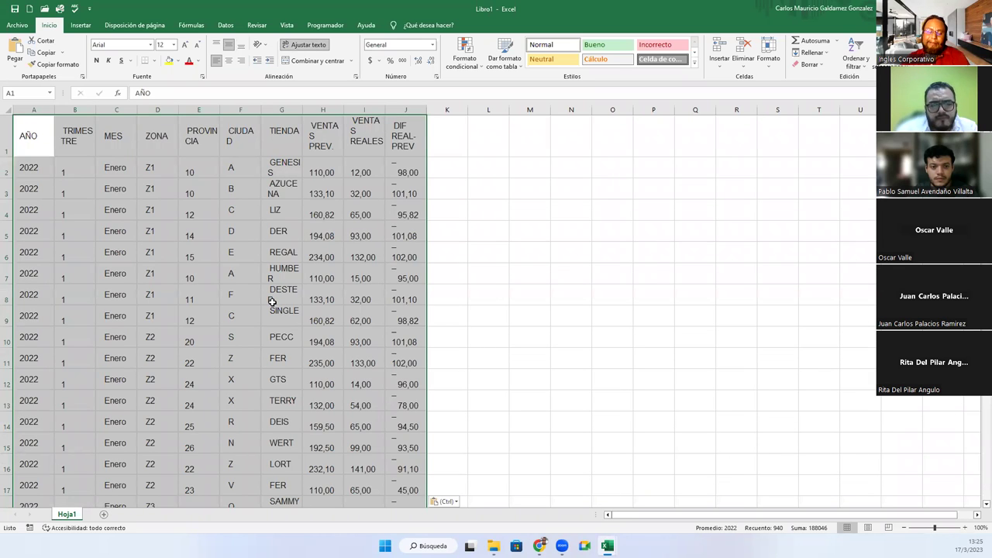
# - Undo the pasted web table so that the sheet is empty again
pyautogui.click(116, 188)
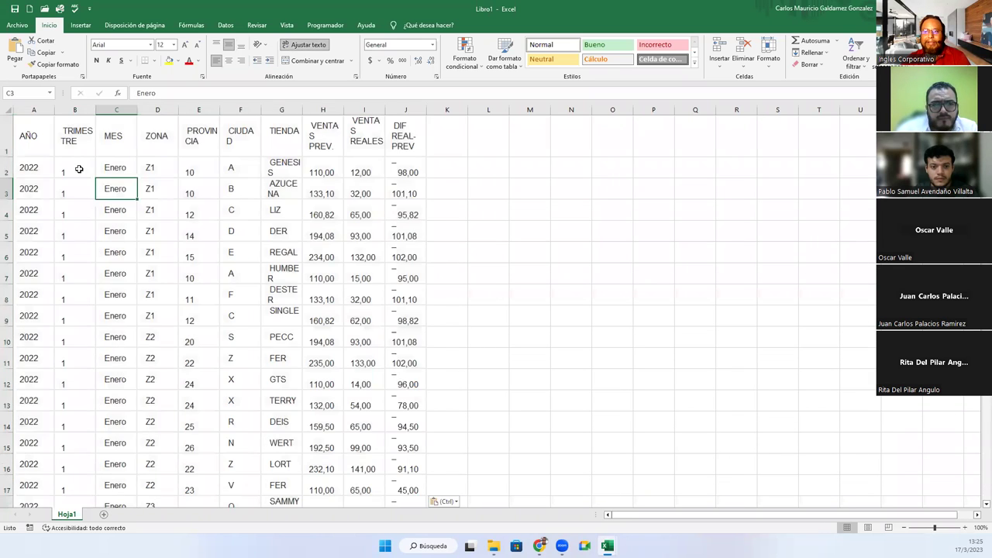
pyautogui.moveTo(29, 141); pyautogui.dragTo(942, 141)
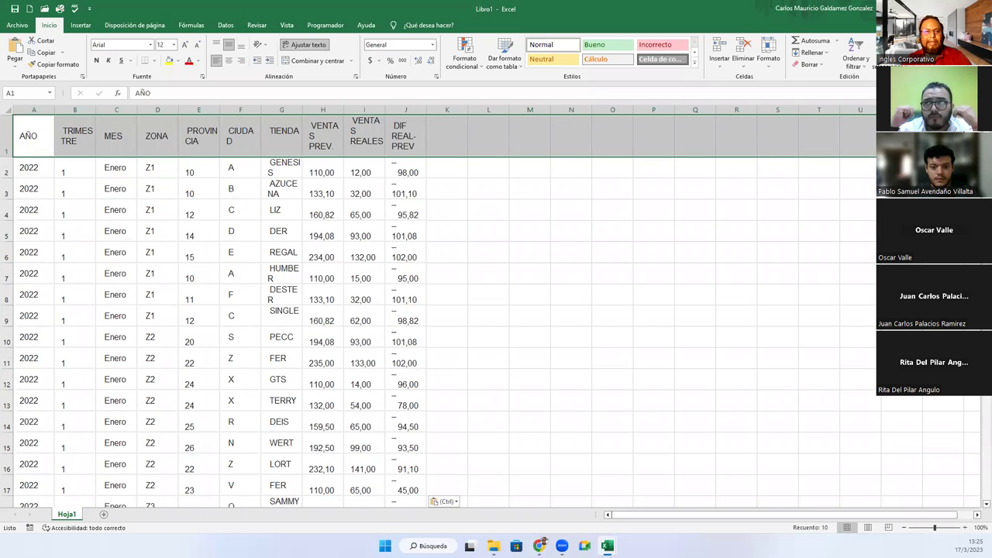
pyautogui.hotkey('ctrl', 'z')
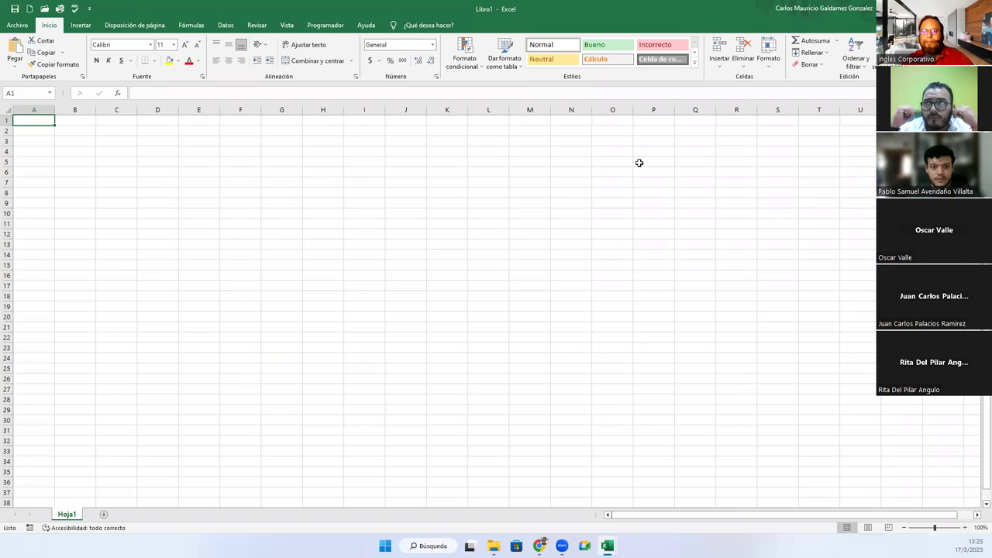
# - Switch to Chrome and copy the web address of the pivot table exercises page
pyautogui.moveTo(606, 545)
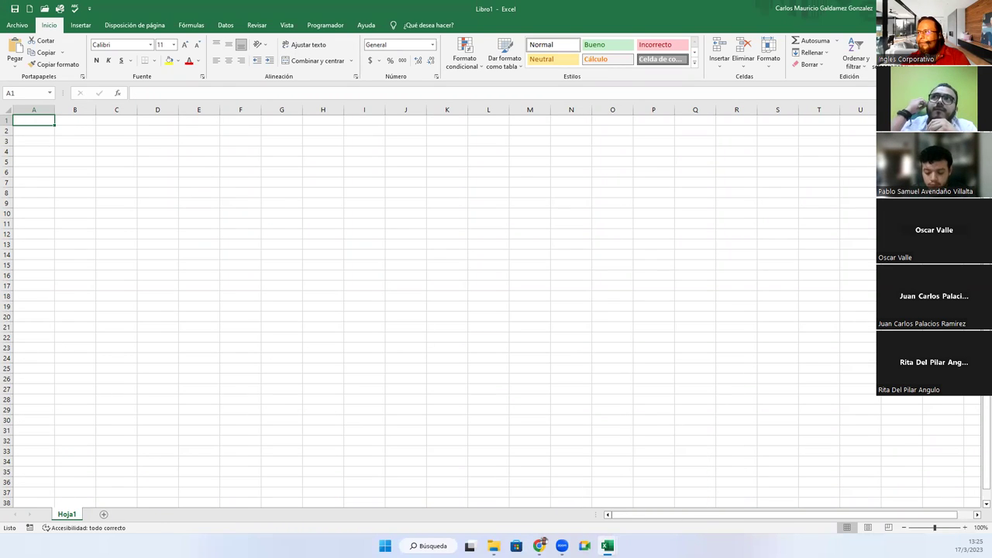
pyautogui.hotkey('alt', 'Tab')
pyautogui.scroll(20, 338, 250)
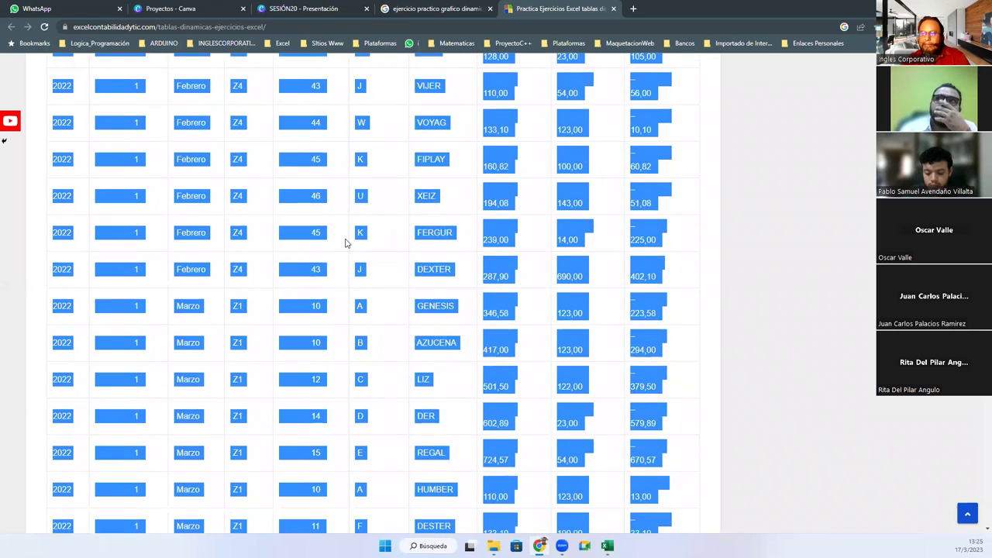
pyautogui.scroll(15, 347, 243)
pyautogui.scroll(-7, 311, 310)
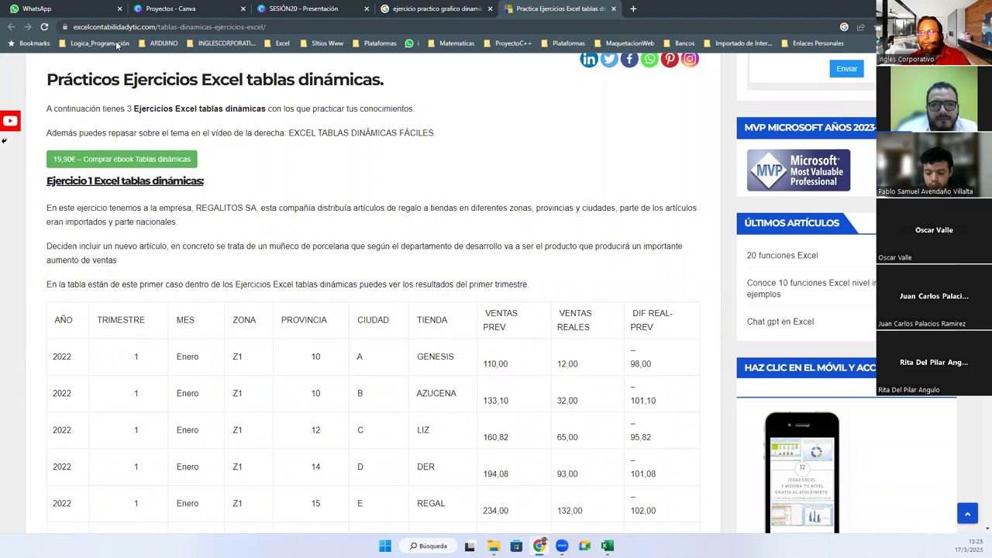
pyautogui.click(285, 26)
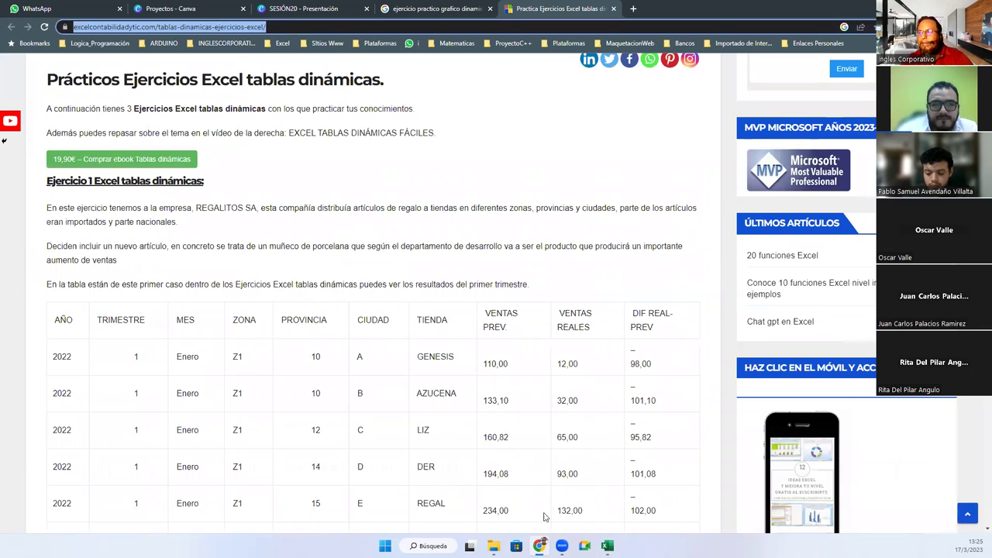
# - Switch to the Libro1 workbook in Excel and start a web query that loads the copied address excelcontabilidadytic.com/tablas-dinamicas-ejercicios-excel
pyautogui.click(607, 546)
pyautogui.click(630, 516)
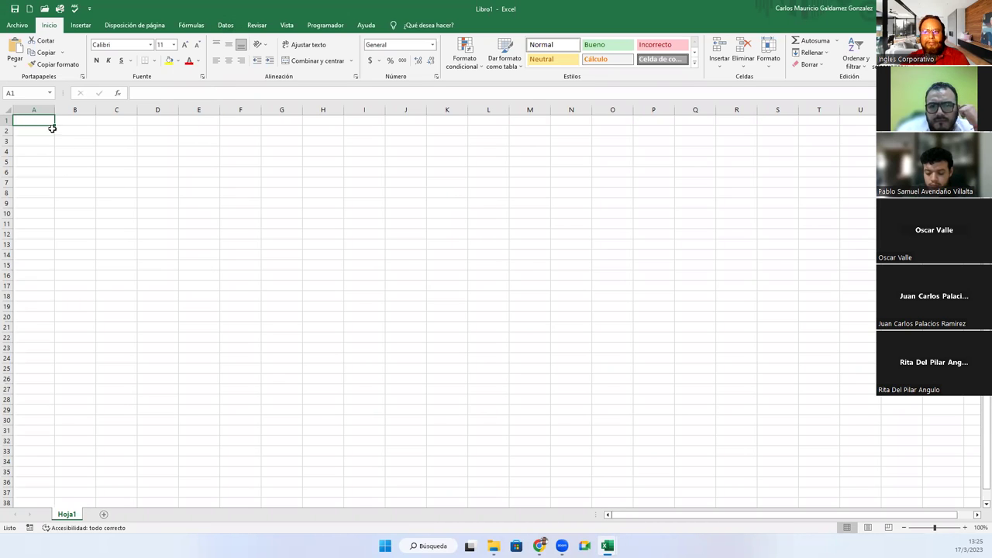
pyautogui.click(225, 26)
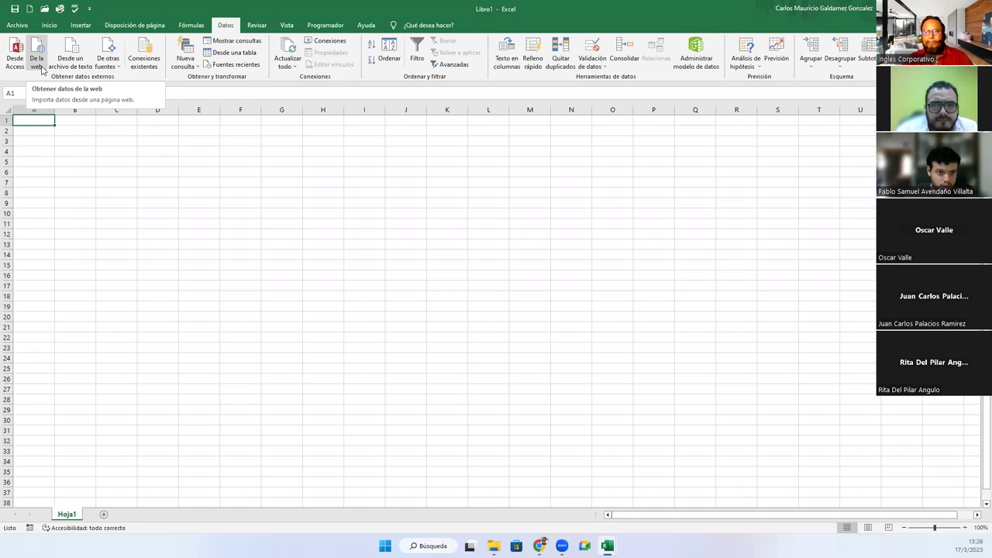
pyautogui.click(42, 70)
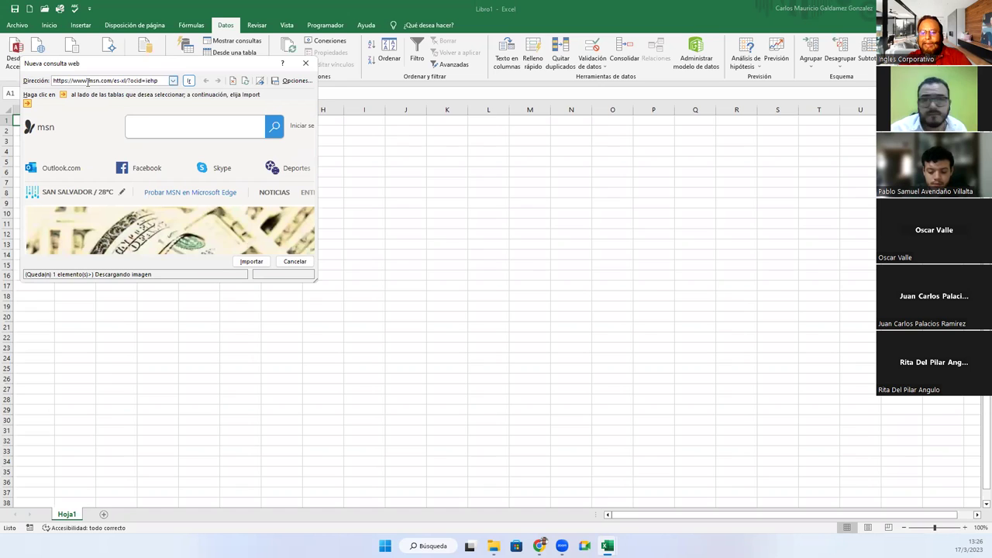
pyautogui.moveTo(165, 80); pyautogui.dragTo(13, 87)
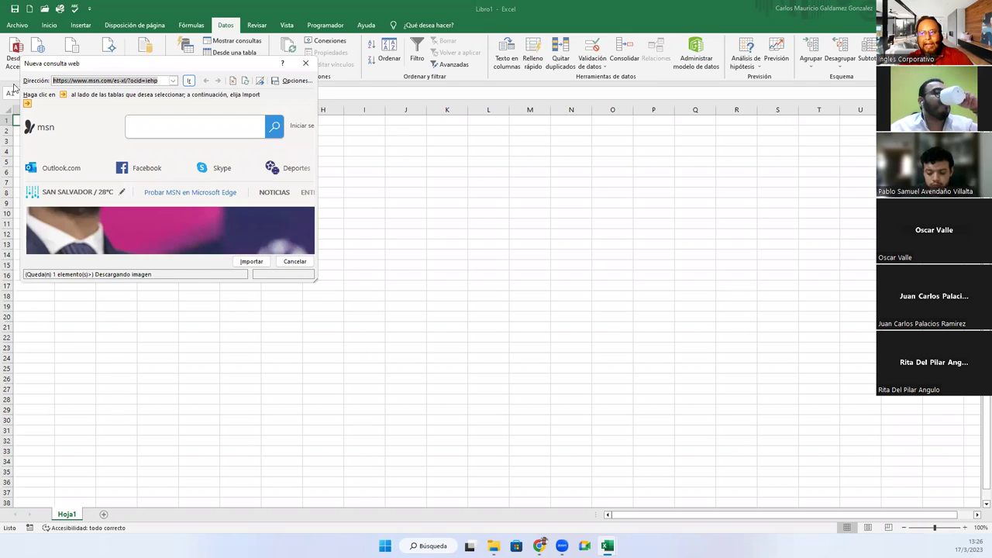
pyautogui.hotkey('ctrl', 'v')
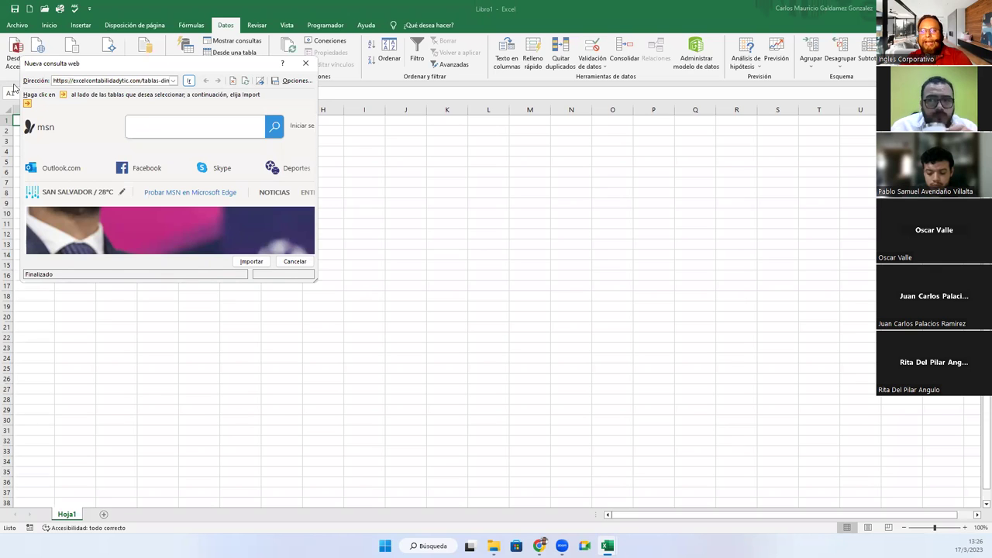
pyautogui.press('Return')
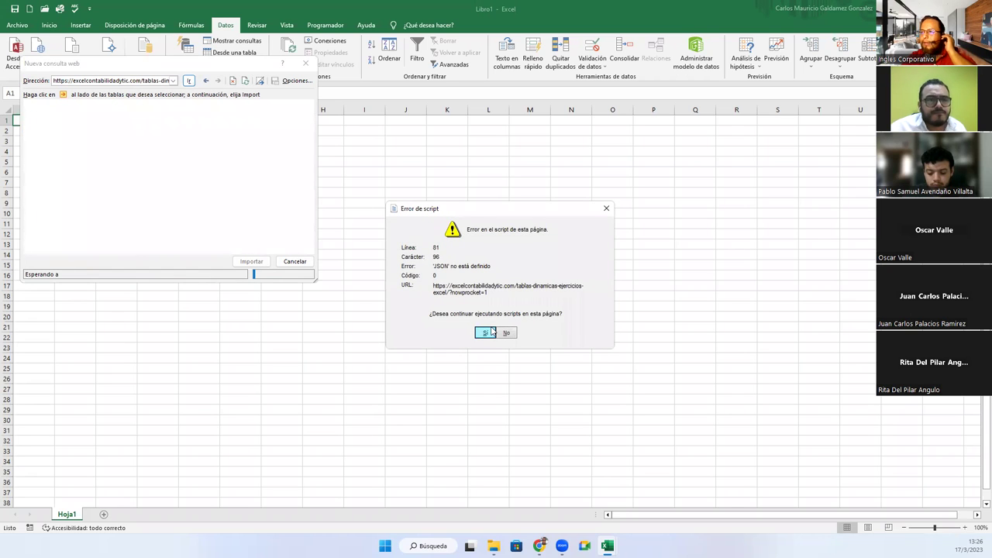
# - Accept every script error prompt to keep running the page's scripts until the page loads in the web query
pyautogui.click(489, 339)
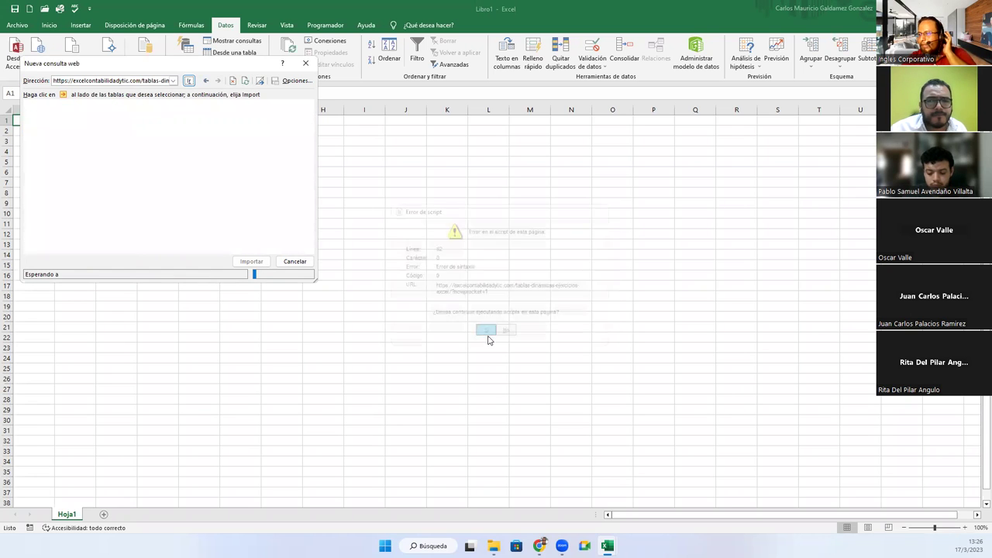
pyautogui.click(485, 338)
pyautogui.click(485, 338)
pyautogui.click(485, 338)
pyautogui.click(485, 338)
pyautogui.click(486, 339)
pyautogui.click(485, 337)
pyautogui.click(485, 337)
pyautogui.click(486, 337)
pyautogui.click(485, 336)
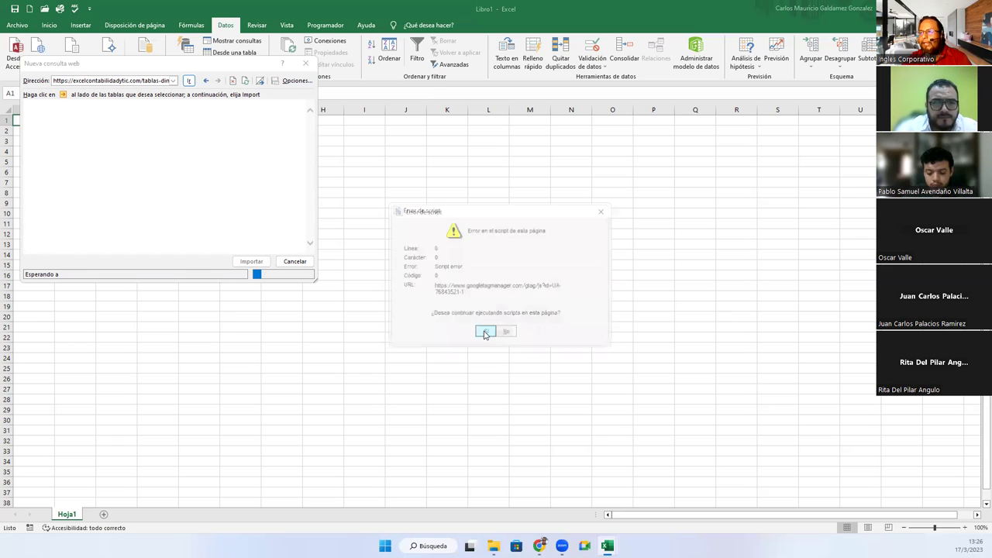
pyautogui.click(487, 334)
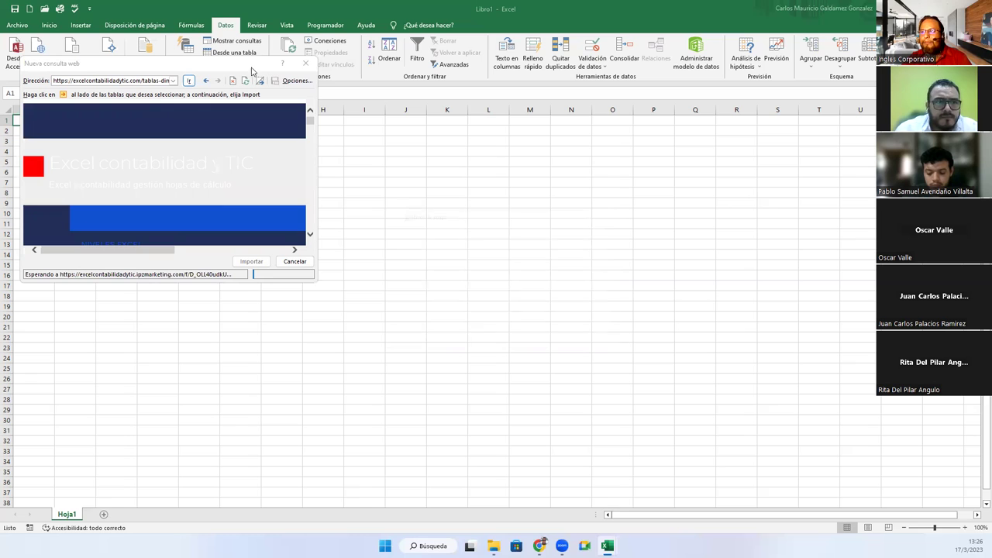
pyautogui.click(485, 333)
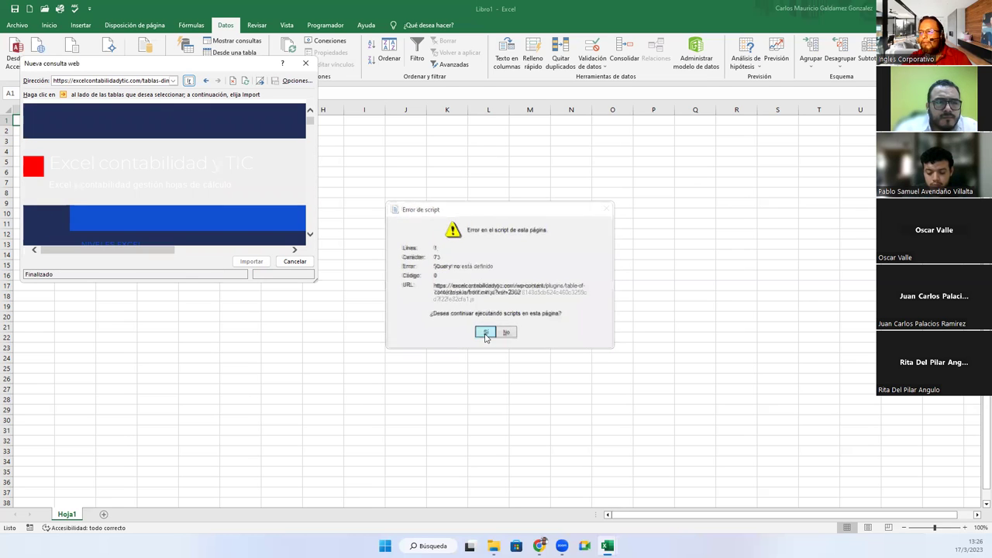
pyautogui.click(485, 333)
pyautogui.click(485, 333)
pyautogui.click(485, 334)
pyautogui.click(485, 333)
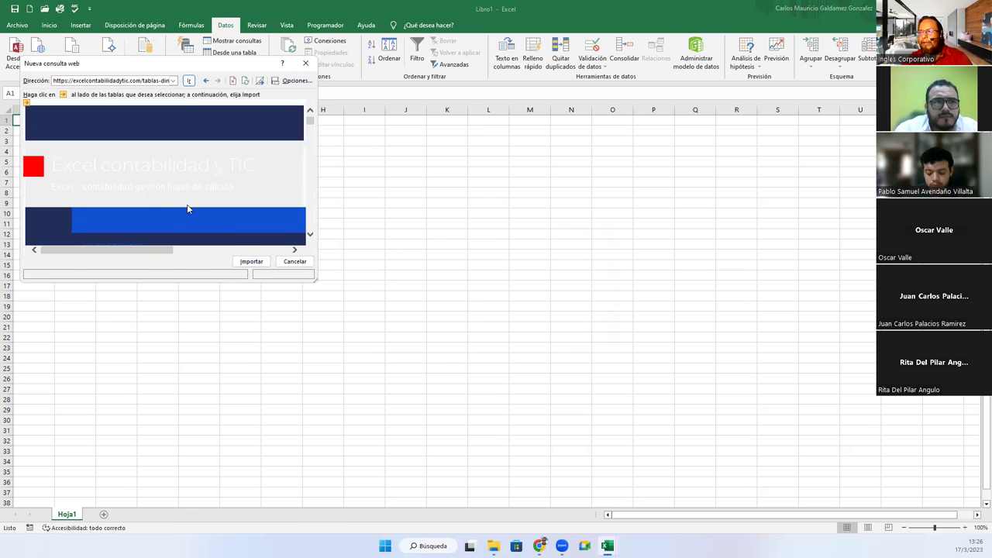
# - Import the web page's data into the existing worksheet at cell A1
pyautogui.scroll(-3, 173, 210)
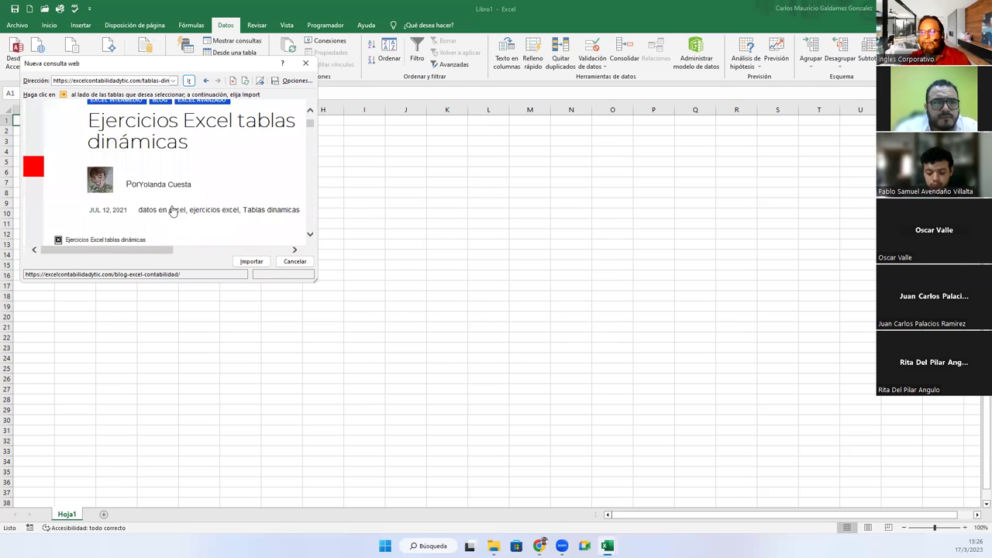
pyautogui.scroll(-6, 159, 177)
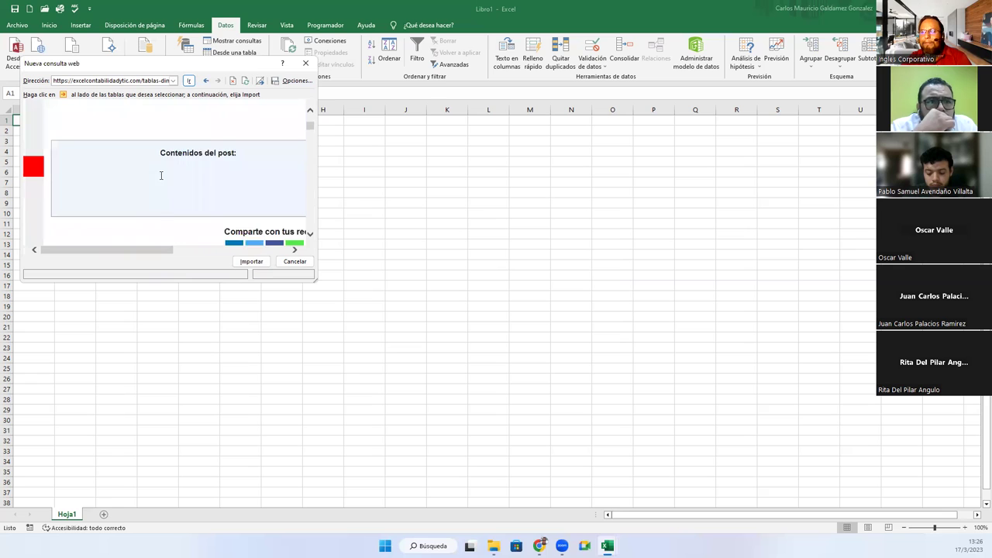
pyautogui.scroll(-6, 155, 174)
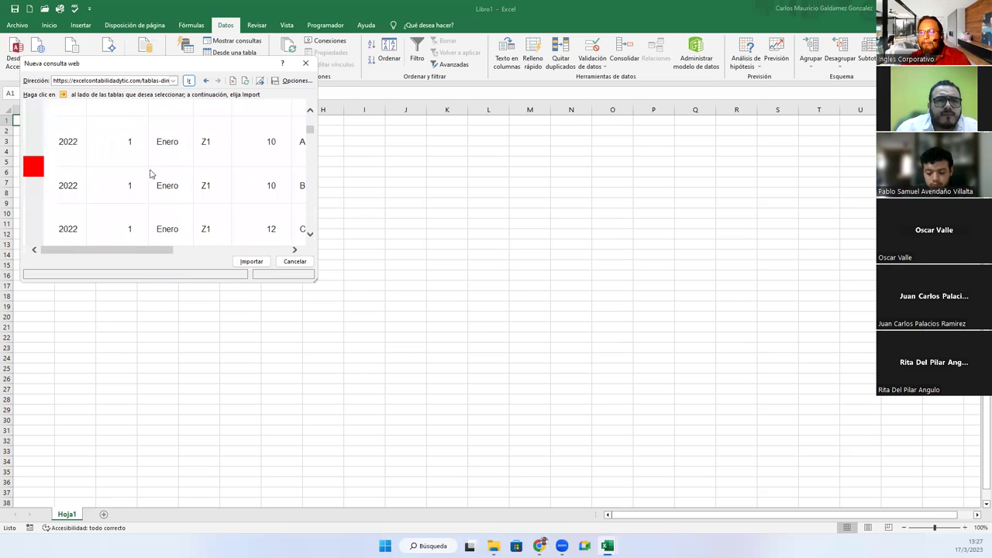
pyautogui.scroll(2, 139, 166)
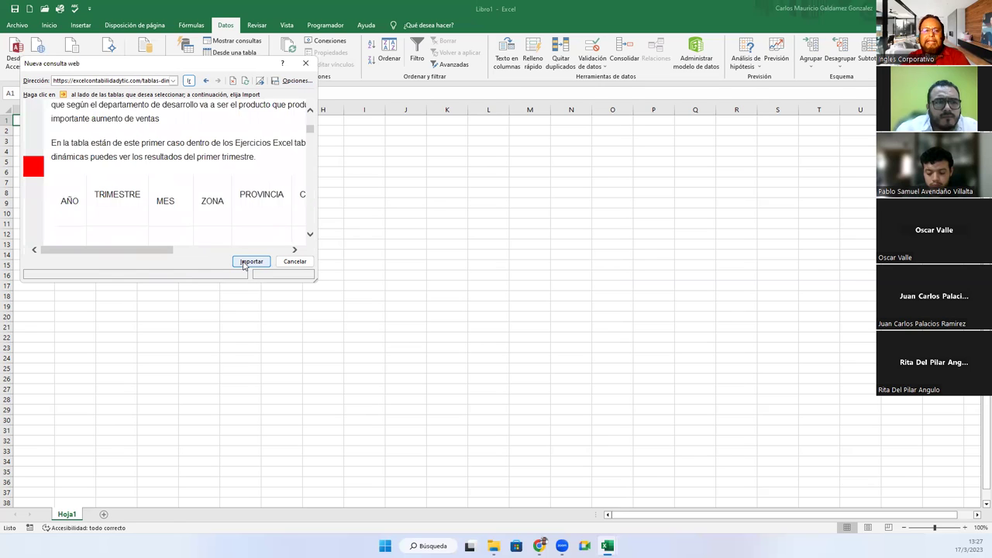
pyautogui.click(246, 261)
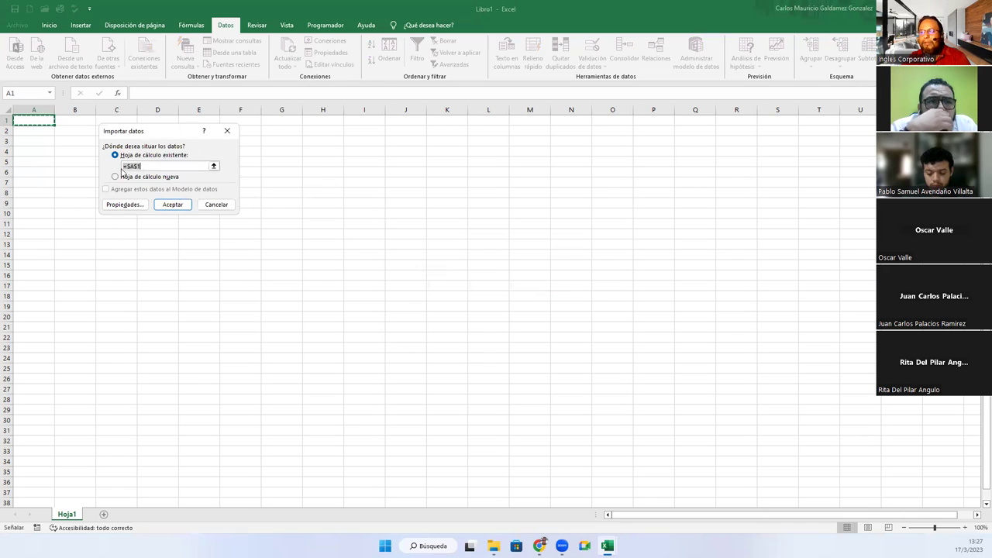
pyautogui.click(165, 207)
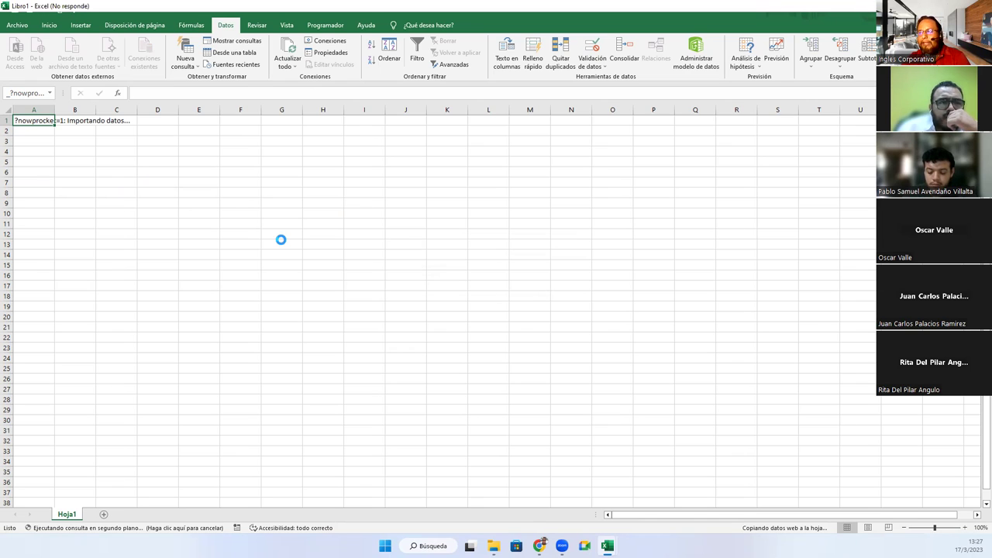
# - Examine the imported page content and the rows above the sales table's header in Hoja1
pyautogui.scroll(-20, 182, 267)
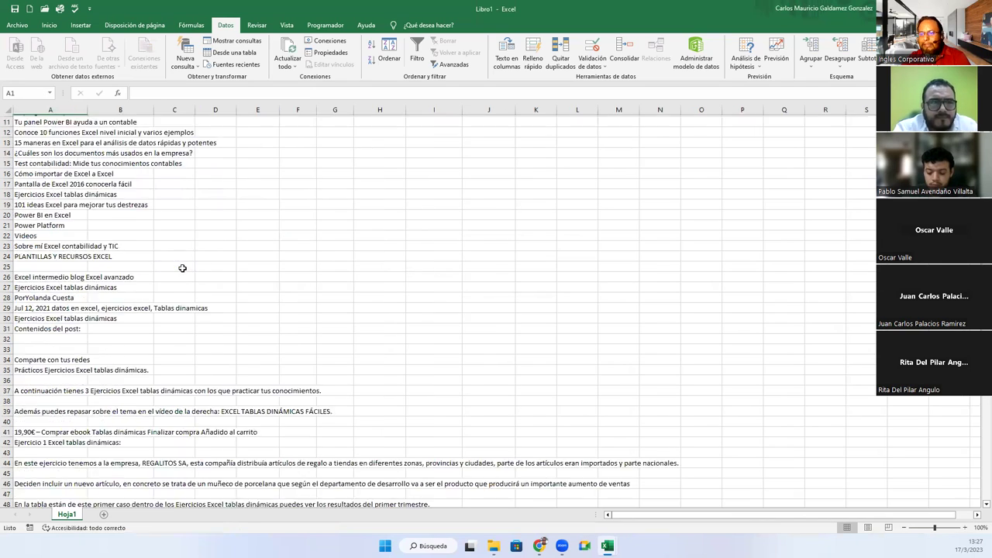
pyautogui.scroll(10, 182, 269)
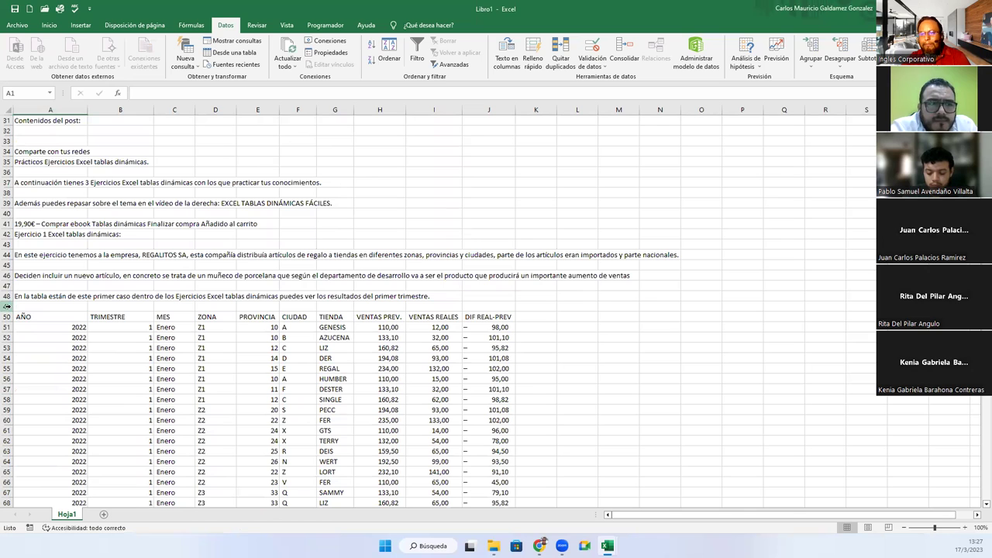
pyautogui.moveTo(7, 306); pyautogui.dragTo(26, 118)
pyautogui.click(98, 275)
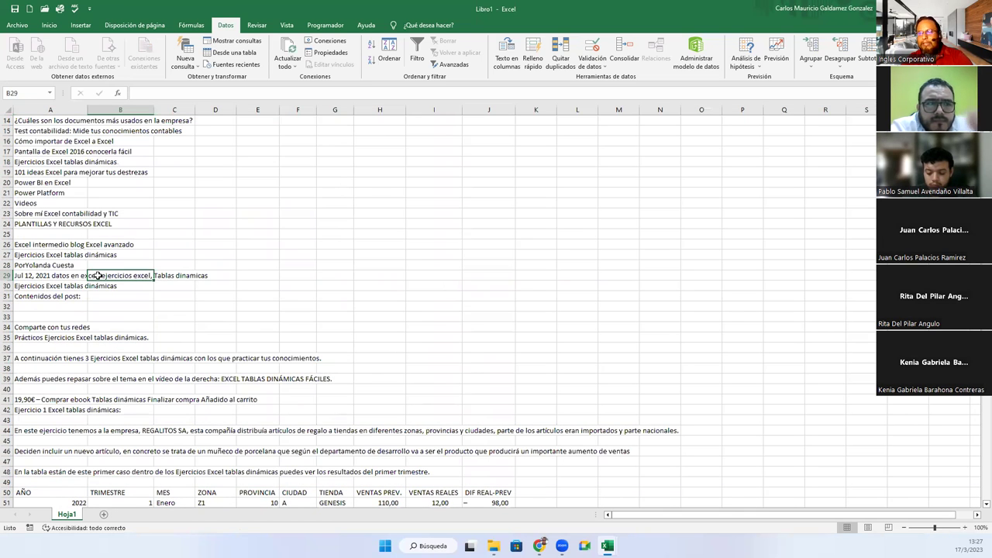
# - Clear the entire contents of Hoja1 and delete the web query associated with the cleared range
pyautogui.click(135, 242)
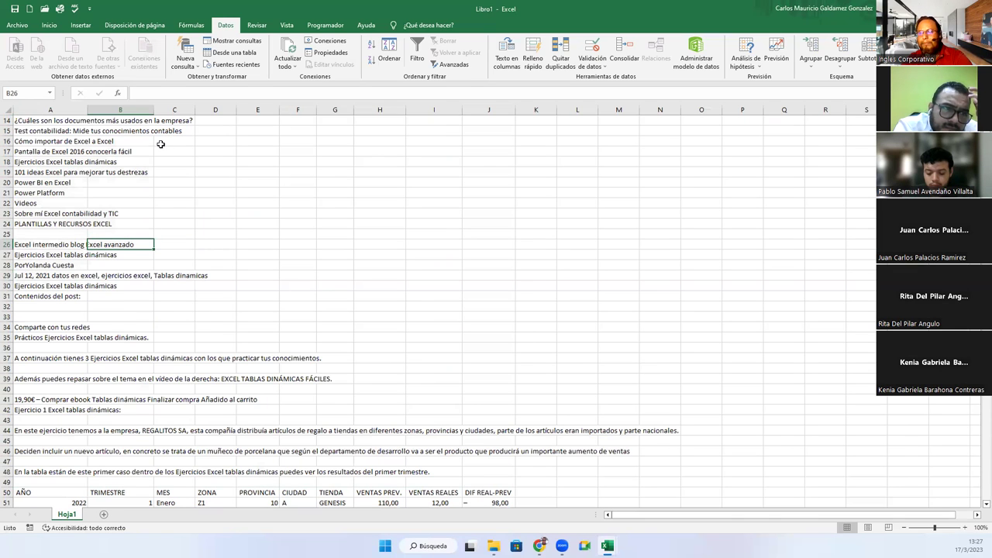
pyautogui.click(6, 109)
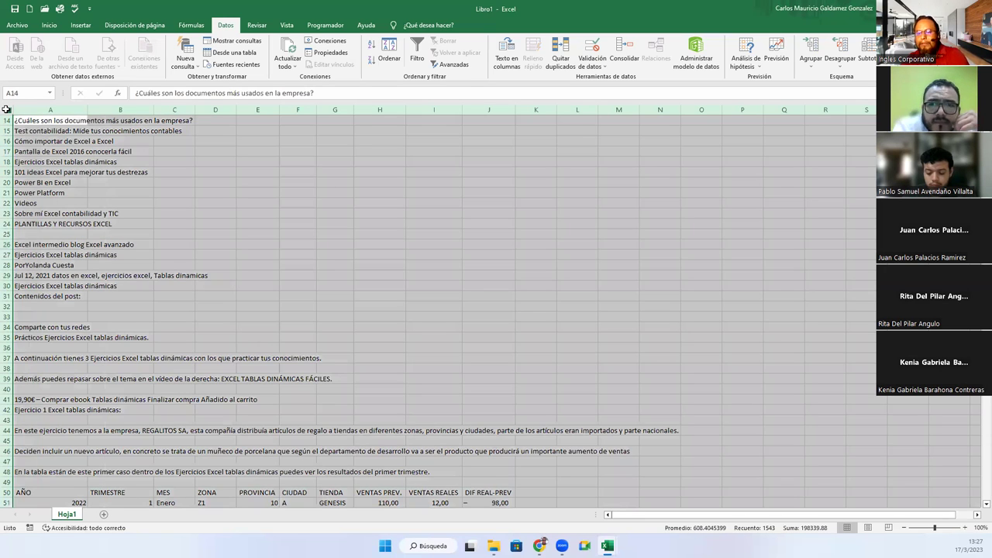
pyautogui.press('Delete')
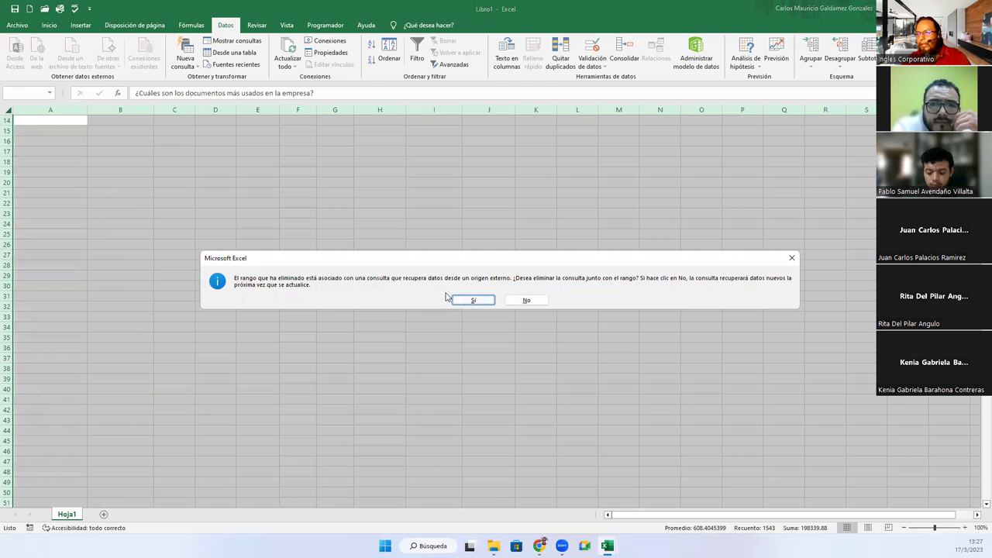
pyautogui.click(472, 300)
pyautogui.click(28, 117)
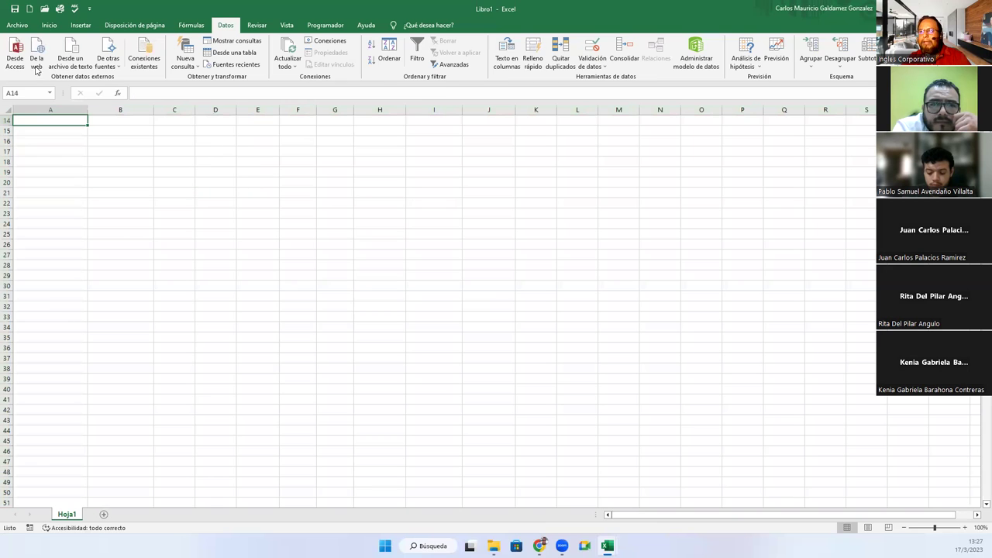
# - Start a new web query and load the copied excelcontabilidadytic.com pivot table exercises address
pyautogui.click(36, 56)
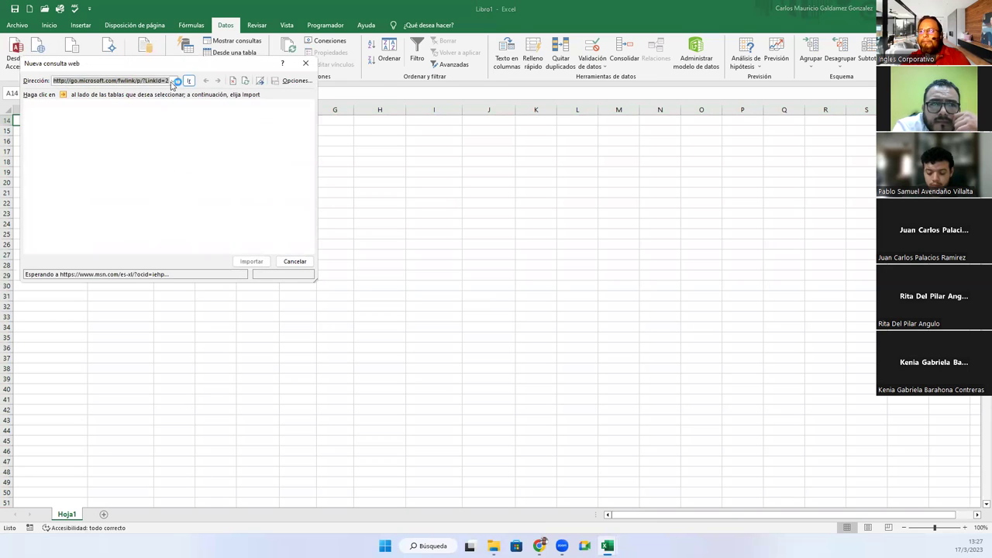
pyautogui.hotkey('ctrl', 'v')
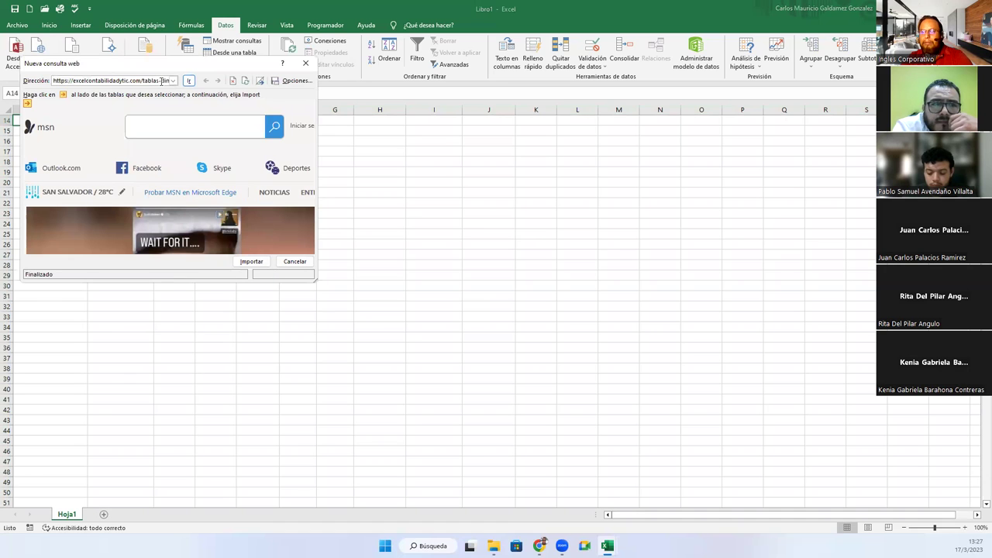
pyautogui.press('Return')
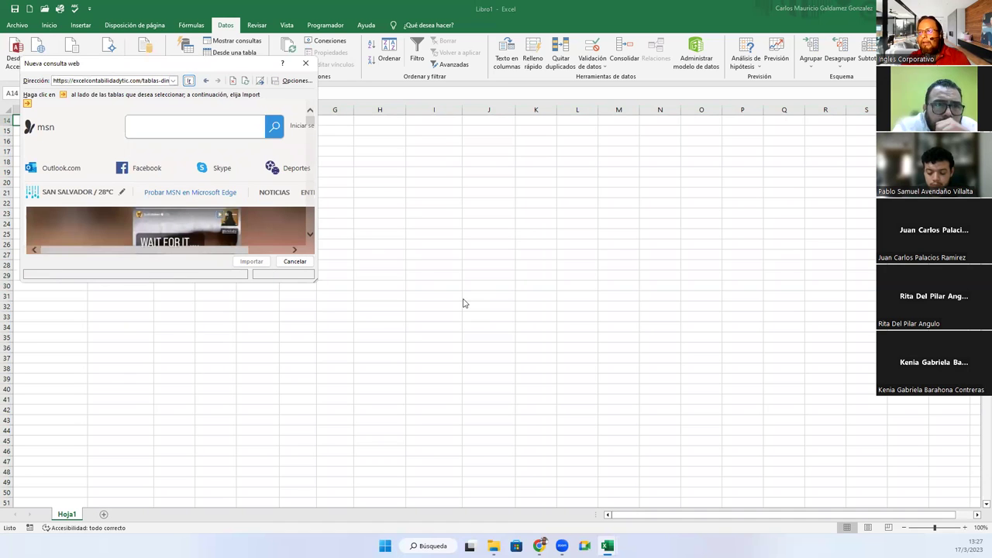
# - Decline to continue running scripts at every script error prompt until the page loads in the web query
pyautogui.click(506, 331)
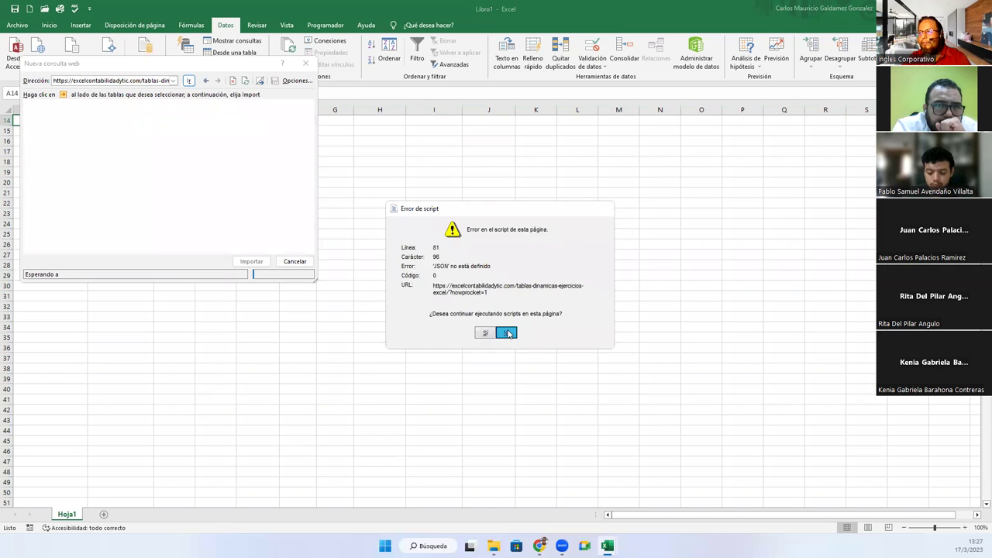
pyautogui.click(507, 331)
pyautogui.click(507, 332)
pyautogui.click(507, 332)
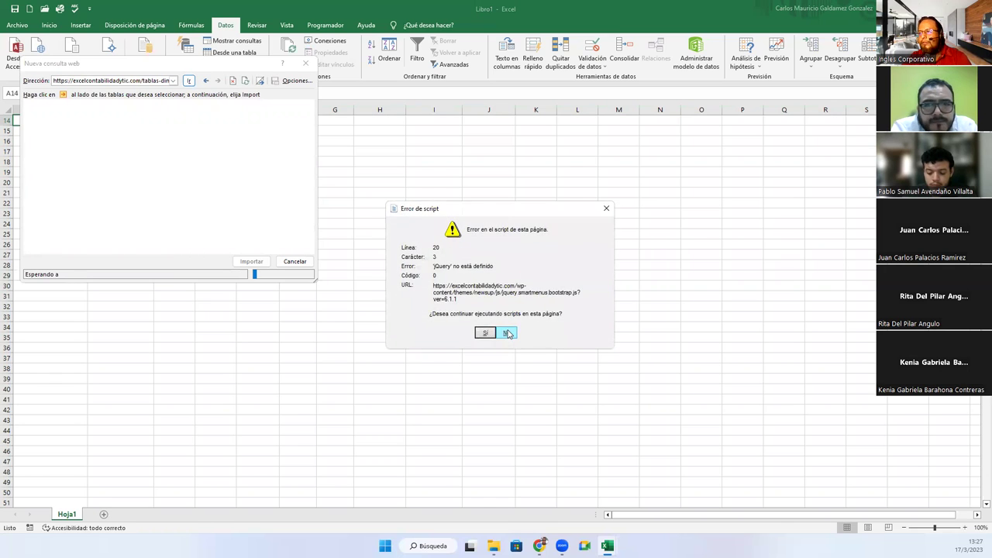
pyautogui.click(507, 331)
pyautogui.click(507, 332)
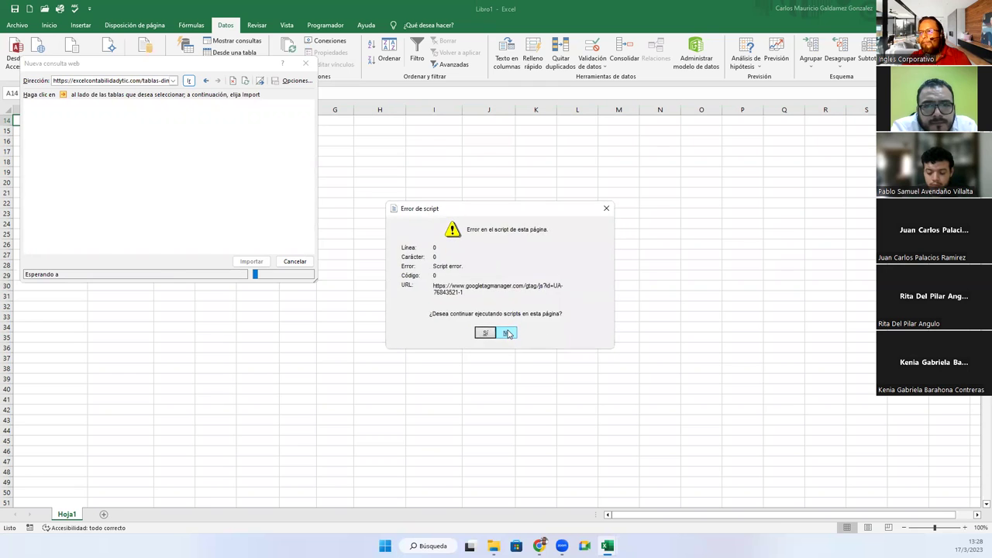
pyautogui.click(507, 332)
pyautogui.click(507, 333)
pyautogui.click(508, 333)
pyautogui.click(508, 333)
pyautogui.click(507, 332)
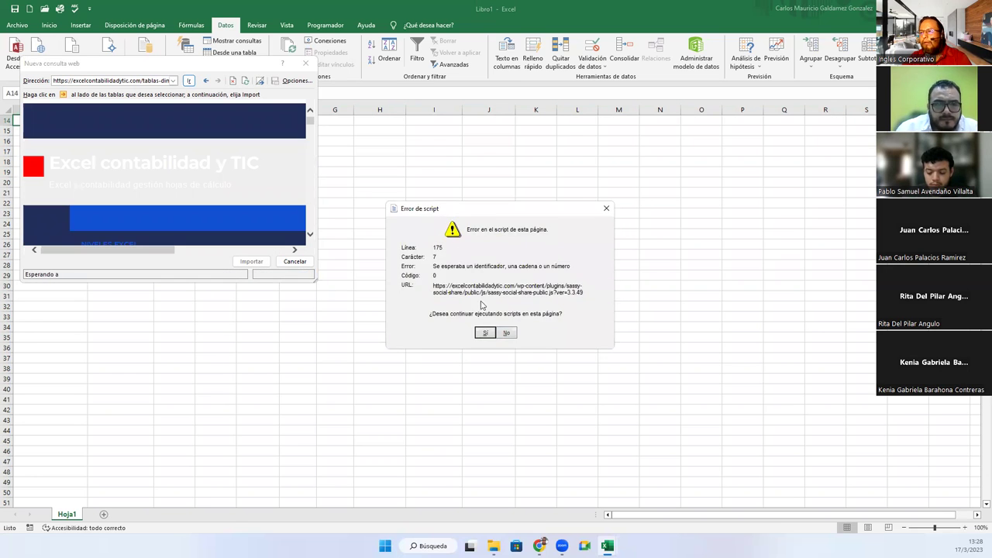
pyautogui.click(510, 333)
pyautogui.click(513, 333)
pyautogui.click(513, 334)
pyautogui.click(514, 333)
pyautogui.click(514, 334)
pyautogui.click(514, 334)
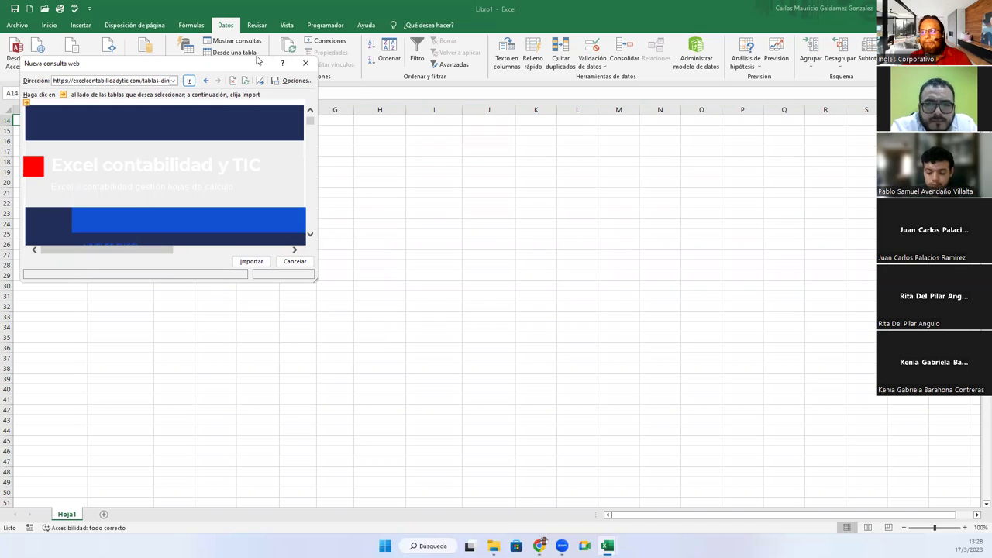
# - Enlarge the web query dialog and bring the Ejercicio 1 sales table into view
pyautogui.moveTo(257, 59); pyautogui.dragTo(300, 39)
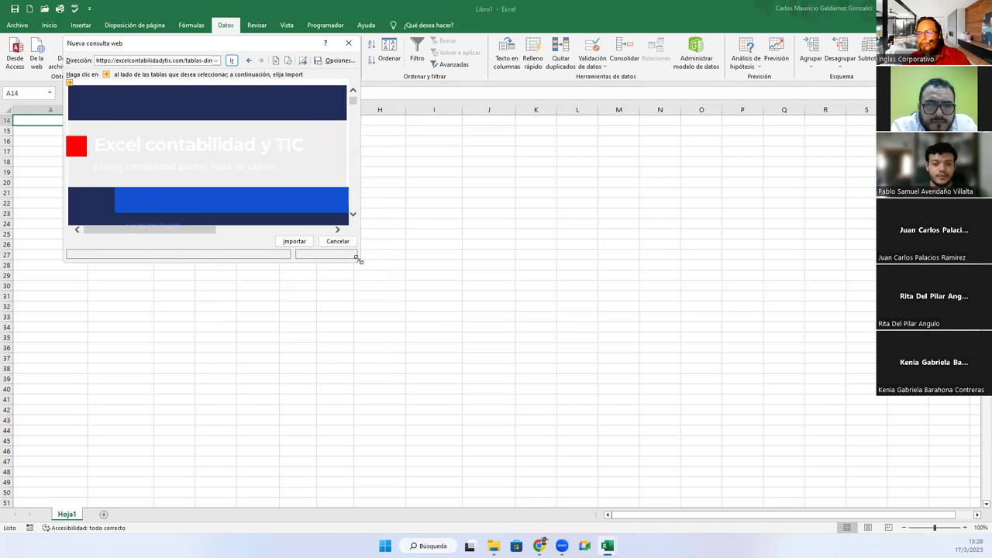
pyautogui.moveTo(359, 260); pyautogui.dragTo(601, 504)
pyautogui.scroll(-1, 164, 289)
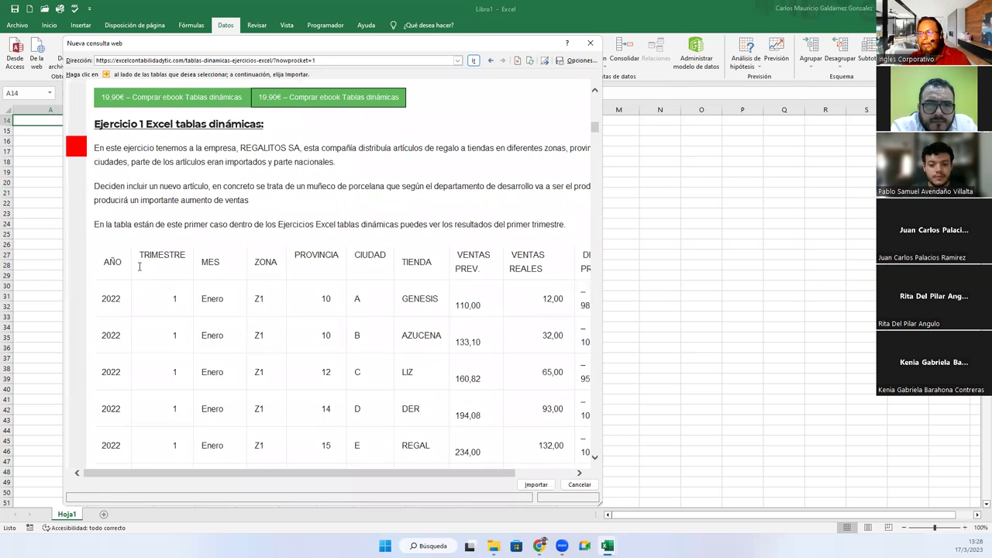
pyautogui.moveTo(112, 261); pyautogui.dragTo(422, 369)
# - Import the page's data into the existing worksheet with cell A1 of Hoja1 as the destination
pyautogui.click(534, 485)
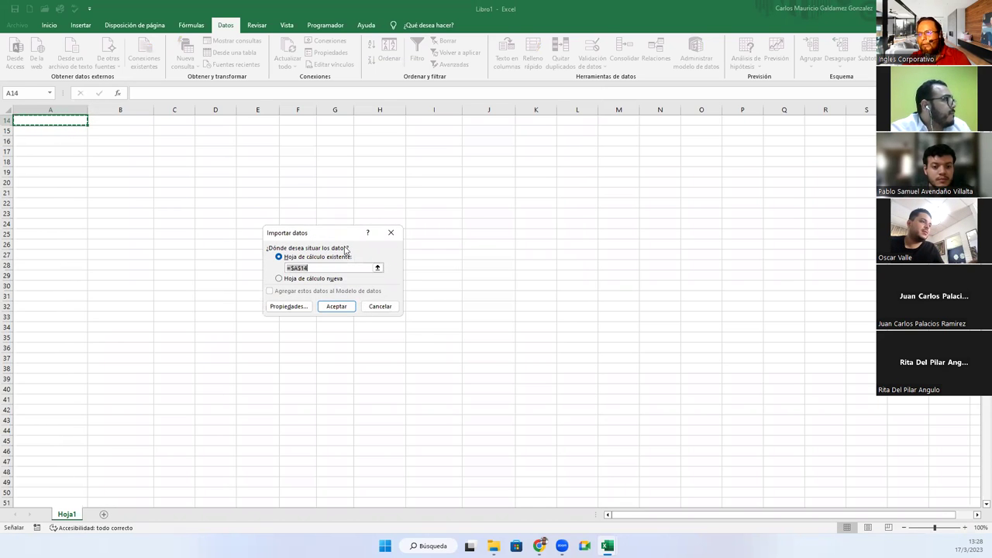
pyautogui.scroll(5, 151, 206)
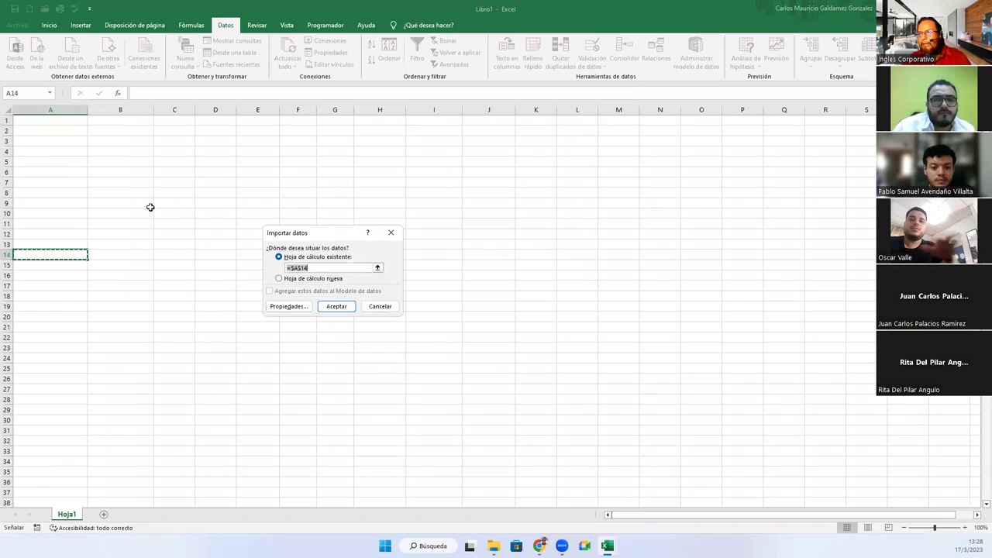
pyautogui.click(25, 121)
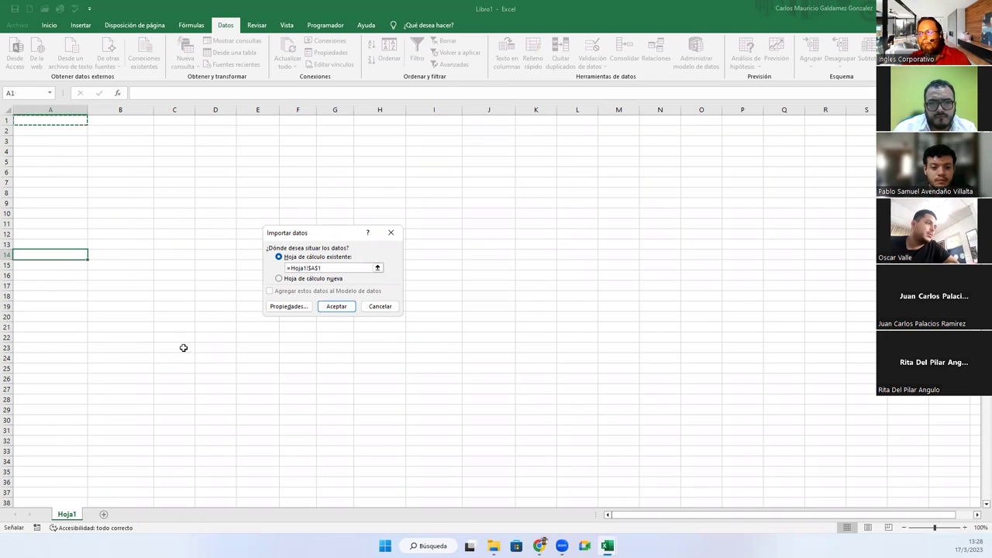
pyautogui.click(334, 307)
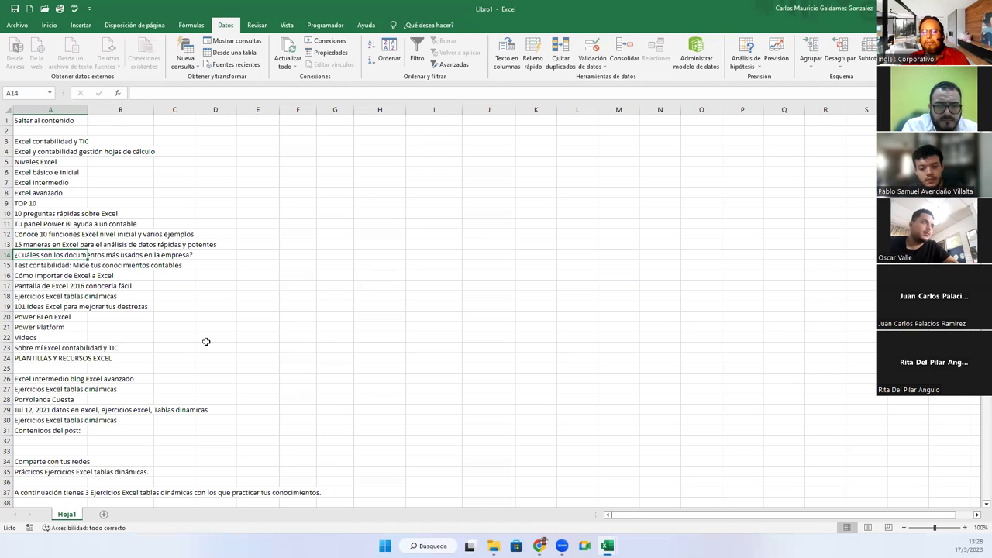
# - Delete rows 1 to 49 above the Ejercicio 1 sales table's header row in Hoja1
pyautogui.scroll(-10, 164, 301)
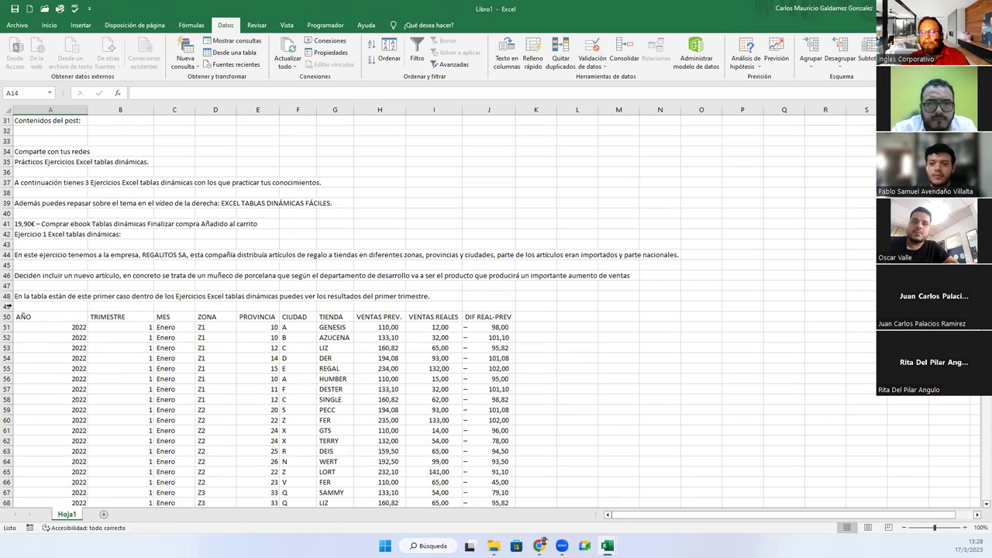
pyautogui.moveTo(6, 306); pyautogui.dragTo(6, 103)
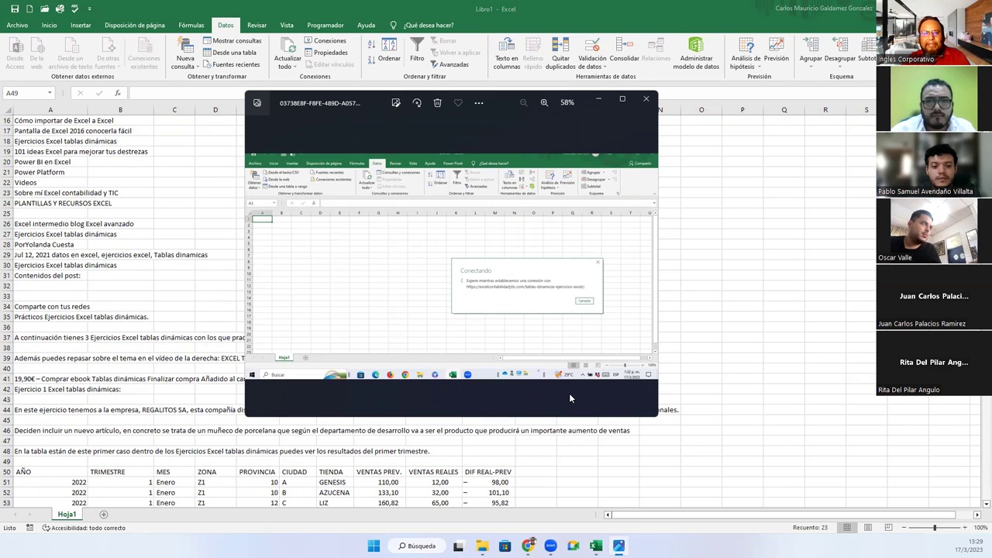
pyautogui.click(646, 98)
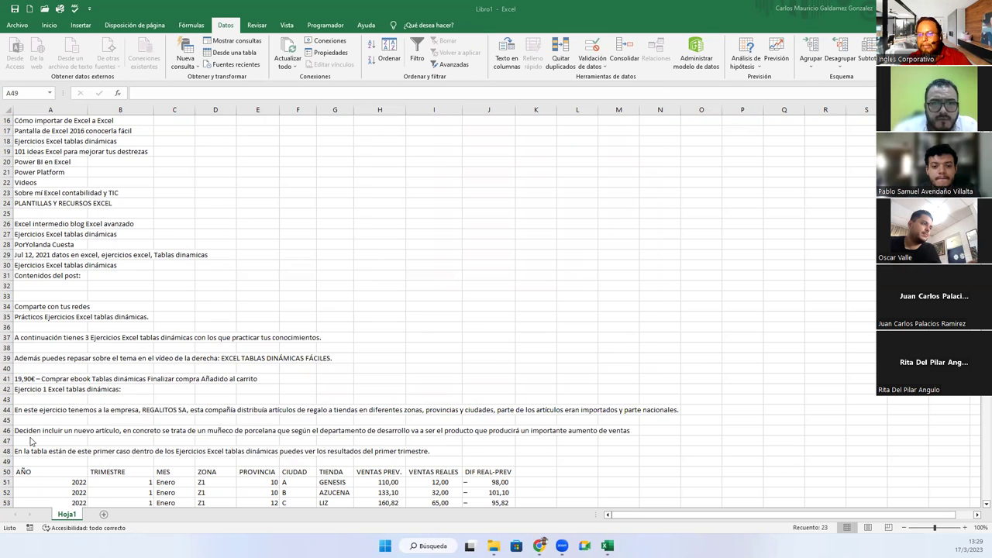
pyautogui.scroll(5, 113, 368)
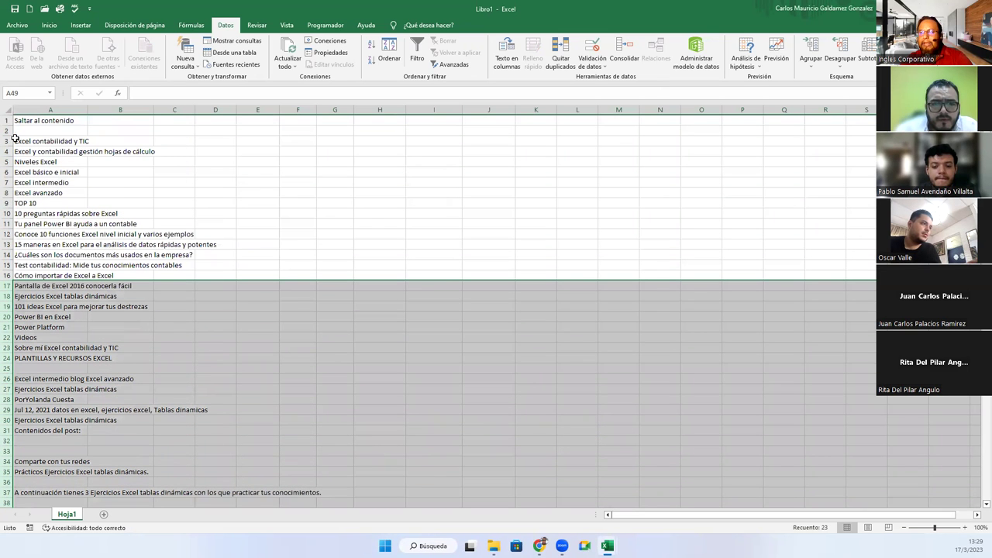
pyautogui.click(6, 121)
pyautogui.rightClick(7, 122)
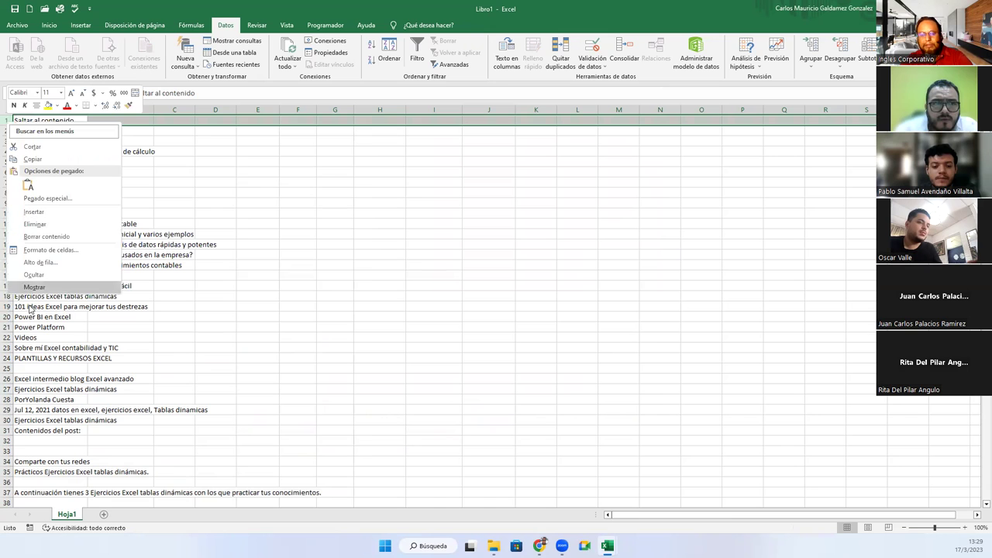
pyautogui.press('Escape')
pyautogui.moveTo(7, 472)
pyautogui.mouseDown()
pyautogui.moveTo(7, 453)
pyautogui.moveTo(6, 462)
pyautogui.mouseUp()
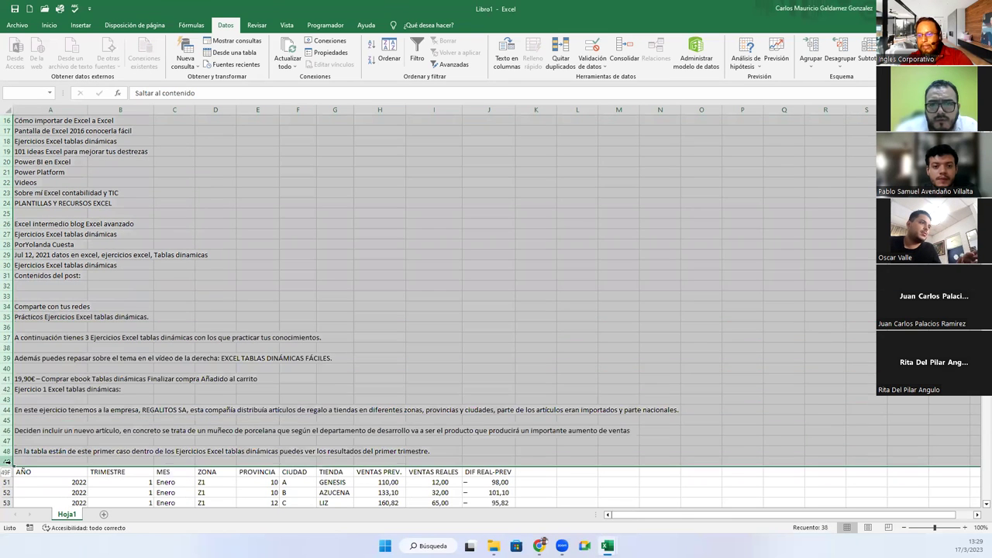
pyautogui.rightClick(6, 461)
pyautogui.click(64, 394)
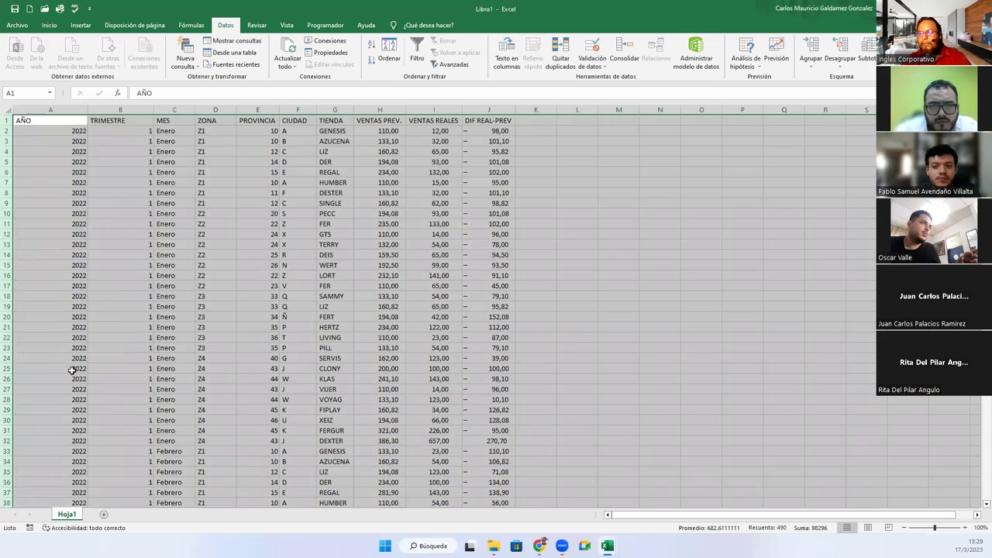
# - Clear the contents of rows 95 to 112 between the Ejercicio 1 and Ejercicio 2 tables
pyautogui.click(91, 215)
pyautogui.scroll(-18, 112, 275)
pyautogui.scroll(-12, 120, 294)
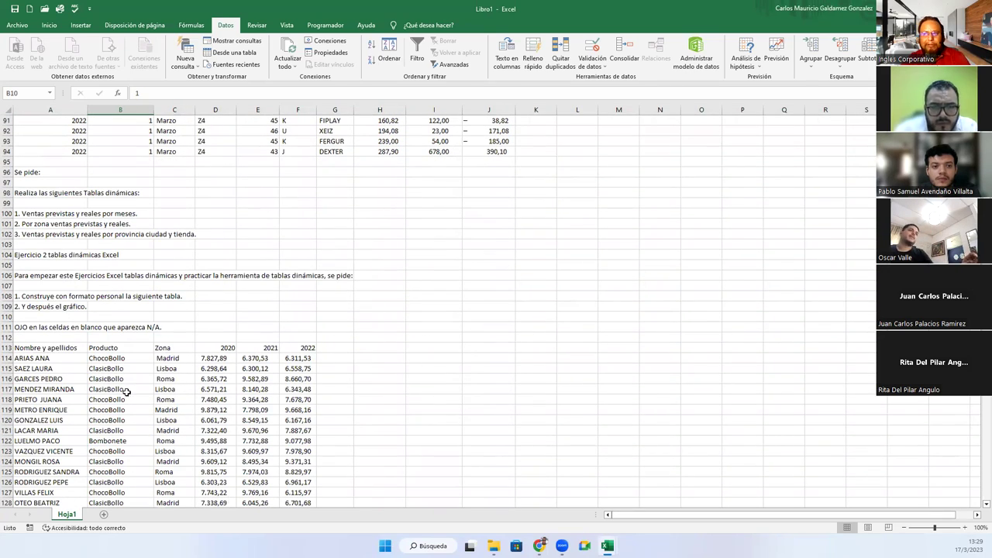
pyautogui.click(8, 162)
pyautogui.moveTo(18, 274); pyautogui.dragTo(27, 344)
pyautogui.press('Delete')
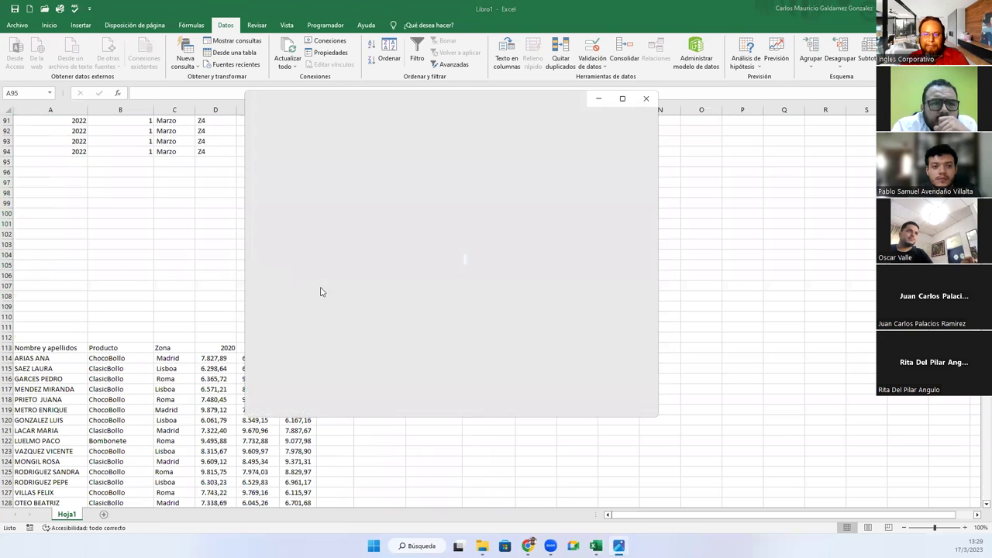
# - View the received screenshots of the Navegador dialog at full size in the image viewer and close it
pyautogui.click(619, 102)
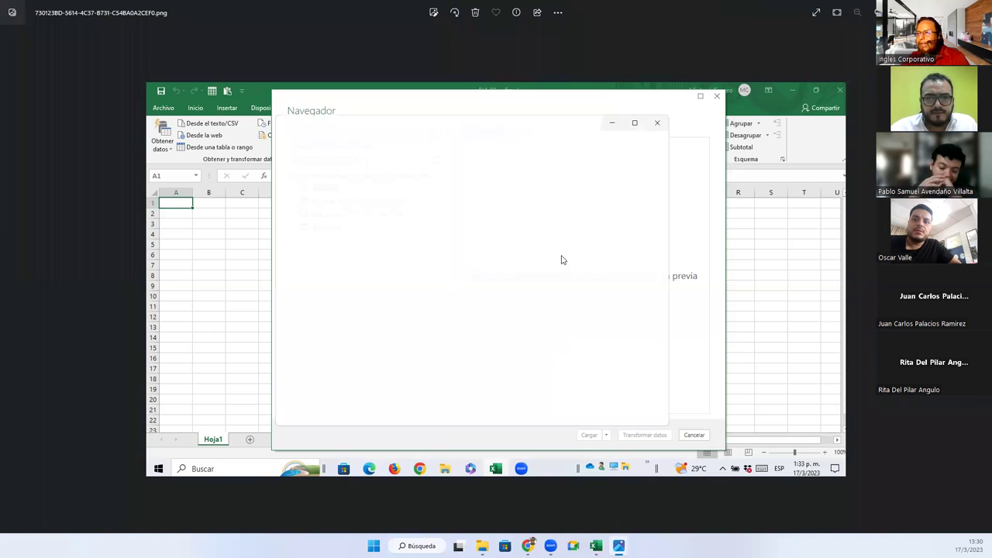
pyautogui.click(644, 115)
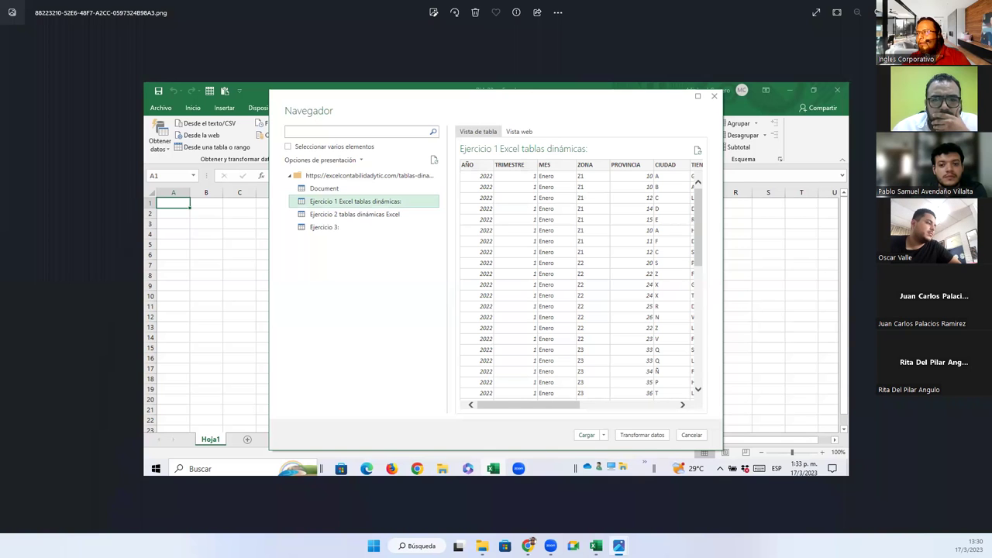
pyautogui.press('Right')
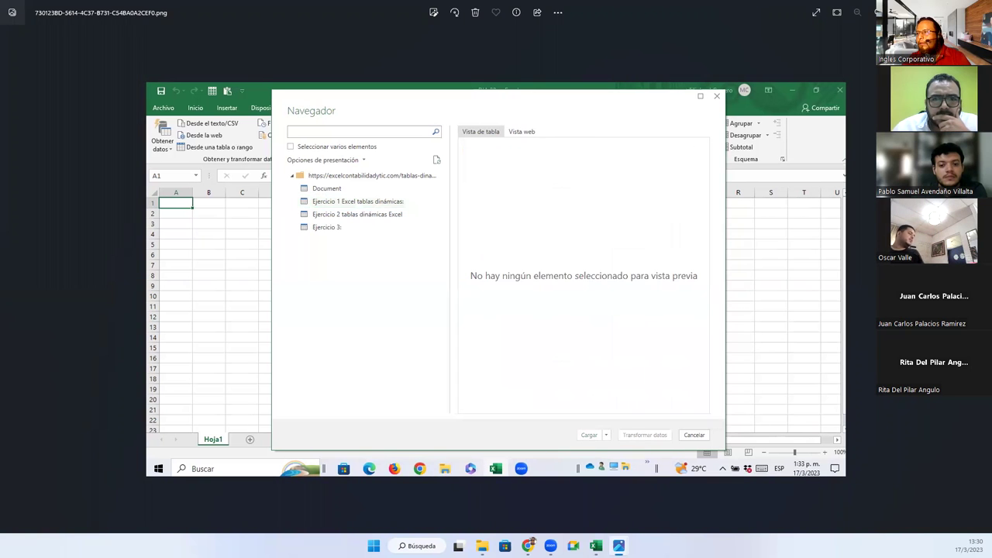
pyautogui.hotkey('alt', 'F4')
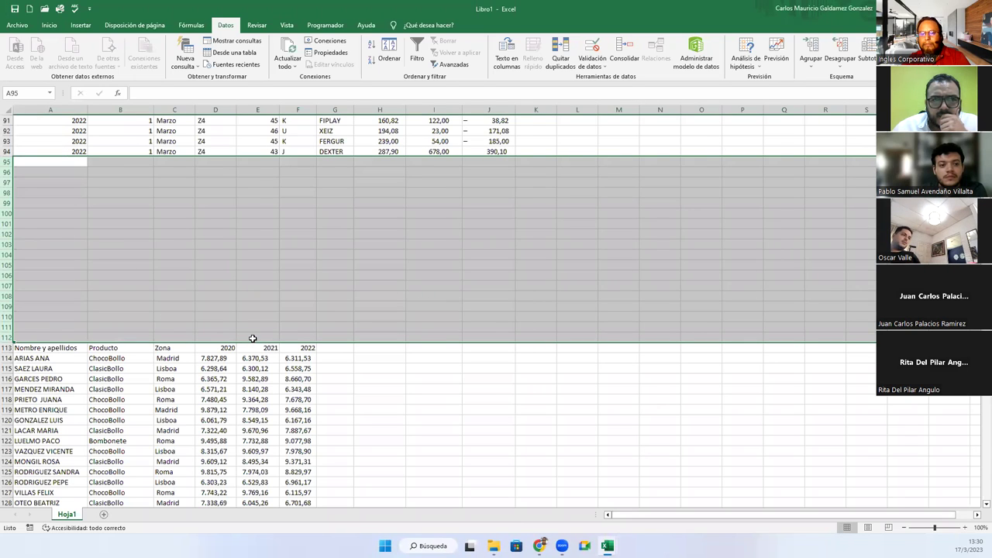
# - Clear the contents of rows 134 to 157 between the Ejercicio 2 and Ejercicio 3 tables
pyautogui.scroll(-5, 110, 343)
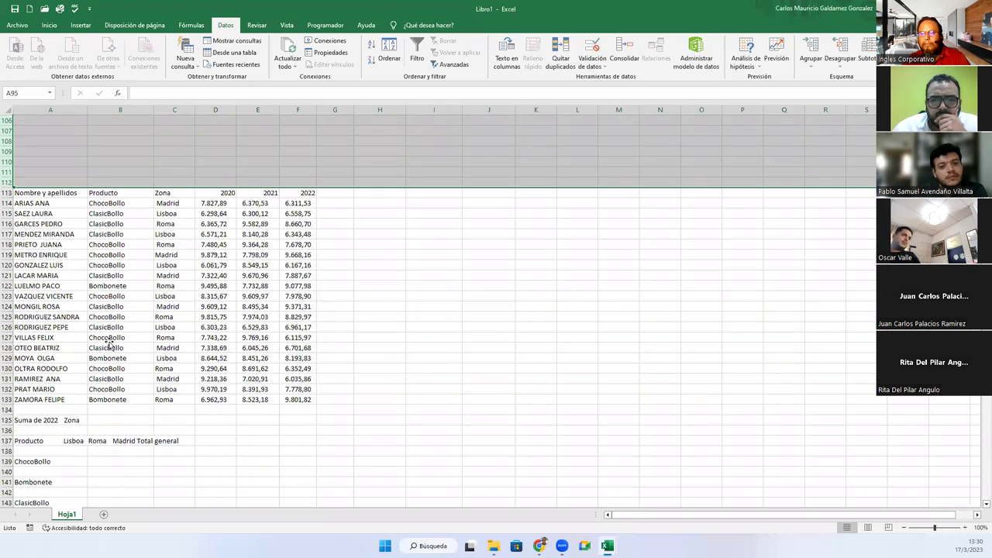
pyautogui.scroll(-5, 110, 344)
pyautogui.click(5, 256)
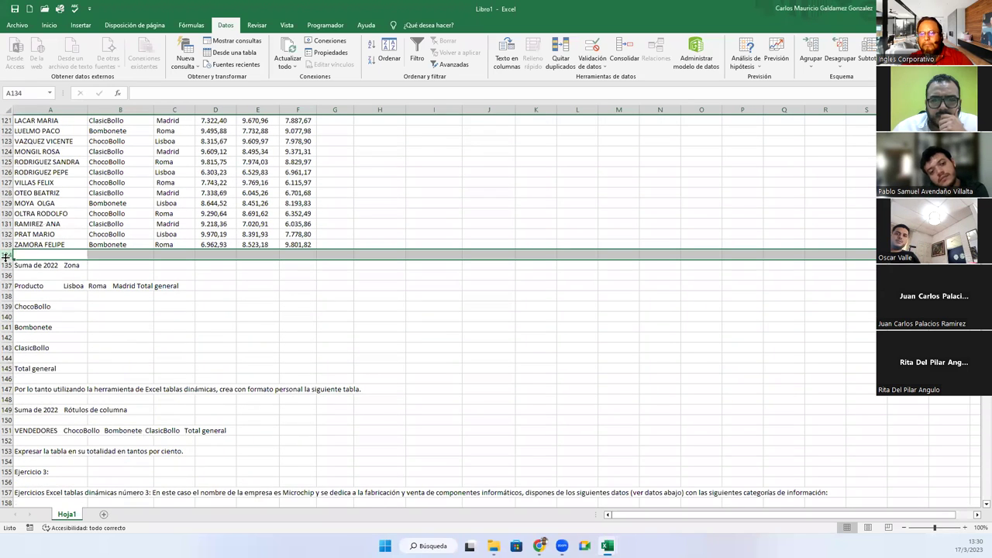
pyautogui.moveTo(6, 255); pyautogui.dragTo(6, 420)
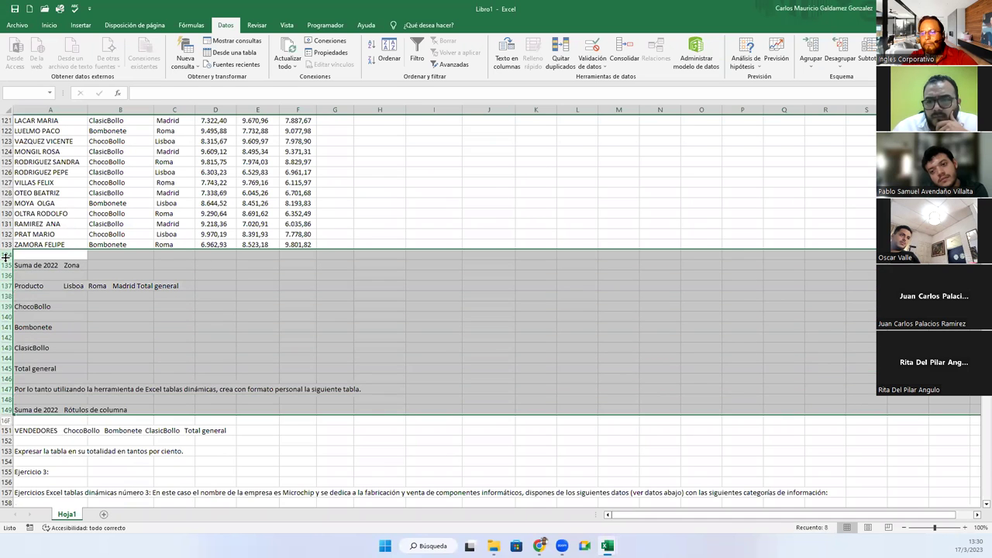
pyautogui.scroll(-15, 5, 256)
pyautogui.scroll(12, 6, 255)
pyautogui.moveTo(6, 124); pyautogui.dragTo(6, 373)
pyautogui.hotkey('shift', 'Up')
pyautogui.hotkey('shift', 'Up')
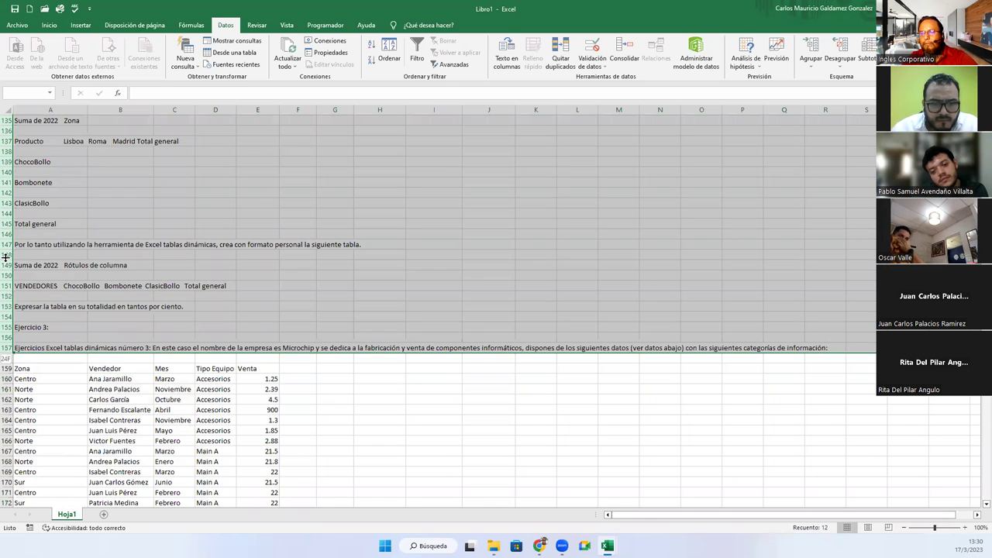
pyautogui.scroll(6, 5, 256)
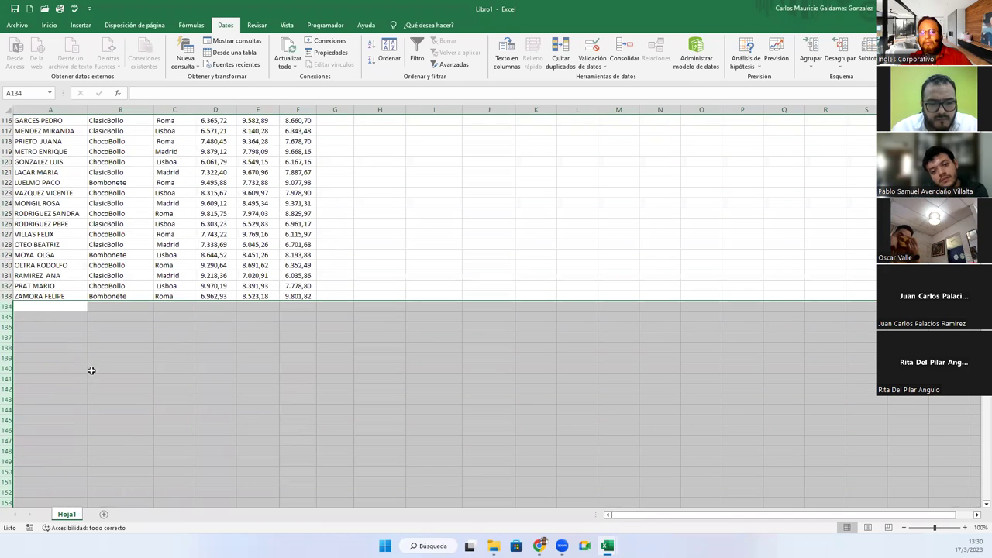
pyautogui.click(93, 376)
# - Clear everything from row 113, the Ejercicio 2 table's header, to the end of the sheet, keeping only the Ejercicio 1 table
pyautogui.scroll(-14, 96, 376)
pyautogui.scroll(-11, 98, 375)
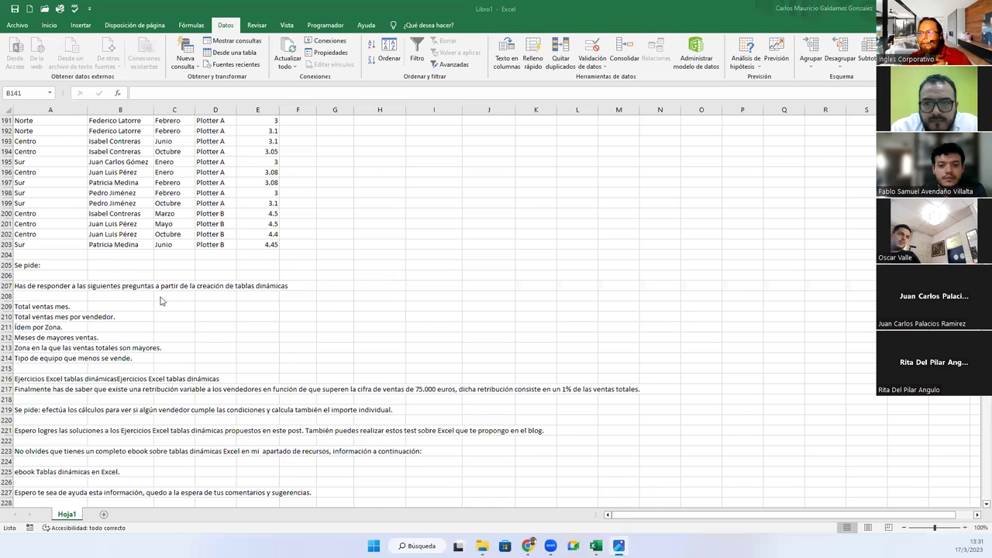
pyautogui.scroll(20, 173, 302)
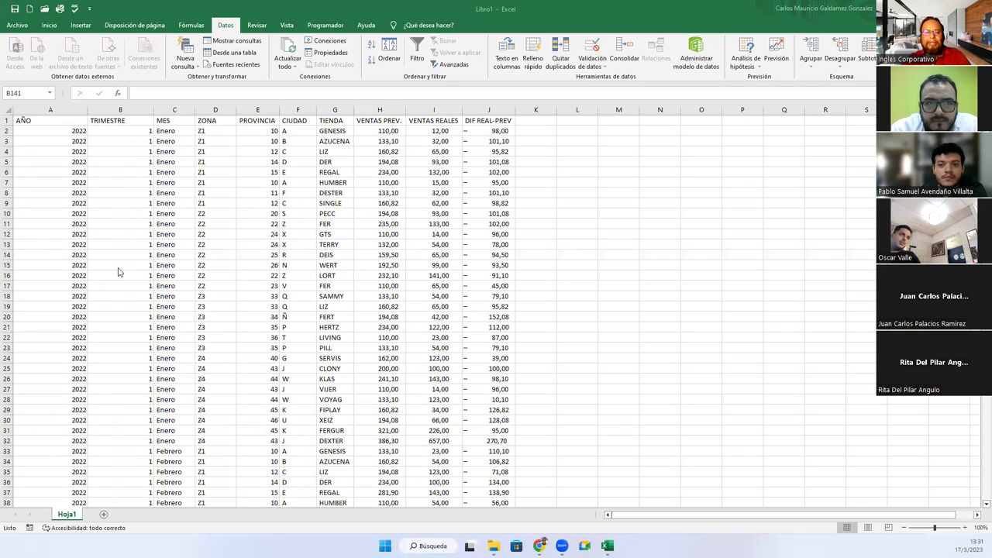
pyautogui.scroll(-20, 147, 329)
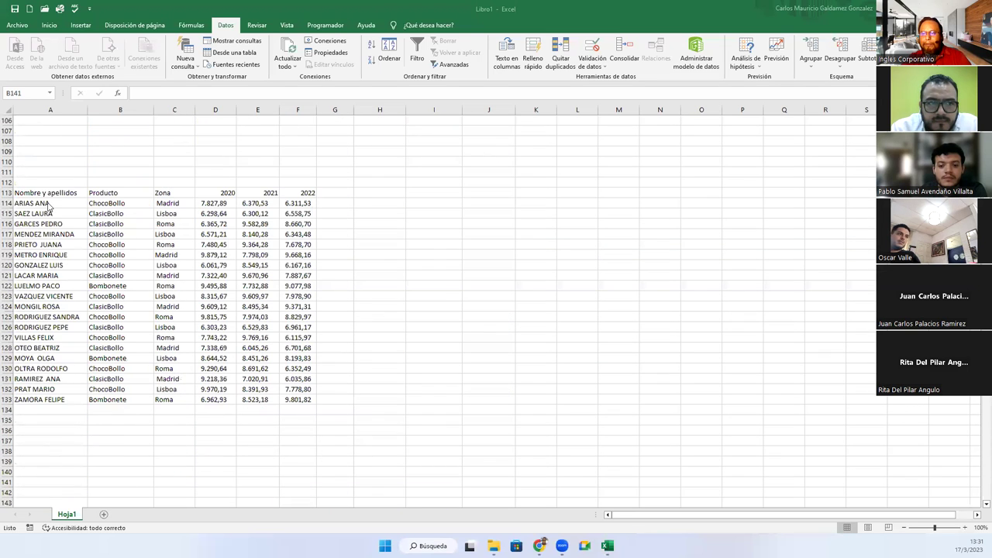
pyautogui.click(7, 192)
pyautogui.moveTo(7, 192); pyautogui.dragTo(7, 507)
pyautogui.hotkey('ctrl', 'shift', 'Down')
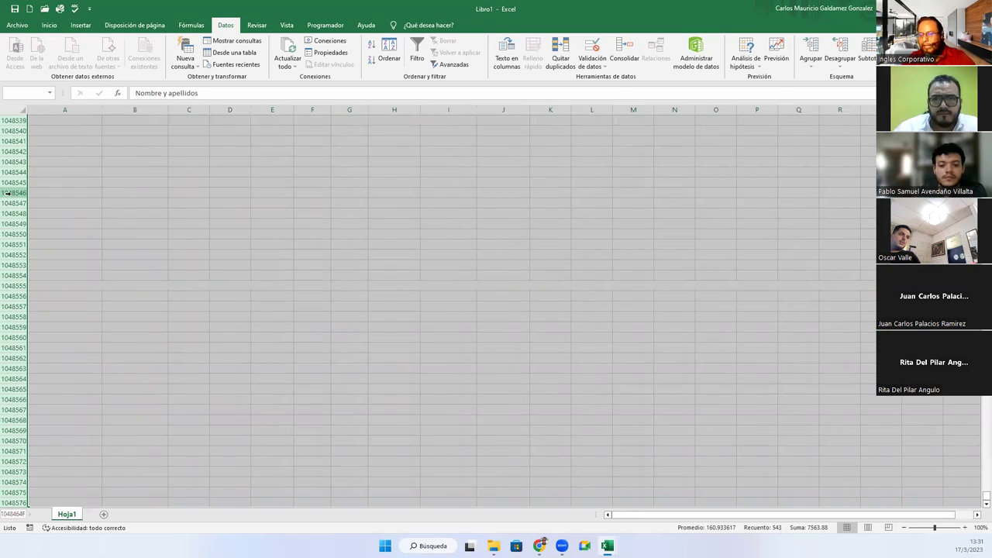
pyautogui.press('Up')
pyautogui.press('Up')
pyautogui.press('Up')
pyautogui.press('Up')
pyautogui.press('Up')
pyautogui.press('Up')
pyautogui.press('Up')
pyautogui.press('Up')
pyautogui.press('Up')
pyautogui.press('Up')
pyautogui.press('Up')
pyautogui.press('Up')
pyautogui.press('Up')
pyautogui.press('Up')
pyautogui.press('Up')
pyautogui.press('Up')
pyautogui.press('Up')
pyautogui.press('Up')
pyautogui.press('Up')
pyautogui.press('Up')
pyautogui.press('Up')
pyautogui.press('Up')
pyautogui.press('Up')
pyautogui.press('Up')
pyautogui.press('Up')
pyautogui.press('Up')
pyautogui.press('Up')
pyautogui.press('Up')
pyautogui.press('Up')
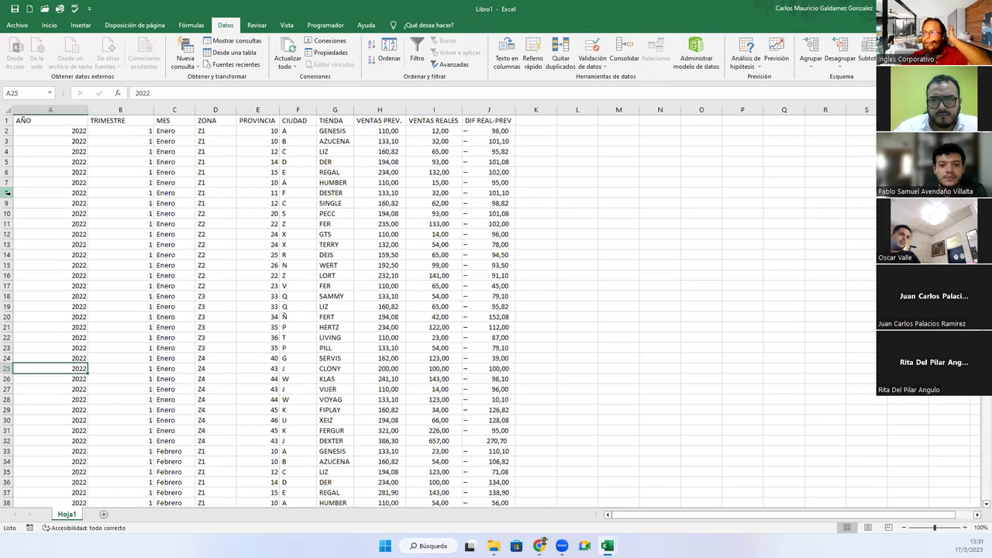
# - AutoFit the widths of the AÑO, TRIMESTRE and MES columns to their contents
pyautogui.doubleClick(88, 111)
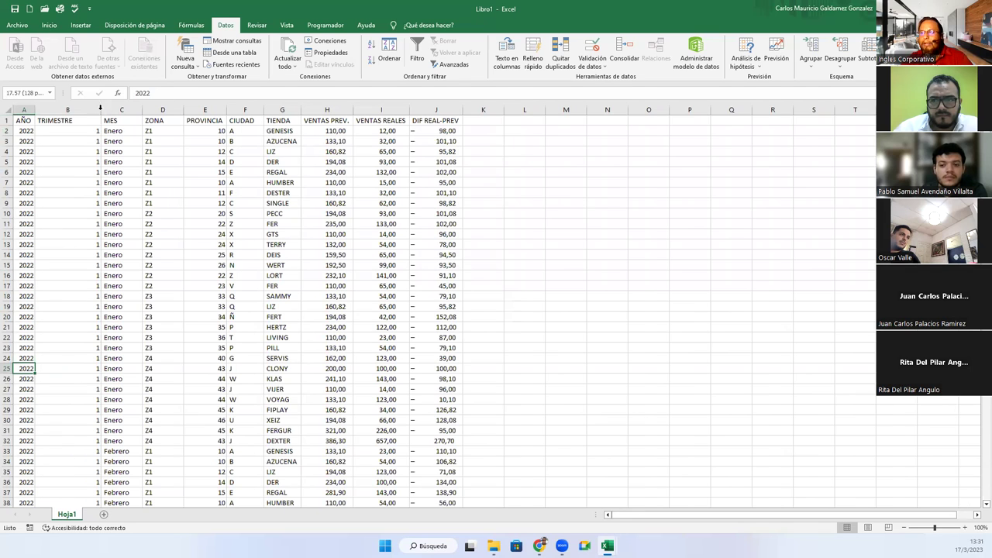
pyautogui.doubleClick(98, 113)
pyautogui.doubleClick(118, 113)
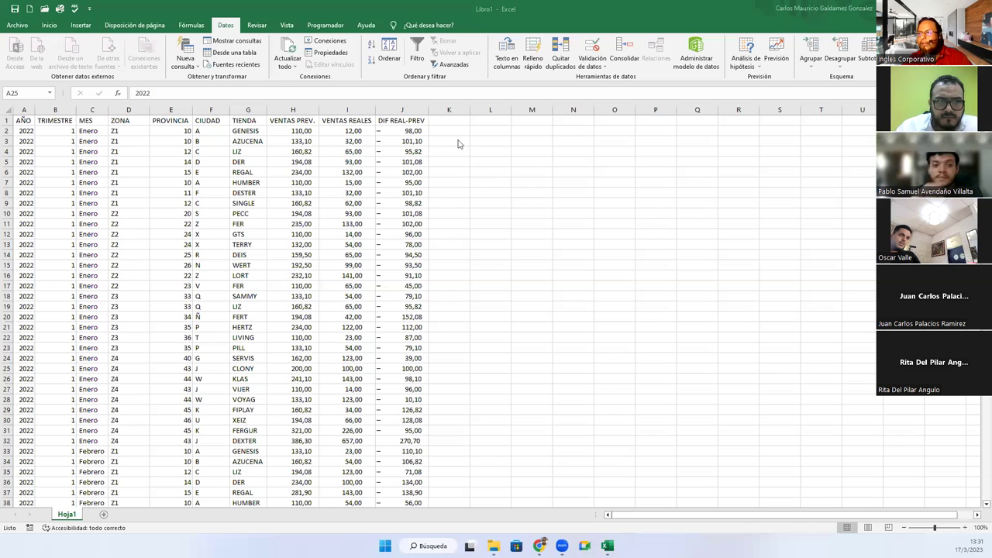
pyautogui.click(406, 141)
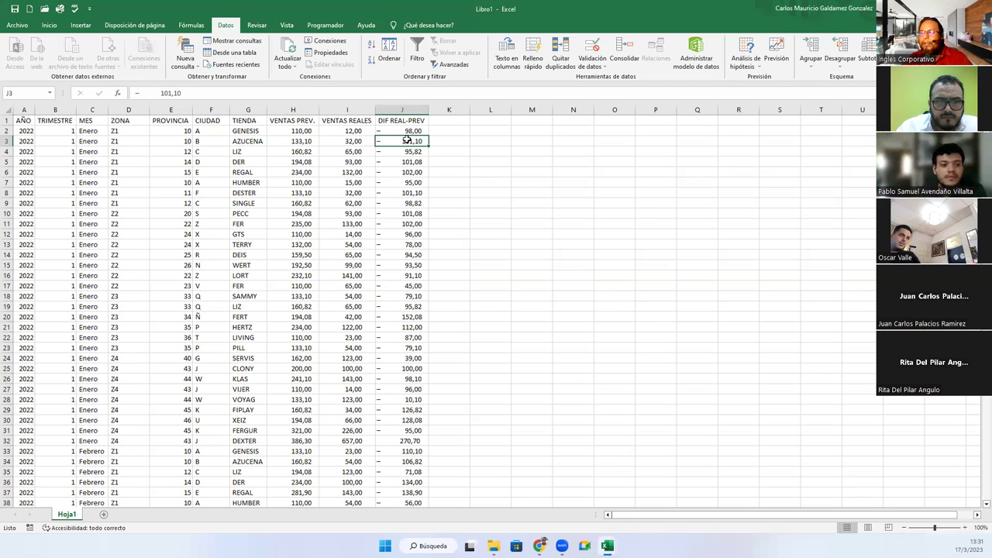
pyautogui.moveTo(400, 132); pyautogui.dragTo(407, 400)
pyautogui.scroll(-5, 408, 403)
pyautogui.scroll(-20, 409, 403)
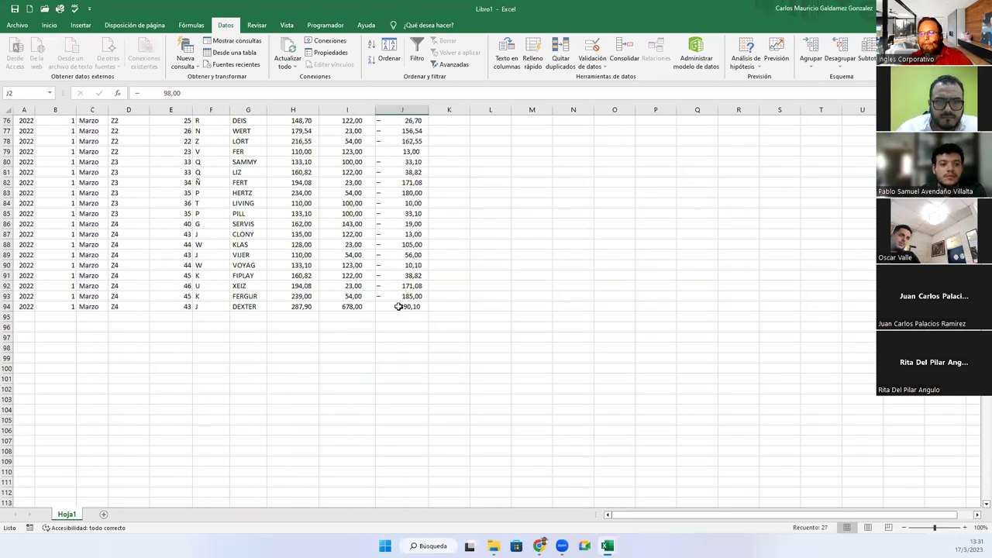
pyautogui.keyDown('shift'); pyautogui.click(399, 307); pyautogui.keyUp('shift')
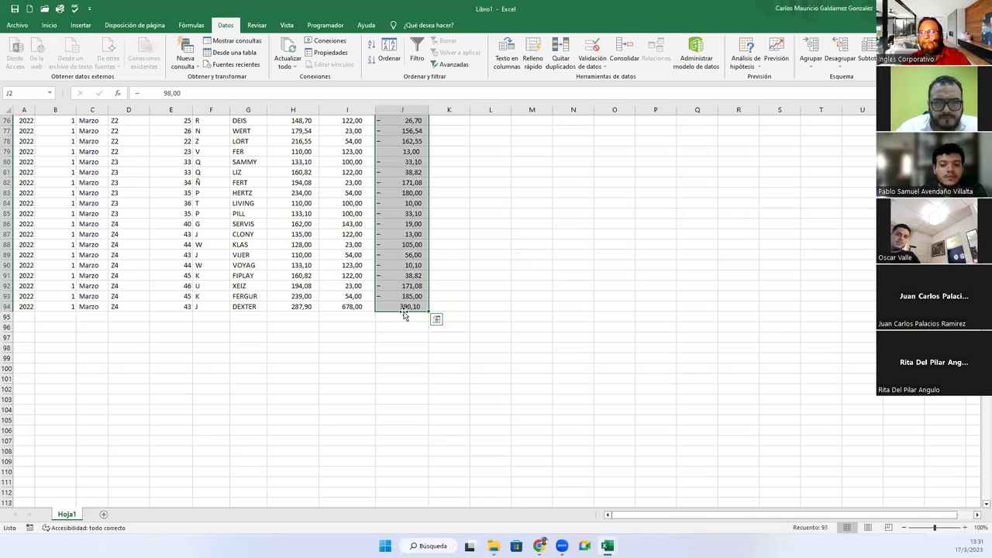
pyautogui.click(405, 309)
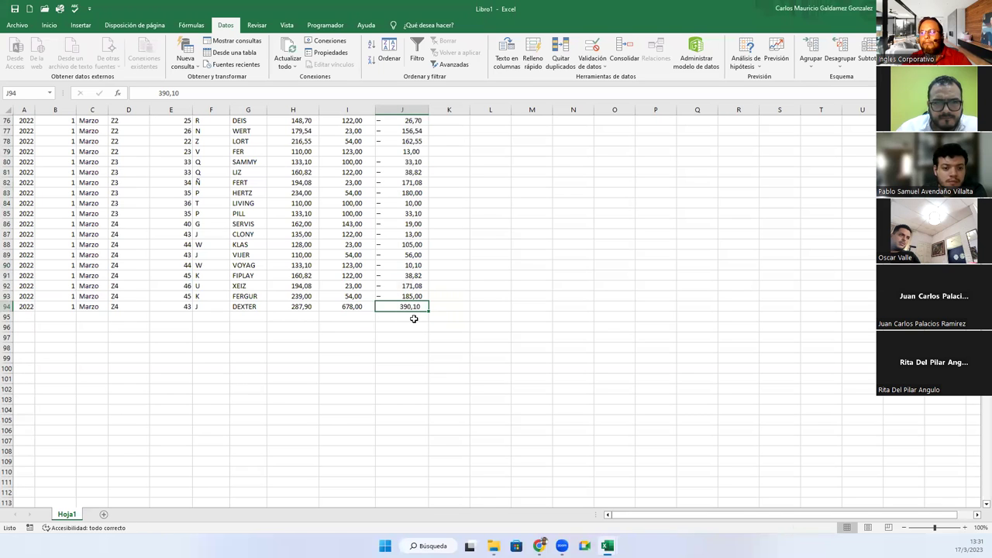
pyautogui.scroll(20, 414, 319)
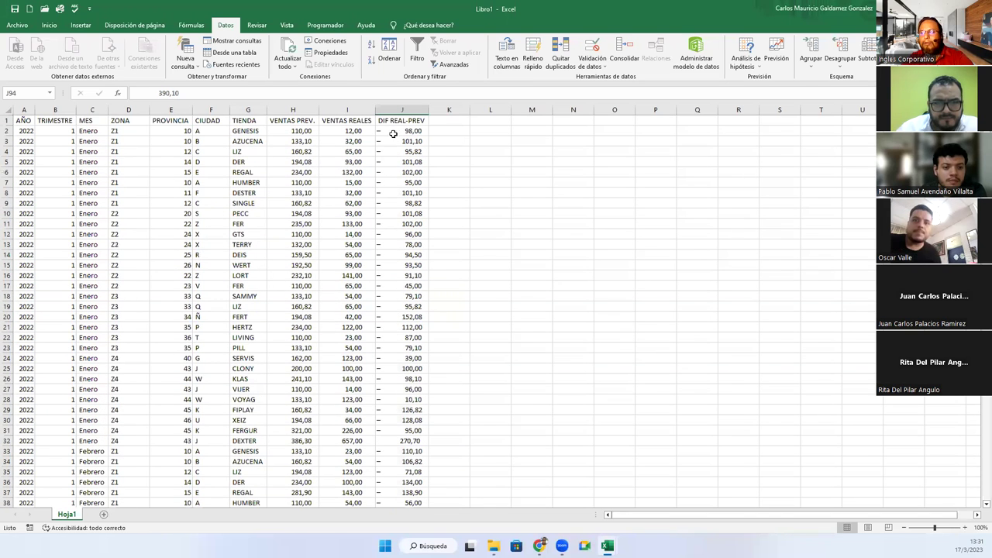
pyautogui.moveTo(391, 121); pyautogui.dragTo(394, 500)
pyautogui.scroll(-4, 402, 497)
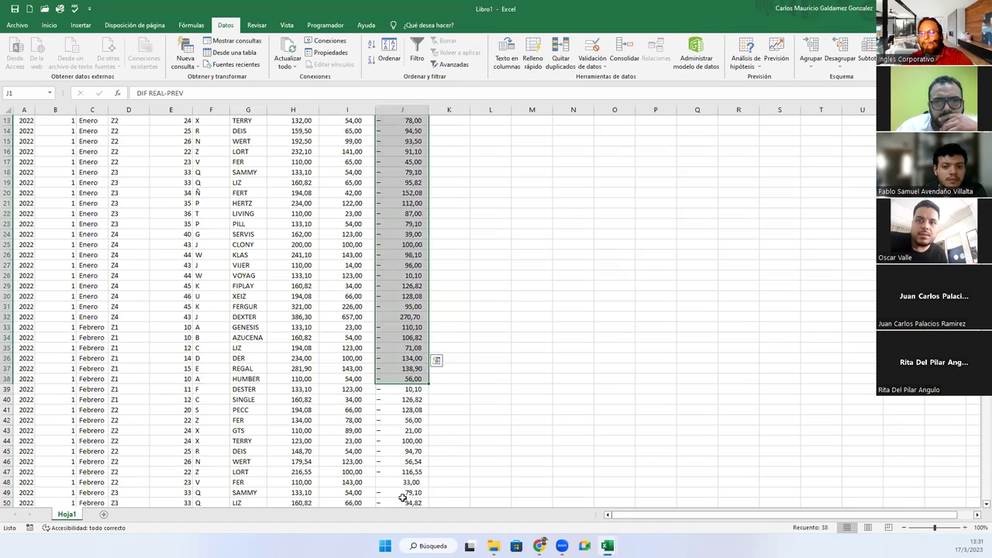
pyautogui.scroll(-16, 402, 497)
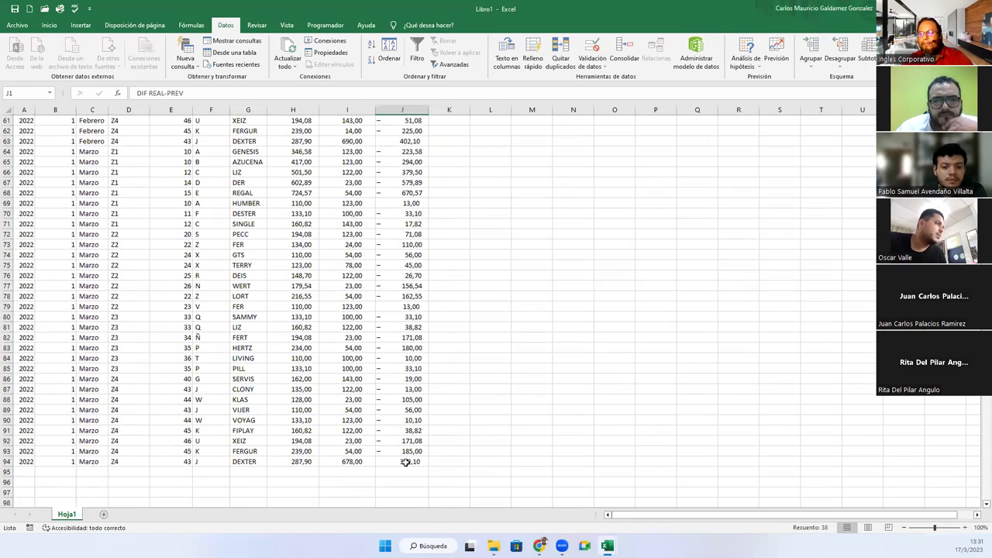
pyautogui.keyDown('shift'); pyautogui.click(406, 462); pyautogui.keyUp('shift')
pyautogui.scroll(20, 401, 416)
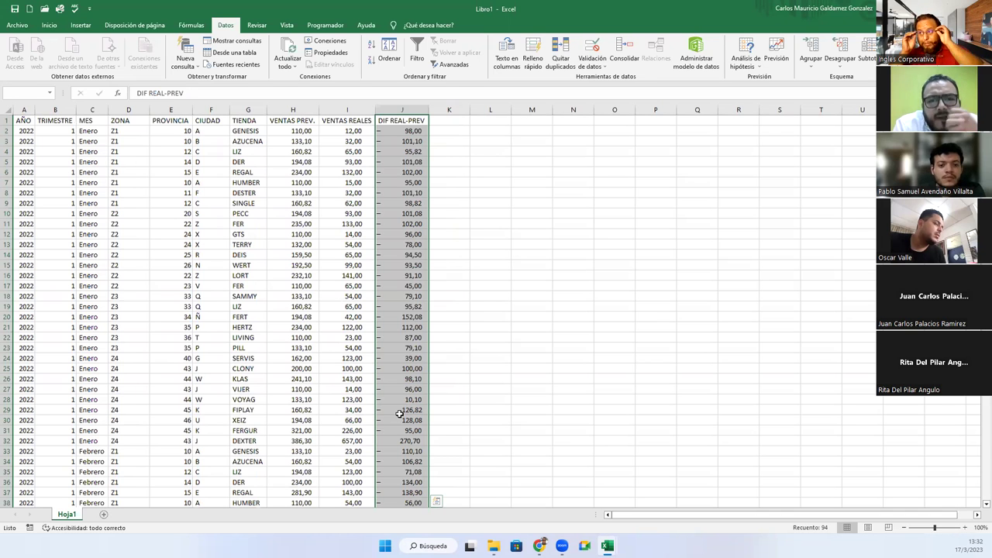
# - Split the DIF REAL-PREV values in J2:J94 with Text to Columns, using tab and space as delimiters and L2 as the destination
pyautogui.click(393, 135)
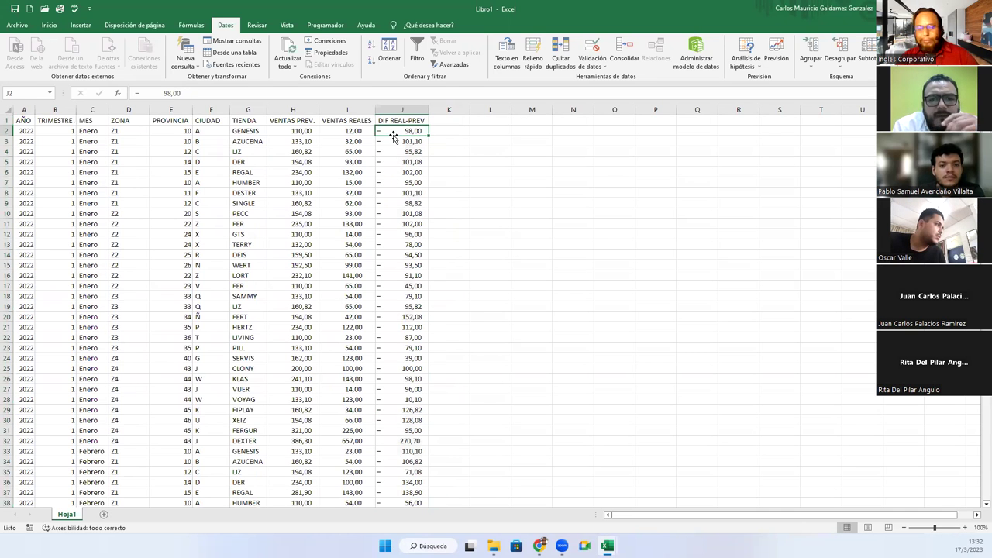
pyautogui.hotkey('ctrl', 'shift', 'Down')
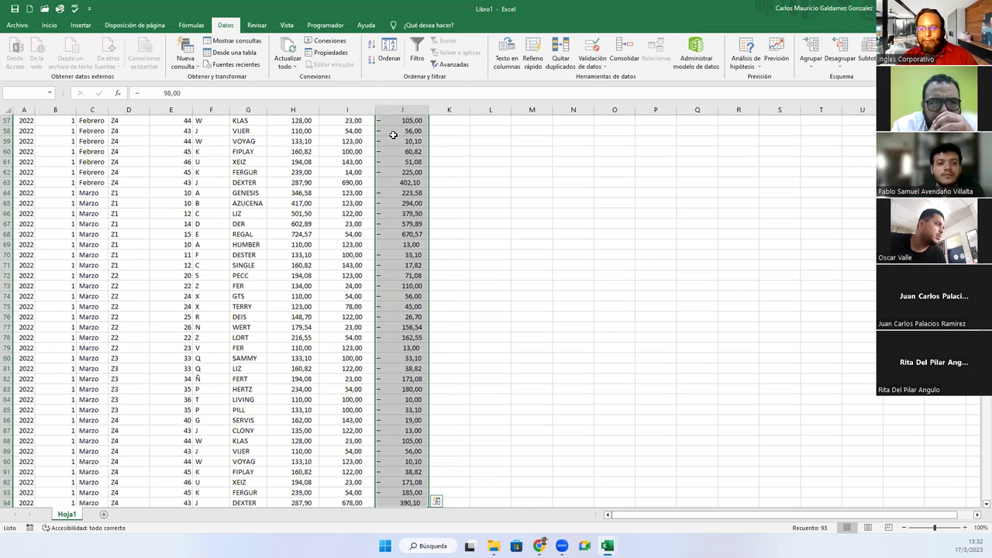
pyautogui.scroll(19, 381, 317)
pyautogui.click(504, 62)
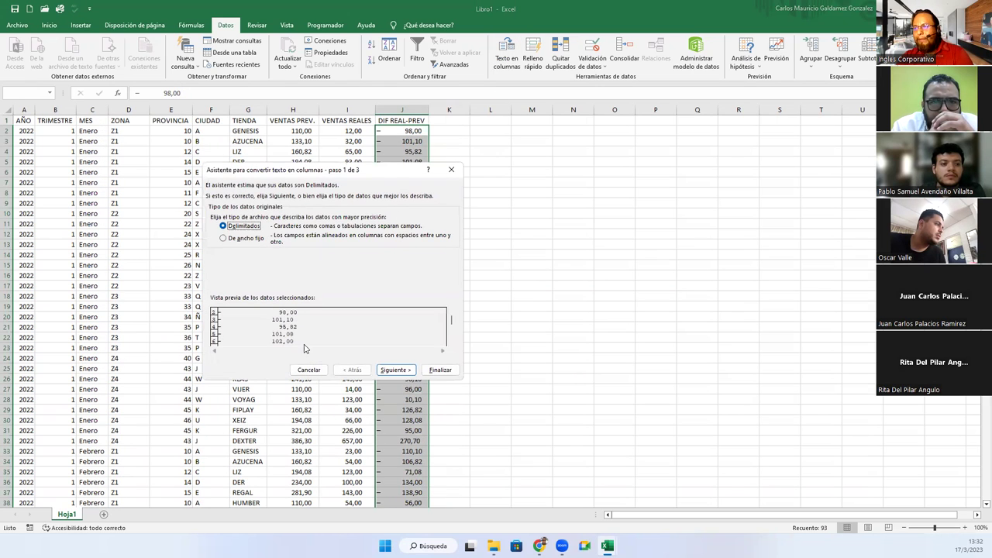
pyautogui.click(380, 372)
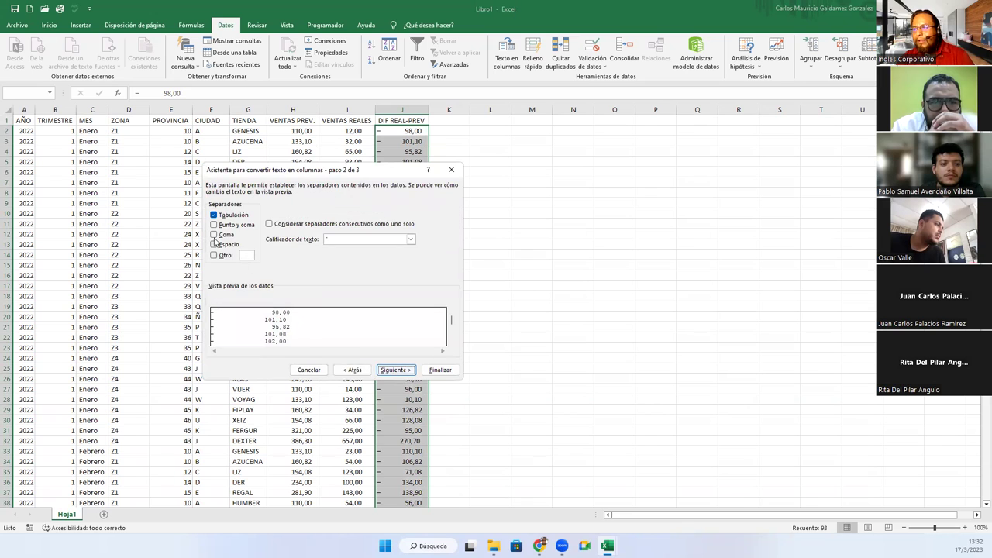
pyautogui.click(214, 244)
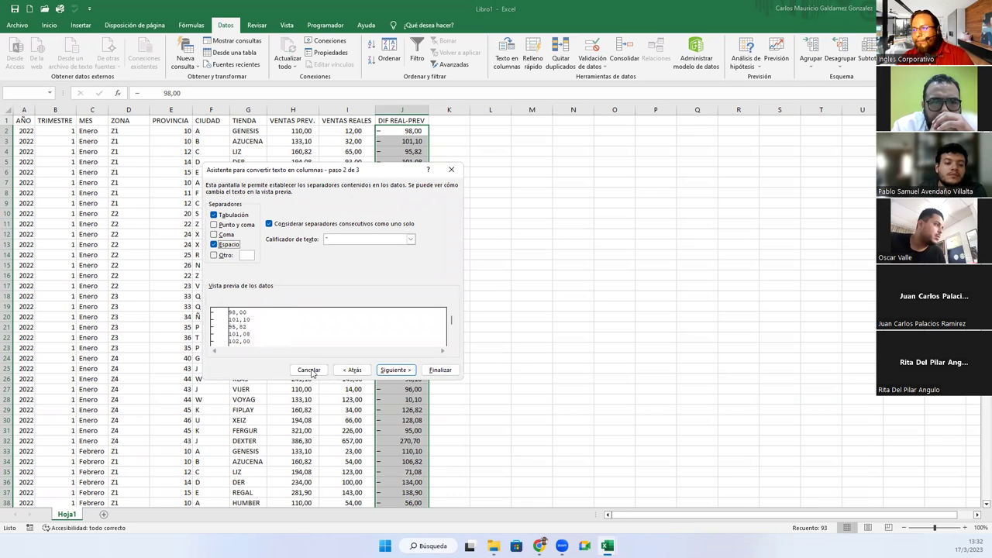
pyautogui.click(388, 374)
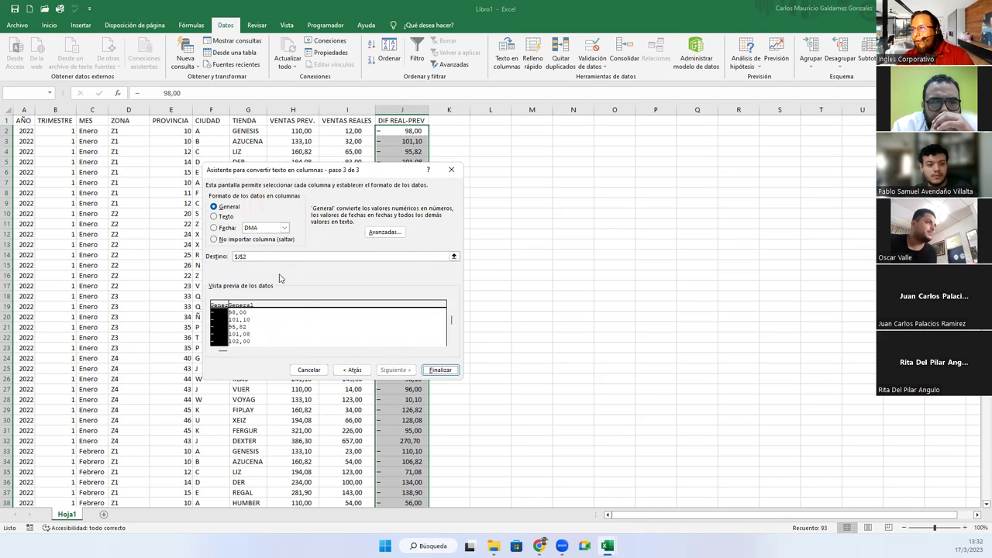
pyautogui.click(240, 257)
pyautogui.write('$K$2')
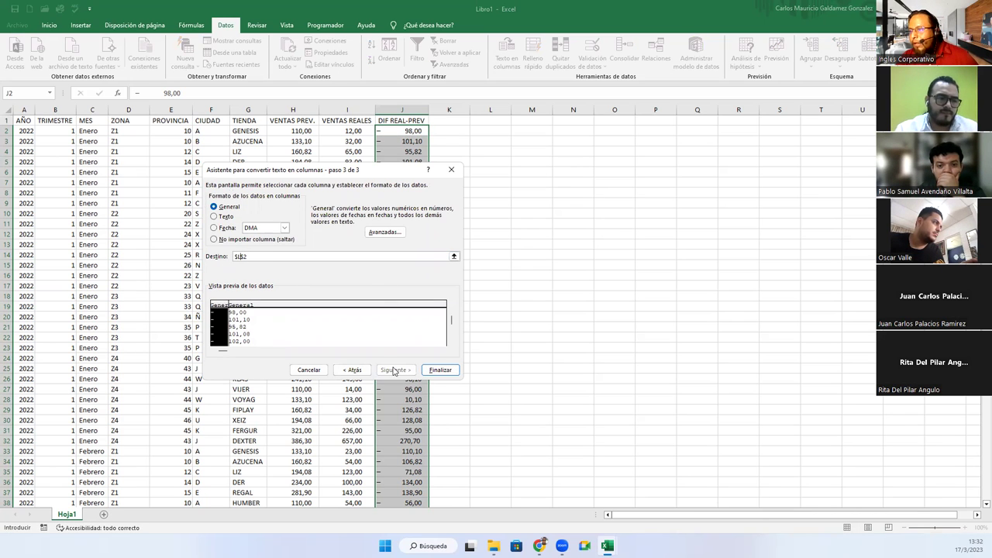
pyautogui.click(440, 371)
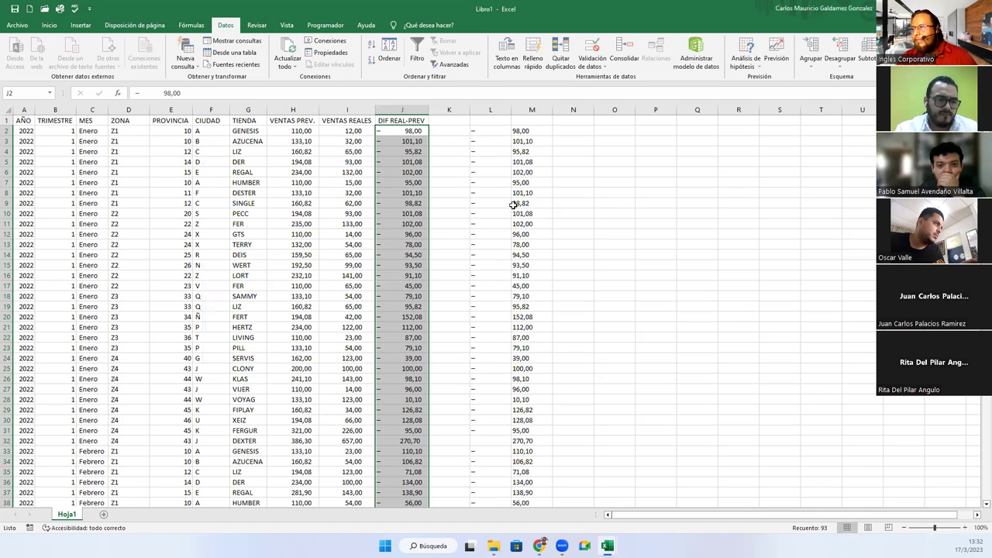
# - Split the numbers in M2:M94 with Text to Columns, using only the comma as delimiter and O2 as the destination
pyautogui.click(533, 132)
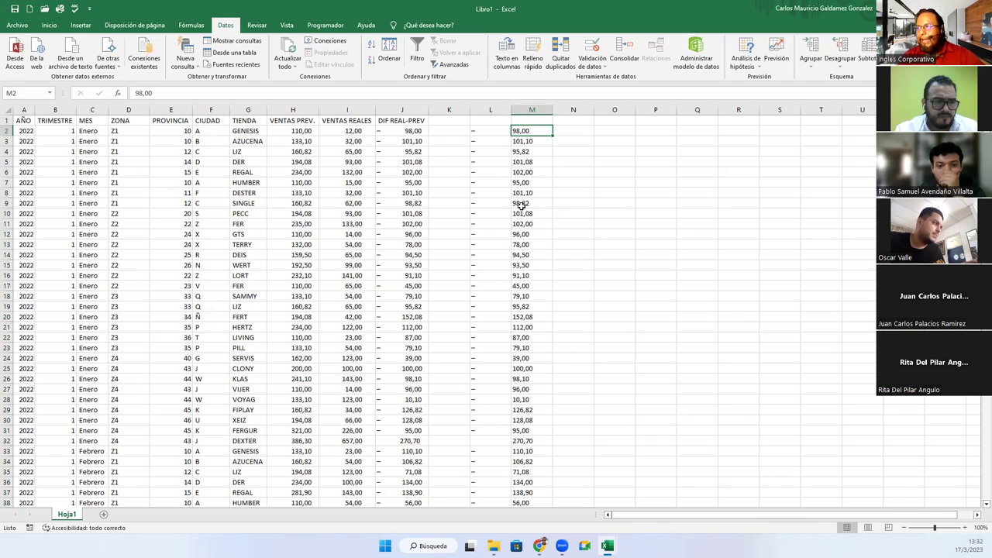
pyautogui.hotkey('ctrl', 'shift', 'Down')
pyautogui.scroll(15, 546, 226)
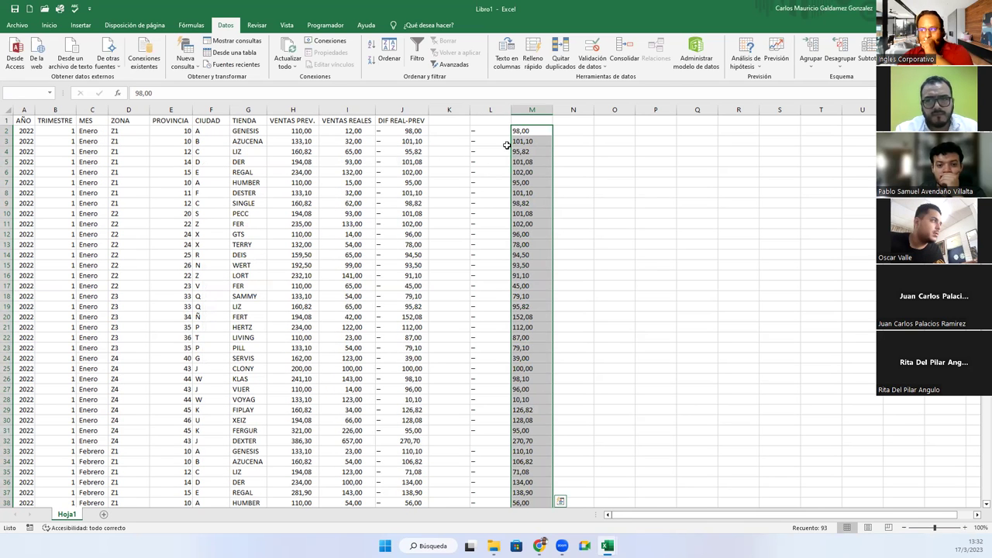
pyautogui.click(507, 56)
pyautogui.click(392, 370)
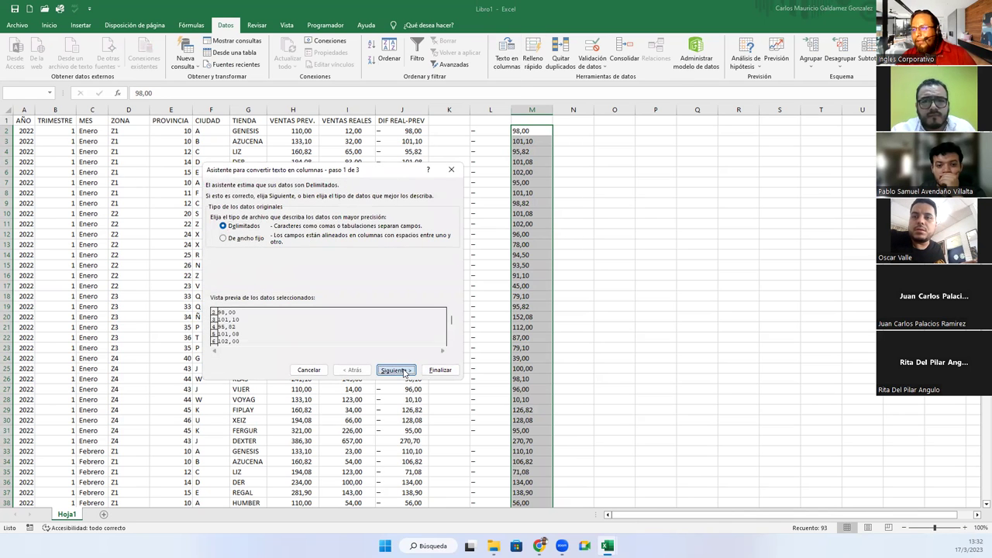
pyautogui.click(214, 234)
pyautogui.click(214, 244)
pyautogui.click(214, 214)
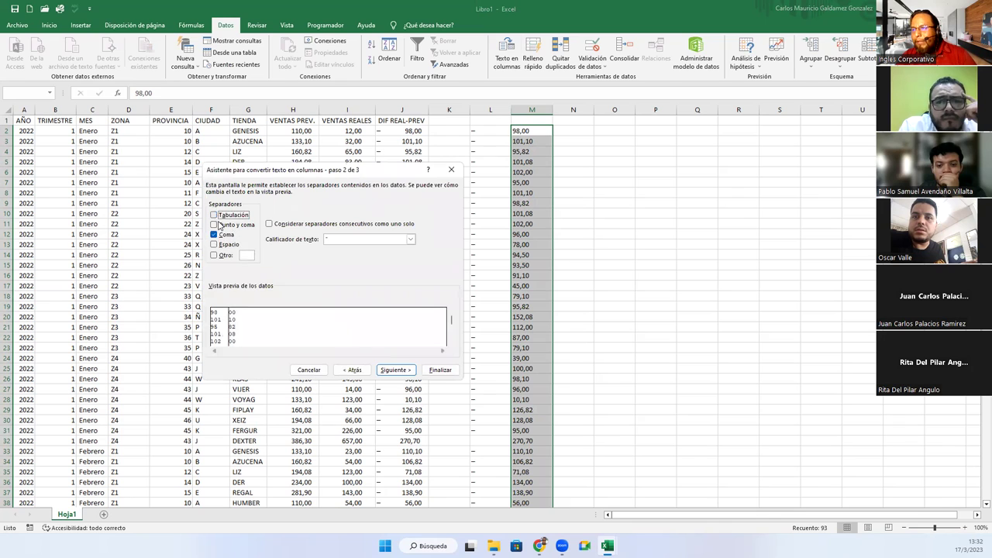
pyautogui.click(395, 371)
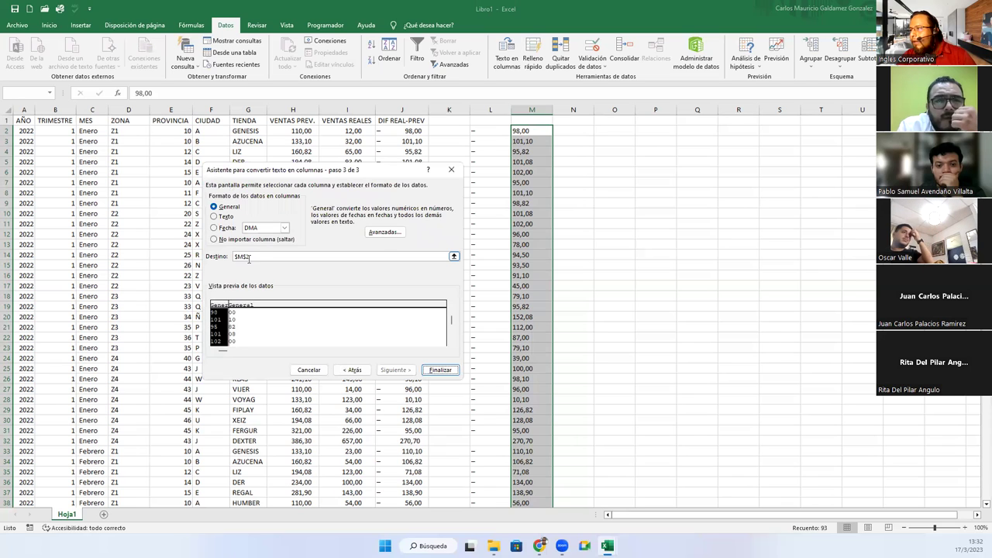
pyautogui.click(243, 258)
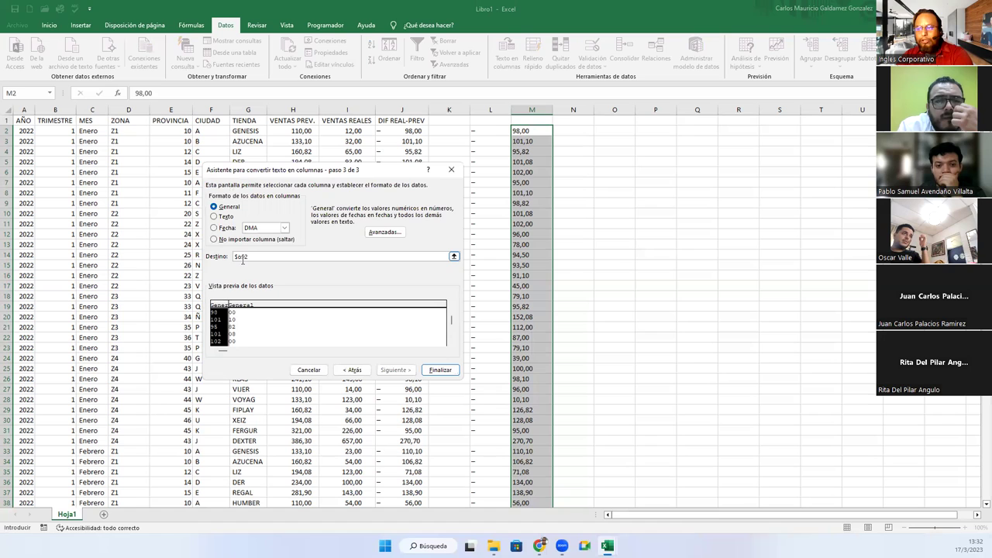
pyautogui.click(439, 370)
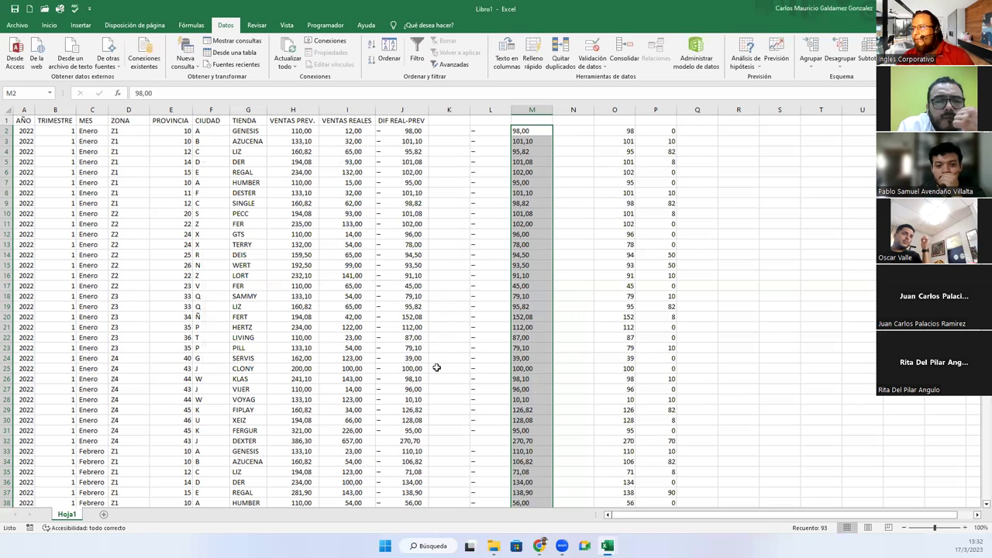
# - Clear the split signs and comma numbers in columns L and M from row 2 to the end of the sheet
pyautogui.click(484, 130)
pyautogui.hotkey('ctrl', 'shift', 'Down')
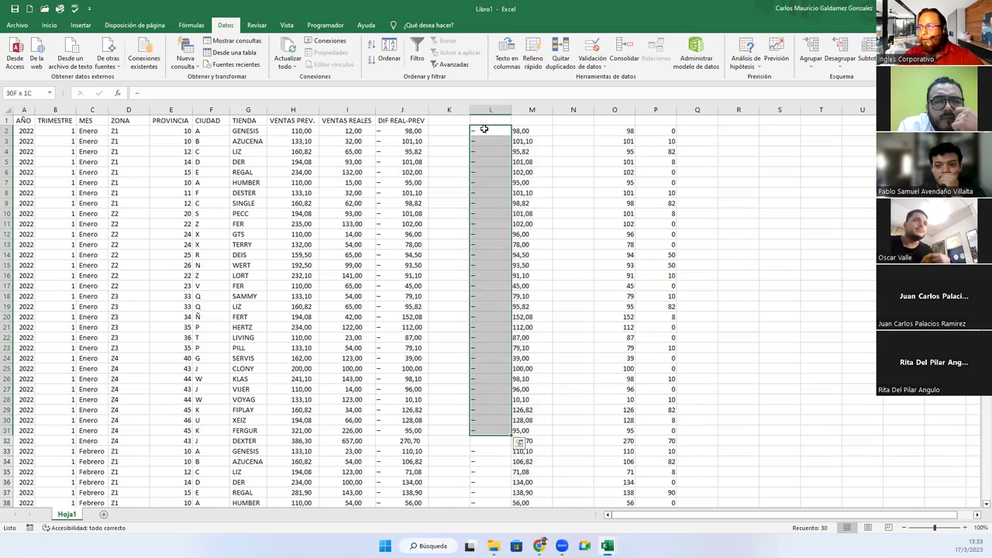
pyautogui.hotkey('shift', 'Right')
pyautogui.hotkey('shift', 'Down')
pyautogui.hotkey('shift', 'Down')
pyautogui.hotkey('shift', 'Down')
pyautogui.hotkey('shift', 'Down')
pyautogui.hotkey('shift', 'Down')
pyautogui.hotkey('shift', 'Down')
pyautogui.hotkey('shift', 'Down')
pyautogui.hotkey('shift', 'Down')
pyautogui.hotkey('shift', 'Down')
pyautogui.hotkey('shift', 'Down')
pyautogui.hotkey('shift', 'Down')
pyautogui.hotkey('shift', 'Down')
pyautogui.hotkey('shift', 'Down')
pyautogui.hotkey('shift', 'Down')
pyautogui.hotkey('shift', 'Down')
pyautogui.hotkey('shift', 'Down')
pyautogui.hotkey('shift', 'Down')
pyautogui.hotkey('shift', 'Down')
pyautogui.hotkey('shift', 'Down')
pyautogui.hotkey('shift', 'Down')
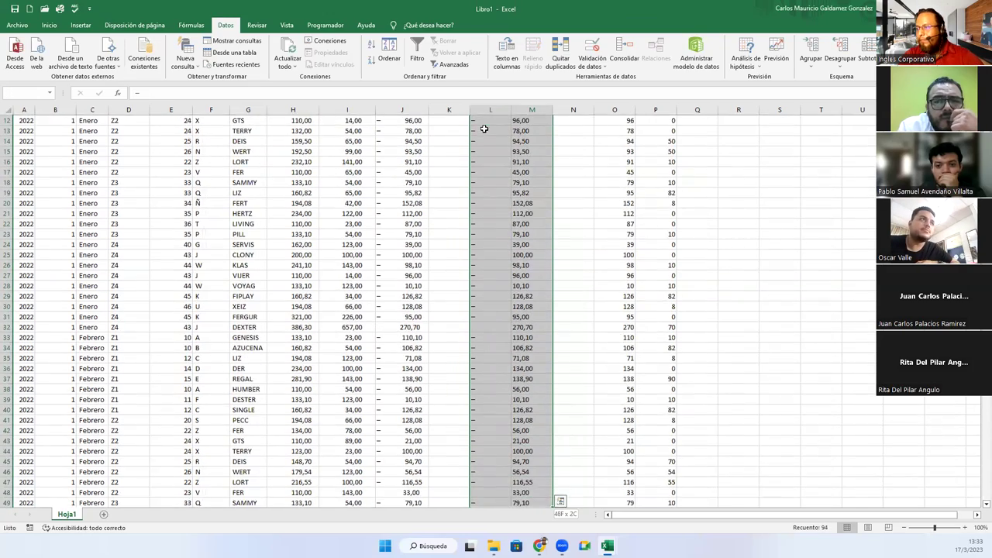
pyautogui.hotkey('shift', 'Down')
pyautogui.hotkey('shift', 'Down')
pyautogui.hotkey('shift', 'Down')
pyautogui.hotkey('shift', 'Down')
pyautogui.hotkey('shift', 'Down')
pyautogui.hotkey('shift', 'Down')
pyautogui.hotkey('shift', 'Down')
pyautogui.hotkey('shift', 'Down')
pyautogui.hotkey('shift', 'Down')
pyautogui.hotkey('shift', 'Down')
pyautogui.hotkey('shift', 'Down')
pyautogui.hotkey('shift', 'Down')
pyautogui.hotkey('shift', 'Down')
pyautogui.hotkey('shift', 'Down')
pyautogui.hotkey('shift', 'Down')
pyautogui.hotkey('shift', 'Down')
pyautogui.hotkey('shift', 'Down')
pyautogui.hotkey('shift', 'Down')
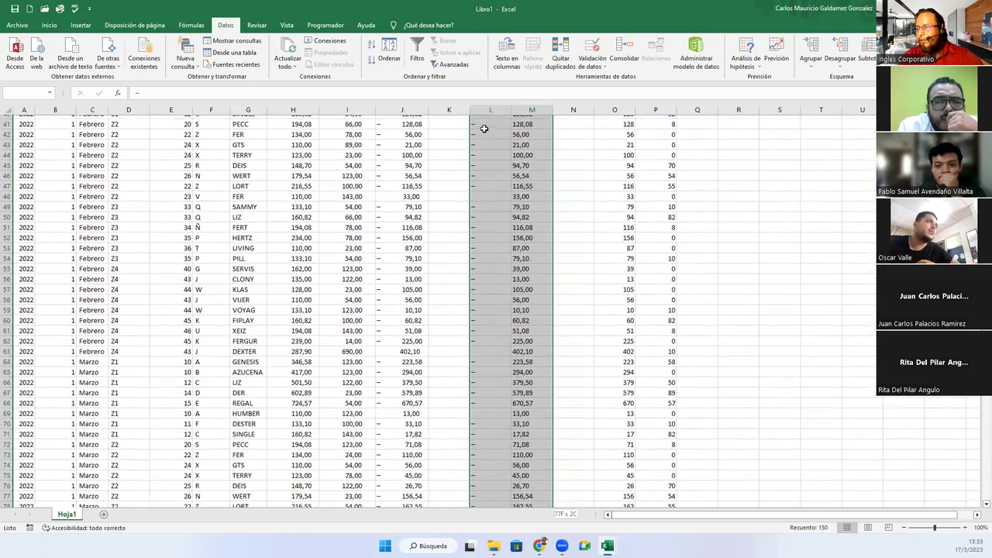
pyautogui.hotkey('shift', 'Down')
pyautogui.hotkey('shift', 'Down')
pyautogui.hotkey('shift', 'Down')
pyautogui.hotkey('shift', 'Down')
pyautogui.hotkey('shift', 'Down')
pyautogui.hotkey('shift', 'Down')
pyautogui.hotkey('shift', 'Down')
pyautogui.hotkey('shift', 'Down')
pyautogui.hotkey('shift', 'Down')
pyautogui.hotkey('shift', 'Down')
pyautogui.hotkey('shift', 'Down')
pyautogui.hotkey('shift', 'Down')
pyautogui.hotkey('shift', 'Down')
pyautogui.hotkey('ctrl', 'shift', 'Down')
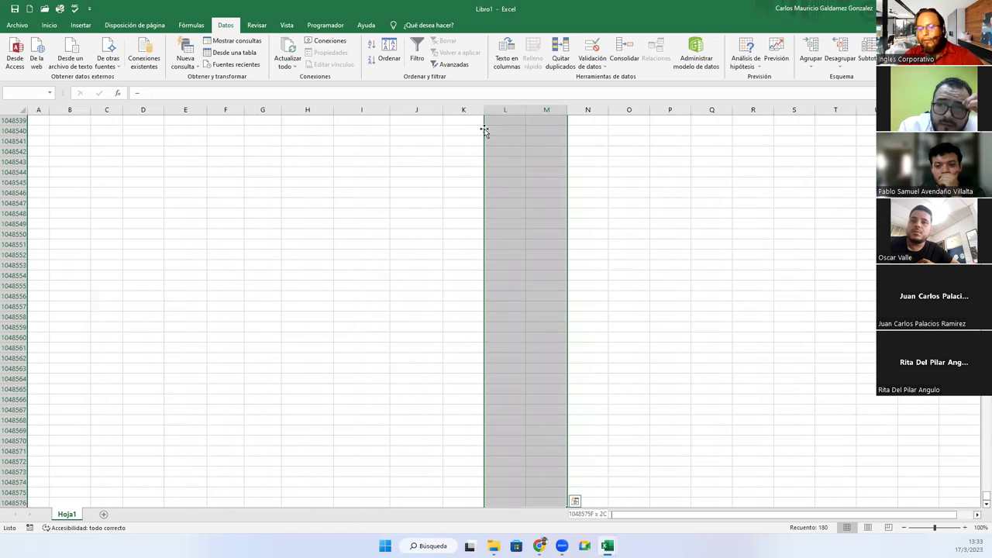
pyautogui.press('Delete')
pyautogui.hotkey('ctrl', 'BackSpace')
pyautogui.press('Up')
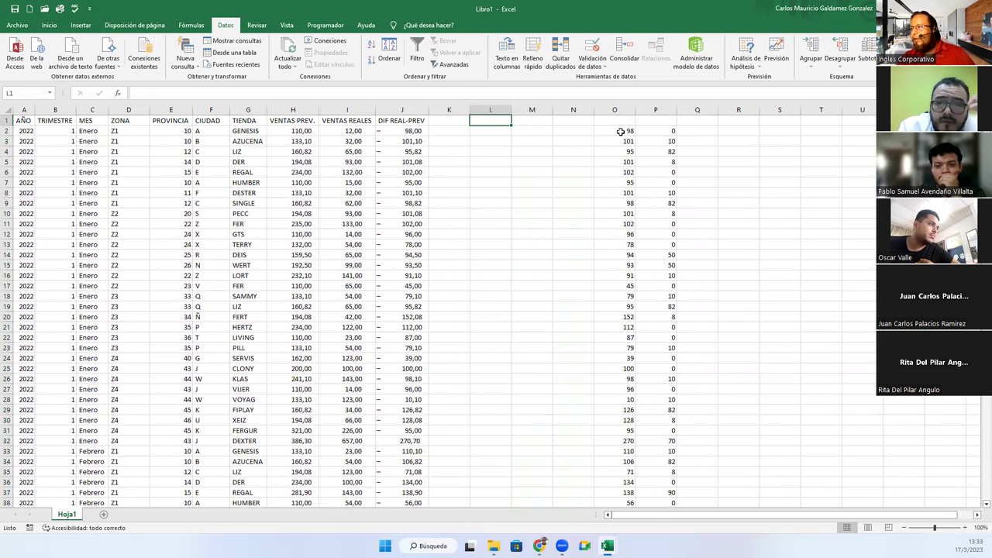
# - Examine the whole-number parts in column O and the decimal parts in column P
pyautogui.moveTo(616, 132); pyautogui.dragTo(624, 442)
pyautogui.scroll(-5, 631, 442)
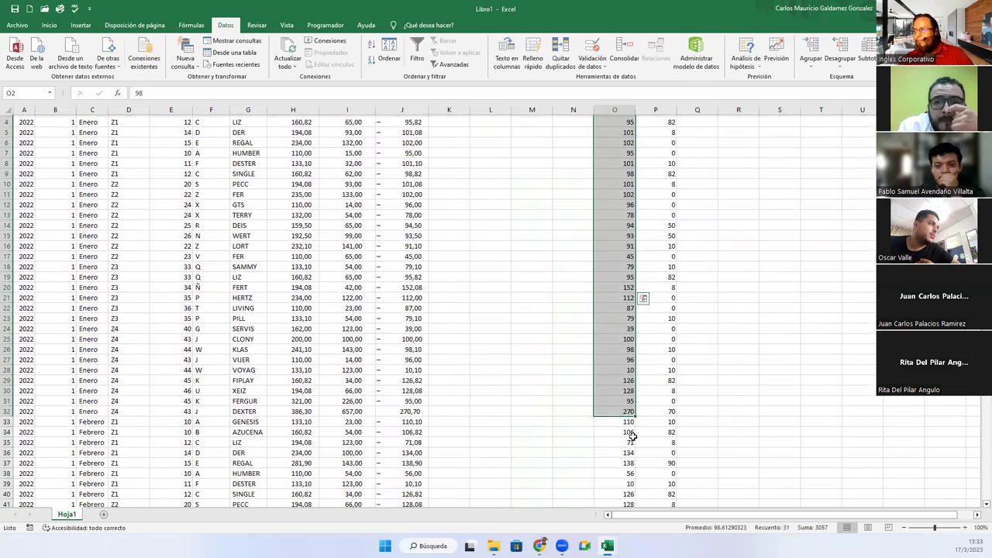
pyautogui.scroll(5, 643, 472)
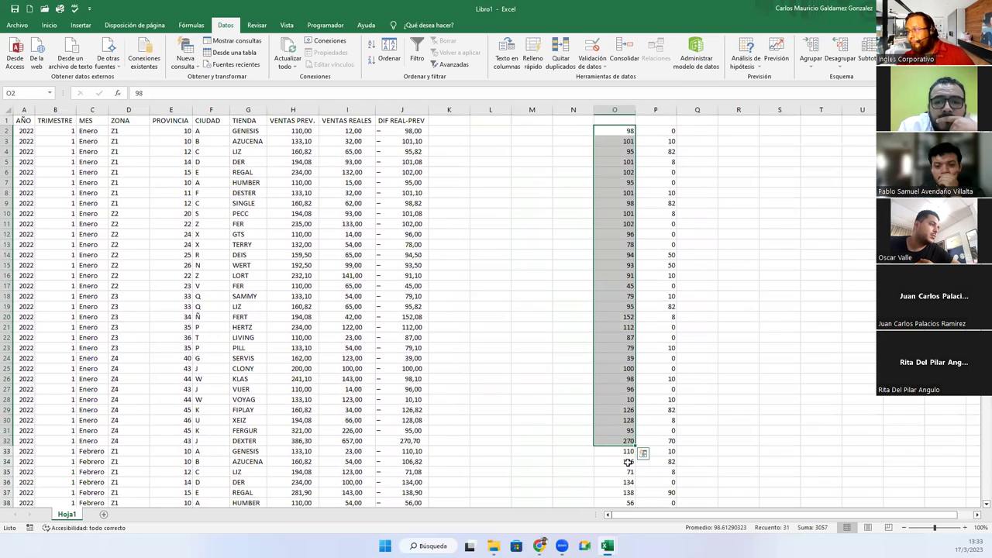
pyautogui.moveTo(649, 140); pyautogui.dragTo(655, 493)
pyautogui.scroll(-8, 657, 469)
pyautogui.scroll(-2, 657, 468)
pyautogui.scroll(11, 651, 310)
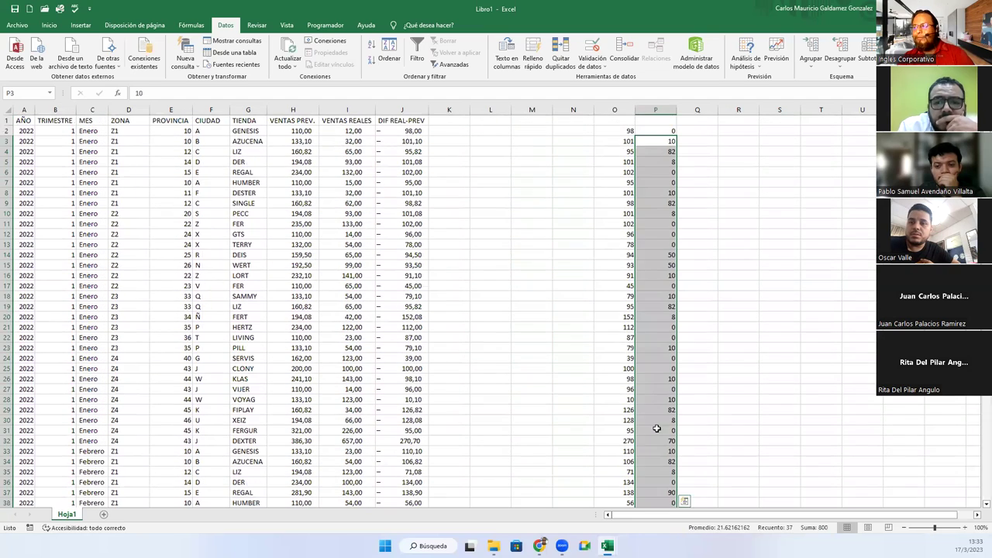
pyautogui.click(625, 132)
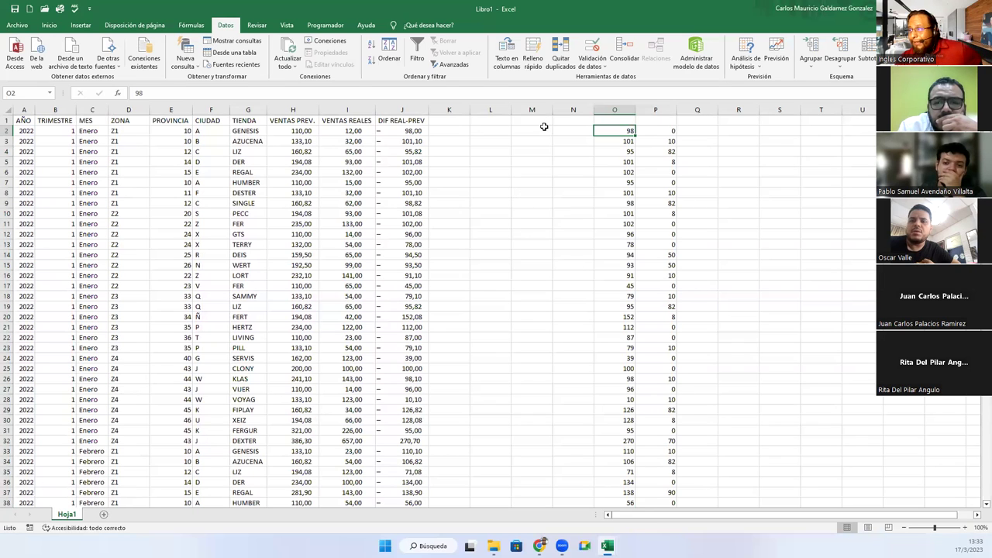
# - Convert the decimal parts to fractions with the formula =P2/100 in Q2, filled down to row 94
pyautogui.click(544, 127)
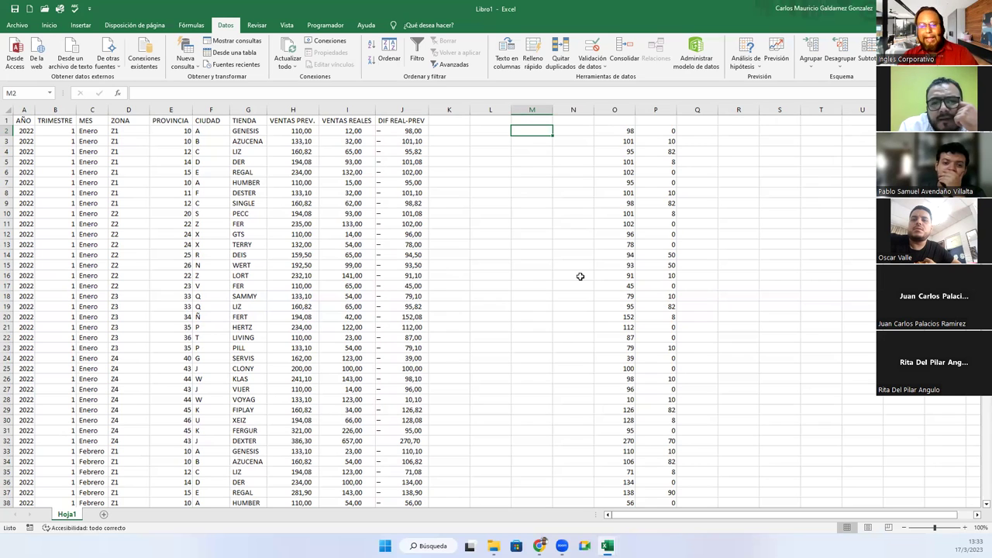
pyautogui.press('Right')
pyautogui.press('Right')
pyautogui.press('Right')
pyautogui.press('Right')
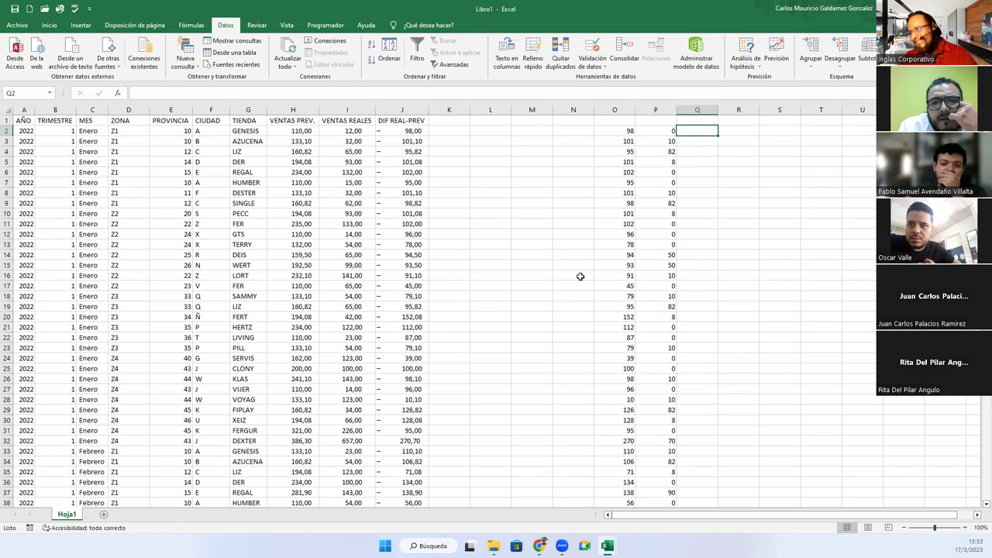
pyautogui.write('=')
pyautogui.press('Left')
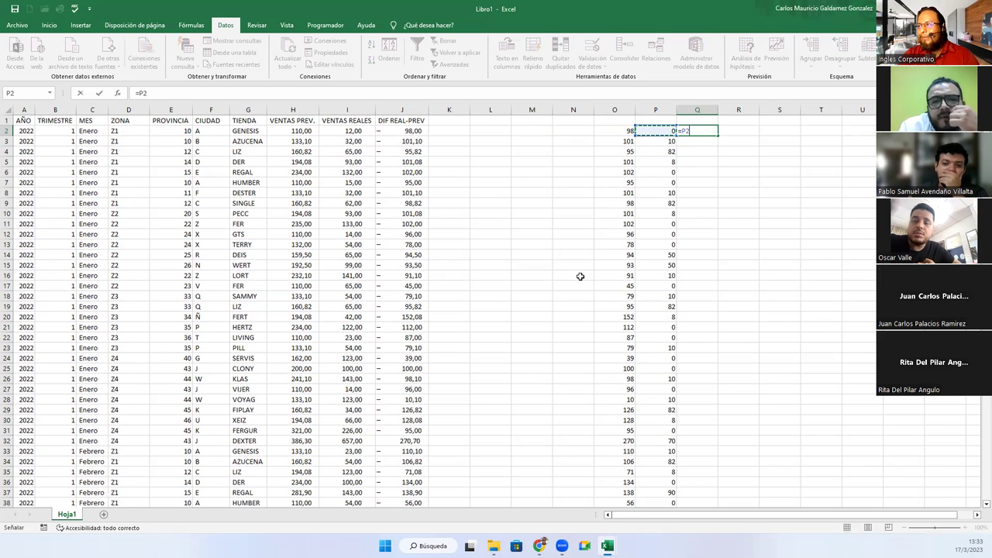
pyautogui.write('/100')
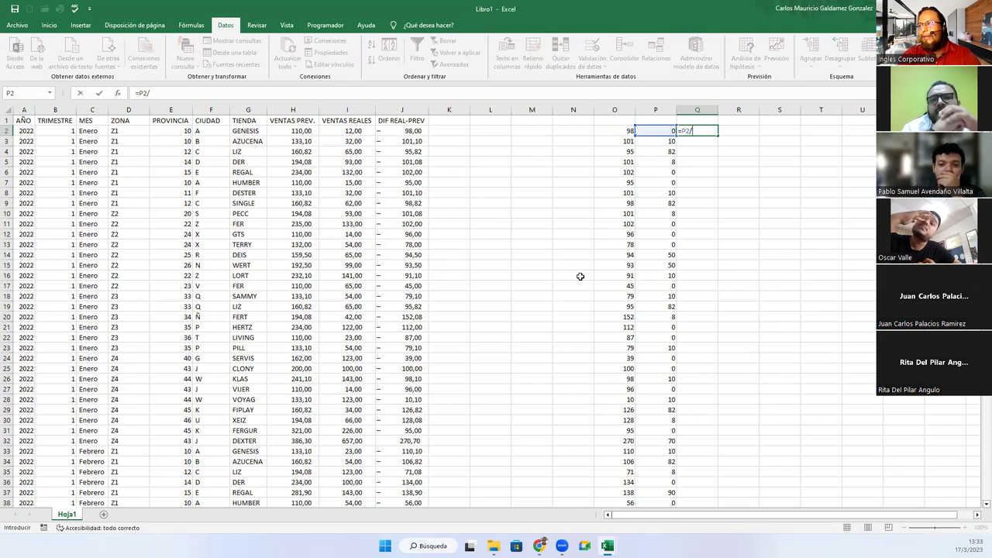
pyautogui.hotkey('ctrl', 'Return')
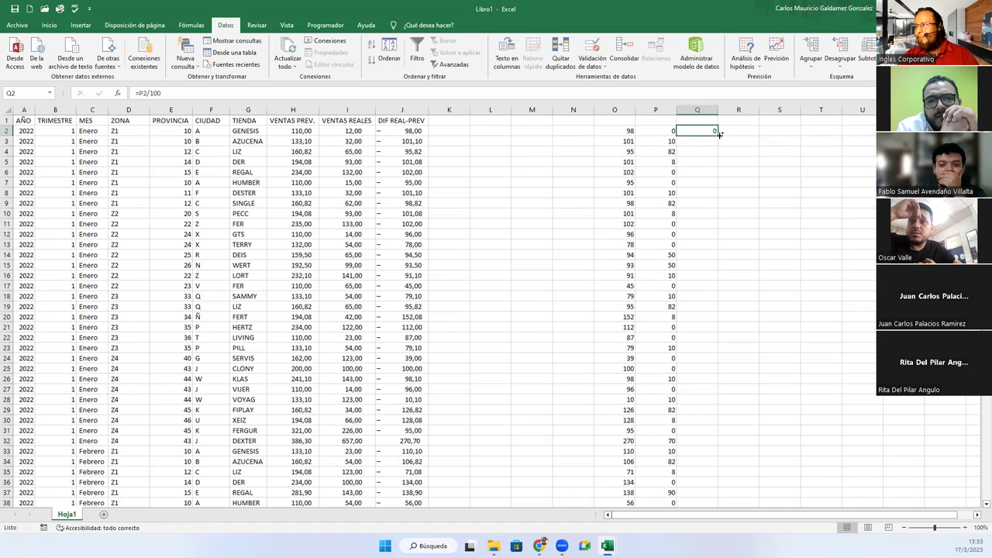
pyautogui.doubleClick(719, 134)
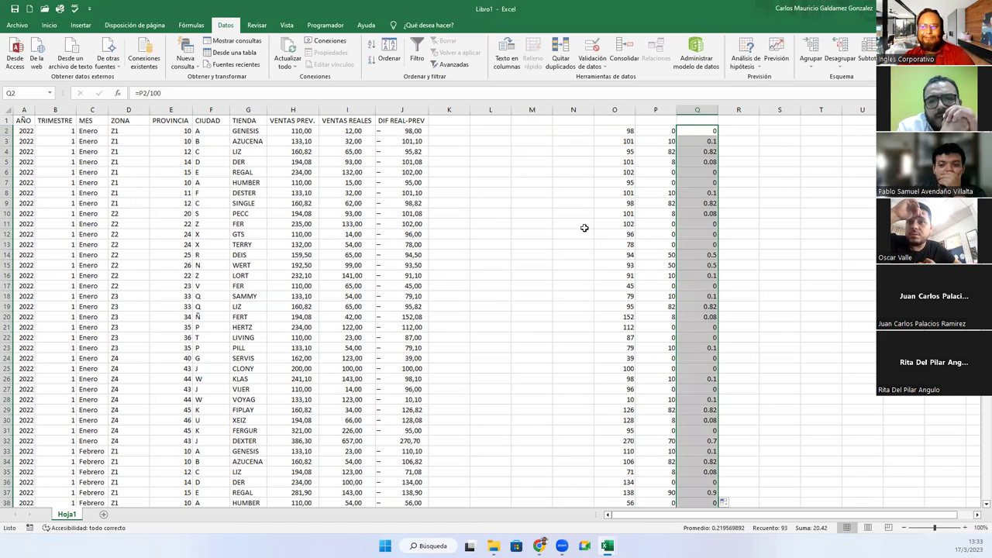
# - Enter the formula =O2+Q2 in L2 to recombine the whole and decimal parts
pyautogui.click(500, 134)
pyautogui.write('=')
pyautogui.press('Right')
pyautogui.press('Right')
pyautogui.press('Right')
pyautogui.write('+')
pyautogui.press('Right')
pyautogui.press('Right')
pyautogui.press('Right')
pyautogui.press('Right')
pyautogui.press('Right')
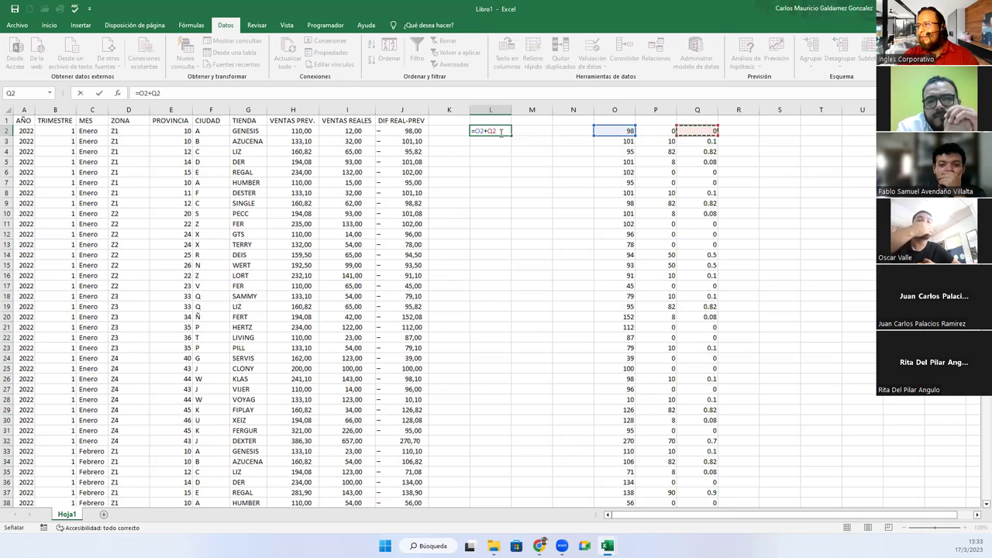
pyautogui.hotkey('ctrl', 'Return')
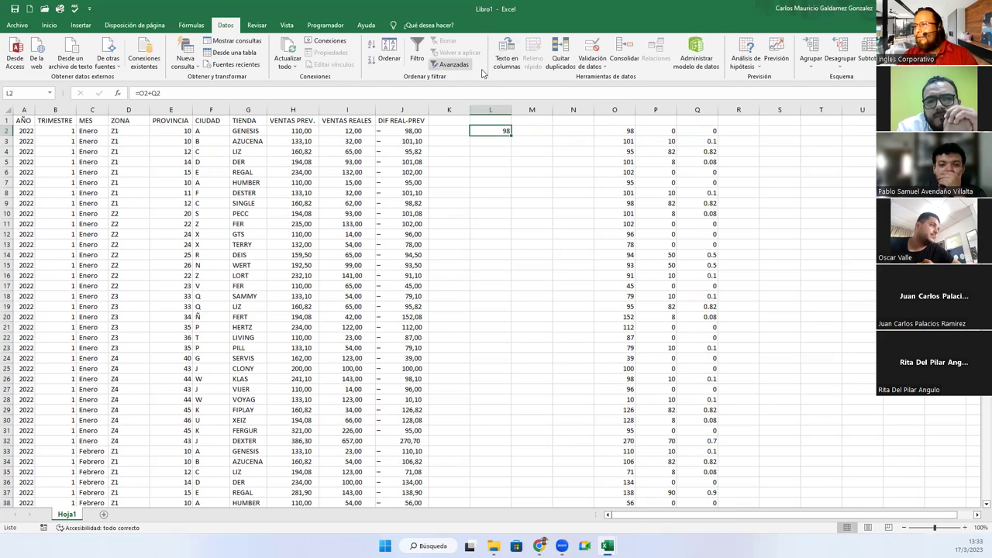
# - Format L2 with two decimal places and fill its formula down to L94
pyautogui.click(45, 27)
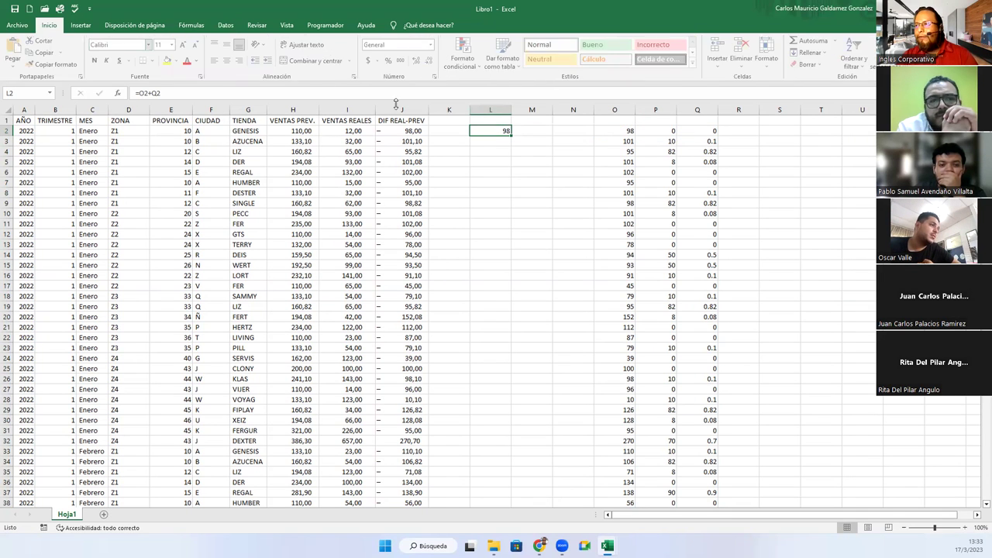
pyautogui.doubleClick(417, 60)
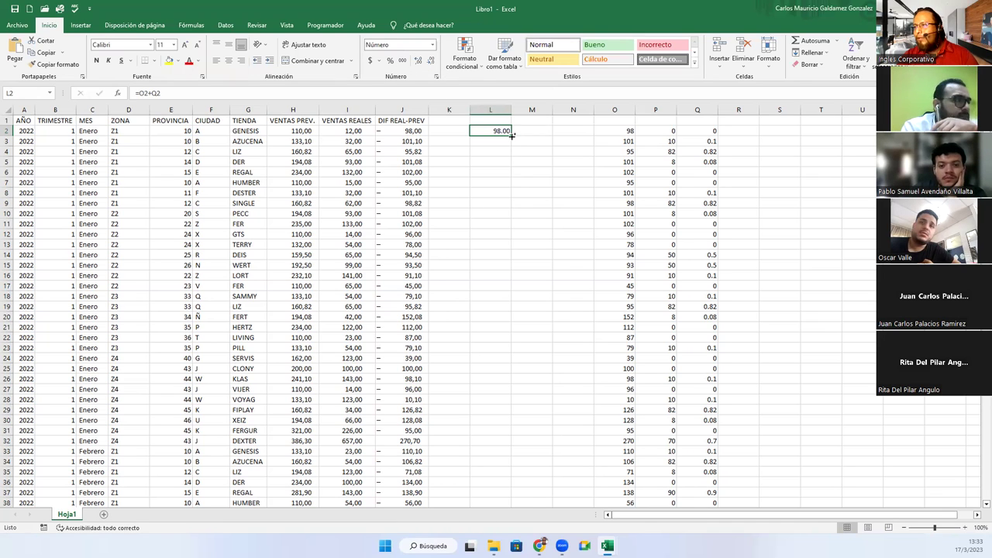
pyautogui.moveTo(511, 136)
pyautogui.mouseDown()
pyautogui.moveTo(512, 487)
pyautogui.moveTo(510, 122)
pyautogui.mouseUp()
pyautogui.scroll(5, 550, 323)
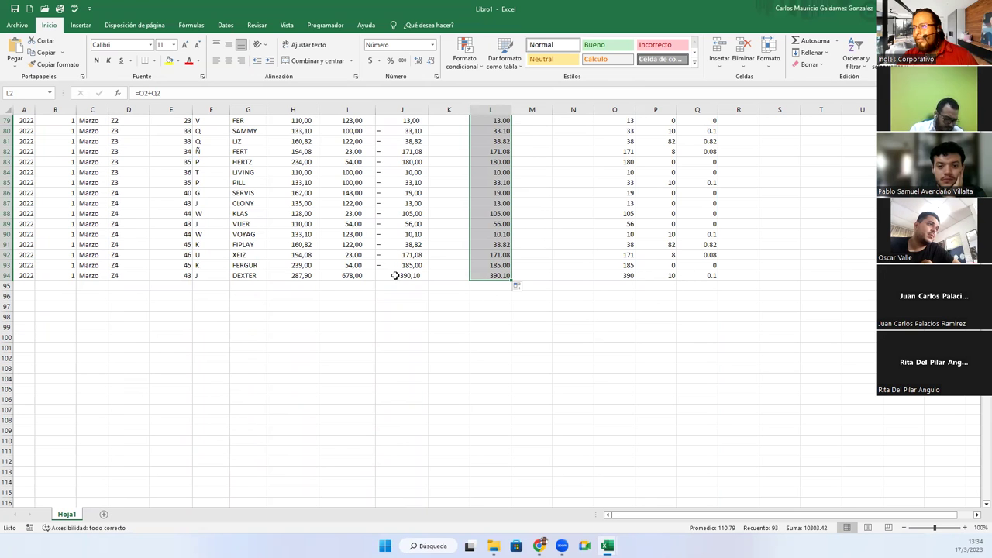
pyautogui.scroll(20, 487, 252)
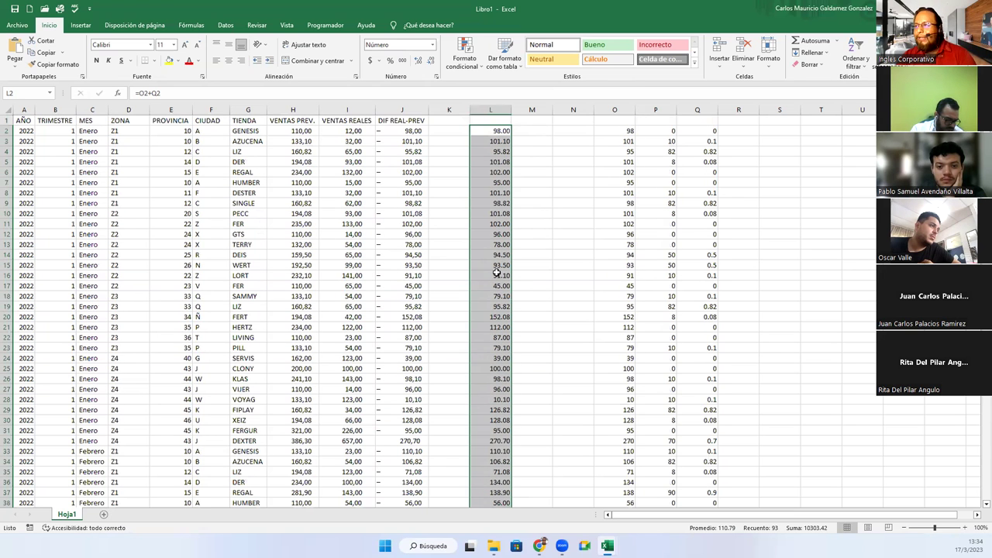
# - Copy the recombined numbers in L2:L94 and paste them as values only over the DIF REAL-PREV column, starting at J2
pyautogui.rightClick(486, 132)
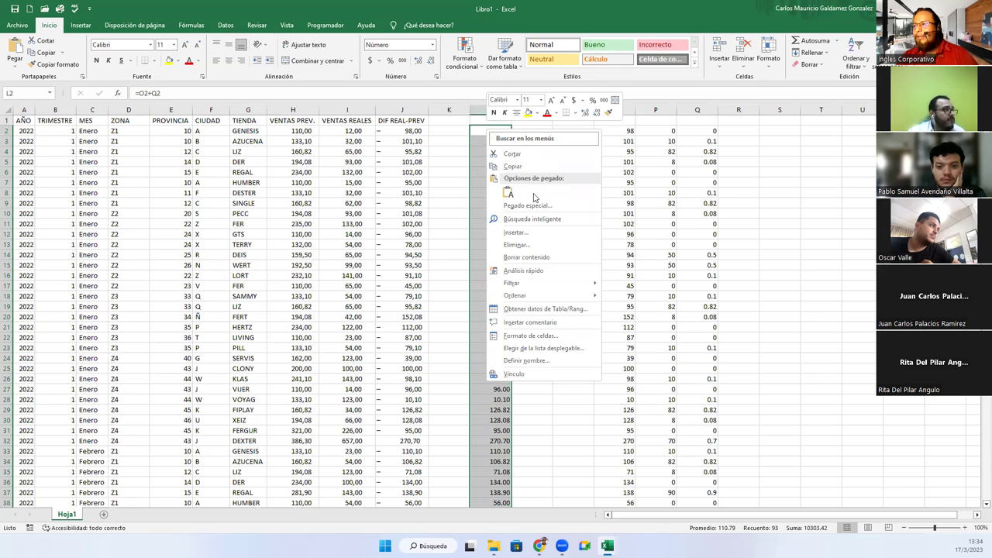
pyautogui.click(512, 166)
pyautogui.click(407, 131)
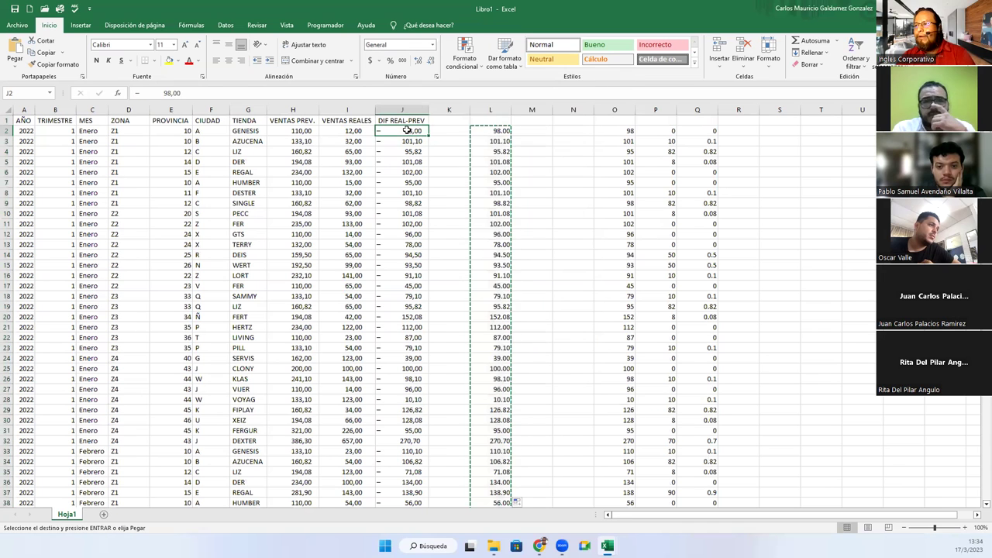
pyautogui.rightClick(408, 131)
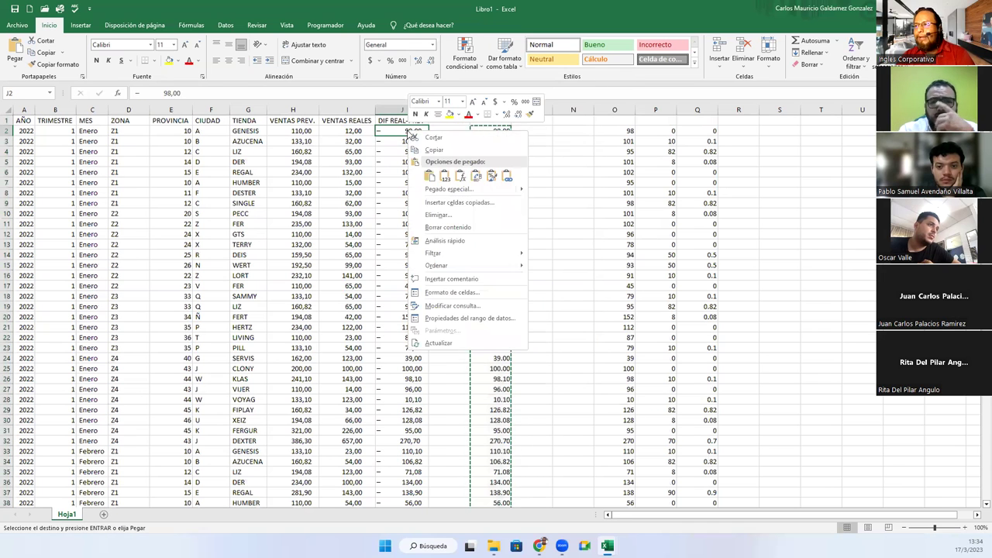
pyautogui.click(445, 176)
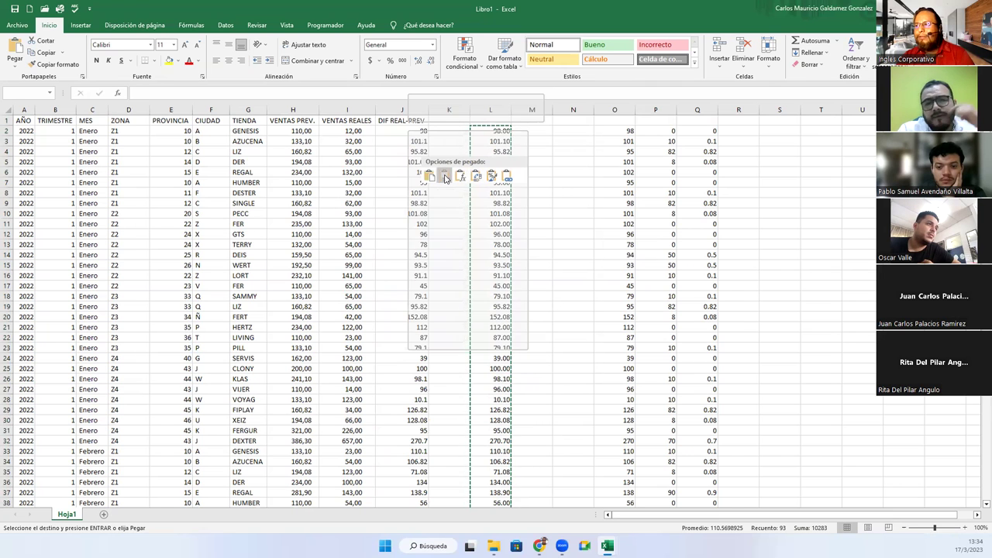
# - Try deleting the helper columns L through Q and undo the deletion
pyautogui.click(503, 140)
pyautogui.moveTo(480, 109); pyautogui.dragTo(698, 109)
pyautogui.rightClick(693, 111)
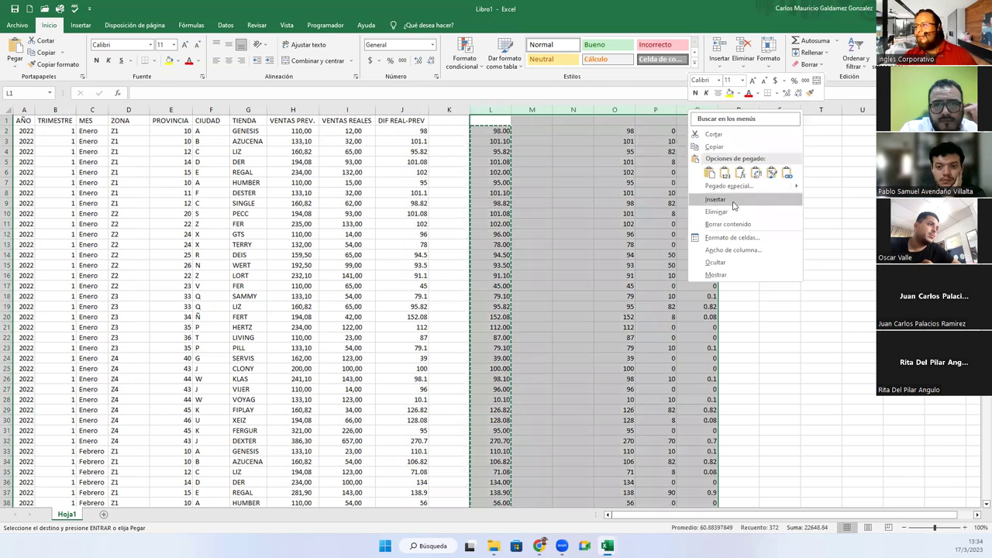
pyautogui.click(733, 212)
pyautogui.click(547, 216)
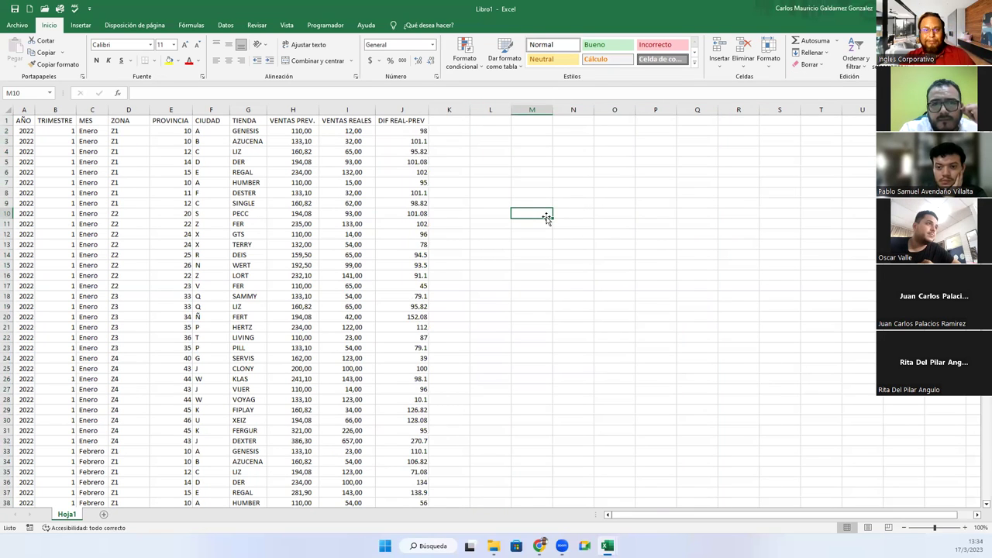
pyautogui.hotkey('ctrl', 'z')
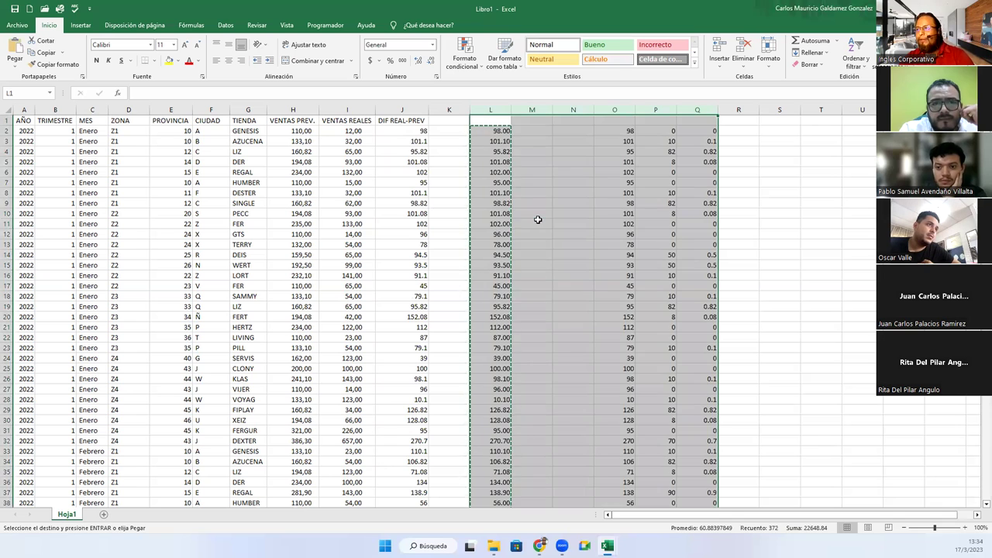
pyautogui.click(539, 242)
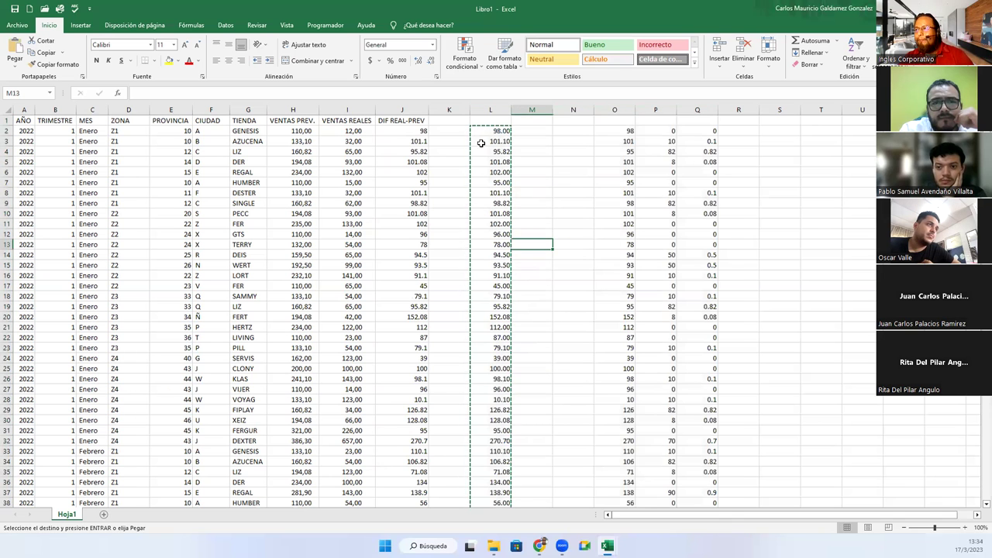
# - Format the DIF REAL-PREV values in J2:J94 with two decimal places
pyautogui.moveTo(395, 128); pyautogui.dragTo(418, 503)
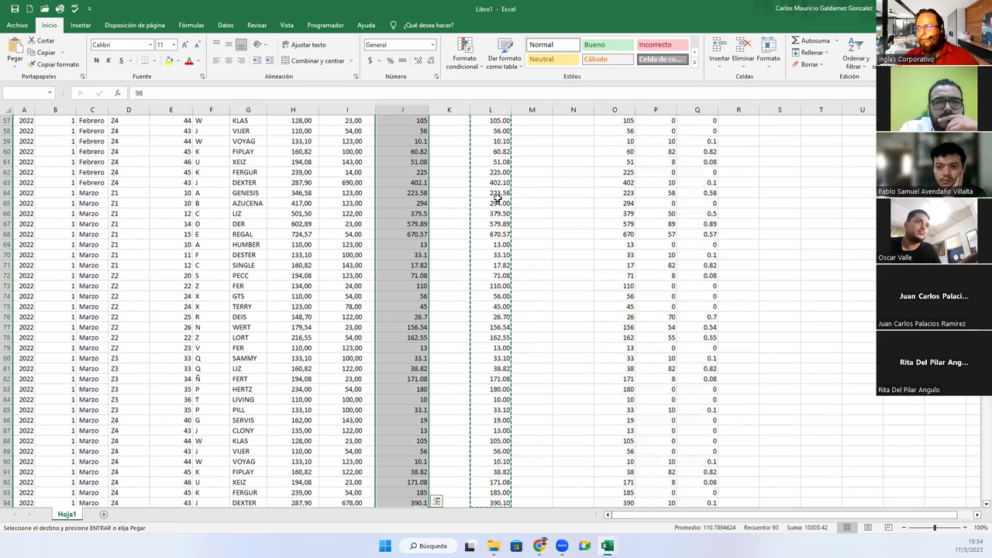
pyautogui.scroll(19, 497, 199)
pyautogui.click(418, 61)
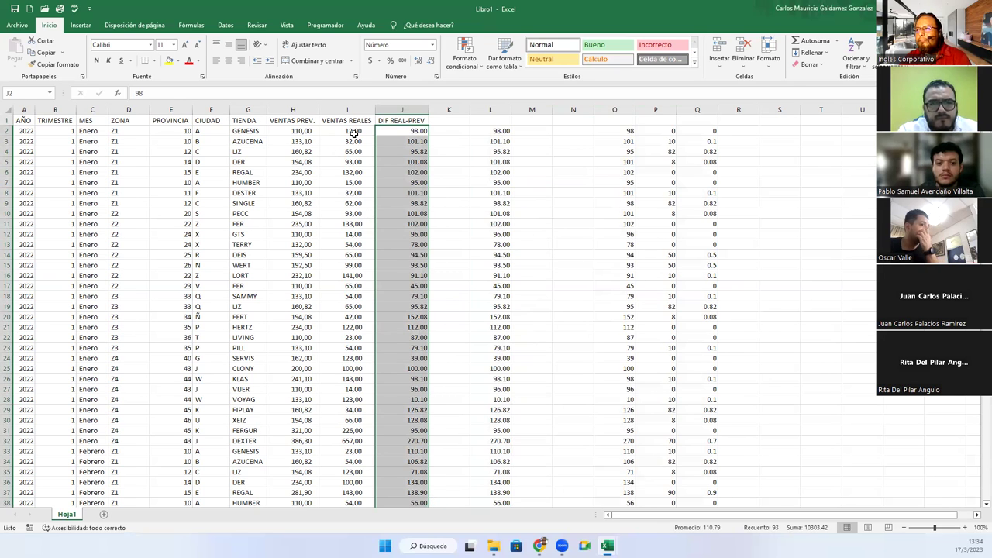
# - Apply the Número format to the VENTAS PREV. and VENTAS REALES values in H2:I94
pyautogui.moveTo(354, 130); pyautogui.dragTo(393, 139)
pyautogui.click(299, 131)
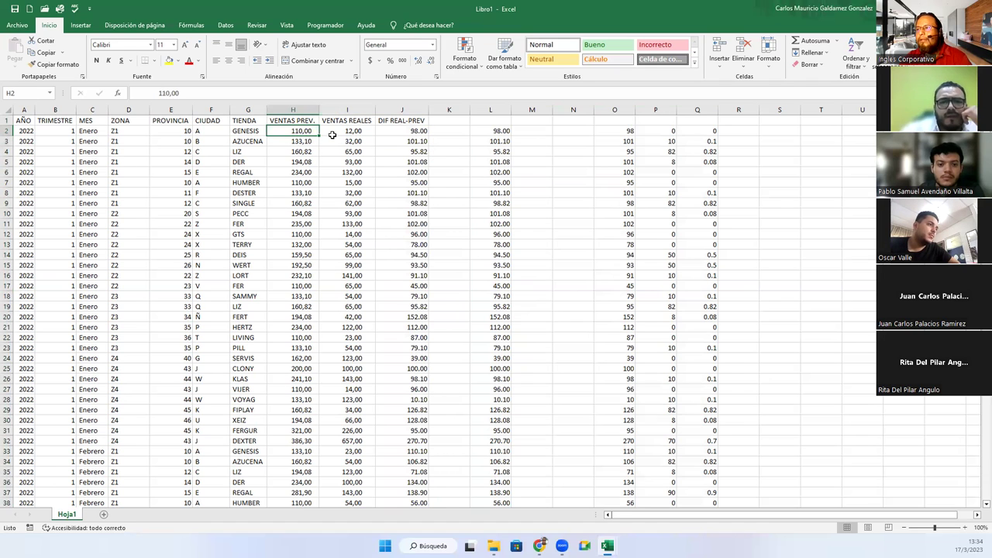
pyautogui.click(335, 132)
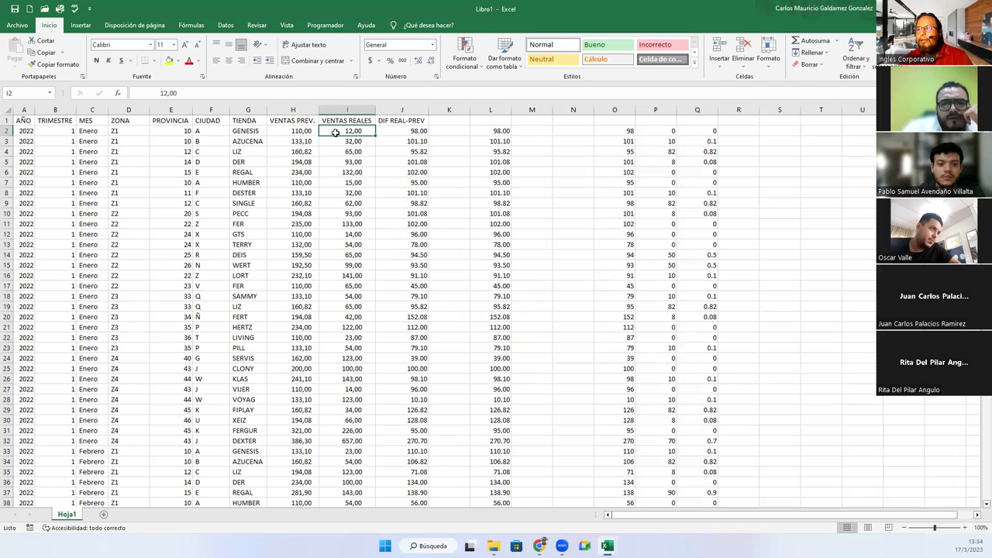
pyautogui.click(292, 130)
pyautogui.hotkey('ctrl', 'shift', 'Down')
pyautogui.hotkey('ctrl', 'shift', 'Right')
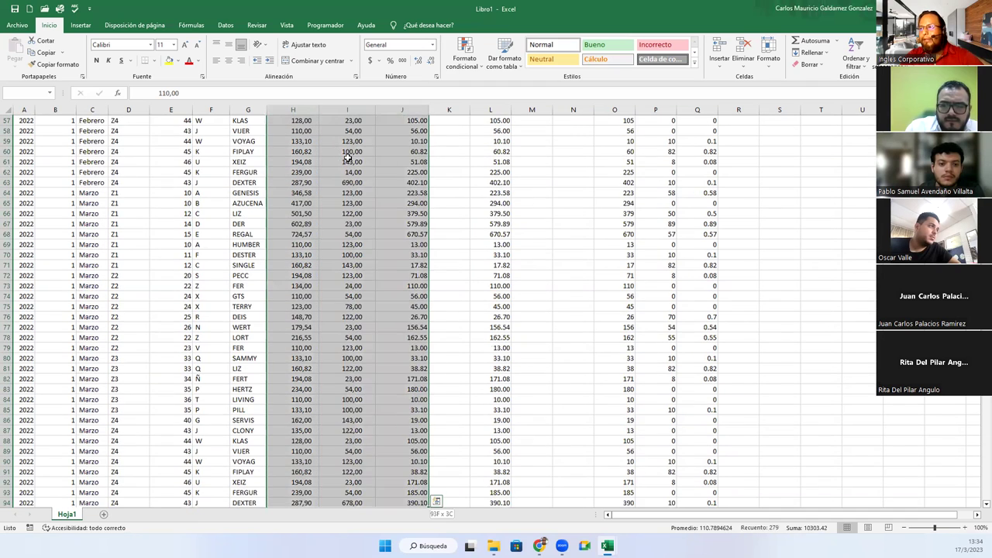
pyautogui.hotkey('shift', 'Left')
pyautogui.hotkey('shift', 'Left')
pyautogui.hotkey('ctrl', 'shift', 'Left')
pyautogui.hotkey('shift', 'Right')
pyautogui.hotkey('shift', 'Right')
pyautogui.hotkey('shift', 'Right')
pyautogui.hotkey('shift', 'Right')
pyautogui.hotkey('shift', 'Right')
pyautogui.hotkey('shift', 'Right')
pyautogui.hotkey('shift', 'Right')
pyautogui.hotkey('shift', 'Right')
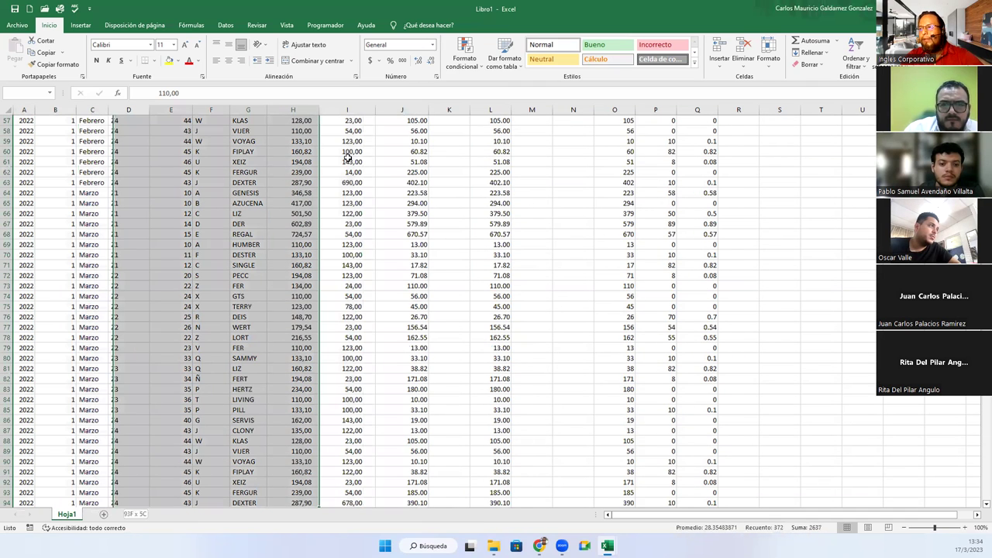
pyautogui.click(432, 46)
pyautogui.click(403, 77)
pyautogui.scroll(19, 291, 172)
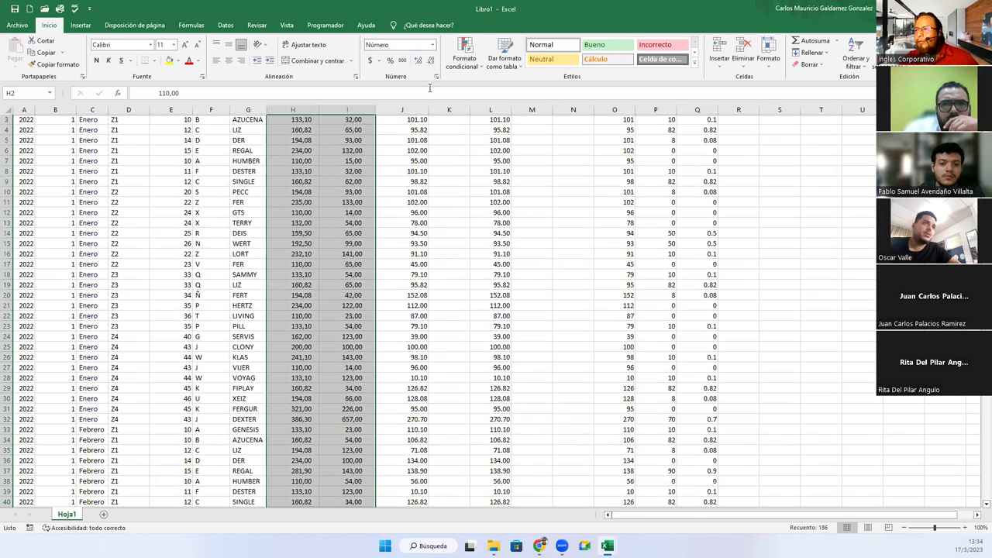
# - Set the cell format of H2:I94 to Número with two decimal places and no thousands separator
pyautogui.click(299, 132)
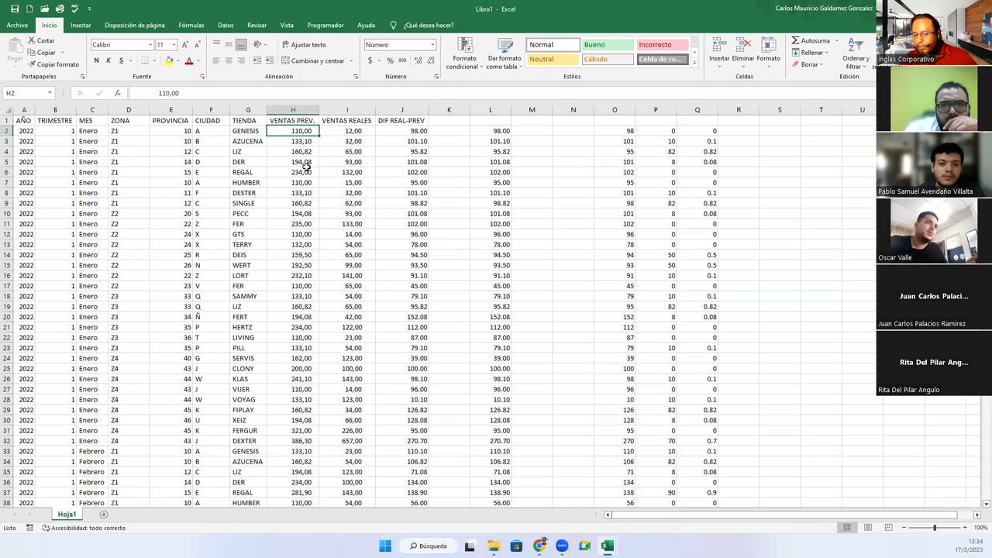
pyautogui.hotkey('ctrl', 'space')
pyautogui.scroll(-19, 337, 353)
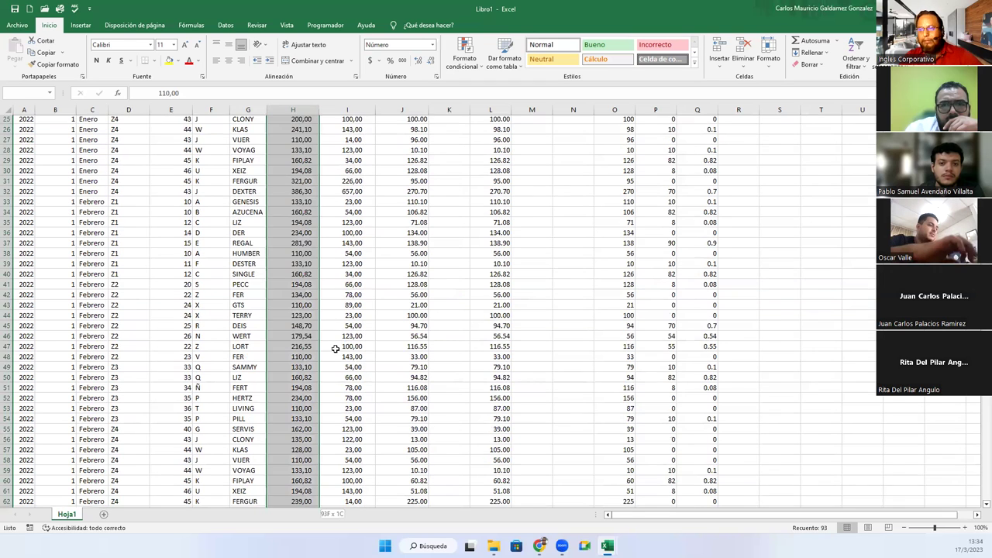
pyautogui.hotkey('shift', 'Right')
pyautogui.rightClick(339, 355)
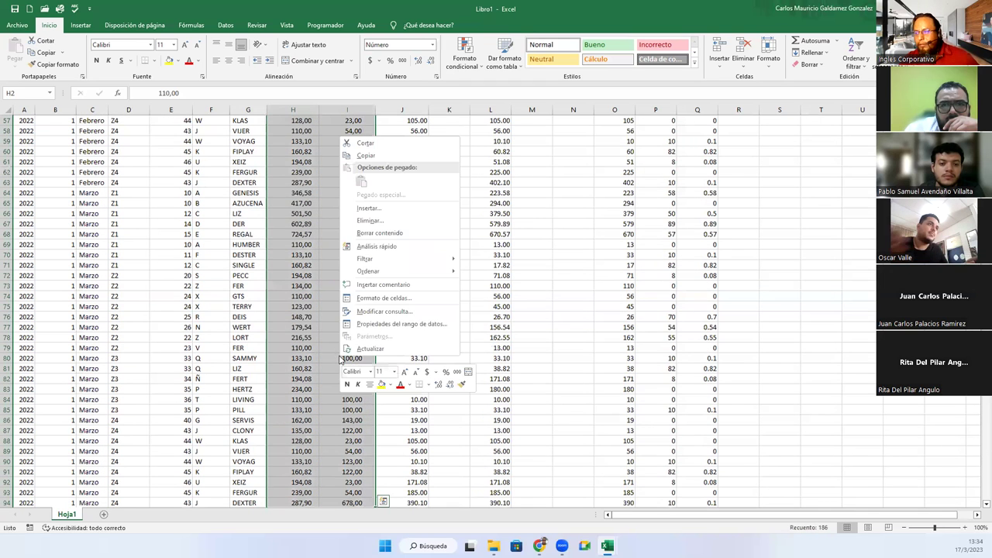
pyautogui.click(396, 299)
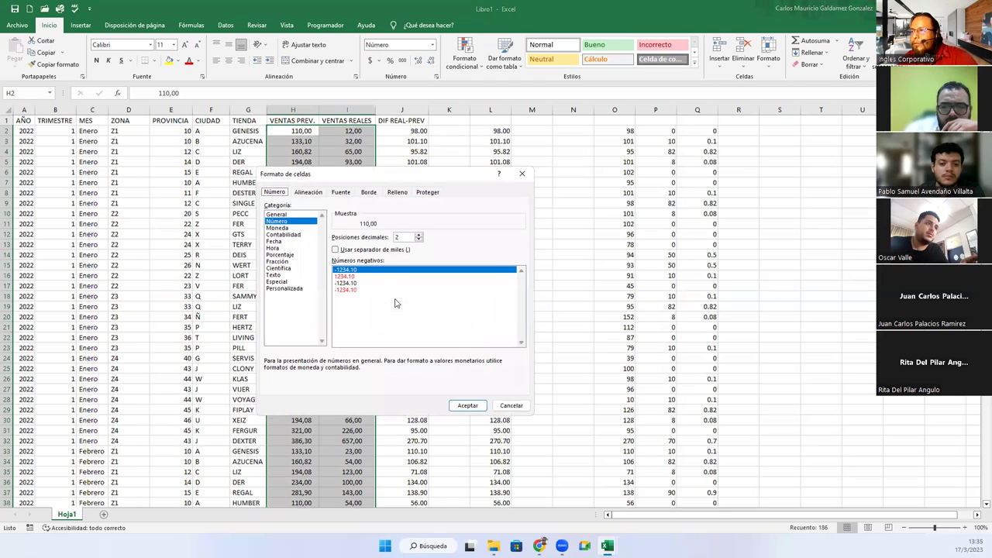
pyautogui.click(336, 250)
pyautogui.click(335, 250)
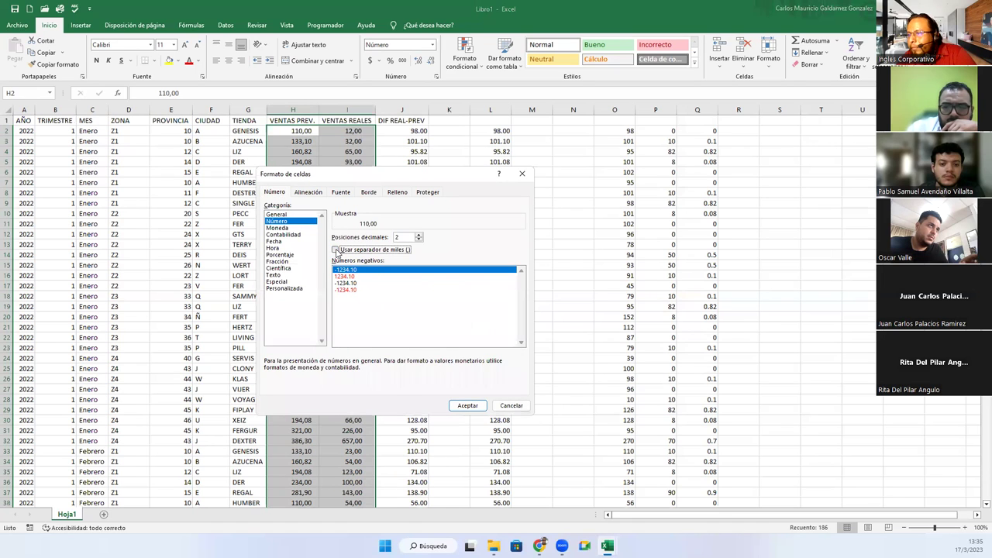
pyautogui.click(275, 228)
pyautogui.click(275, 221)
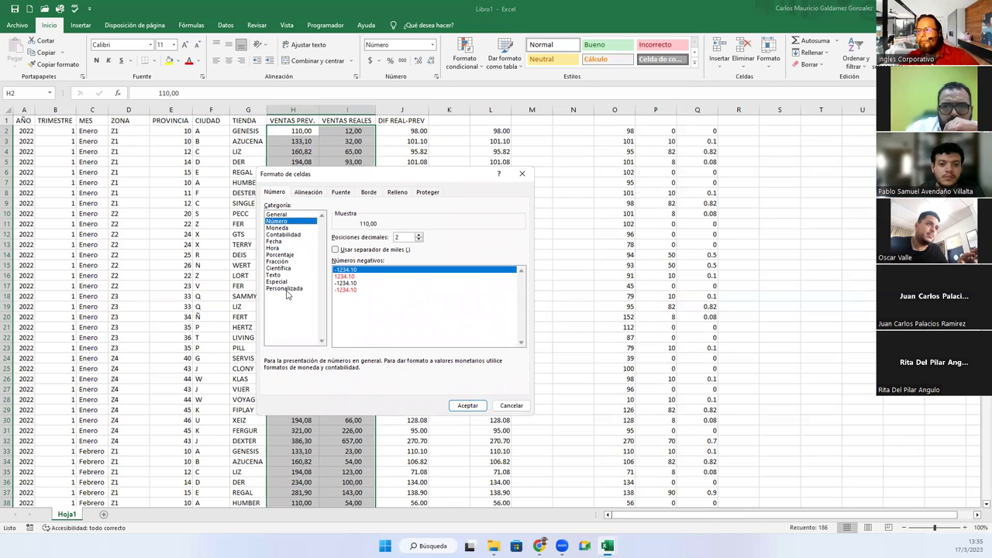
pyautogui.click(468, 405)
pyautogui.click(334, 256)
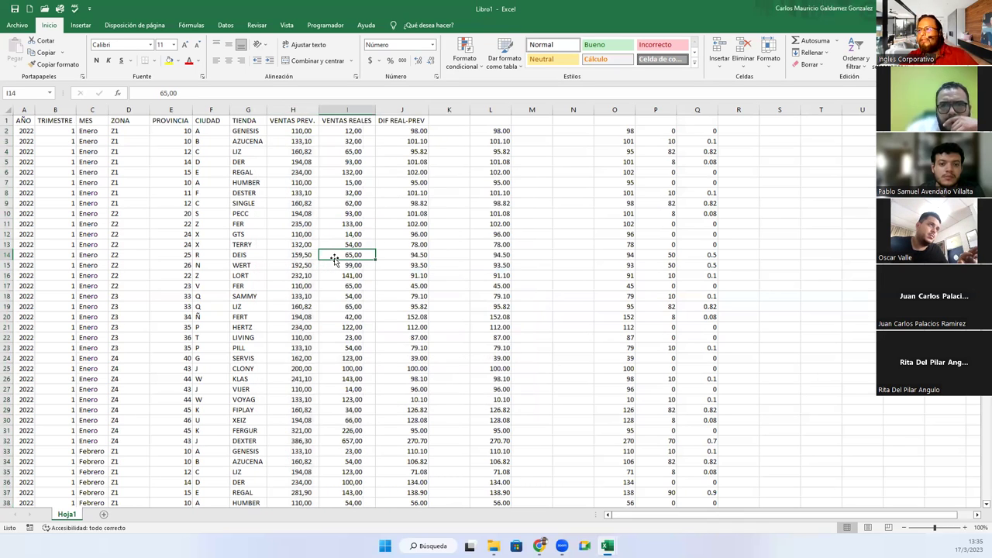
# - Clear the helper calculations from columns L through Q
pyautogui.click(291, 132)
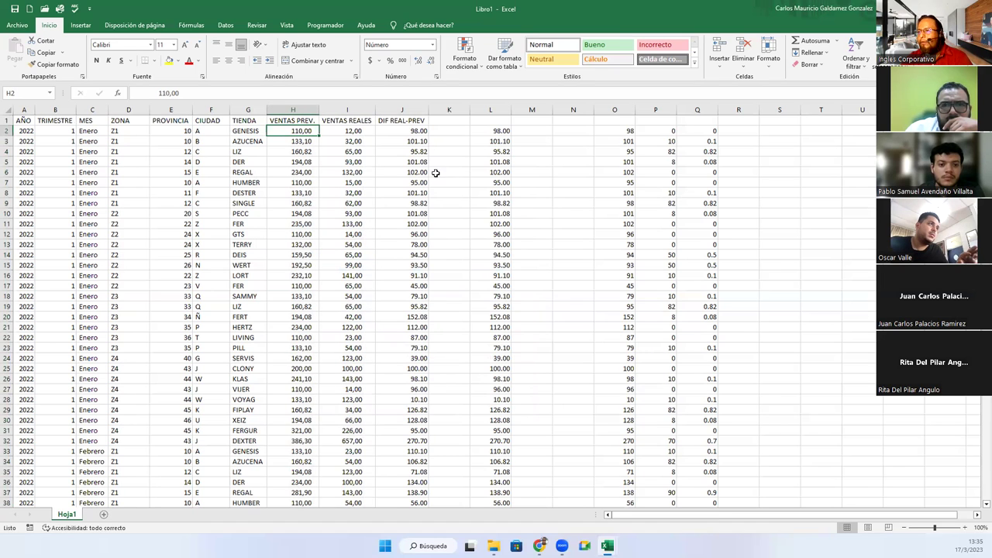
pyautogui.moveTo(389, 133); pyautogui.dragTo(397, 143)
pyautogui.click(299, 133)
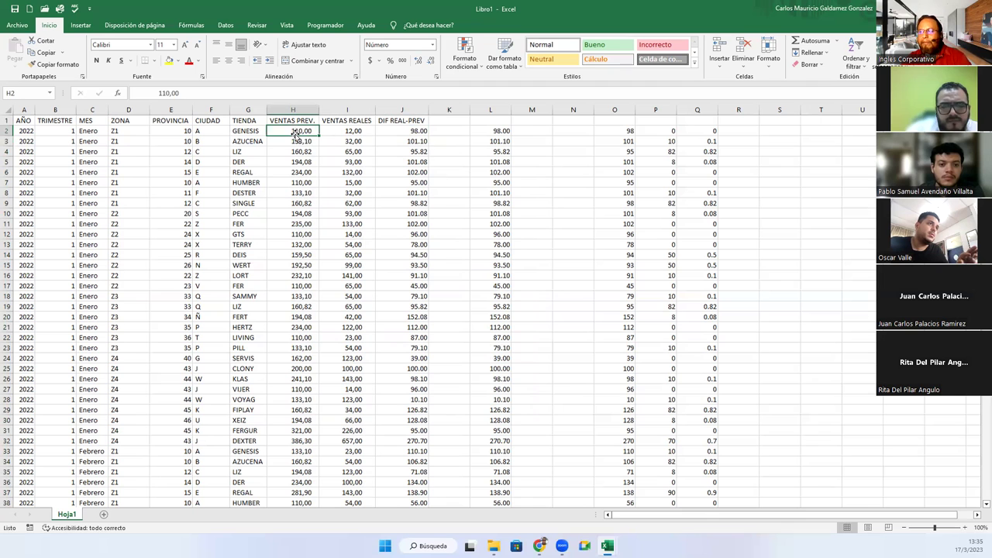
pyautogui.click(490, 131)
pyautogui.hotkey('ctrl', 'shift', 'Down')
pyautogui.hotkey('ctrl', 'shift', 'Right')
pyautogui.hotkey('ctrl', 'shift', 'Right')
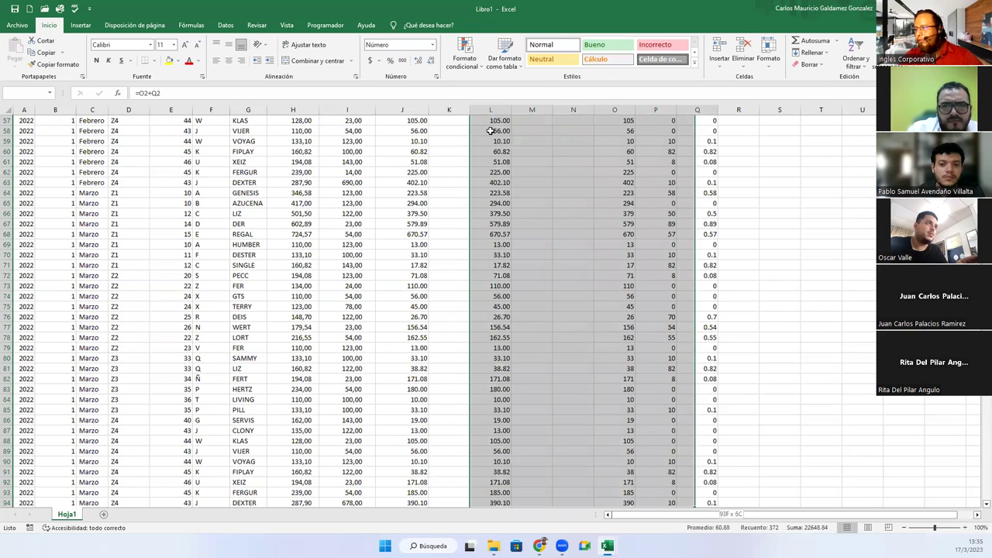
pyautogui.hotkey('ctrl', 'z')
pyautogui.hotkey('ctrl', 'z')
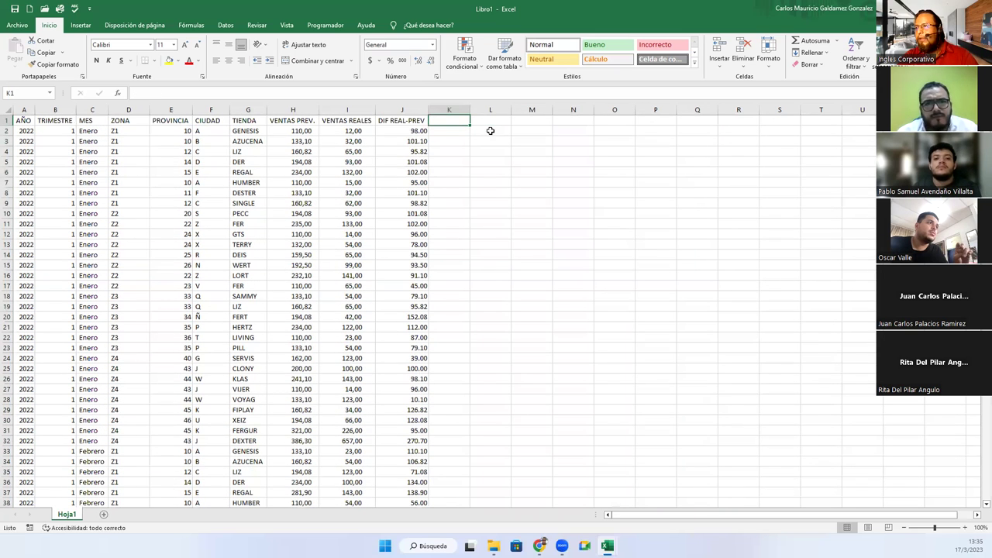
# - Test adding the first VENTAS PREV. and VENTAS REALES values with =H2+I2 in L2, and clear the formula
pyautogui.click(491, 131)
pyautogui.write('=')
pyautogui.press('Left')
pyautogui.press('Left')
pyautogui.press('Left')
pyautogui.press('Left')
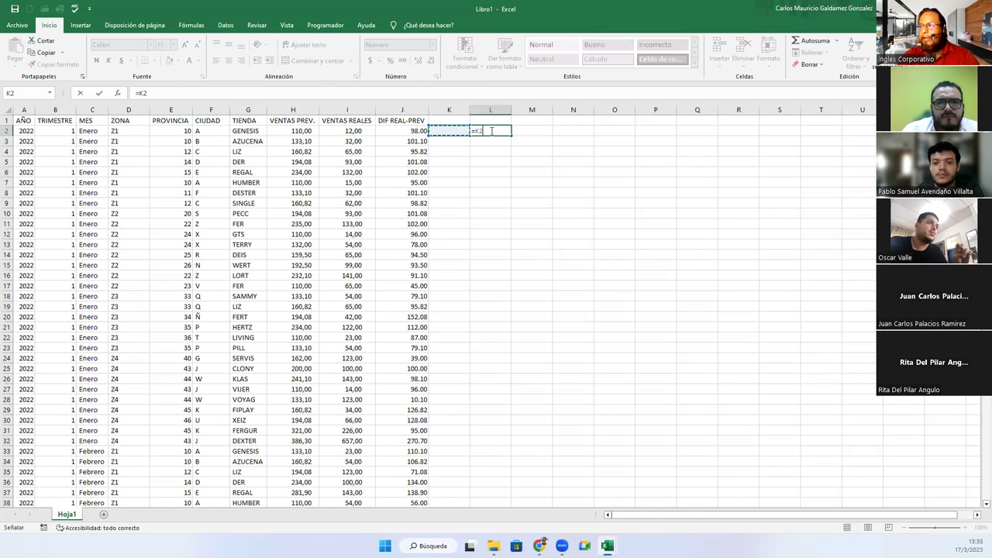
pyautogui.write('+')
pyautogui.press('Left')
pyautogui.press('Left')
pyautogui.press('Left')
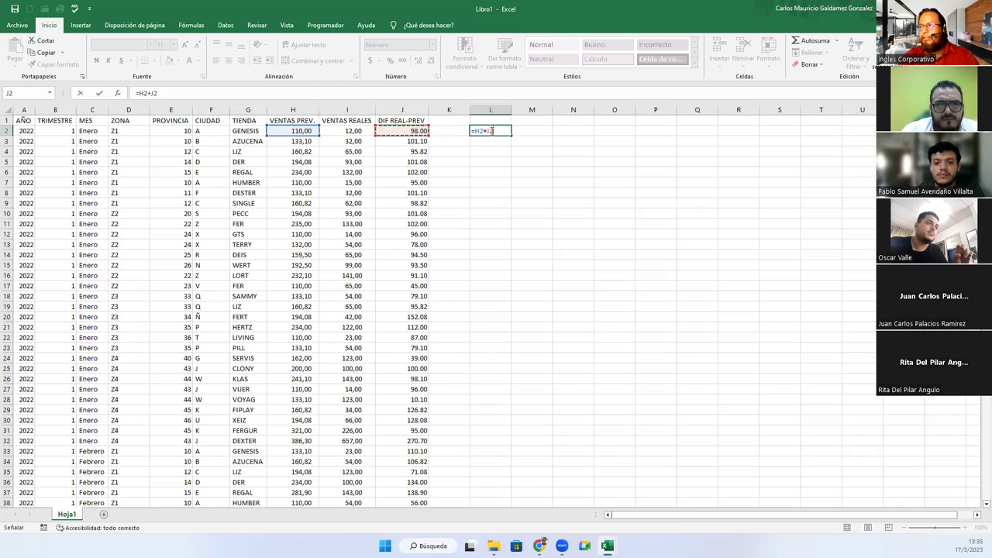
pyautogui.press('Return')
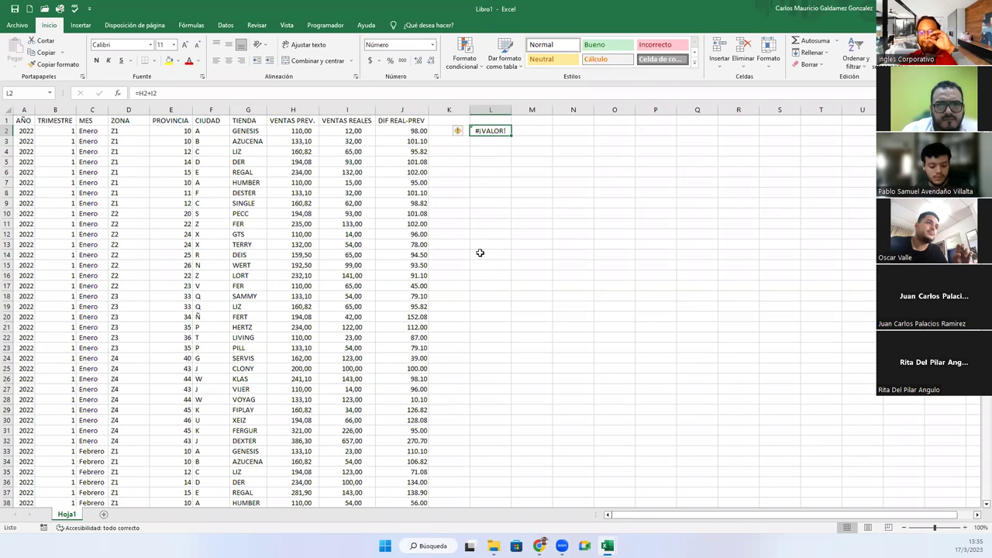
pyautogui.press('Delete')
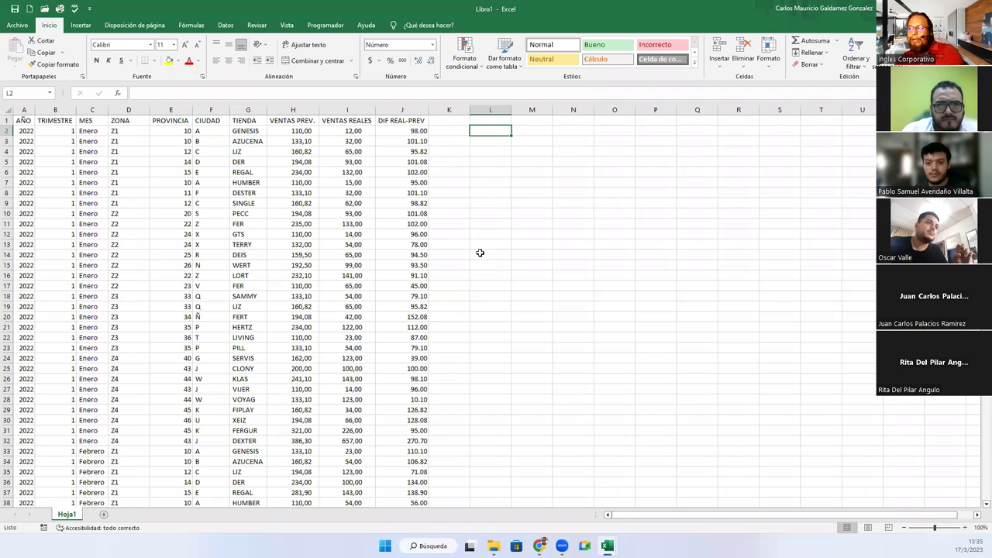
# - Copy the VENTAS PREV. values in H2:H94 to a helper column starting at M2 and autofit its width
pyautogui.click(301, 133)
pyautogui.hotkey('ctrl', 'shift', 'Down')
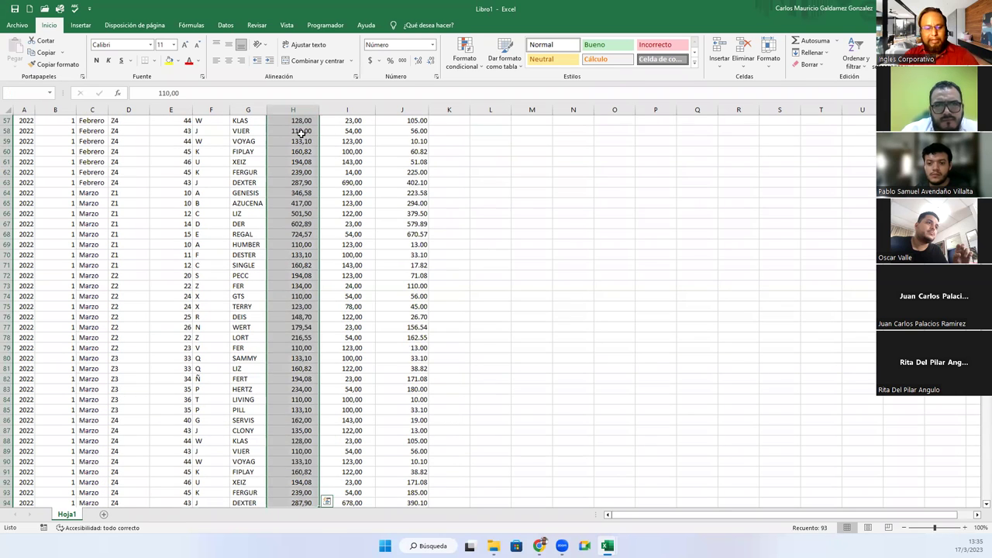
pyautogui.hotkey('ctrl', 'c')
pyautogui.hotkey('ctrl', 'Up')
pyautogui.press('Right')
pyautogui.press('Right')
pyautogui.press('Right')
pyautogui.press('Right')
pyautogui.press('Right')
pyautogui.press('Right')
pyautogui.press('Left')
pyautogui.press('Down')
pyautogui.hotkey('ctrl', 'v')
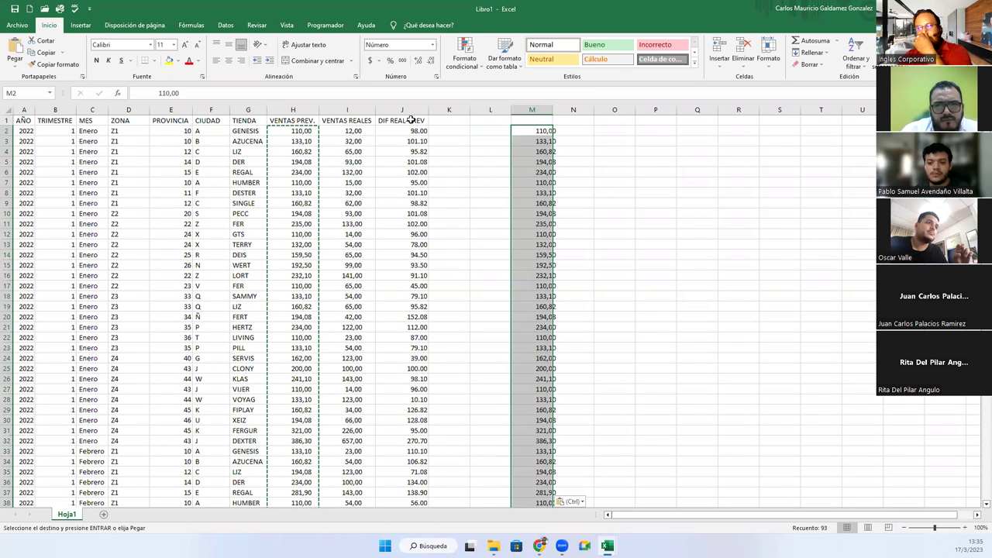
pyautogui.doubleClick(553, 110)
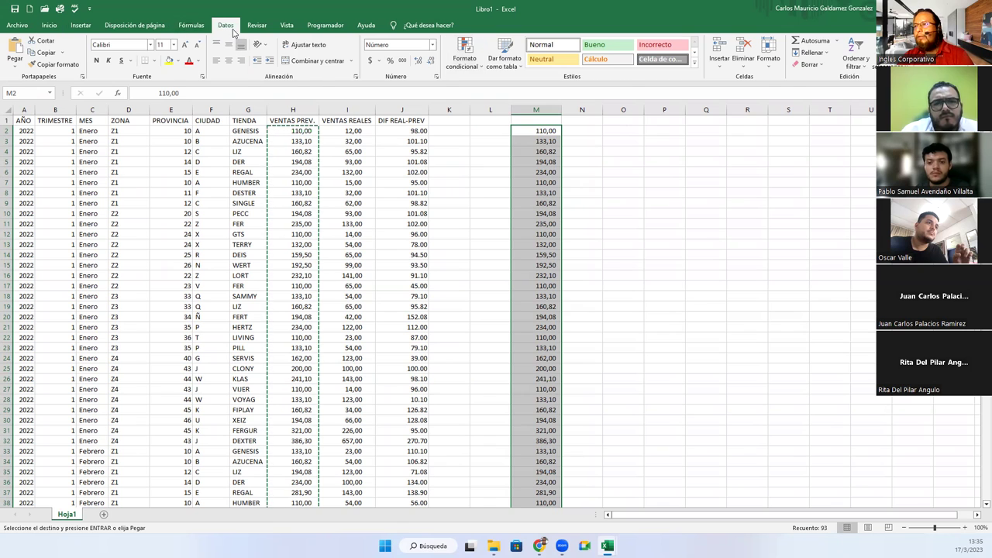
# - Split the copied values in column M with Text to Columns, delimited by comma, in General format with destination N2
pyautogui.click(233, 30)
pyautogui.press('Escape')
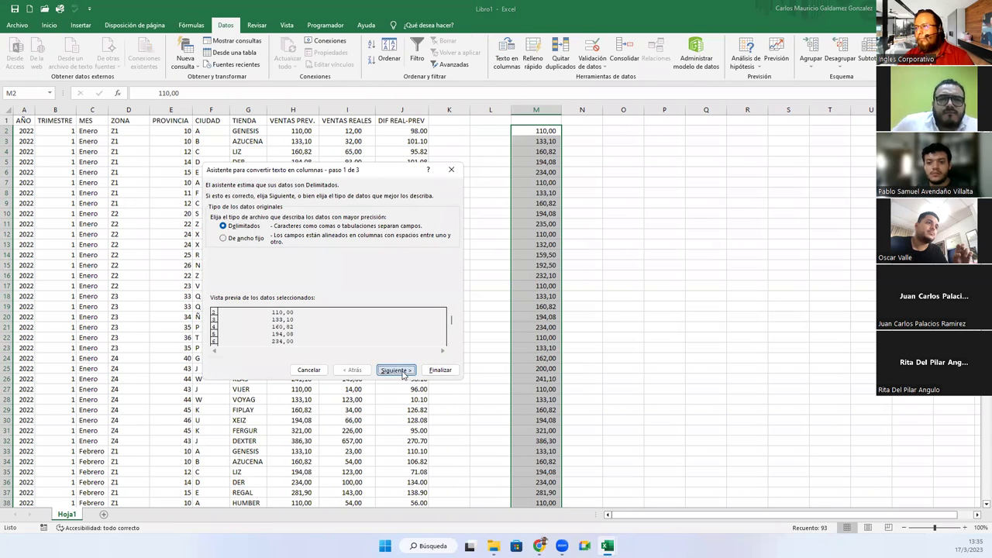
pyautogui.click(397, 371)
pyautogui.click(385, 371)
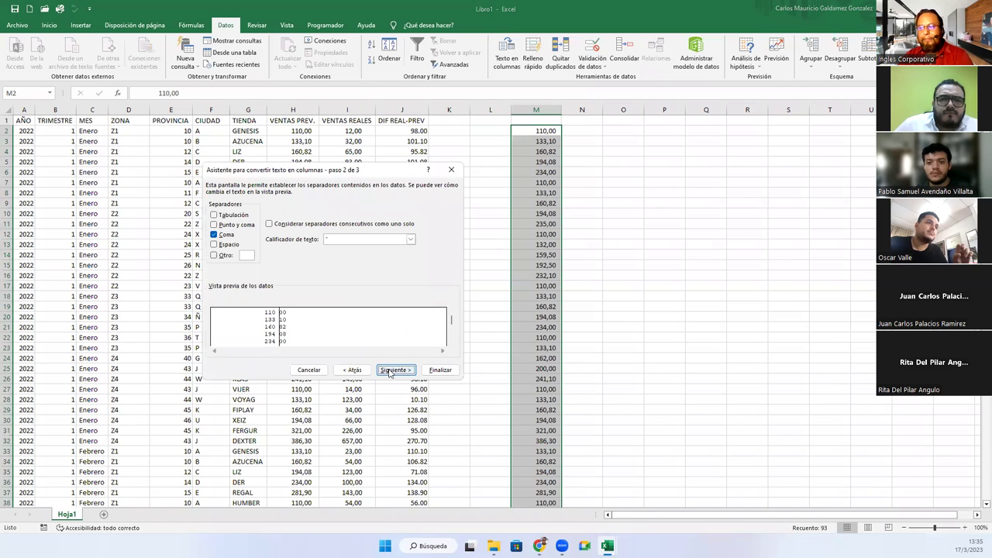
pyautogui.click(241, 256)
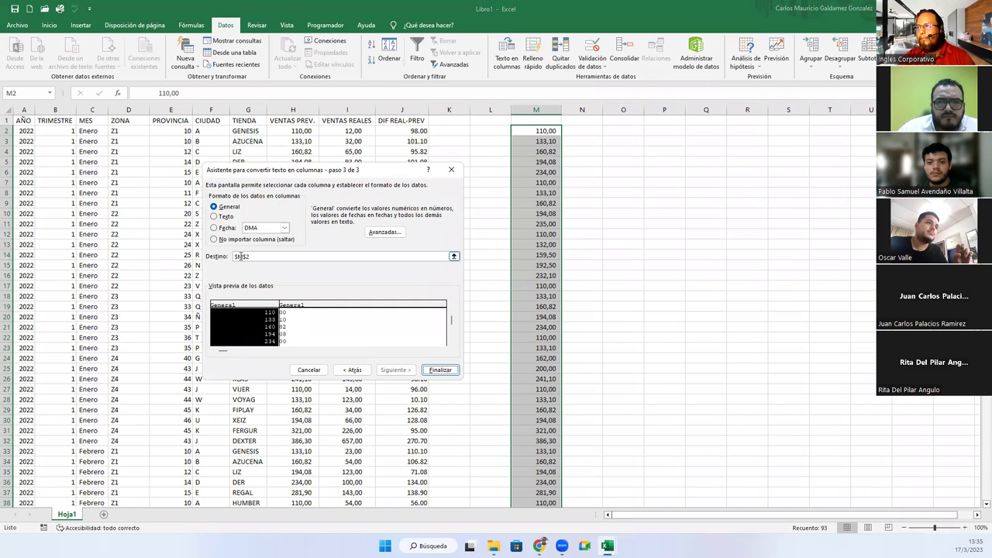
pyautogui.press('BackSpace')
pyautogui.write('K')
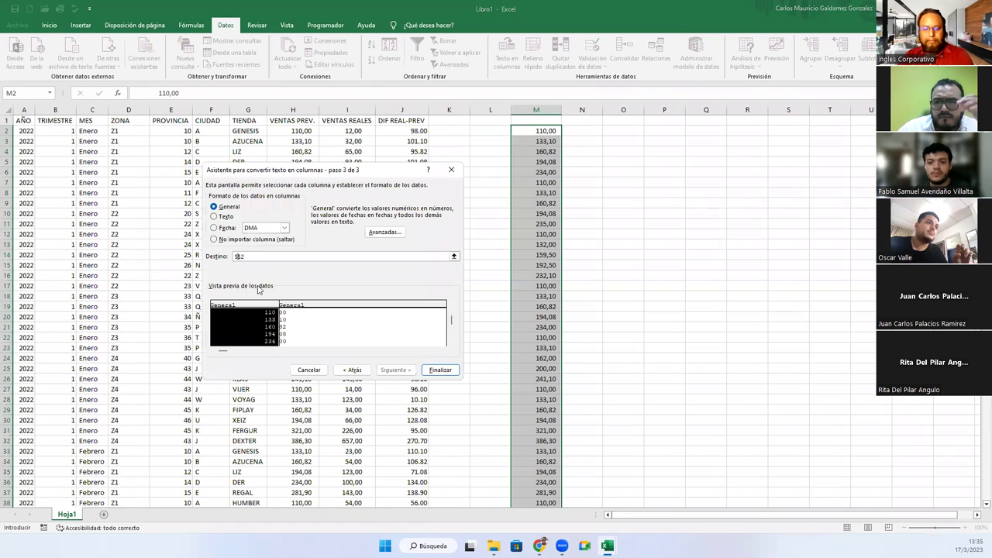
pyautogui.click(441, 371)
pyautogui.click(441, 371)
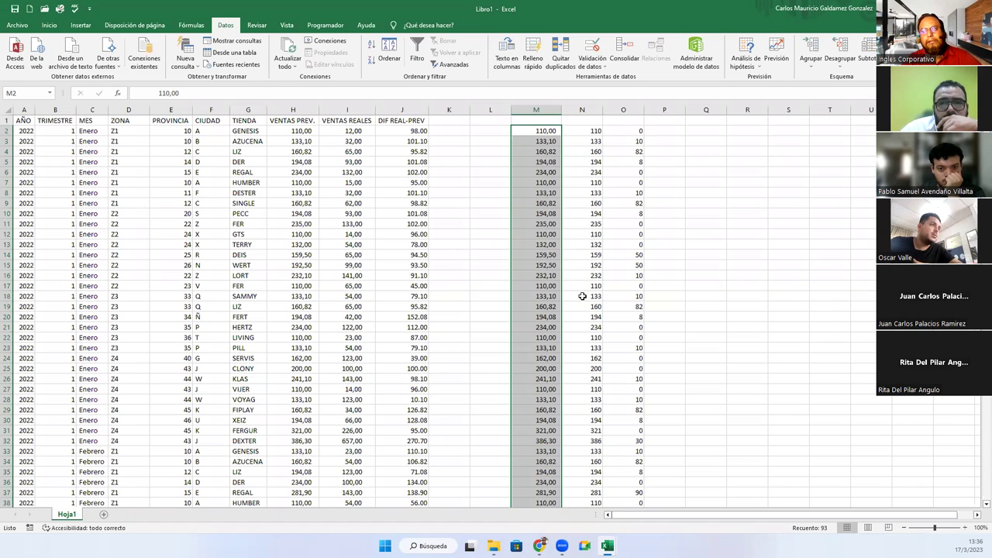
# - Review the screenshot of a table whose VENTAS PREV. values are divided by 100, and close the image
pyautogui.click(404, 133)
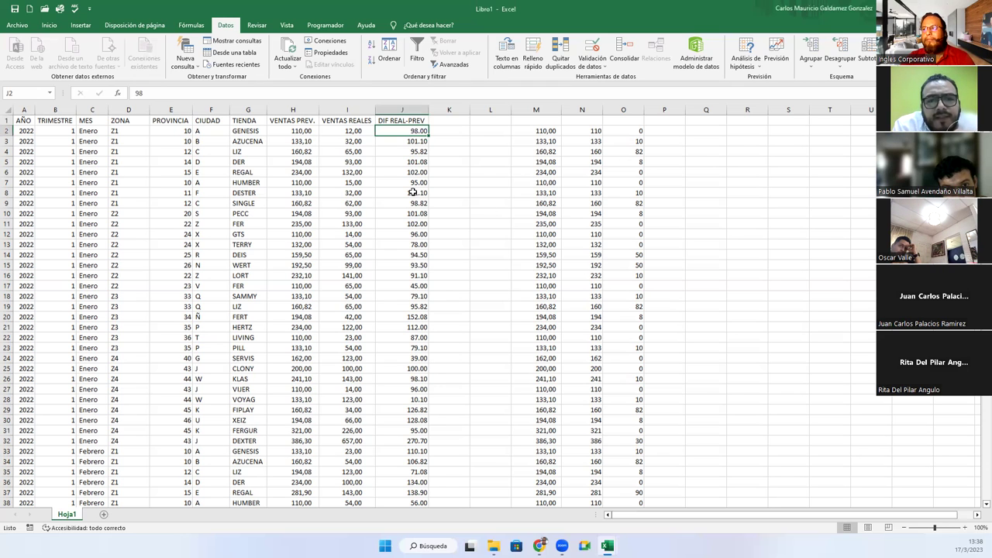
pyautogui.click(299, 131)
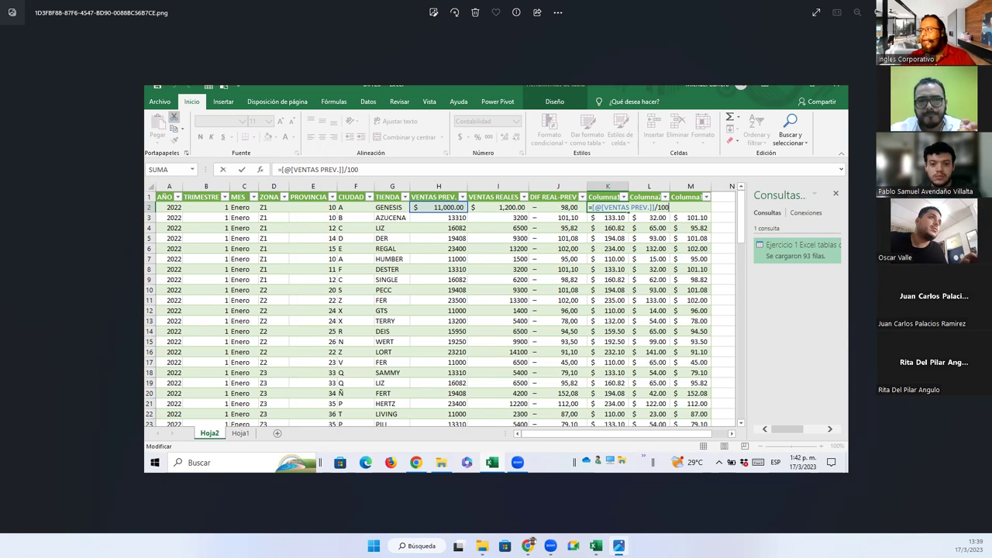
pyautogui.hotkey('alt', 'F4')
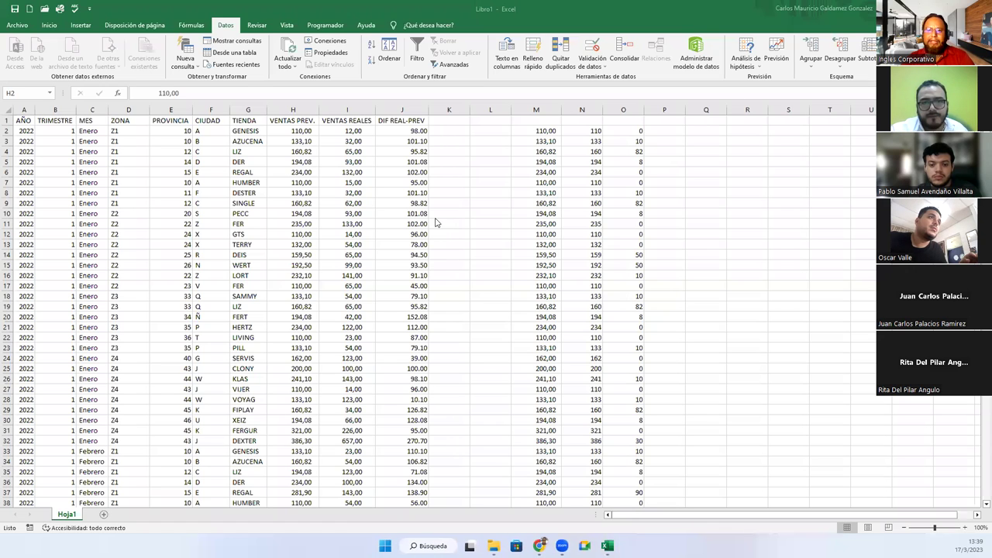
# - Check the Office edition and version in the account information, and return to the sales values in the worksheet
pyautogui.click(13, 26)
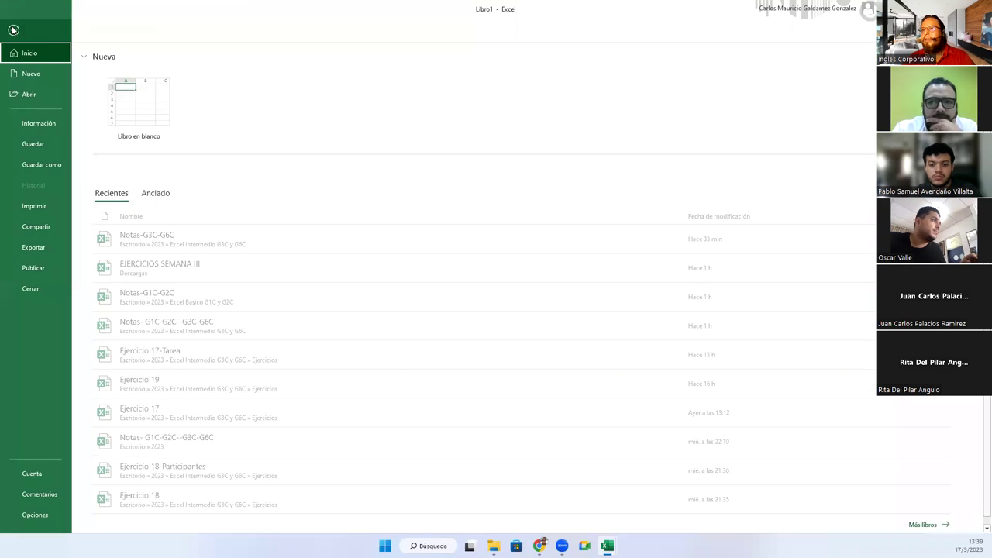
pyautogui.click(35, 476)
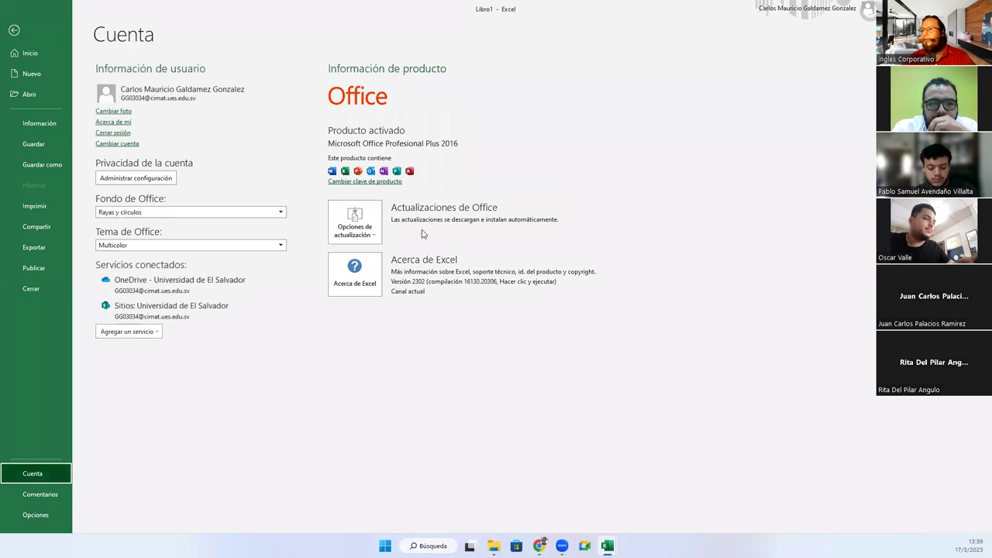
pyautogui.click(14, 29)
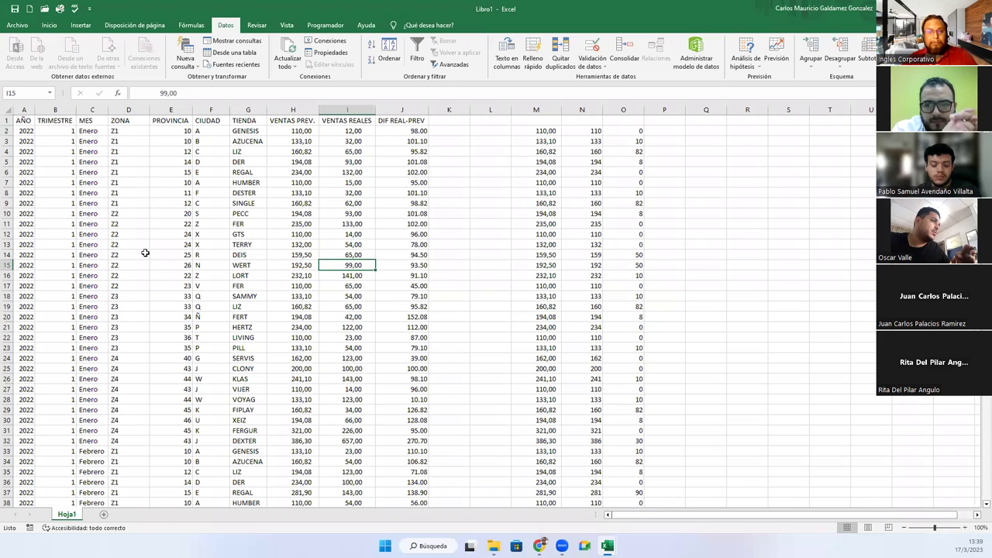
pyautogui.moveTo(291, 131); pyautogui.dragTo(349, 148)
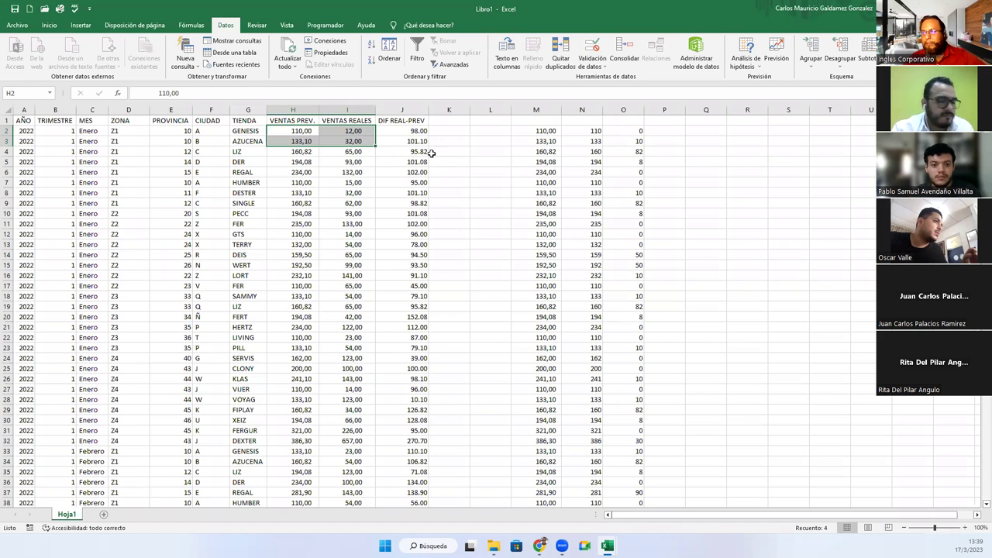
pyautogui.click(305, 131)
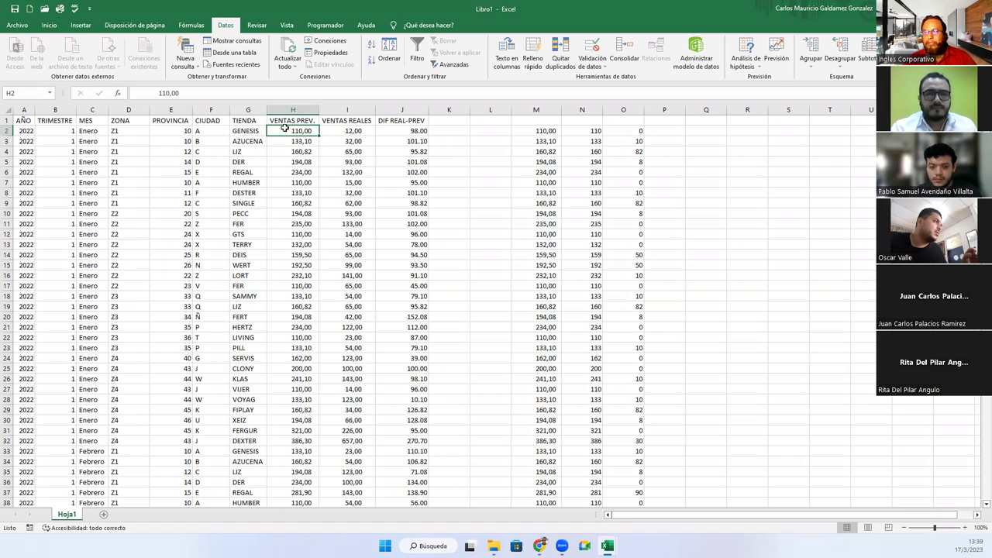
pyautogui.click(523, 133)
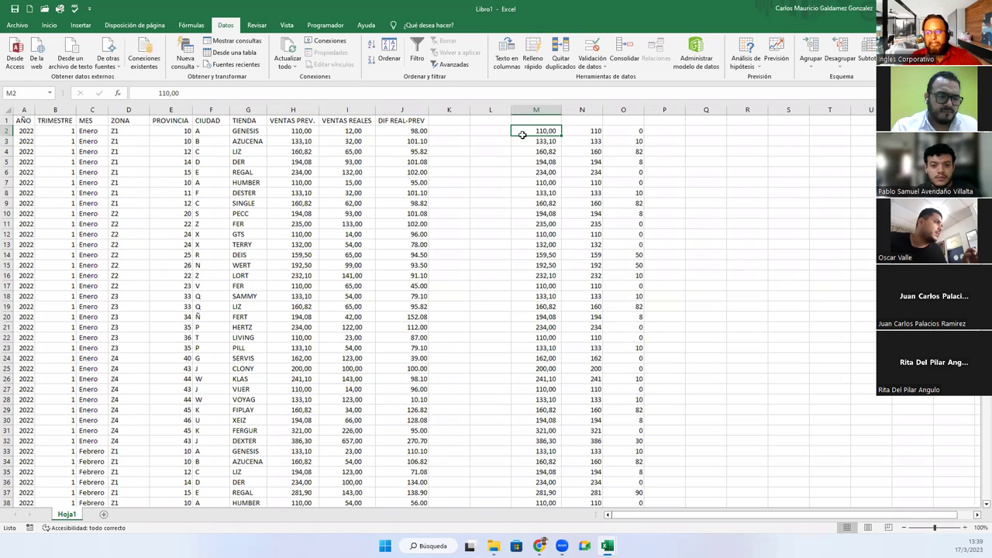
pyautogui.hotkey('ctrl', 'shift', 'Down')
pyautogui.scroll(15, 578, 248)
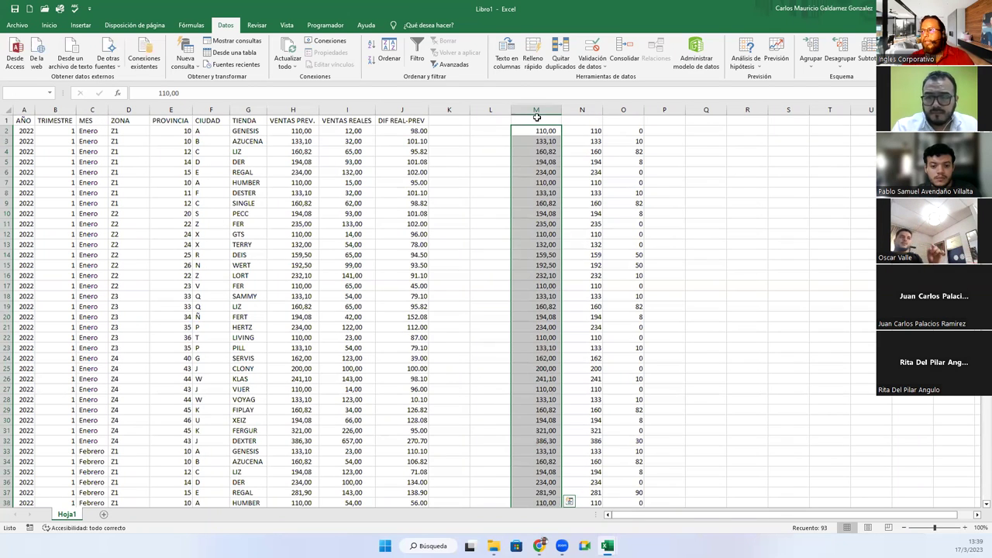
pyautogui.click(506, 62)
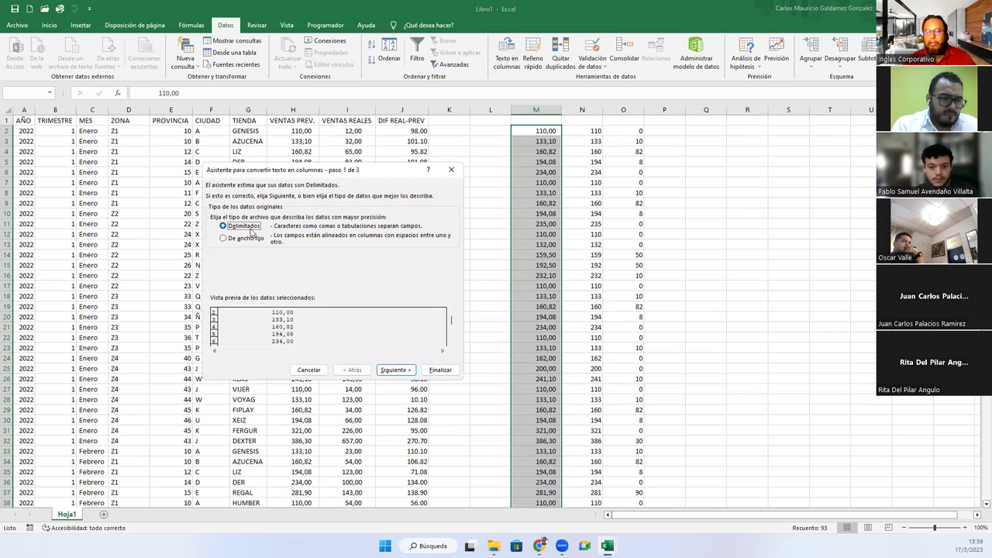
pyautogui.click(389, 372)
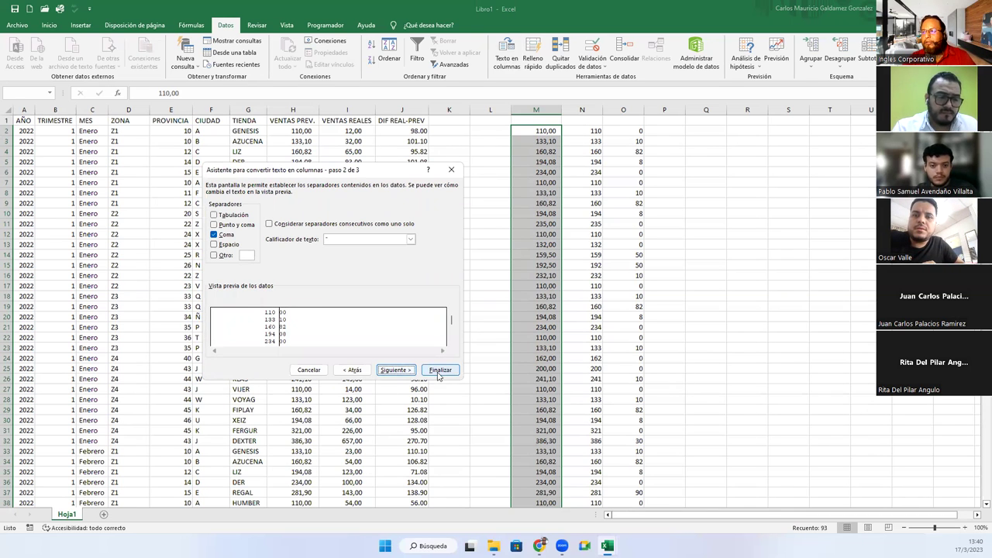
pyautogui.click(393, 369)
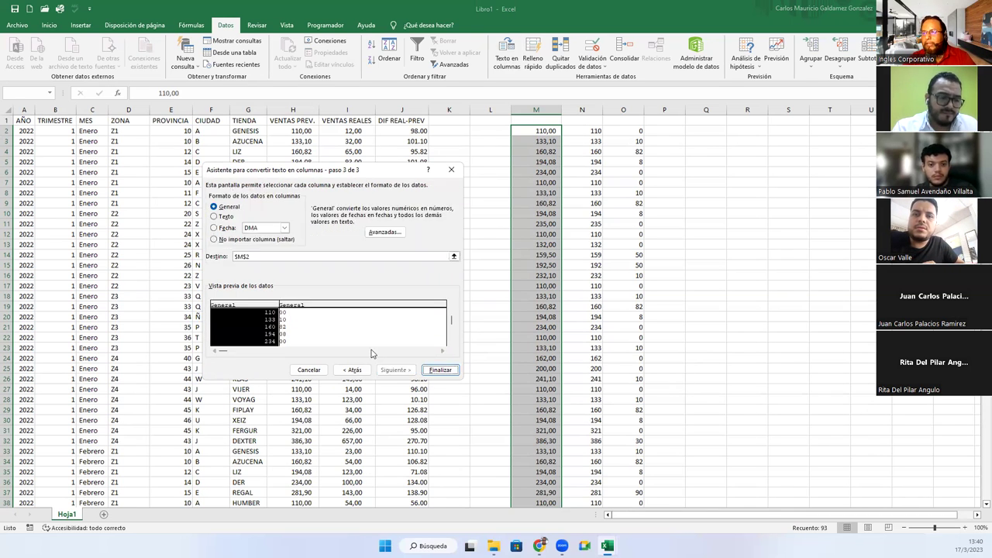
pyautogui.click(245, 257)
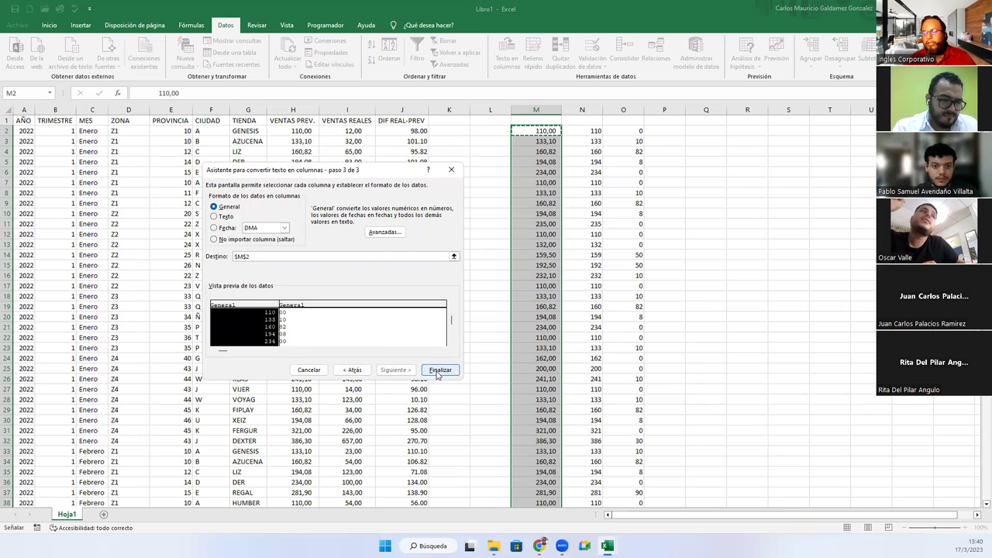
pyautogui.click(299, 374)
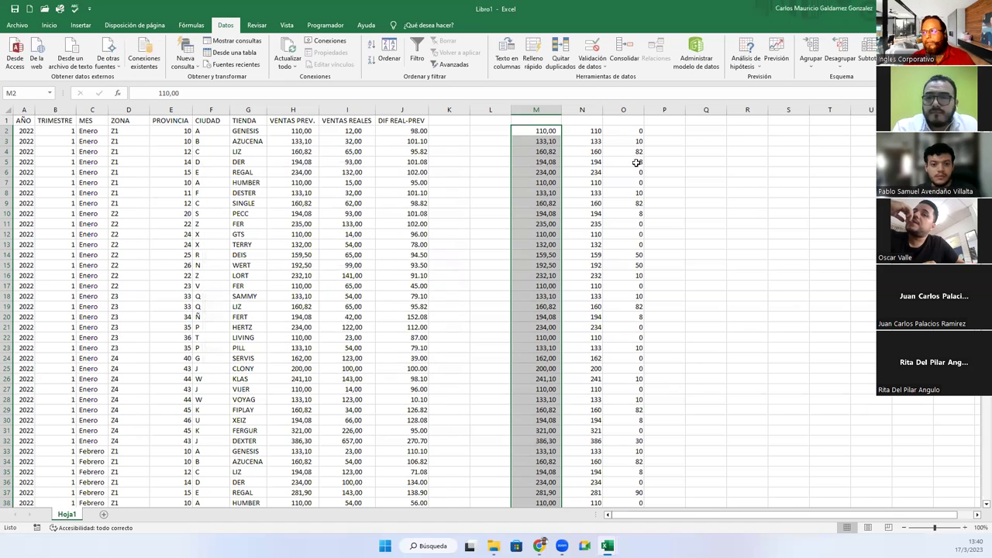
# - Divide the split decimal parts in column O by 100 with =O2/100 in P2, filled down the column
pyautogui.moveTo(597, 131); pyautogui.dragTo(626, 332)
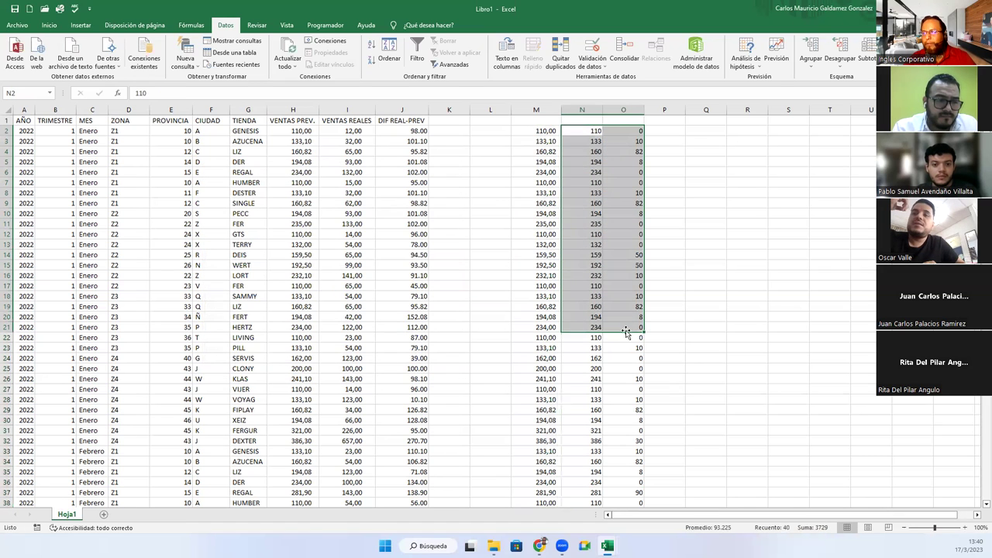
pyautogui.click(660, 130)
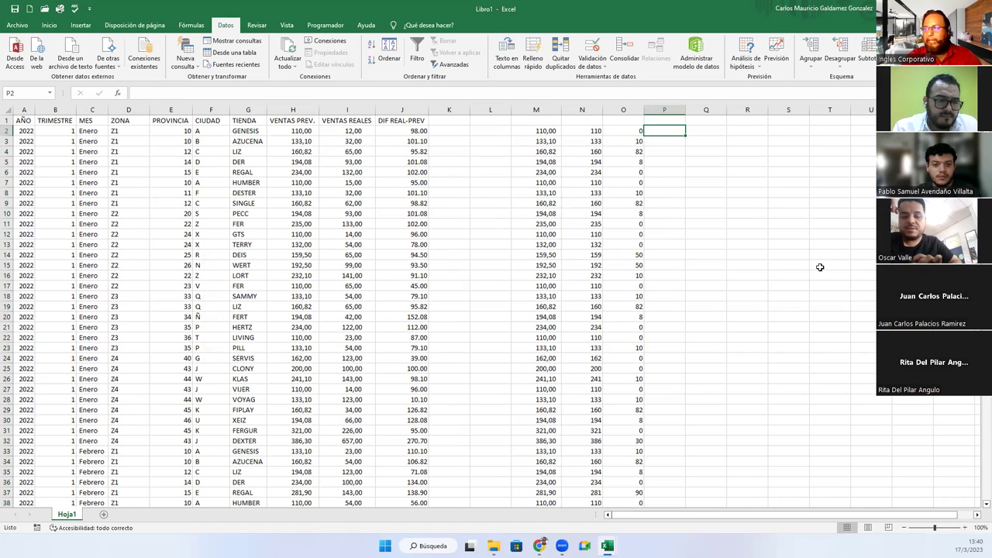
pyautogui.write('=')
pyautogui.press('Left')
pyautogui.write('/')
pyautogui.press('Return')
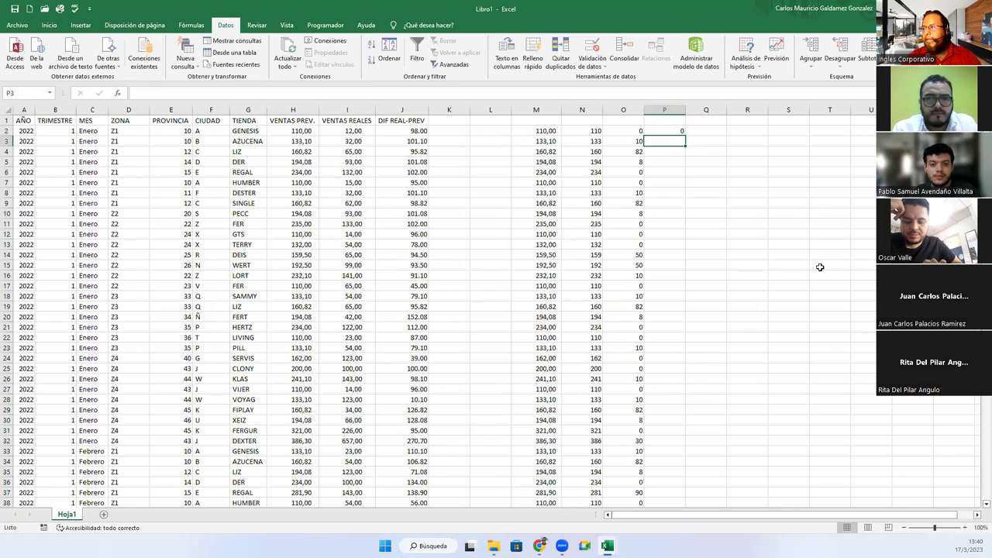
pyautogui.click(671, 128)
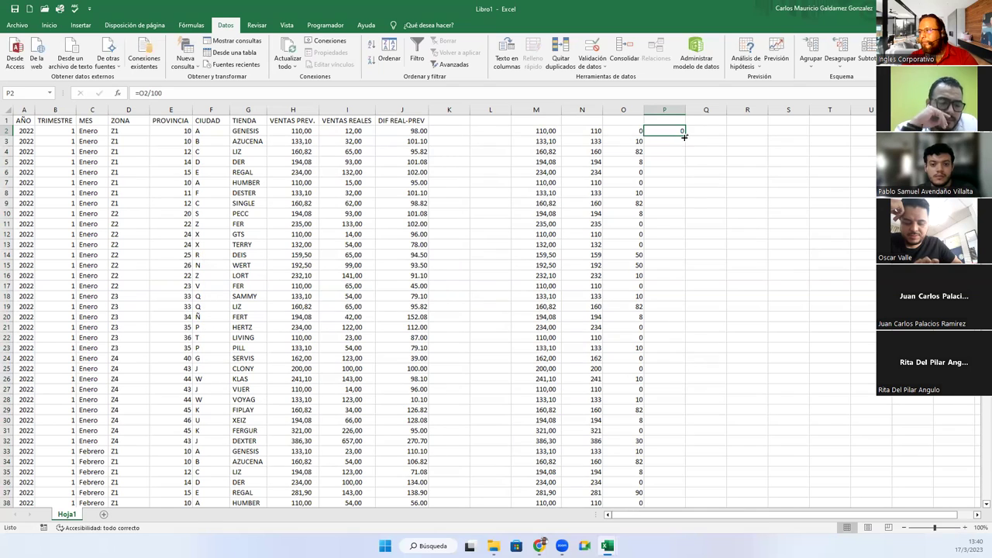
pyautogui.doubleClick(684, 135)
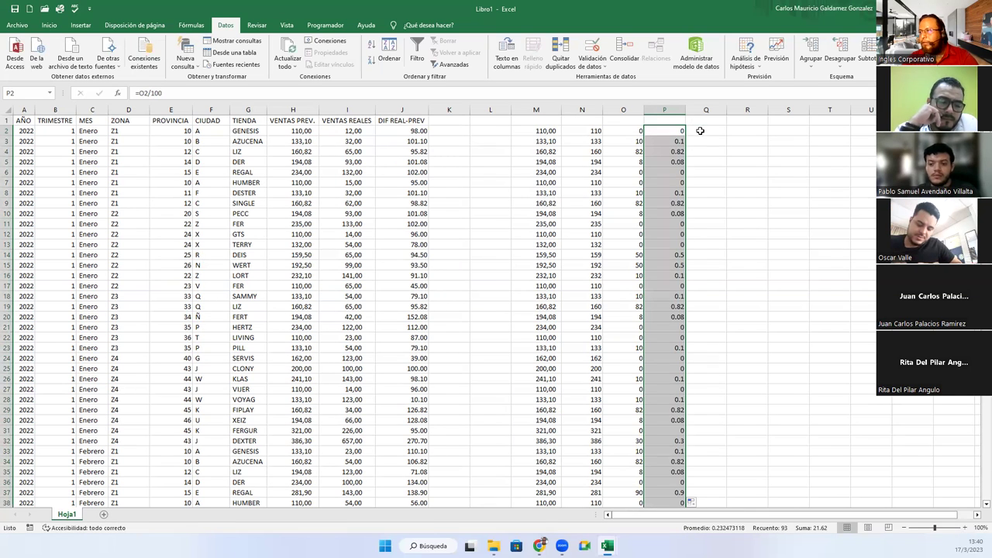
# - Enter =N2+P2 in Q2 to join the integer part and the decimal part
pyautogui.click(700, 131)
pyautogui.write('=')
pyautogui.press('Left')
pyautogui.press('Left')
pyautogui.press('Left')
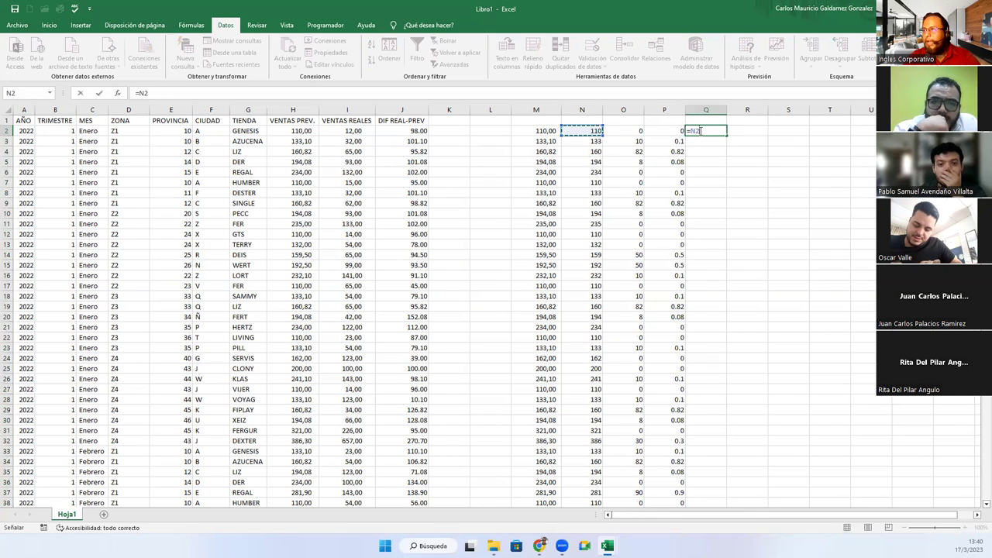
pyautogui.write('-')
pyautogui.press('Left')
pyautogui.press('Return')
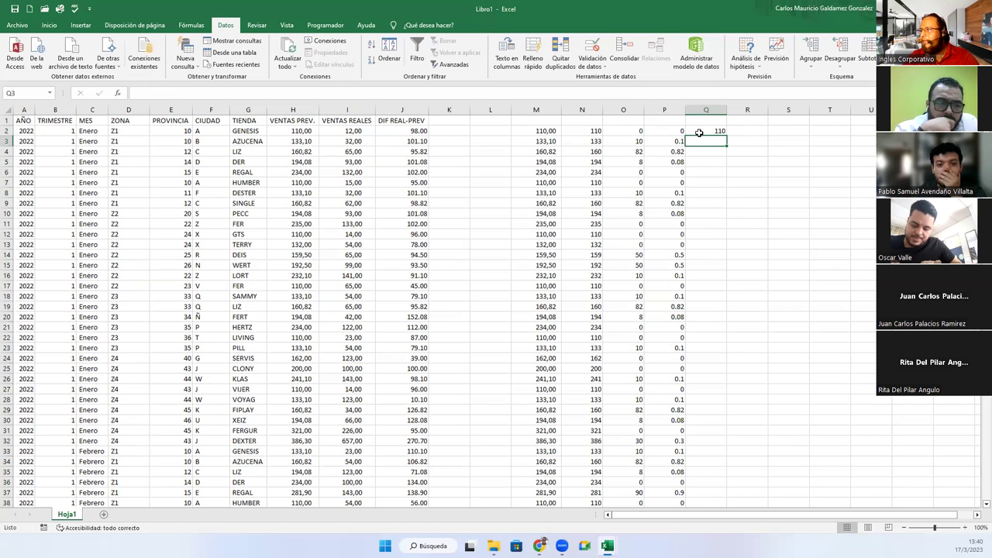
# - Show the Q2 result with two decimals and fill its formula down to the last data row
pyautogui.click(699, 132)
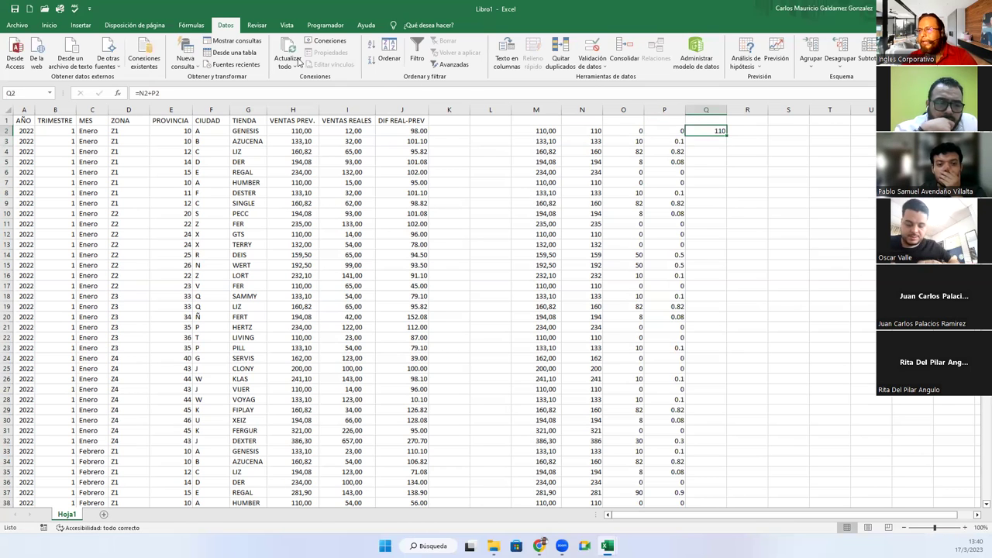
pyautogui.click(71, 26)
pyautogui.click(49, 26)
pyautogui.doubleClick(416, 60)
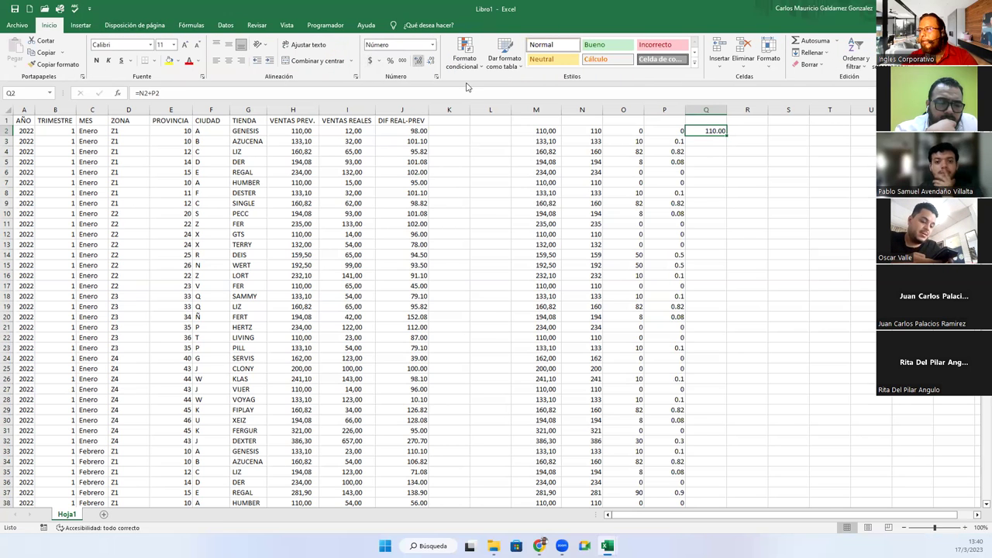
pyautogui.doubleClick(726, 136)
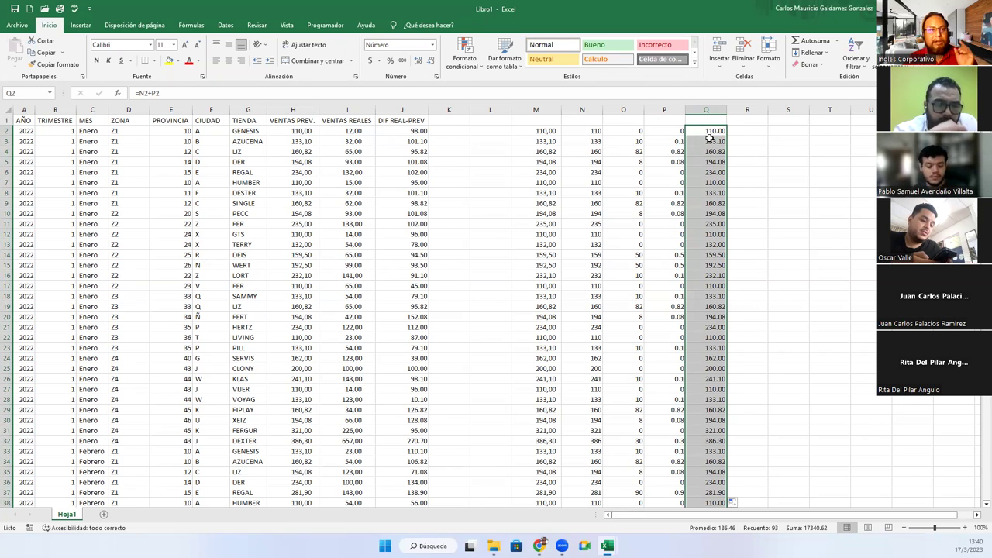
# - Copy the rebuilt numbers in column Q and paste them as values over the VENTAS PREV. column from H2
pyautogui.hotkey('ctrl', 'c')
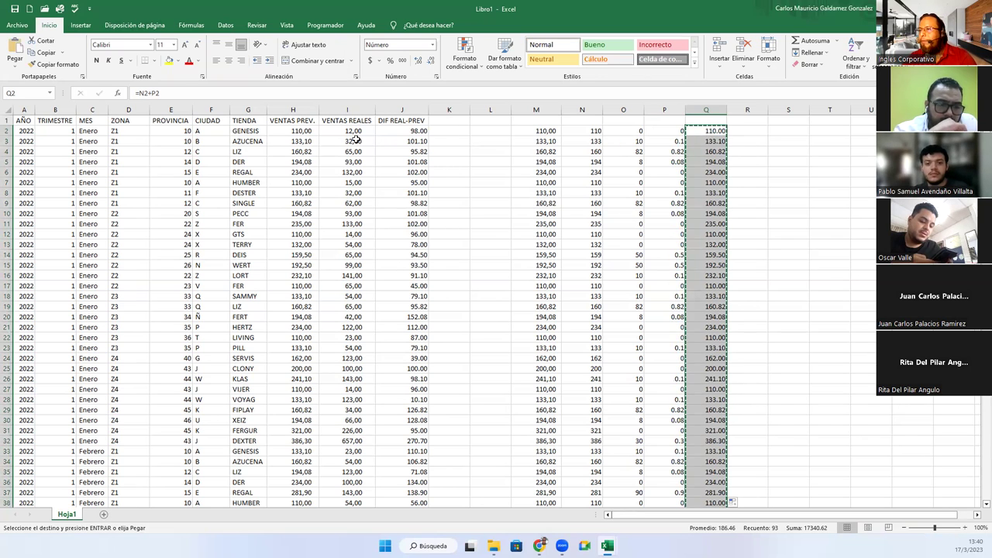
pyautogui.rightClick(287, 134)
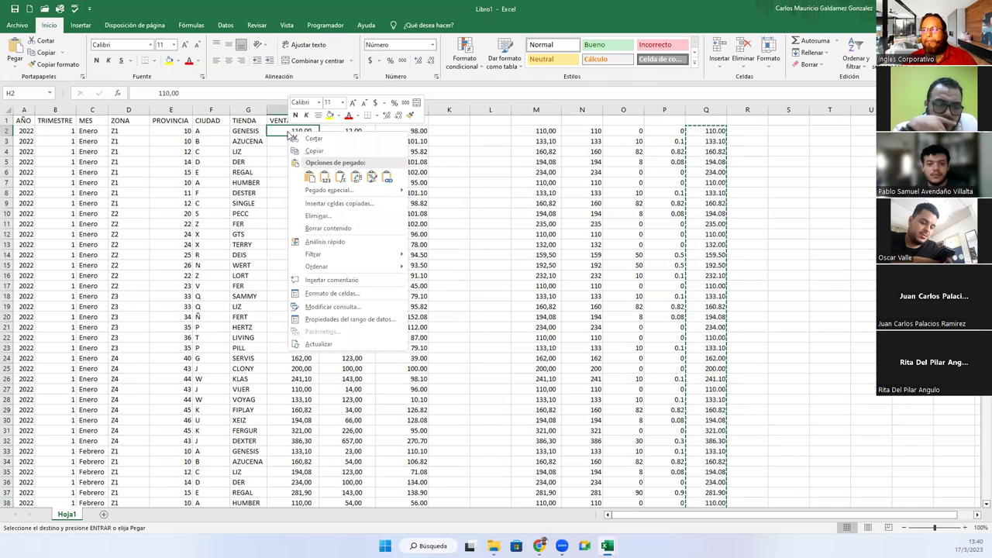
pyautogui.click(327, 178)
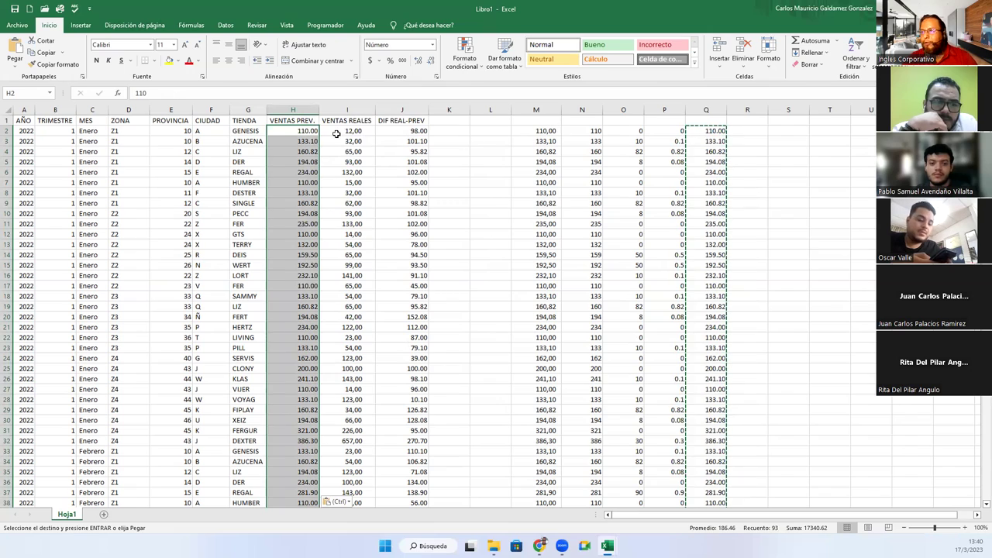
# - Copy all the VENTAS REALES values from I2 down and paste them into the helper column starting at M2
pyautogui.click(336, 133)
pyautogui.hotkey('ctrl', 'shift', 'Down')
pyautogui.hotkey('ctrl', 'c')
pyautogui.hotkey('ctrl', 'Up')
pyautogui.press('Right')
pyautogui.press('Right')
pyautogui.press('Right')
pyautogui.press('Right')
pyautogui.hotkey('ctrl', 'v')
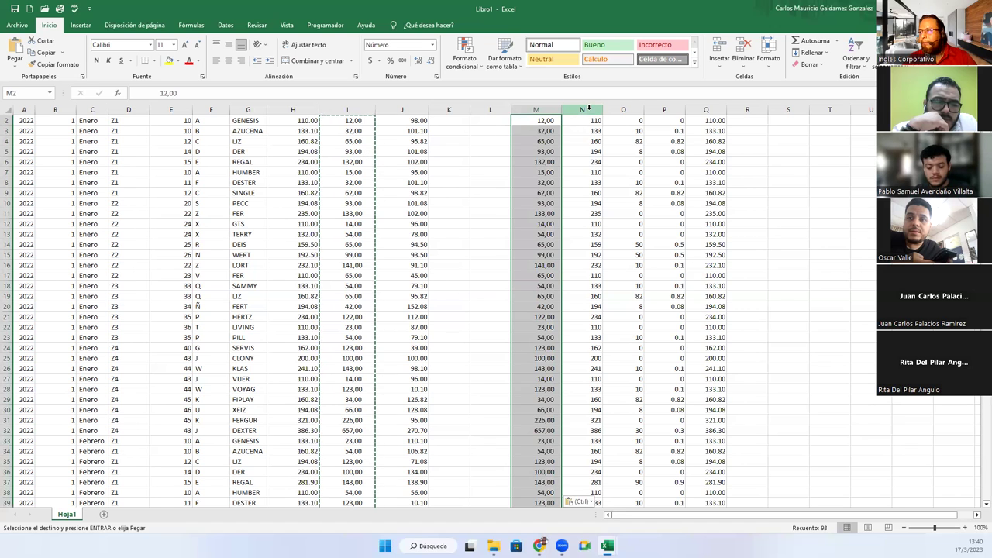
# - Clear the old split integer and decimal values in columns N and O from row 2 down
pyautogui.moveTo(589, 118); pyautogui.dragTo(616, 171)
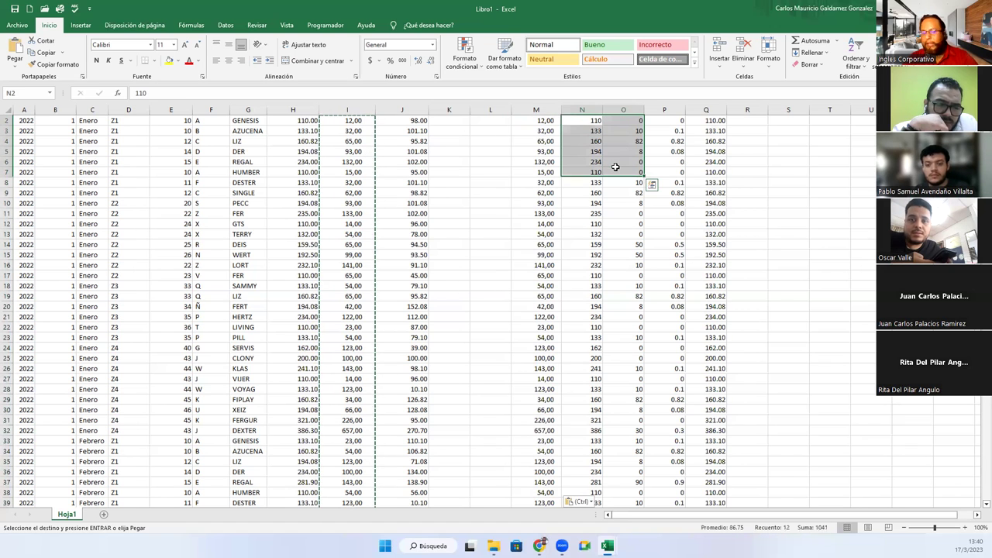
pyautogui.press('ctrl')
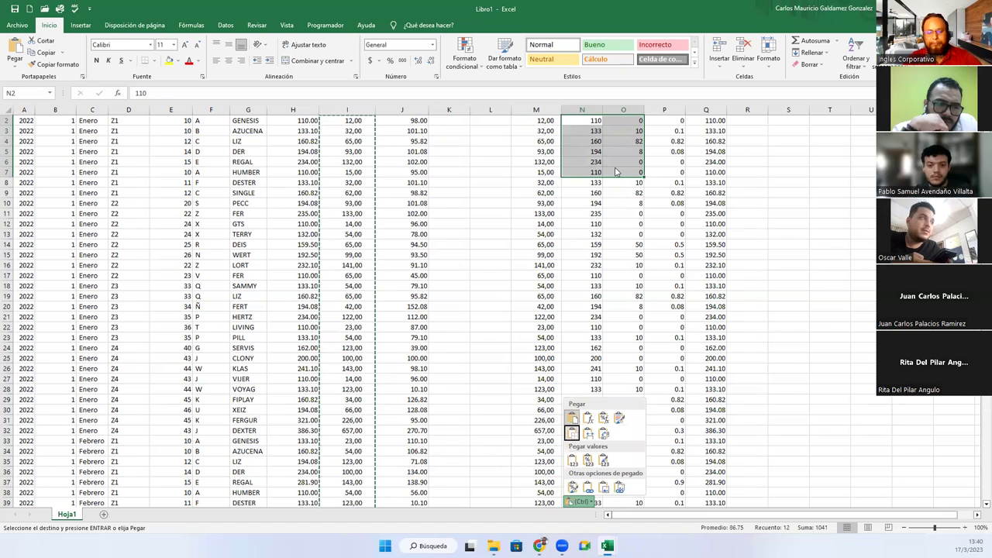
pyautogui.press('ctrl')
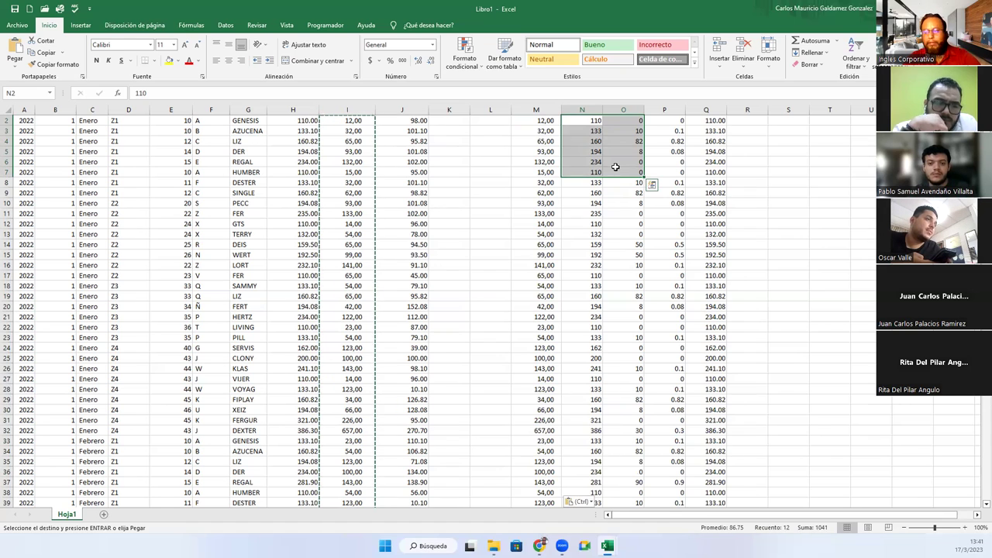
pyautogui.hotkey('ctrl', 'shift', 'Down')
pyautogui.press('Delete')
pyautogui.hotkey('ctrl', 'Up')
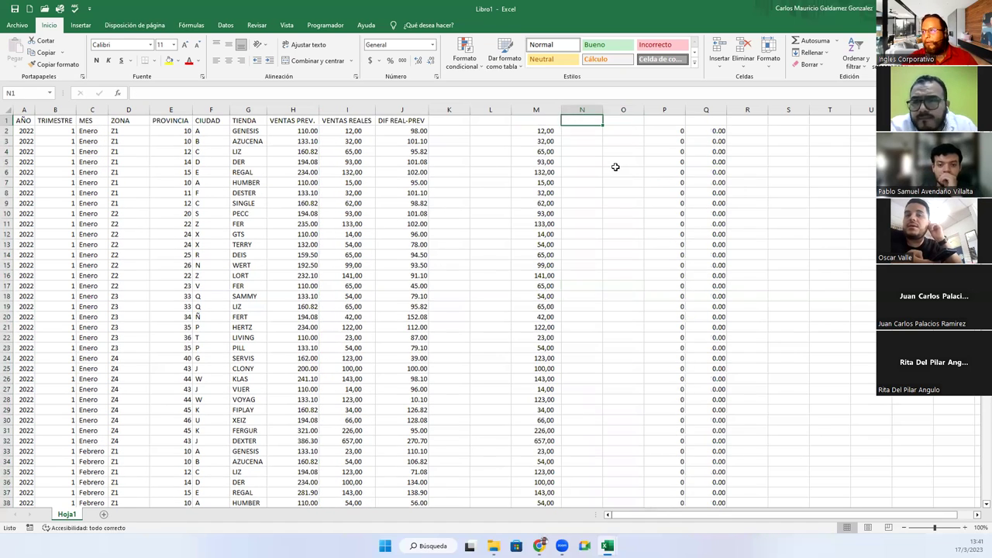
pyautogui.press('Left')
pyautogui.press('Down')
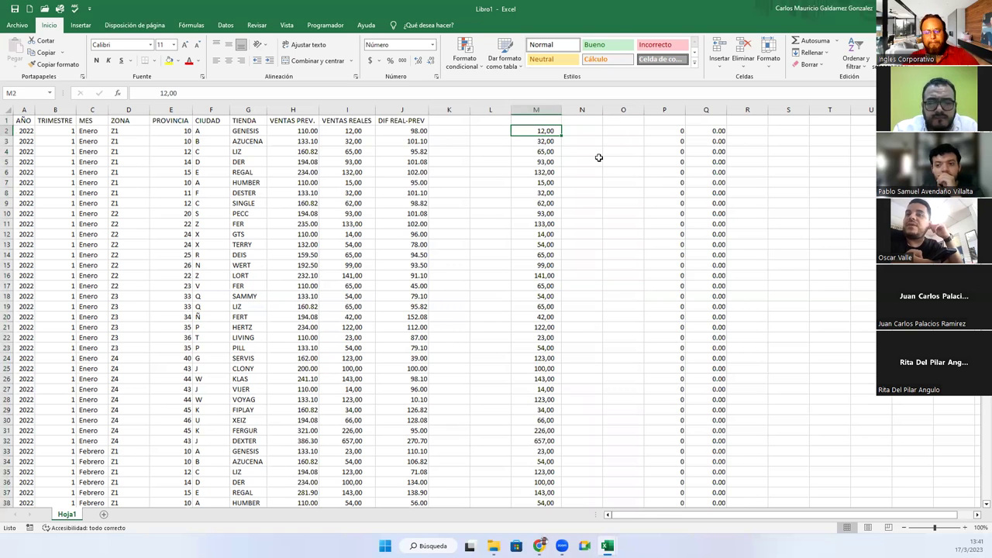
pyautogui.hotkey('ctrl', 'shift', 'Down')
pyautogui.hotkey('ctrl', 'BackSpace')
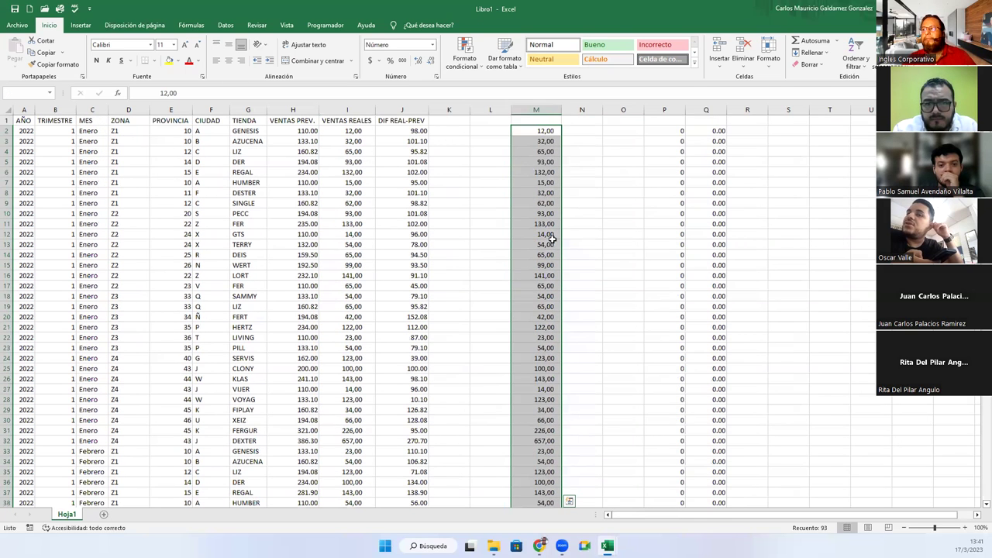
pyautogui.click(224, 25)
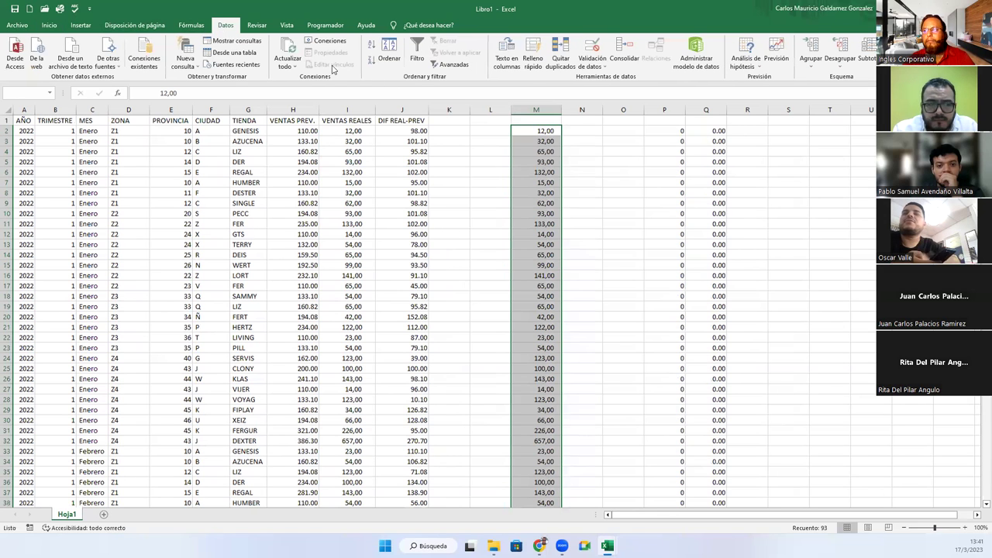
pyautogui.click(500, 65)
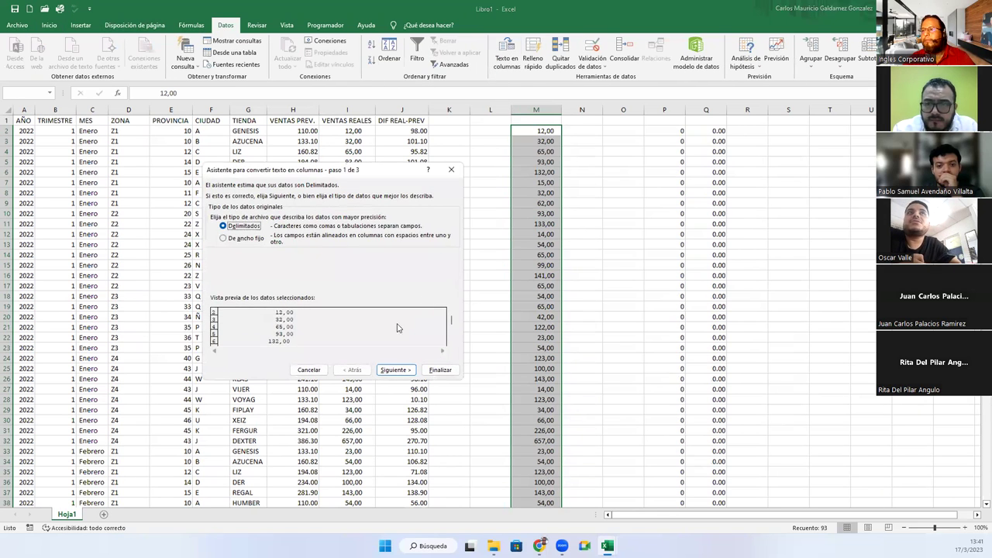
pyautogui.click(450, 171)
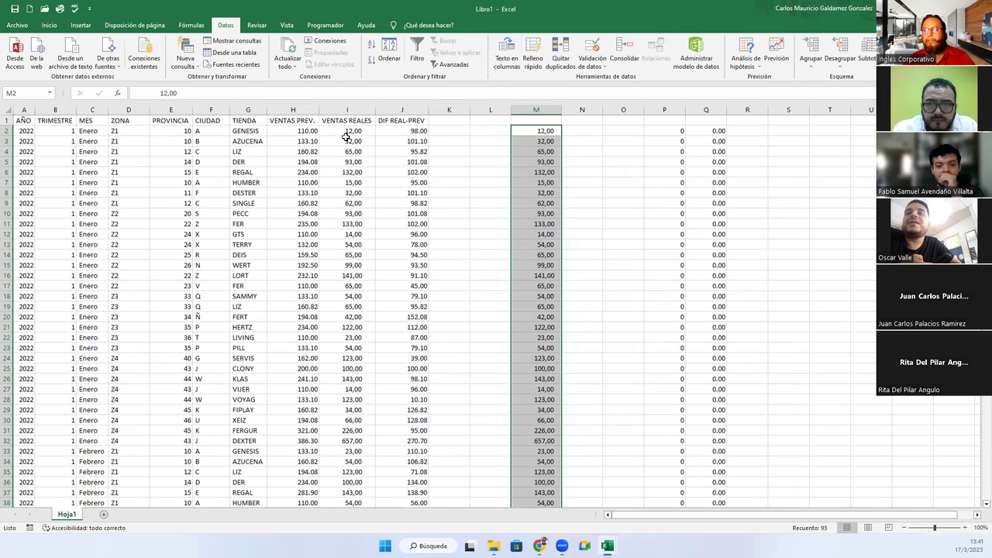
pyautogui.click(347, 138)
pyautogui.click(328, 131)
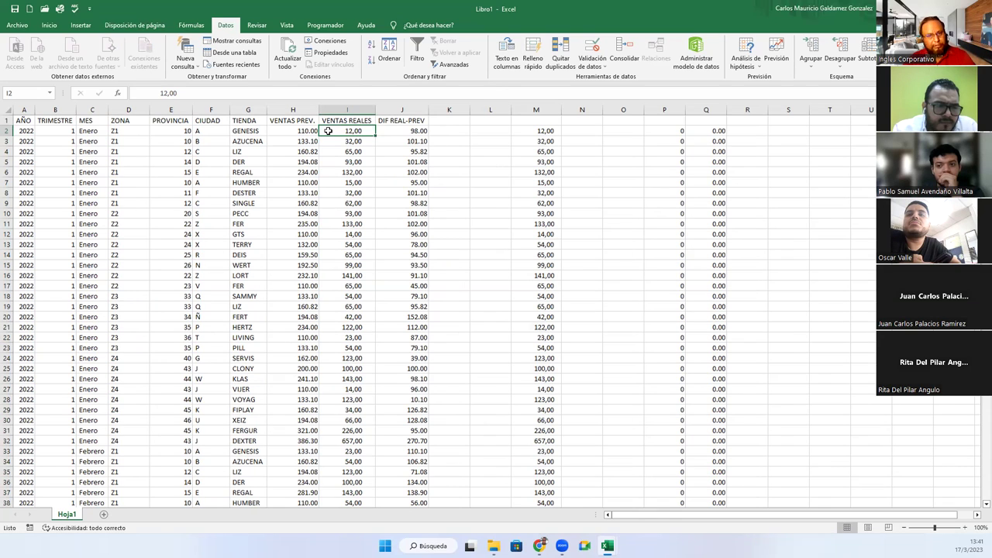
# - Split the copied values in column M from M2 down at the comma with Text to Columns, placing the result at N2
pyautogui.click(565, 132)
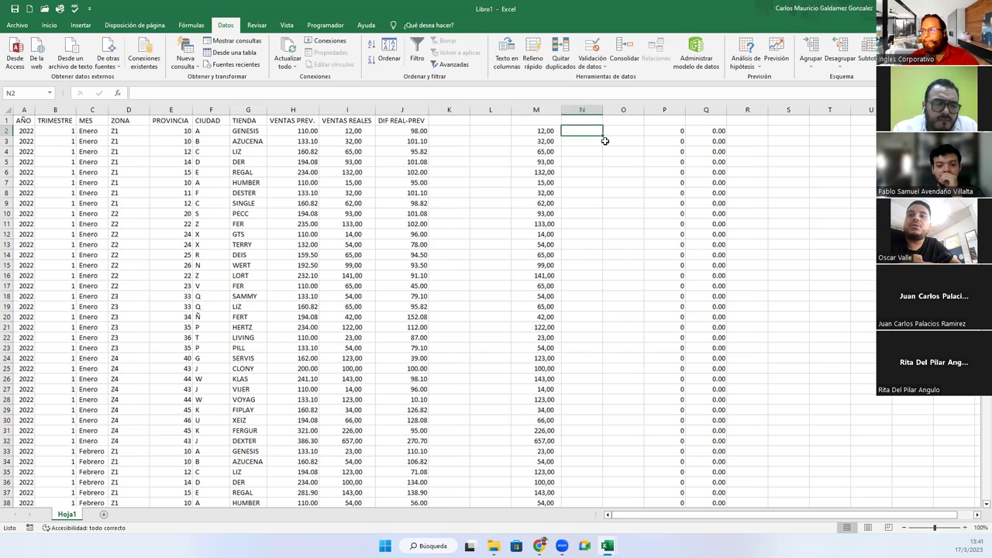
pyautogui.press('Left')
pyautogui.hotkey('ctrl', 'shift', 'Down')
pyautogui.hotkey('ctrl', 'BackSpace')
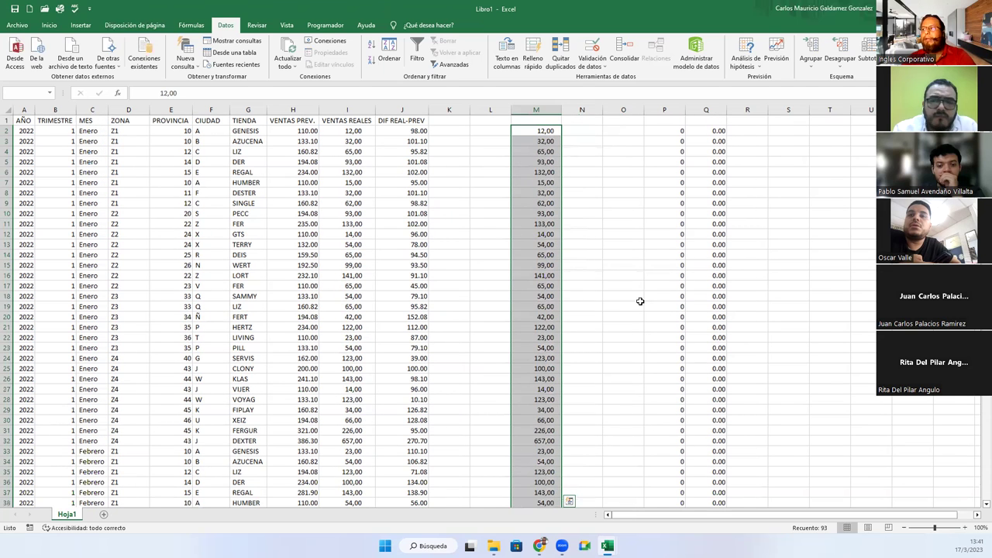
pyautogui.click(513, 60)
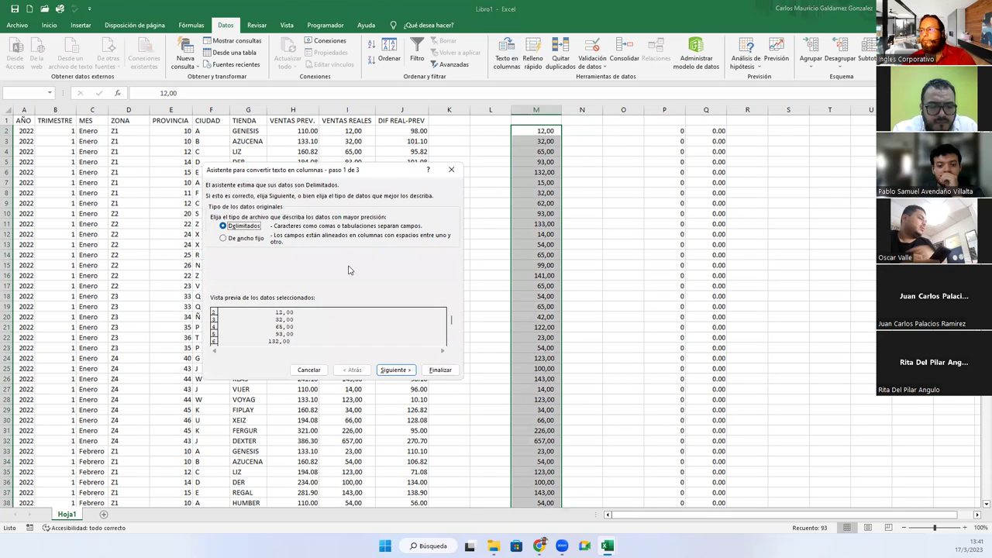
pyautogui.click(402, 371)
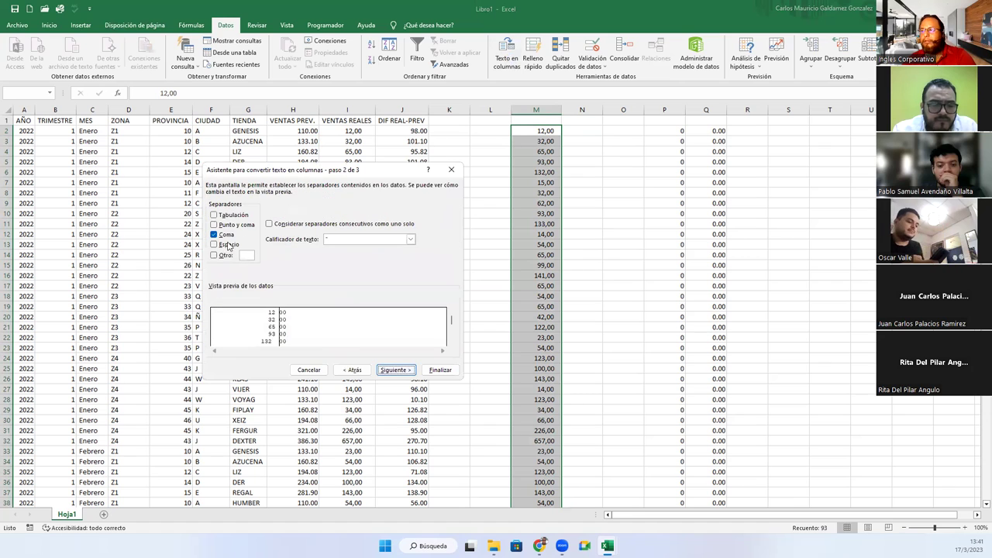
pyautogui.click(394, 370)
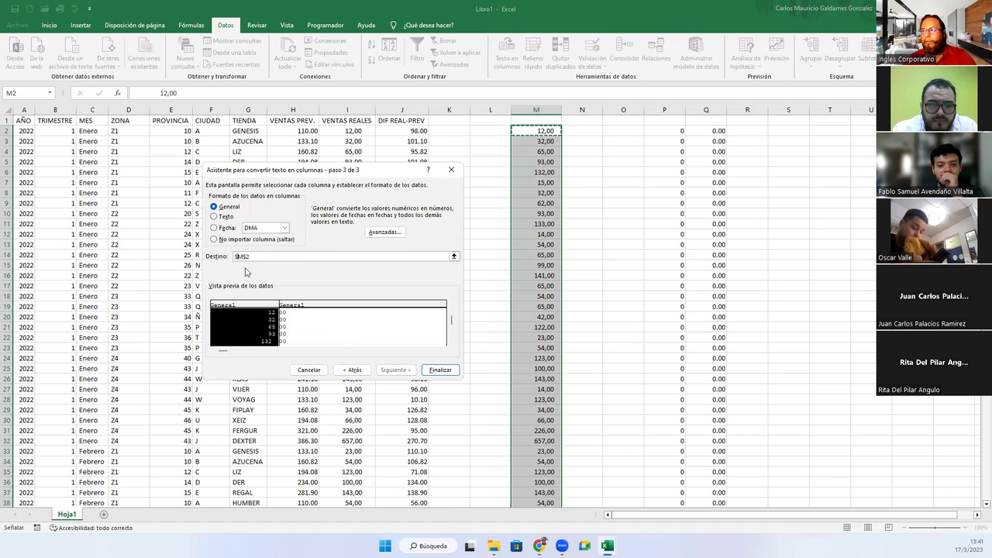
pyautogui.press('BackSpace')
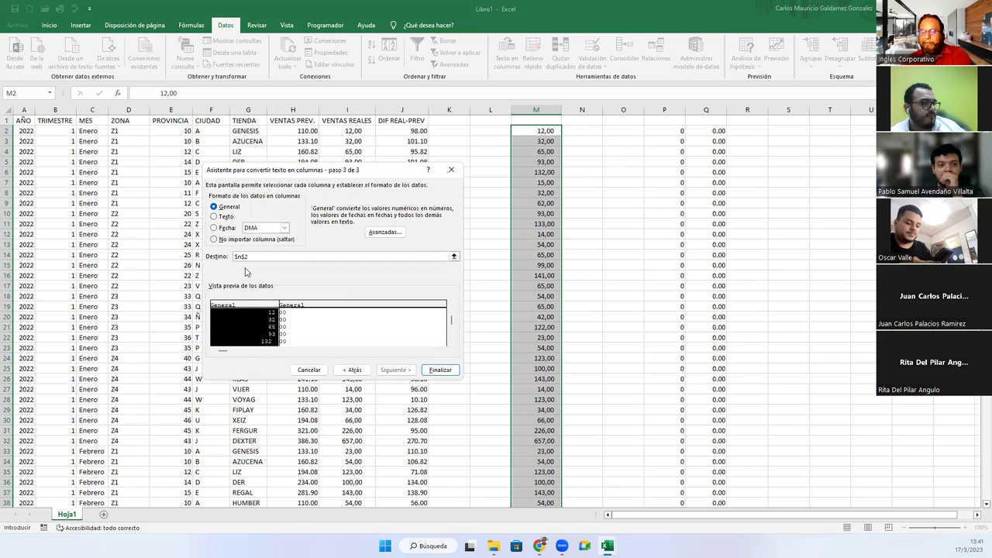
pyautogui.write('n')
pyautogui.press('Return')
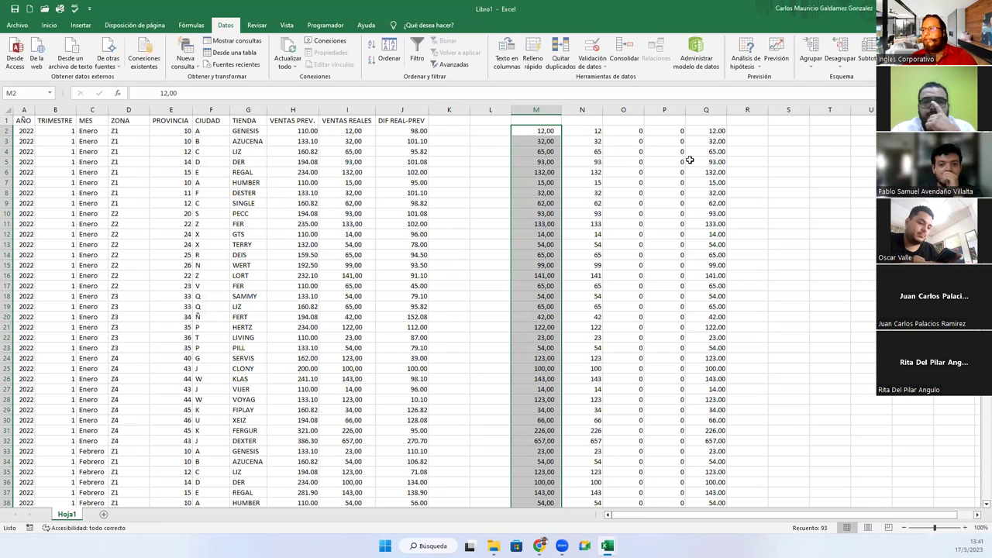
# - Copy the rebuilt numbers in column Q and paste them as values over the VENTAS REALES column from I2
pyautogui.click(700, 131)
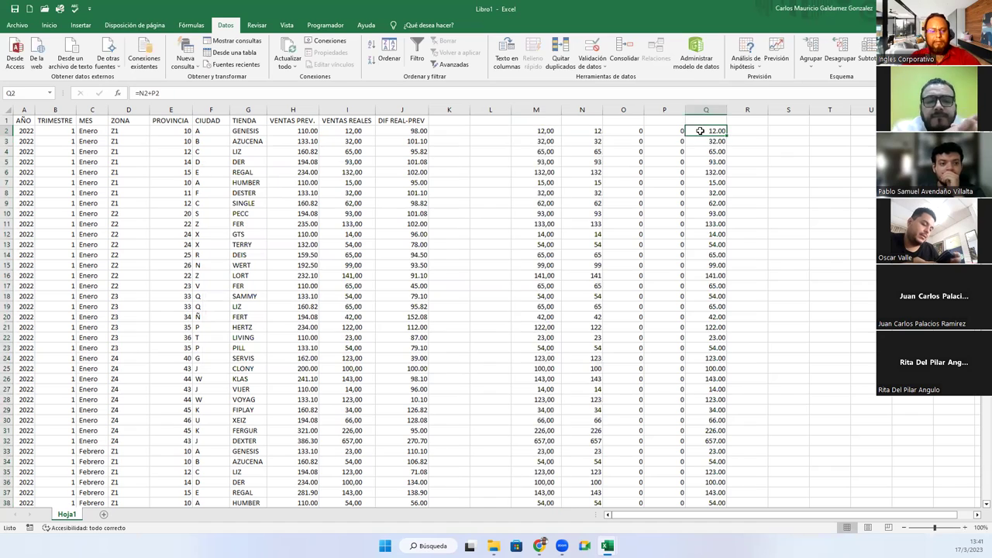
pyautogui.hotkey('ctrl', 'shift', 'Down')
pyautogui.hotkey('ctrl', 'c')
pyautogui.scroll(19, 341, 233)
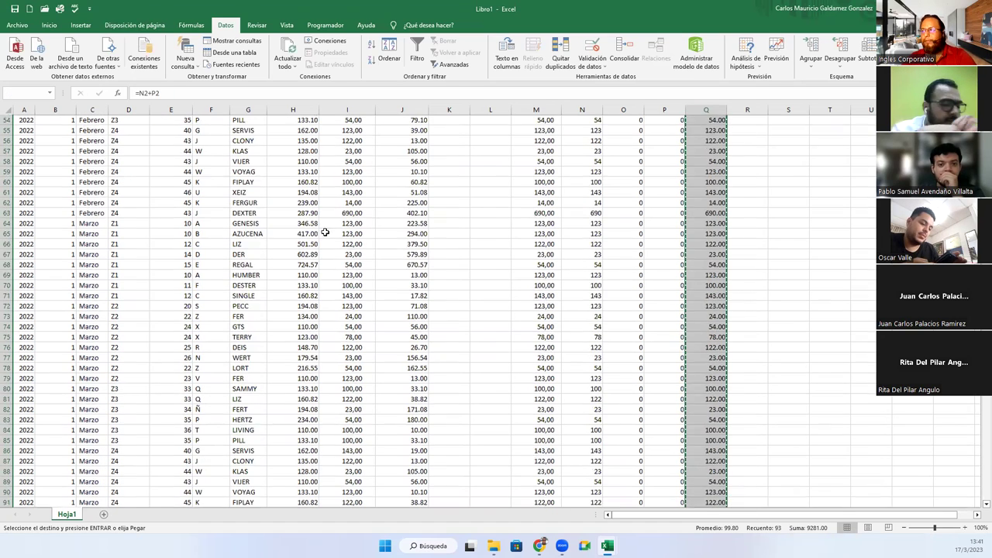
pyautogui.click(339, 132)
pyautogui.rightClick(339, 132)
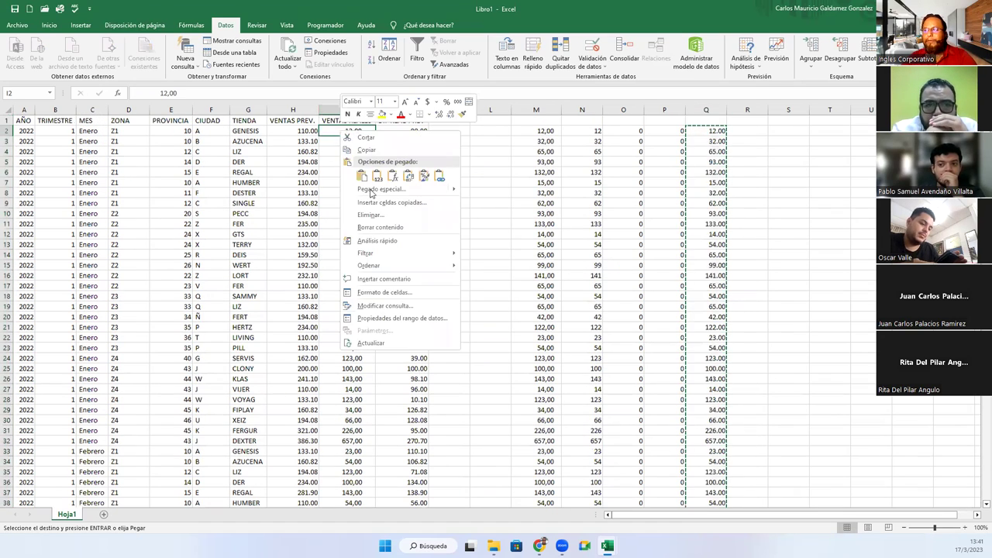
pyautogui.click(377, 177)
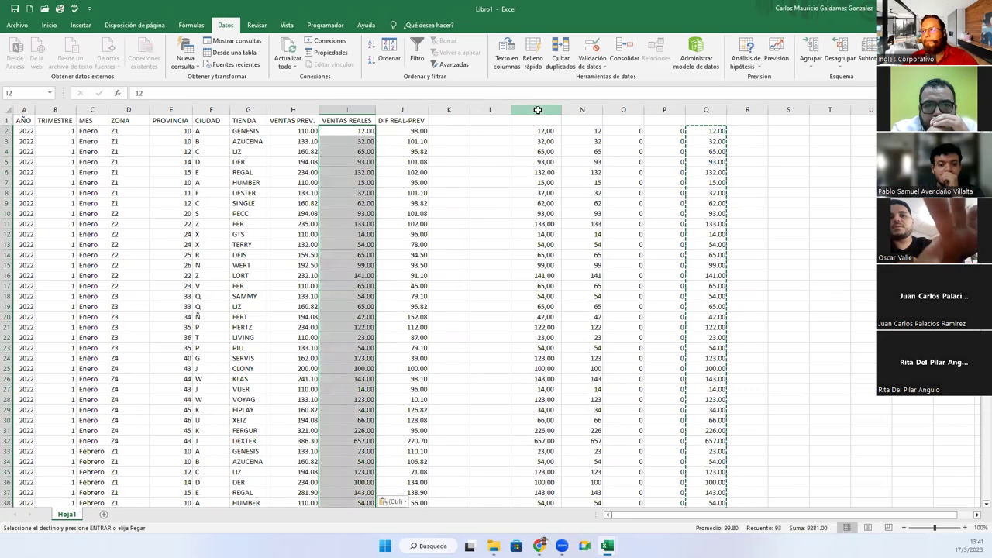
# - Clear the contents of helper columns M through Q
pyautogui.moveTo(535, 109); pyautogui.dragTo(693, 110)
pyautogui.press('Delete')
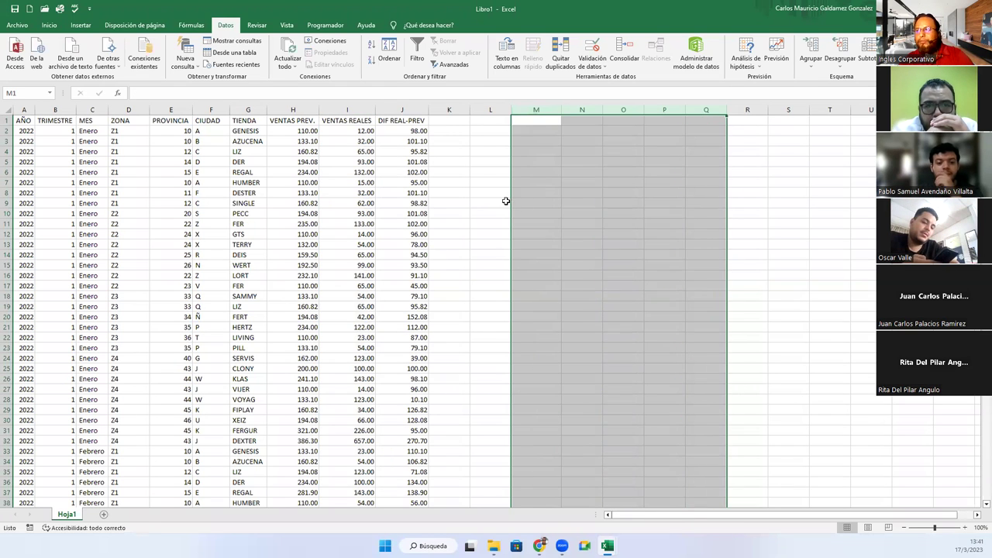
pyautogui.click(505, 202)
# - Convert the sales data range into a table with headers, agreeing to remove its external connections
pyautogui.click(260, 222)
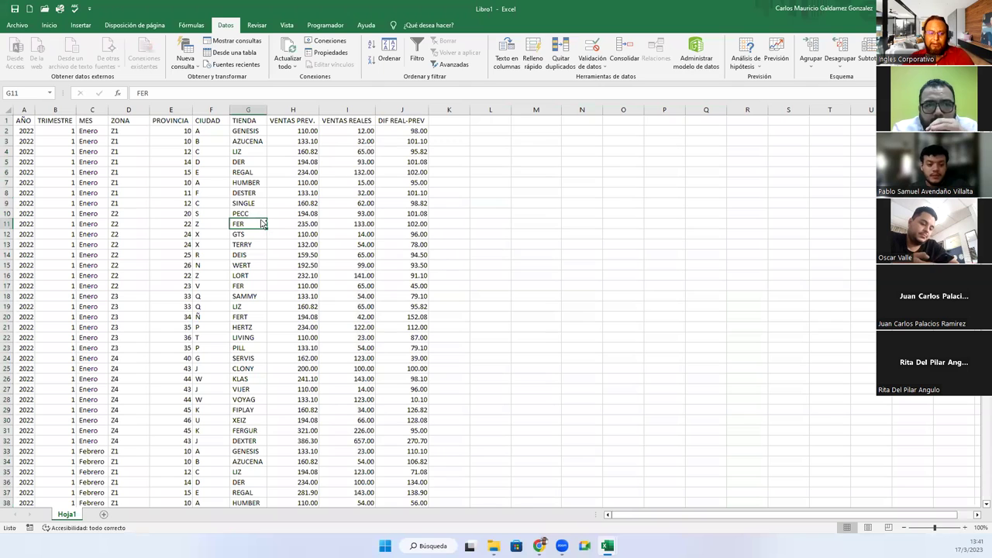
pyautogui.hotkey('ctrl', 't')
pyautogui.press('Return')
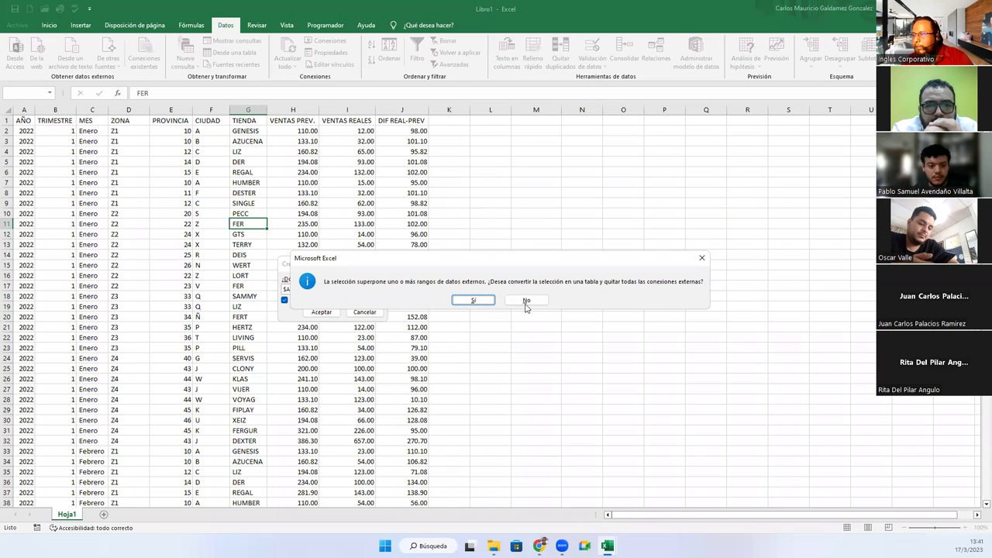
pyautogui.click(481, 300)
pyautogui.click(200, 295)
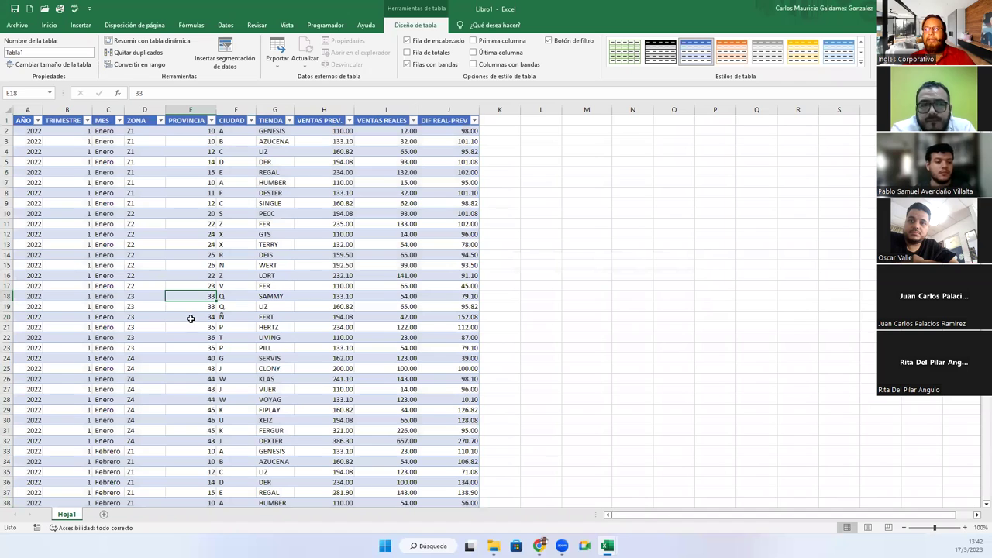
# - Apply the Accounting number format to all data in the VENTAS PREV., VENTAS REALES and DIF REAL-PREV columns
pyautogui.click(325, 131)
pyautogui.click(385, 131)
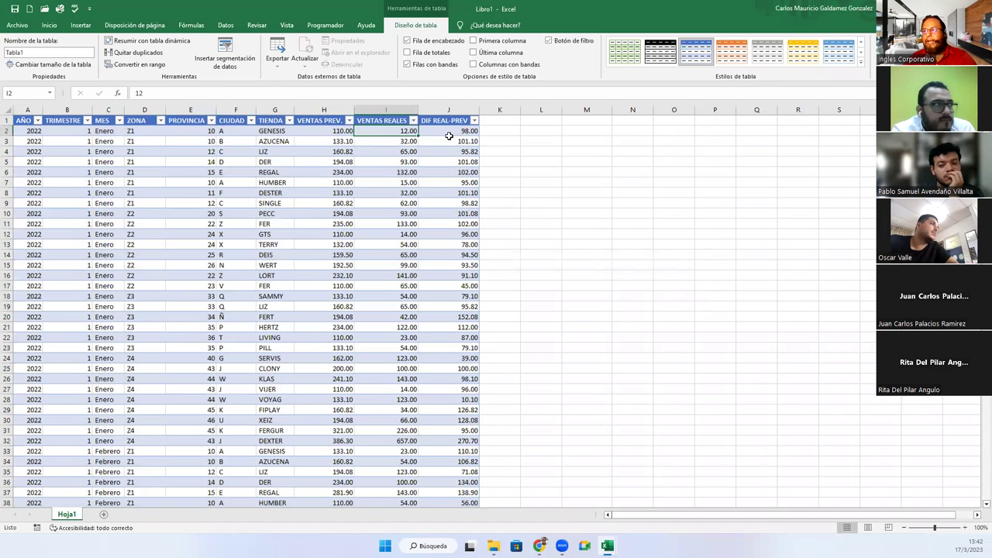
pyautogui.click(449, 132)
pyautogui.click(320, 131)
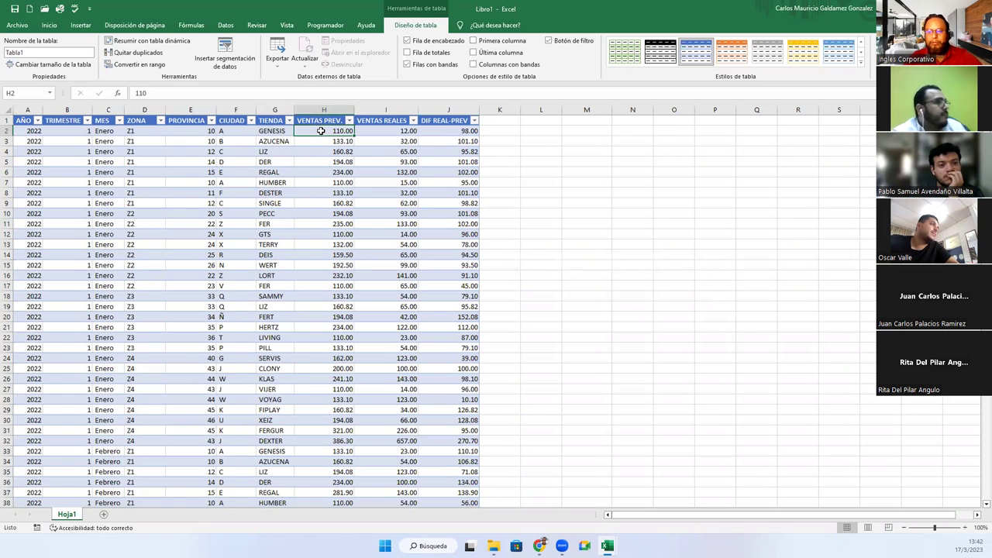
pyautogui.hotkey('ctrl', 'shift', 'Down')
pyautogui.hotkey('shift', 'Right')
pyautogui.hotkey('shift', 'Right')
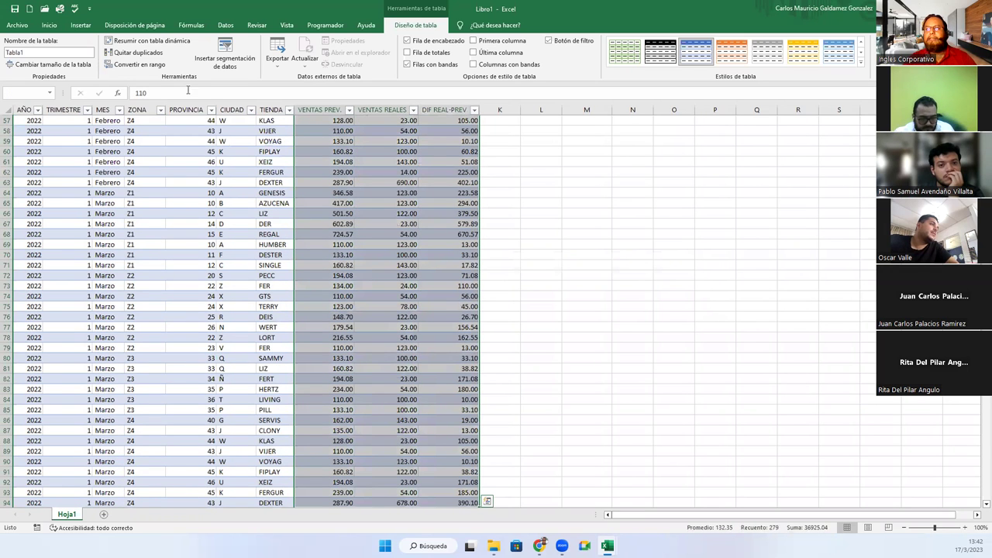
pyautogui.click(49, 25)
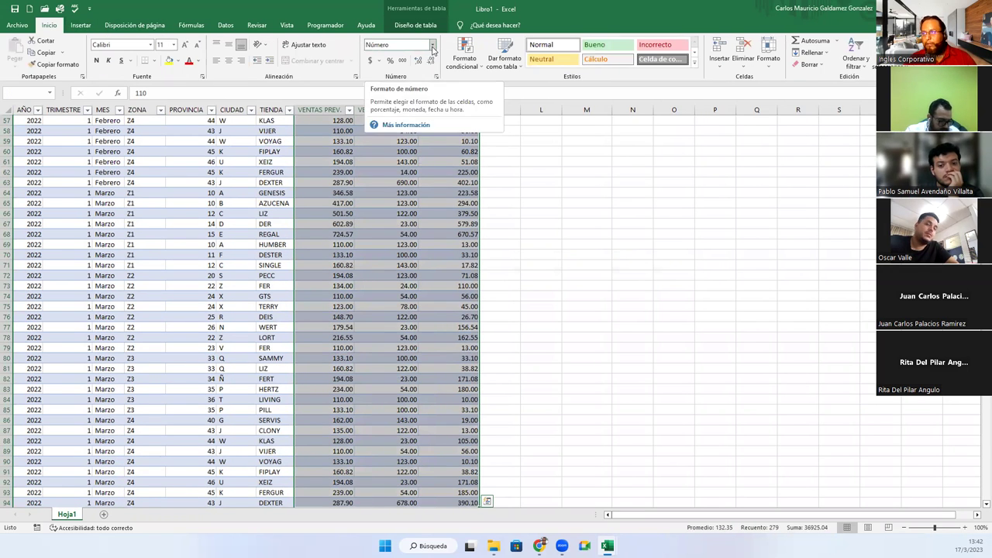
pyautogui.click(432, 47)
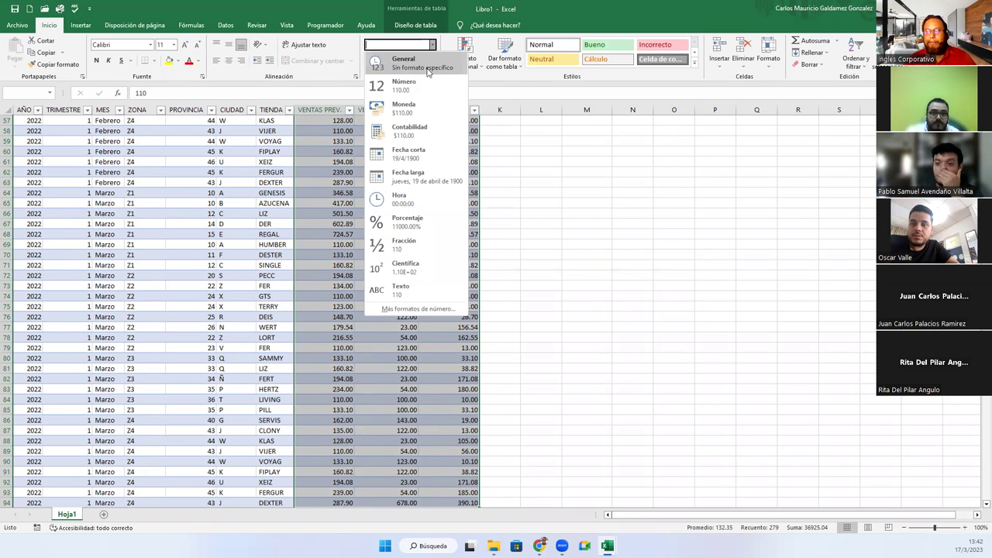
pyautogui.click(400, 151)
pyautogui.click(378, 349)
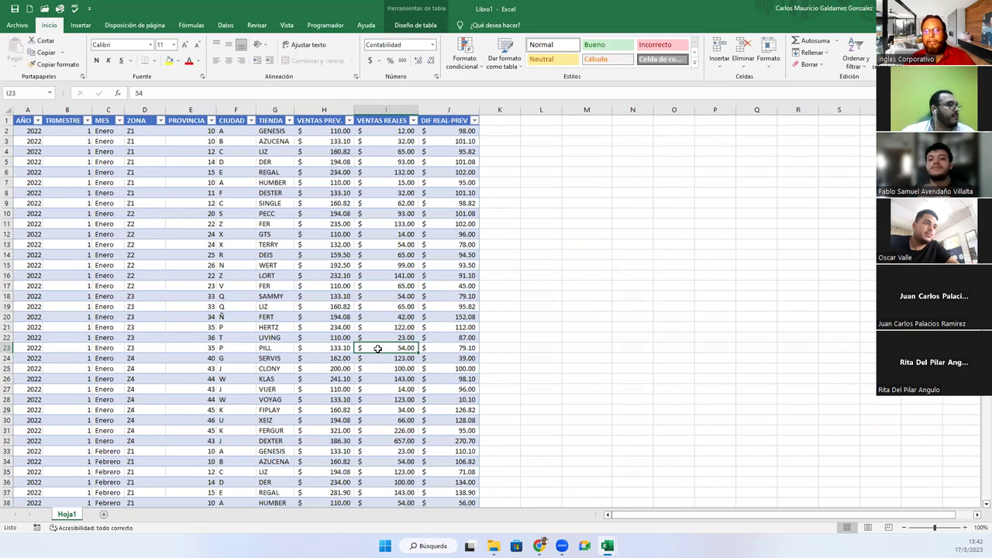
# - AutoFit the widths of the sales table's columns to their contents
pyautogui.doubleClick(165, 113)
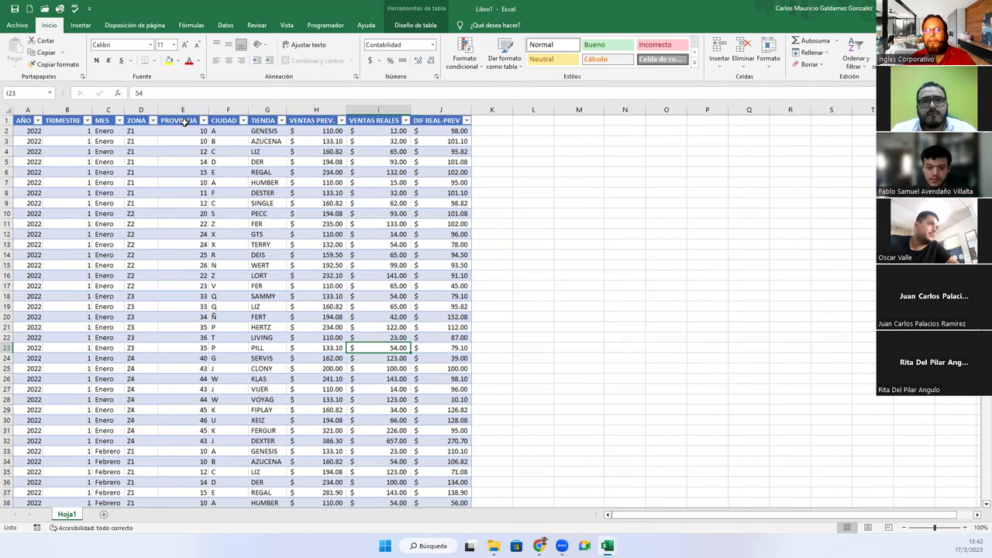
pyautogui.doubleClick(212, 111)
pyautogui.doubleClick(288, 111)
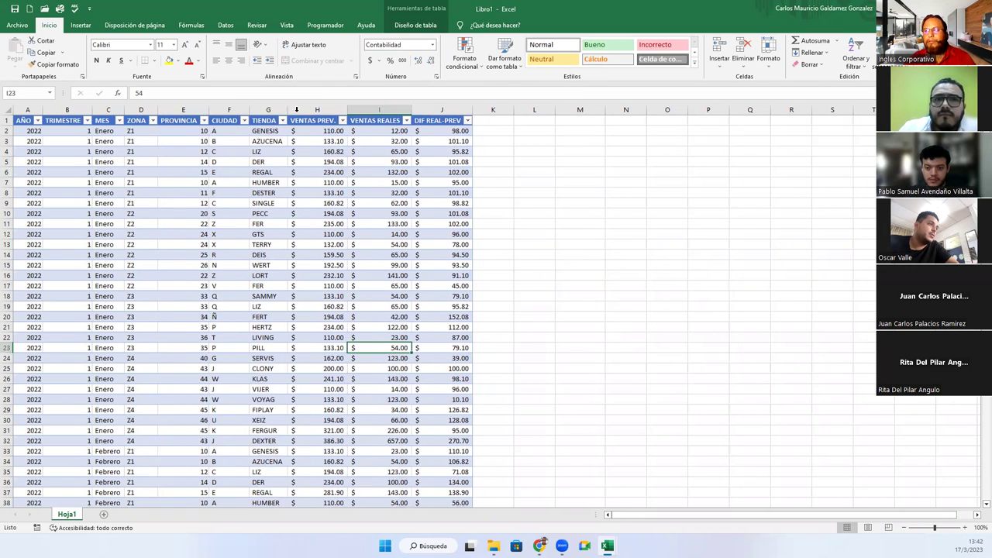
pyautogui.doubleClick(348, 111)
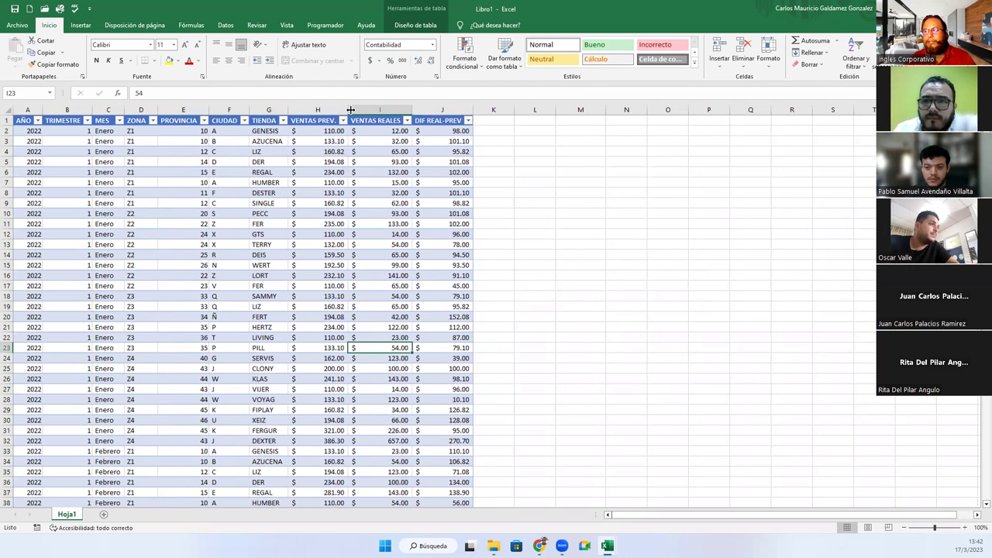
pyautogui.doubleClick(407, 111)
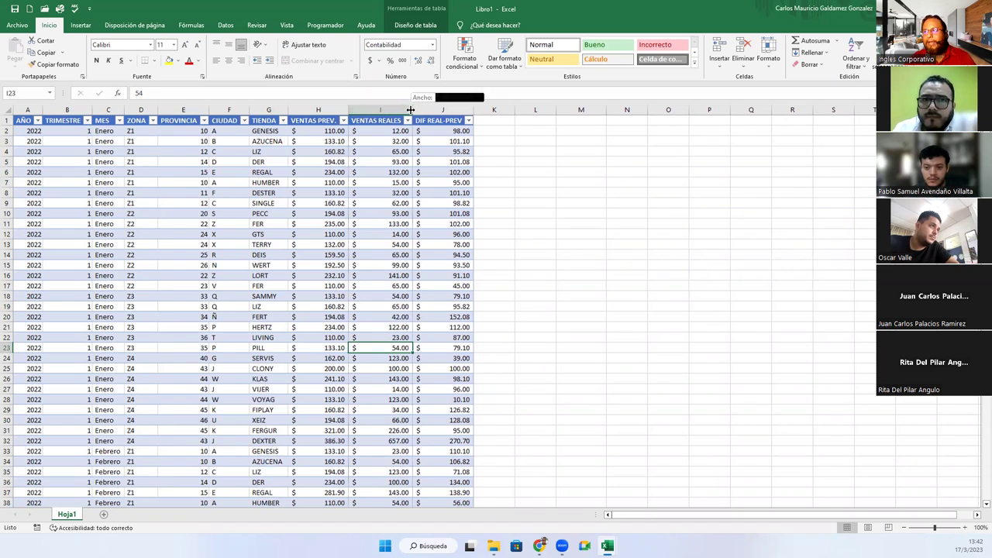
pyautogui.doubleClick(475, 111)
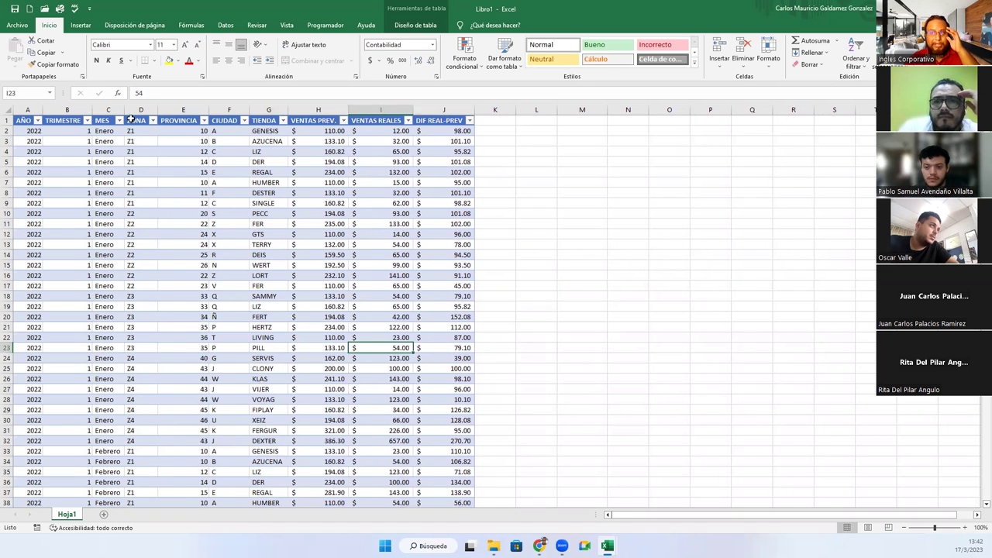
pyautogui.doubleClick(93, 107)
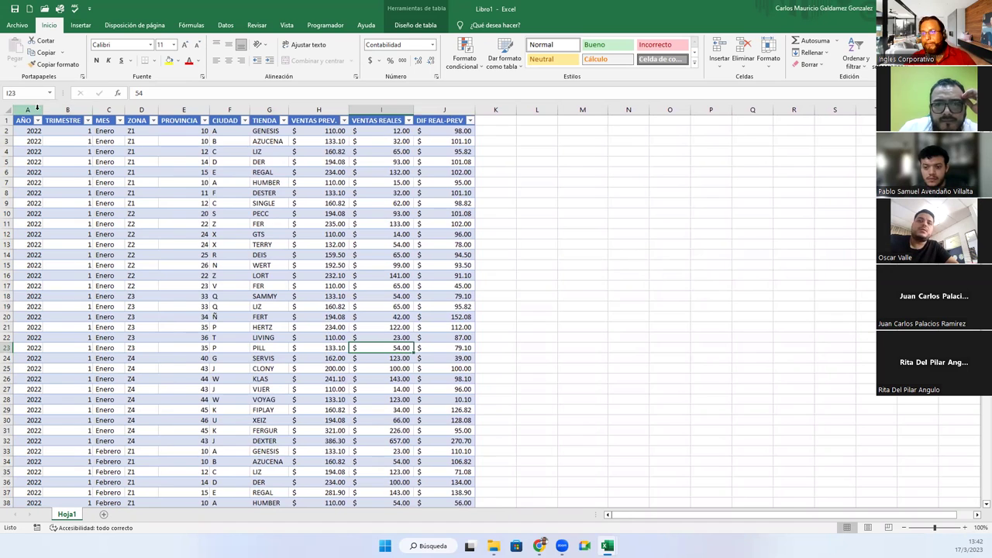
pyautogui.doubleClick(43, 108)
pyautogui.click(200, 223)
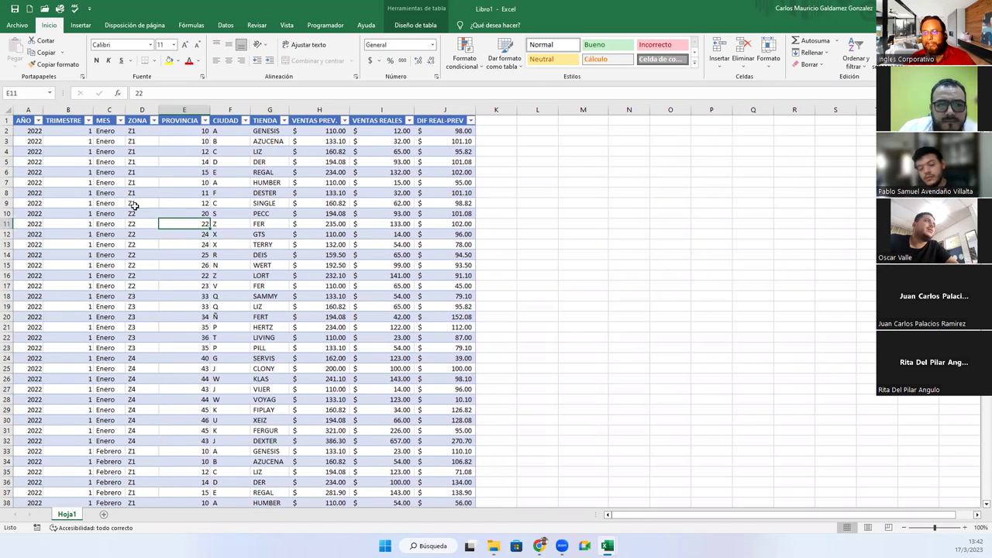
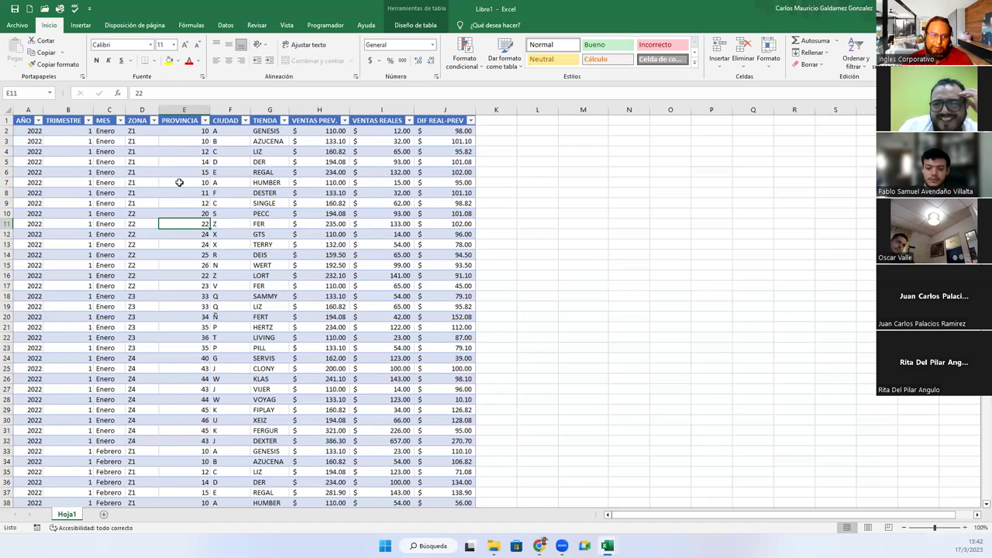
# - Delete all the empty table rows below the last record, from row 95 down
pyautogui.moveTo(14, 124); pyautogui.dragTo(354, 259)
pyautogui.click(328, 296)
pyautogui.scroll(-15, 83, 390)
pyautogui.scroll(15, 82, 390)
pyautogui.scroll(-20, 101, 384)
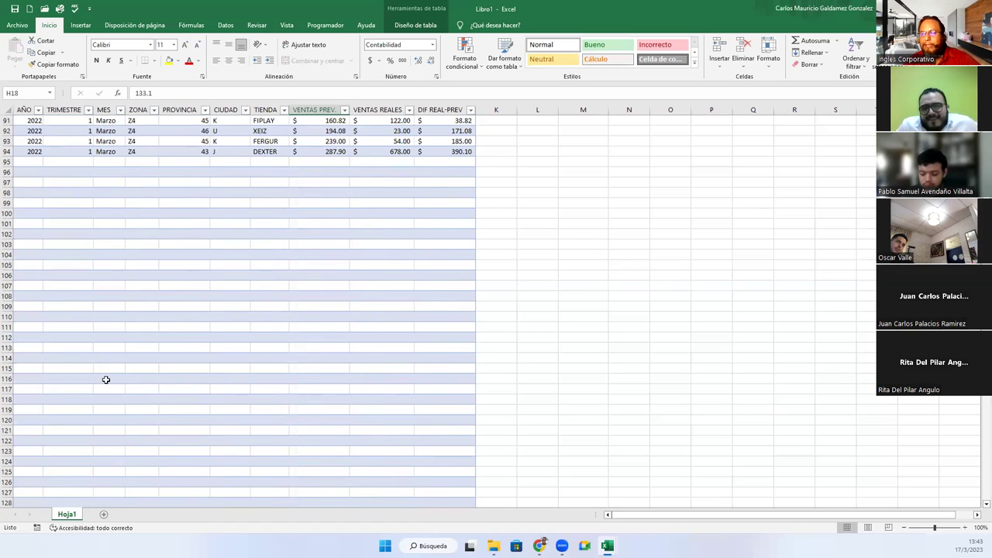
pyautogui.click(7, 161)
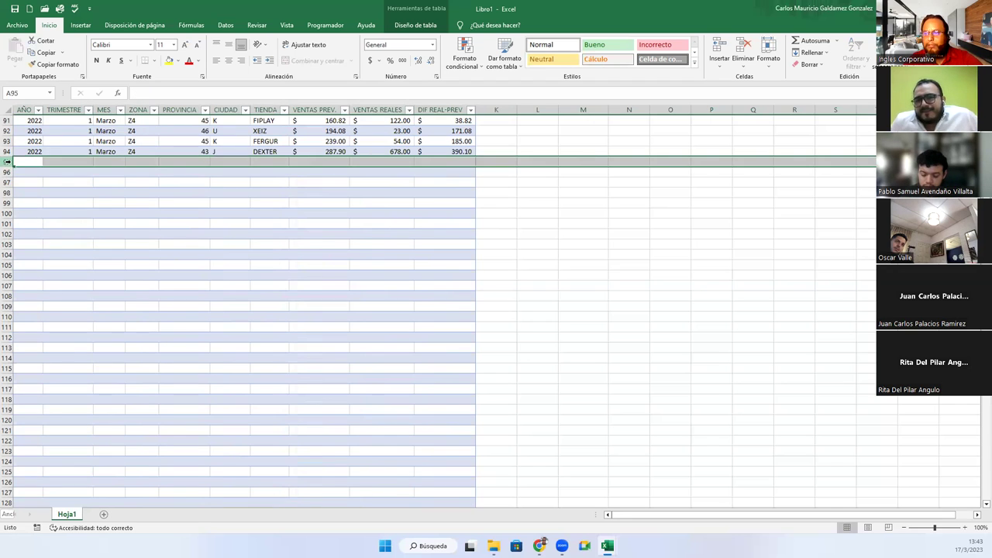
pyautogui.hotkey('ctrl', 'shift', 'Down')
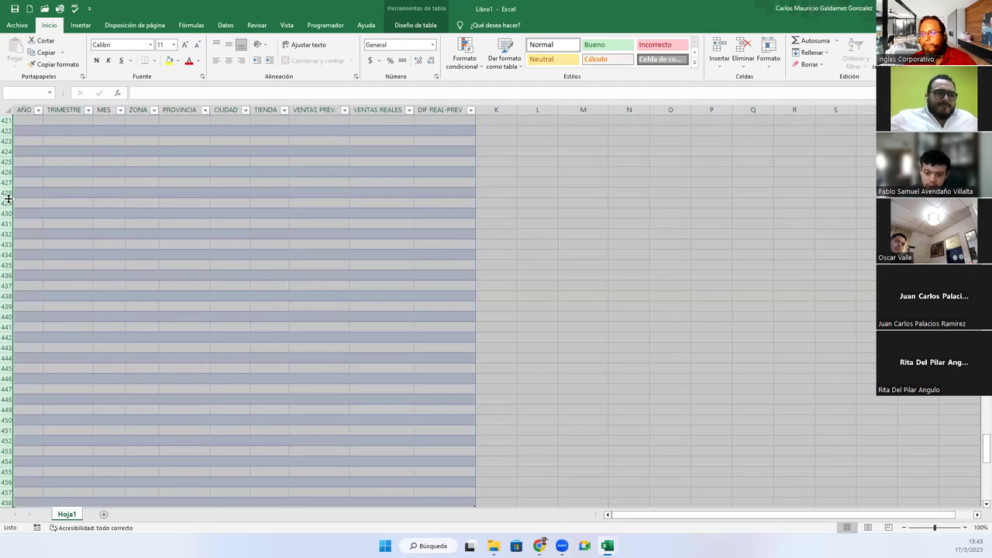
pyautogui.rightClick(8, 199)
pyautogui.click(42, 302)
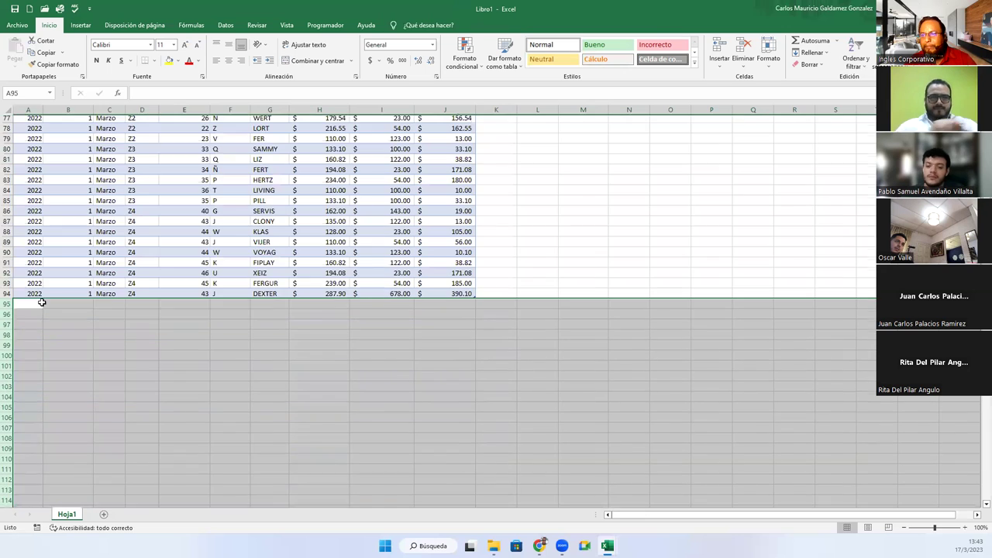
pyautogui.scroll(20, 77, 310)
pyautogui.click(109, 296)
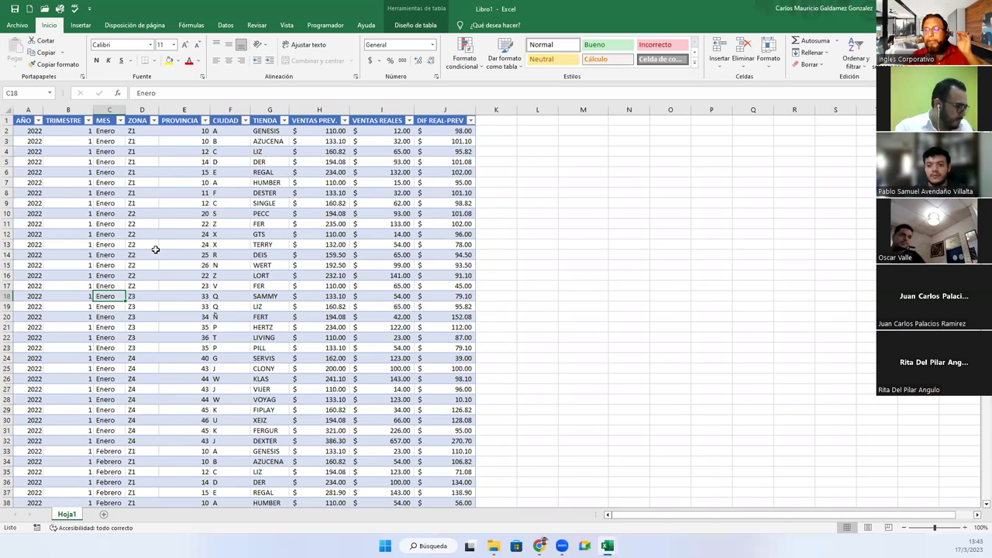
# - Insert a pivot table based on Tabla1 in a new worksheet
pyautogui.click(80, 26)
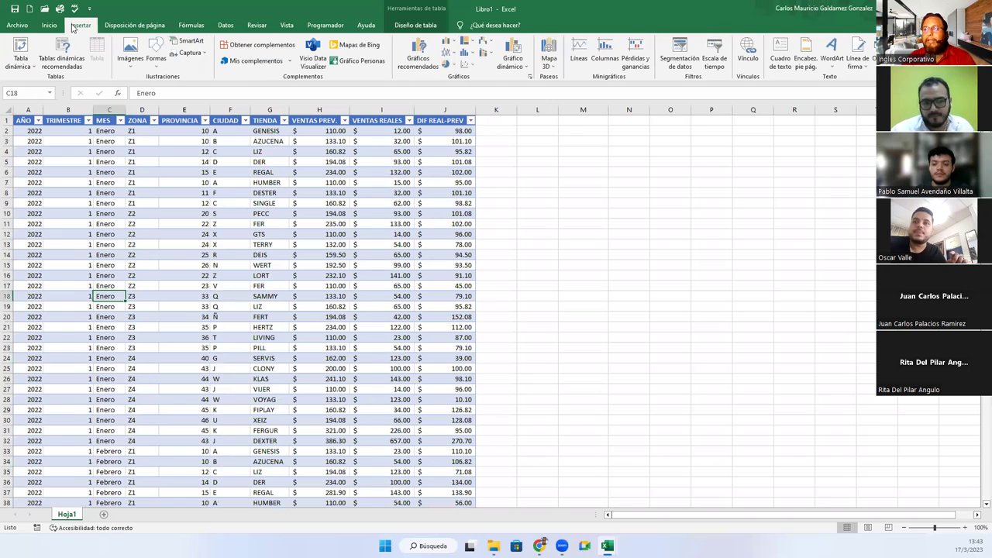
pyautogui.click(23, 48)
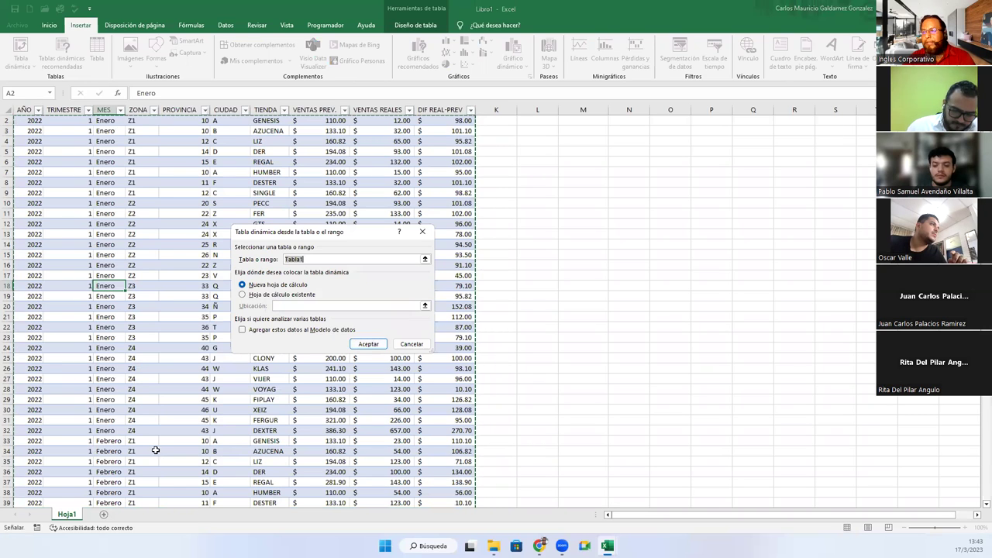
pyautogui.click(366, 343)
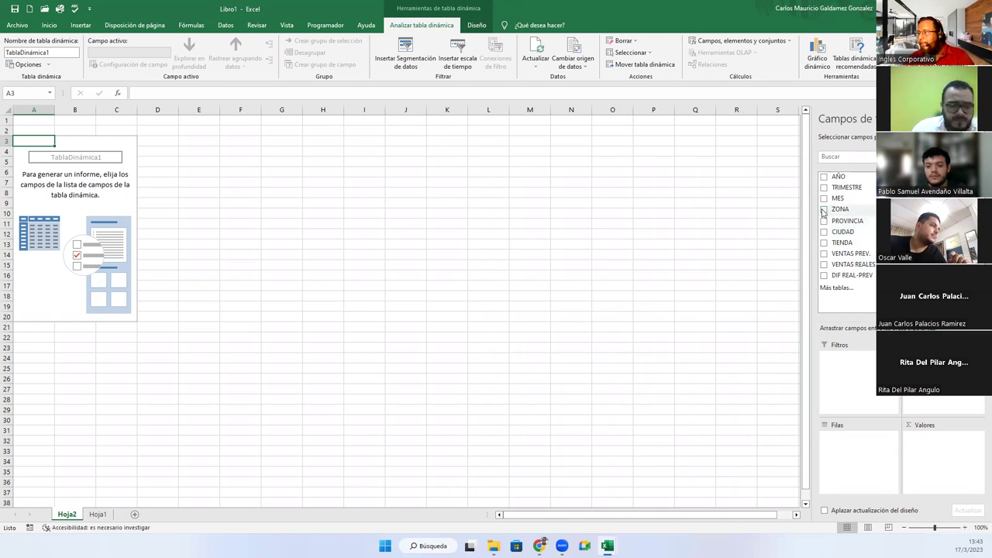
# - Lay out the pivot table with ZONA and PROVINCIA as row fields and TIENDA as the column field
pyautogui.moveTo(823, 211); pyautogui.dragTo(843, 453)
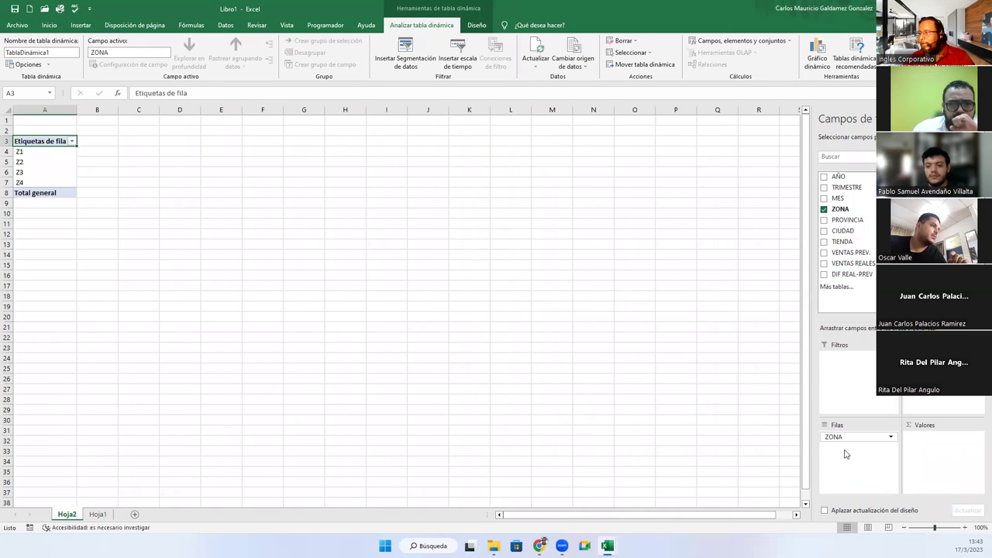
pyautogui.moveTo(848, 221); pyautogui.dragTo(858, 449)
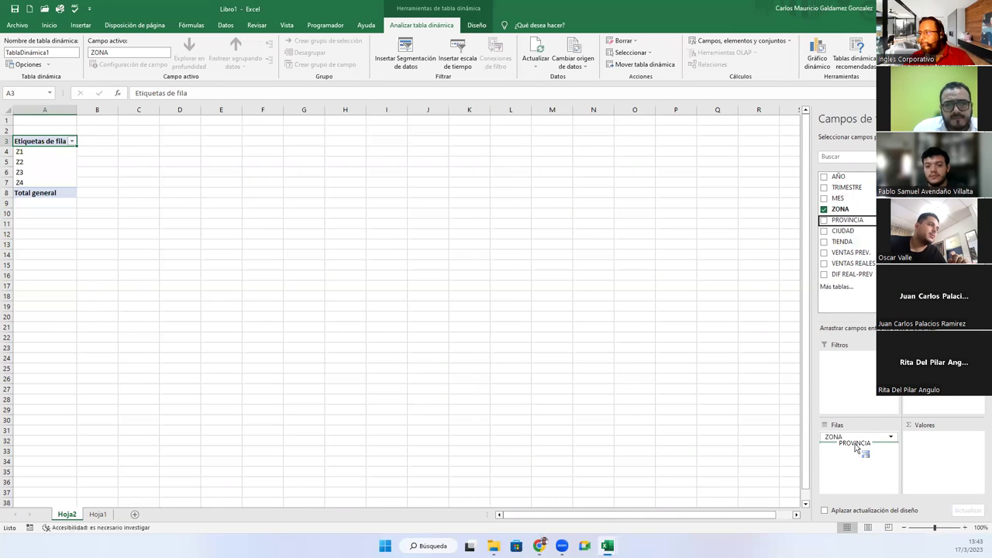
pyautogui.moveTo(842, 231); pyautogui.dragTo(864, 317)
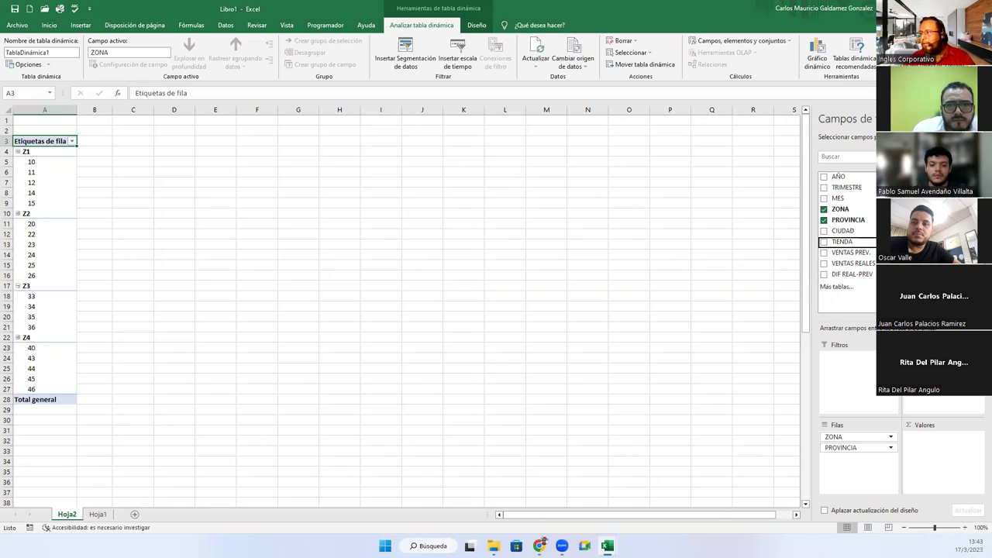
pyautogui.click(824, 242)
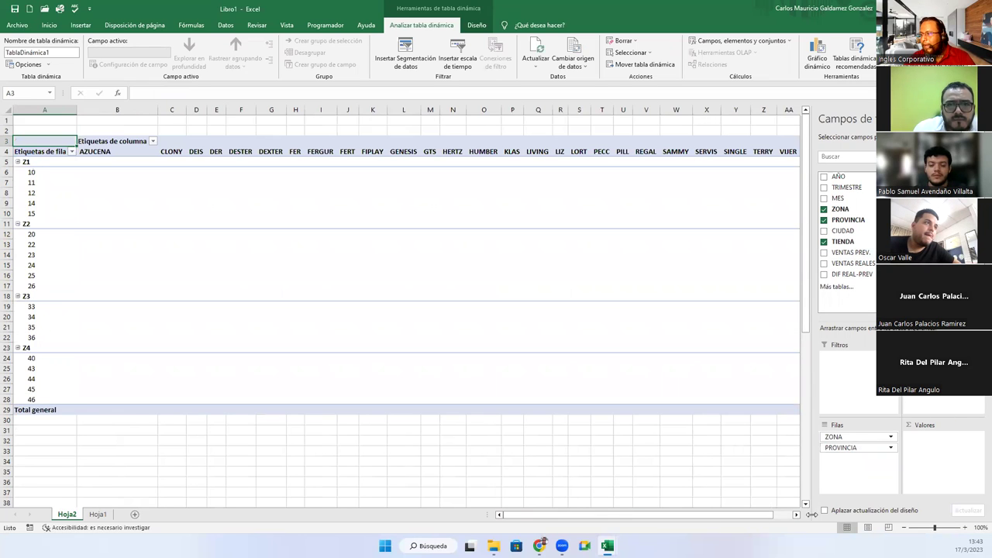
pyautogui.click(796, 514)
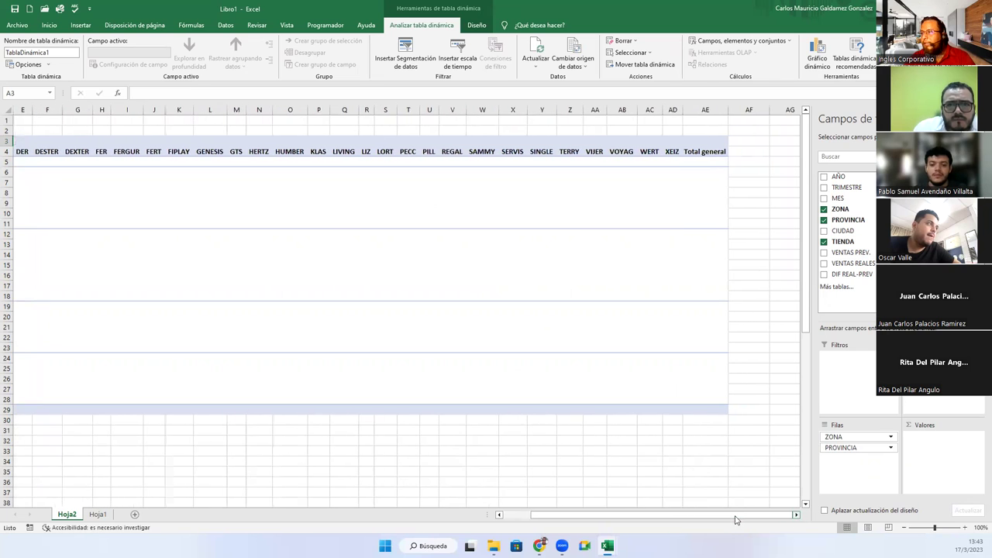
pyautogui.moveTo(728, 520); pyautogui.dragTo(474, 505)
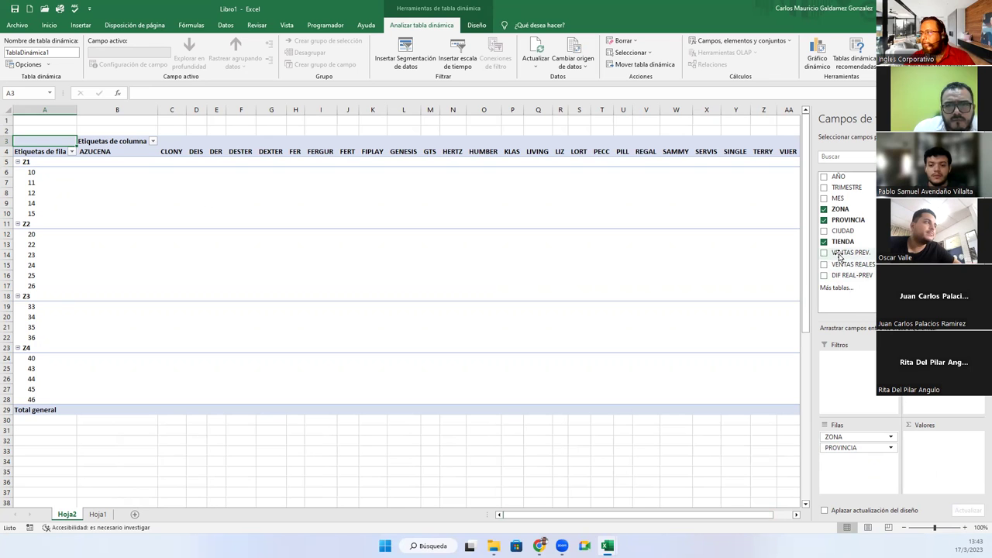
# - Sum VENTAS PREV. as the pivot values and swap the layout so TIENDA is in rows and ZONA and PROVINCIA in columns
pyautogui.moveTo(840, 256); pyautogui.dragTo(942, 459)
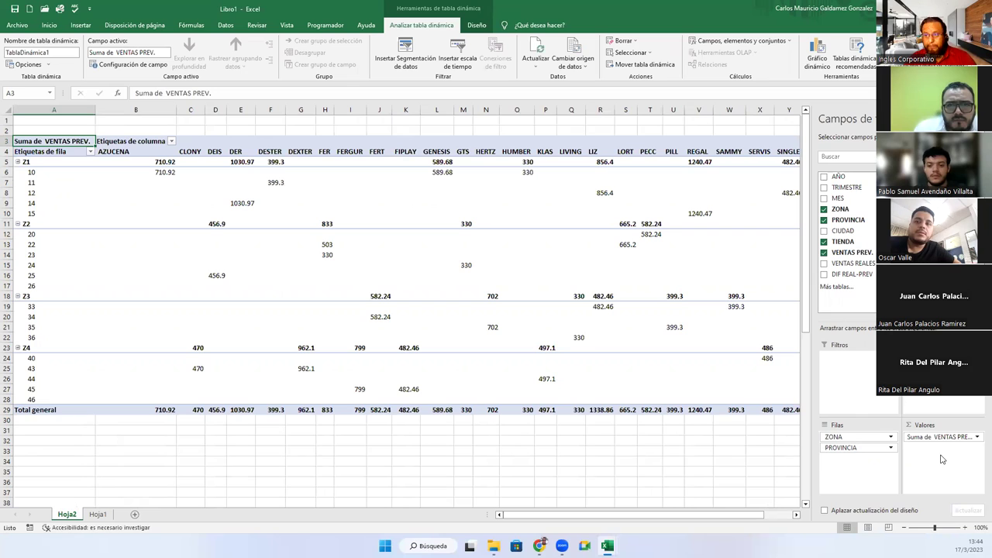
pyautogui.moveTo(872, 409); pyautogui.dragTo(931, 397)
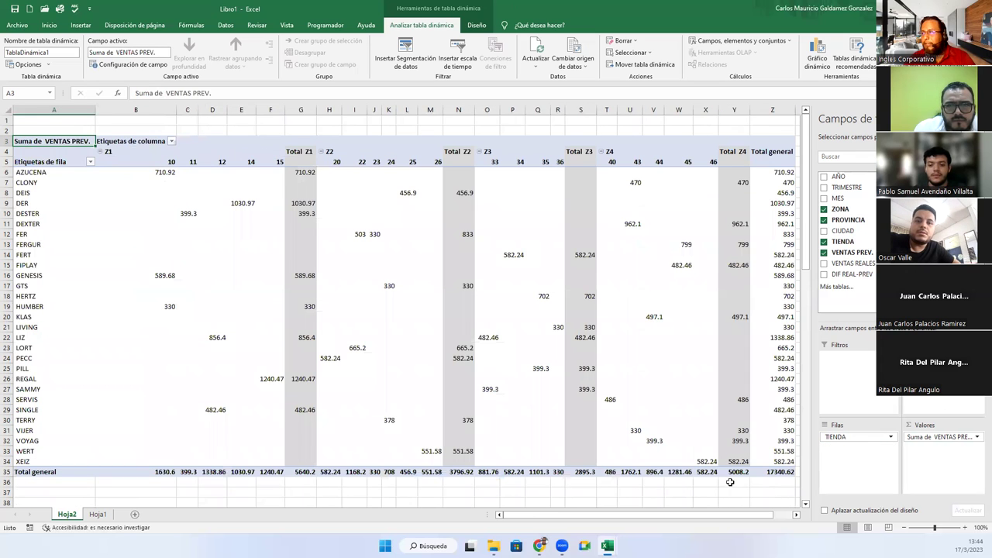
pyautogui.click(796, 515)
pyautogui.moveTo(731, 518); pyautogui.dragTo(599, 511)
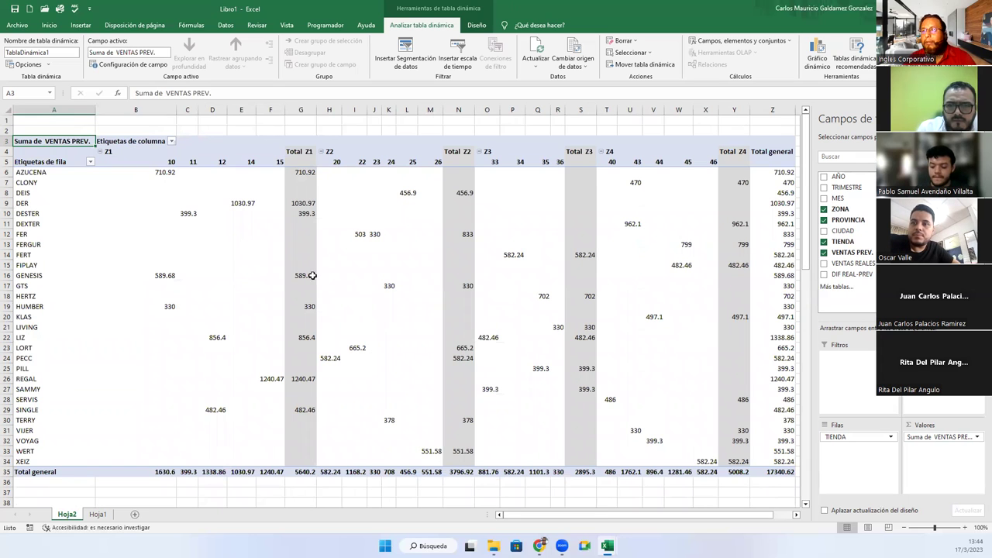
# - Apply the Contabilidad number format to all pivot table values, from B6 through the grand totals
pyautogui.moveTo(137, 173); pyautogui.dragTo(758, 470)
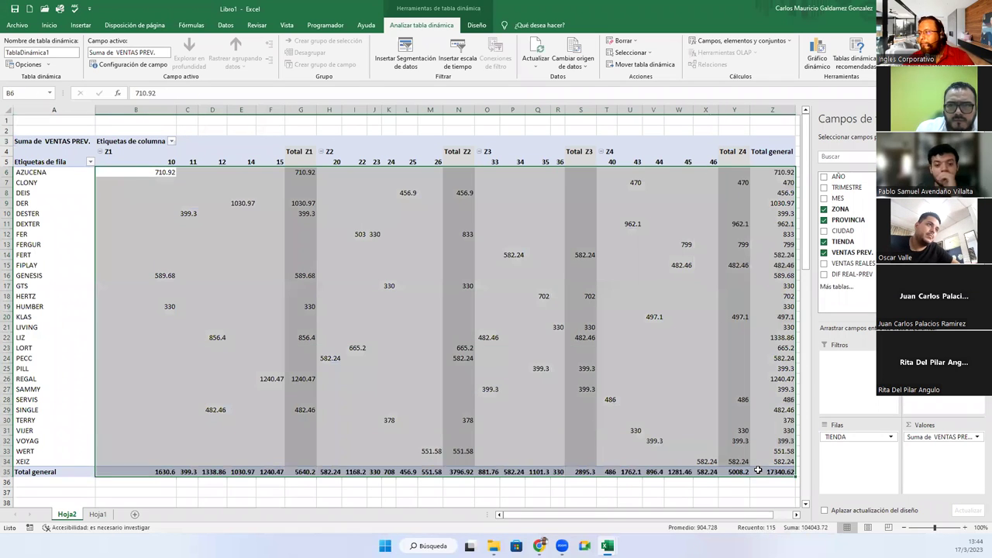
pyautogui.click(50, 26)
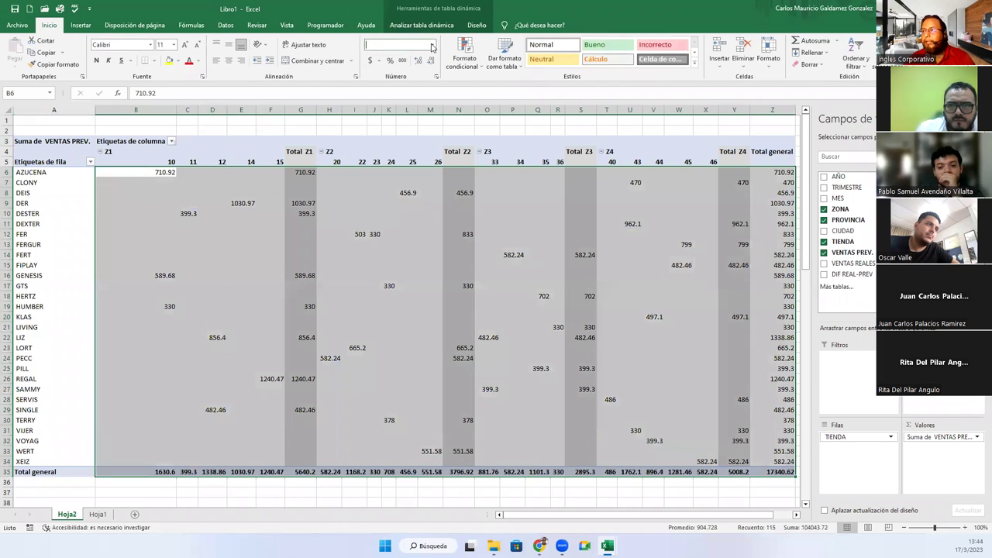
pyautogui.click(433, 46)
pyautogui.click(409, 129)
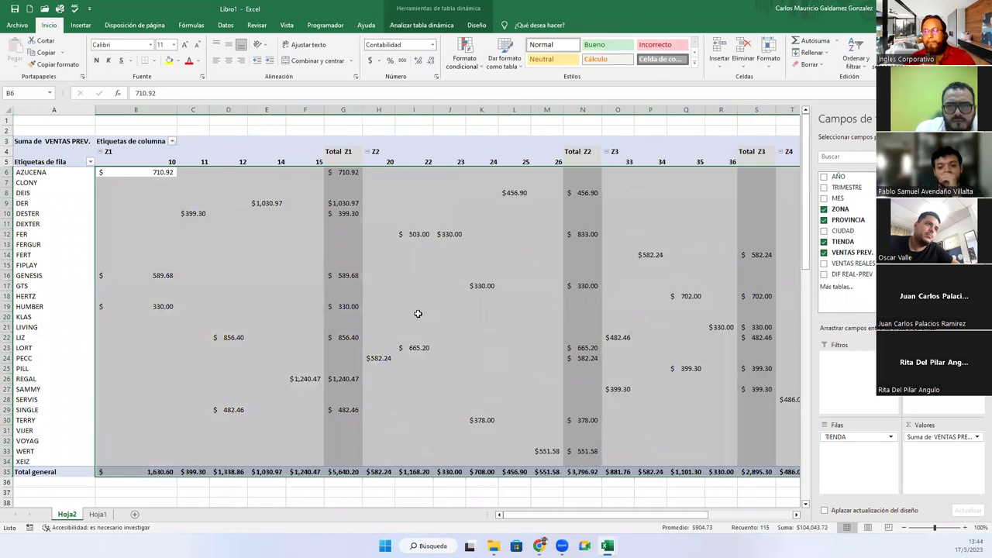
pyautogui.click(180, 216)
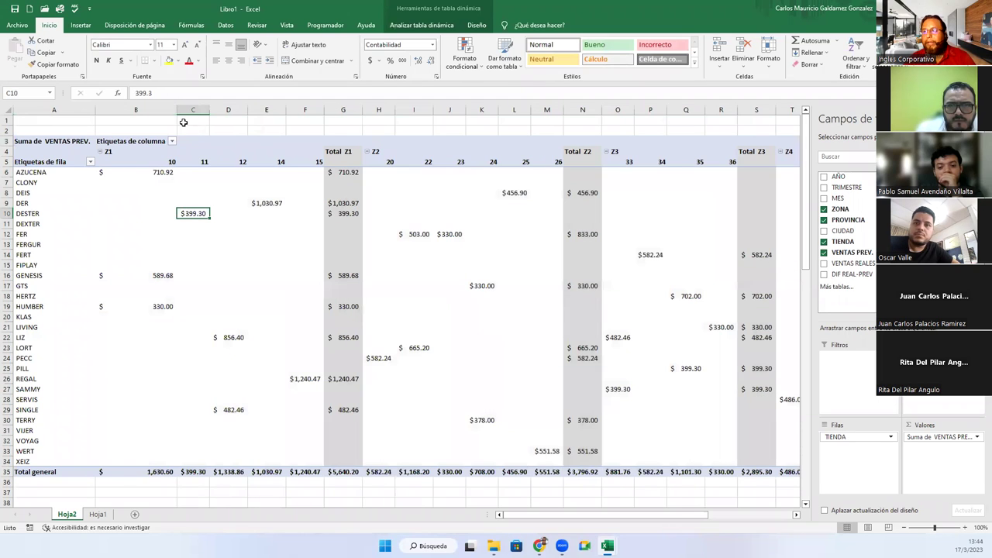
pyautogui.moveTo(177, 109); pyautogui.dragTo(158, 116)
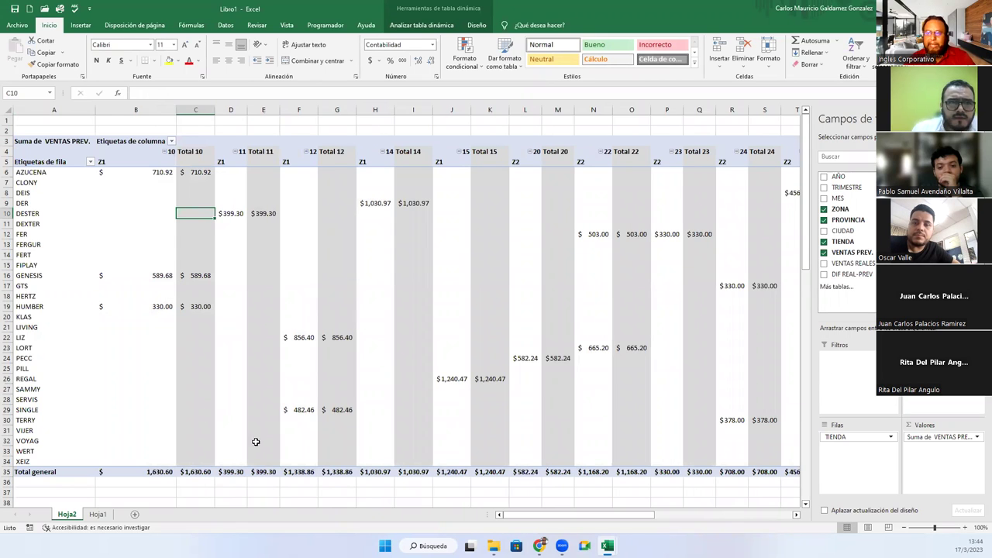
# - Examine the ZONA and PROVINCIA columns of the source table on Hoja1 and their filter lists without filtering
pyautogui.click(97, 514)
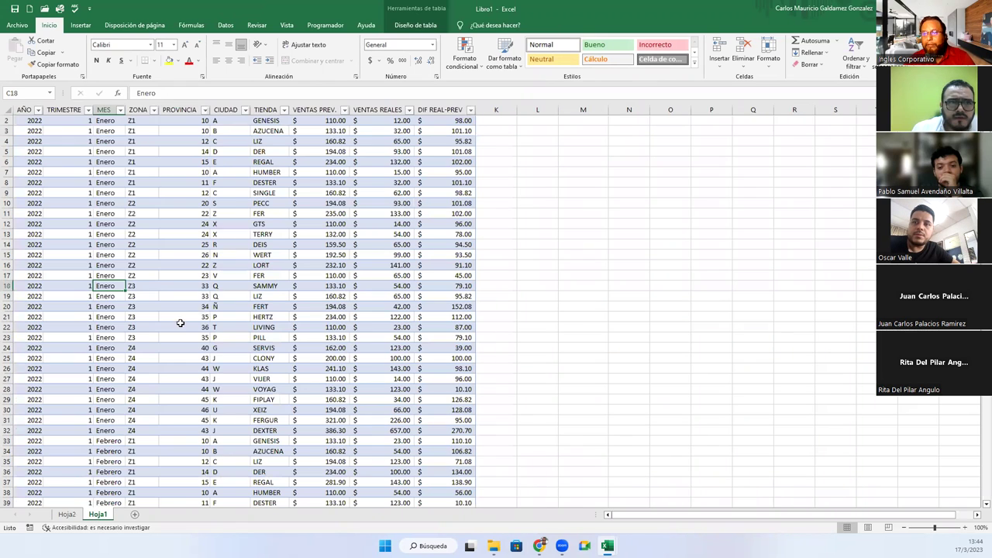
pyautogui.click(133, 142)
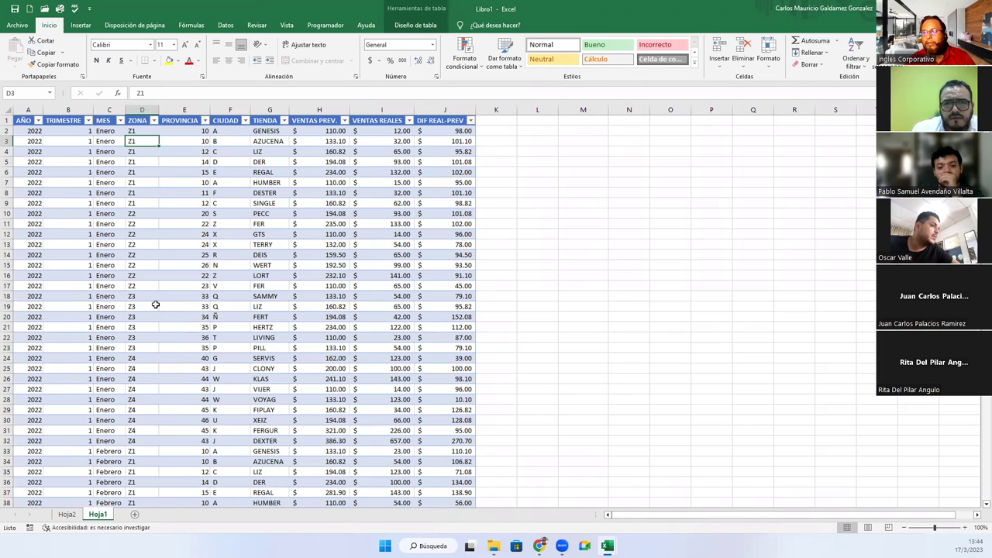
pyautogui.moveTo(184, 131); pyautogui.dragTo(184, 337)
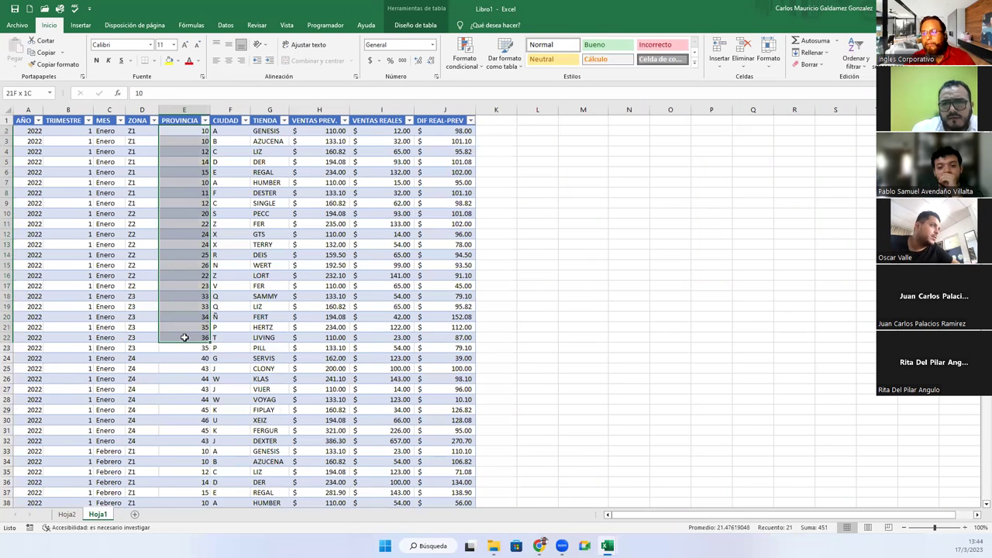
pyautogui.click(205, 120)
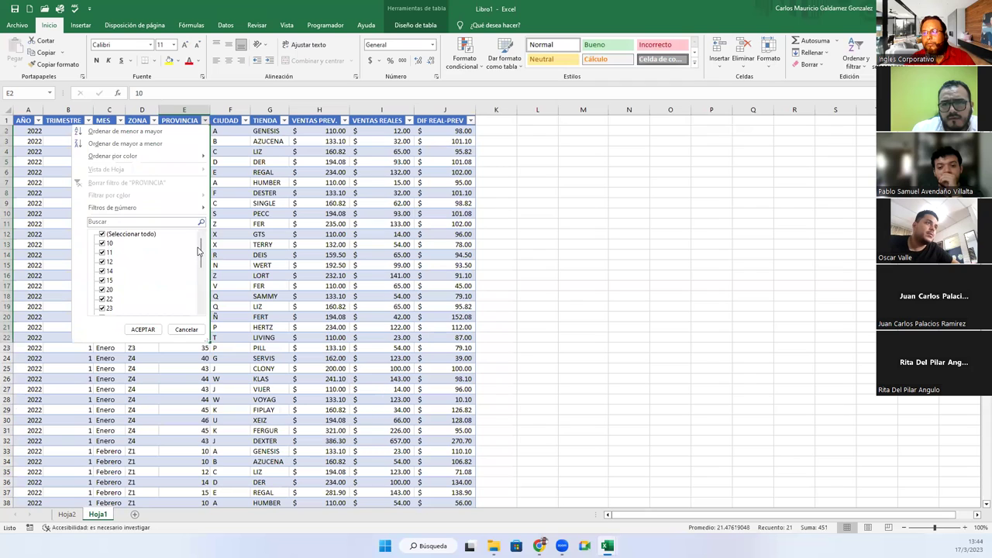
pyautogui.click(186, 329)
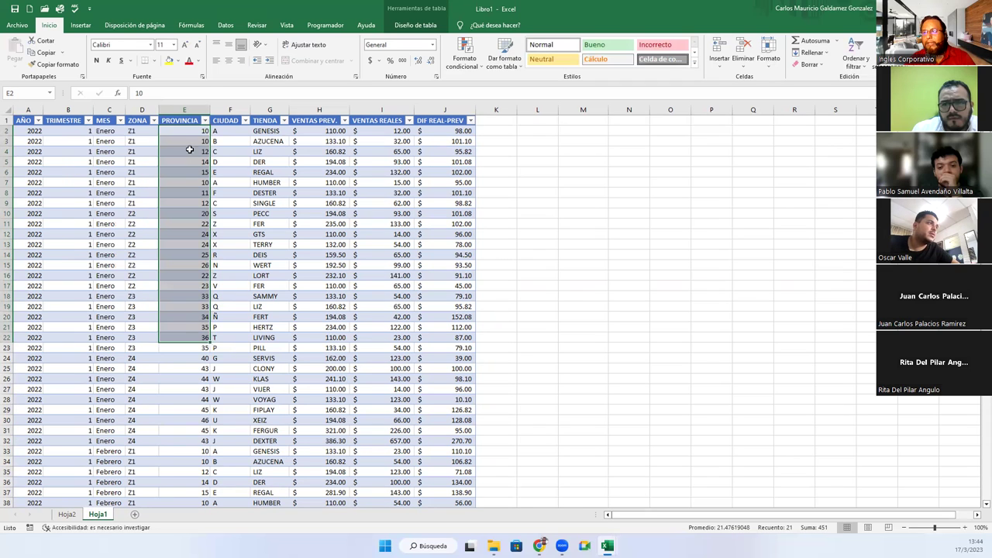
pyautogui.click(154, 120)
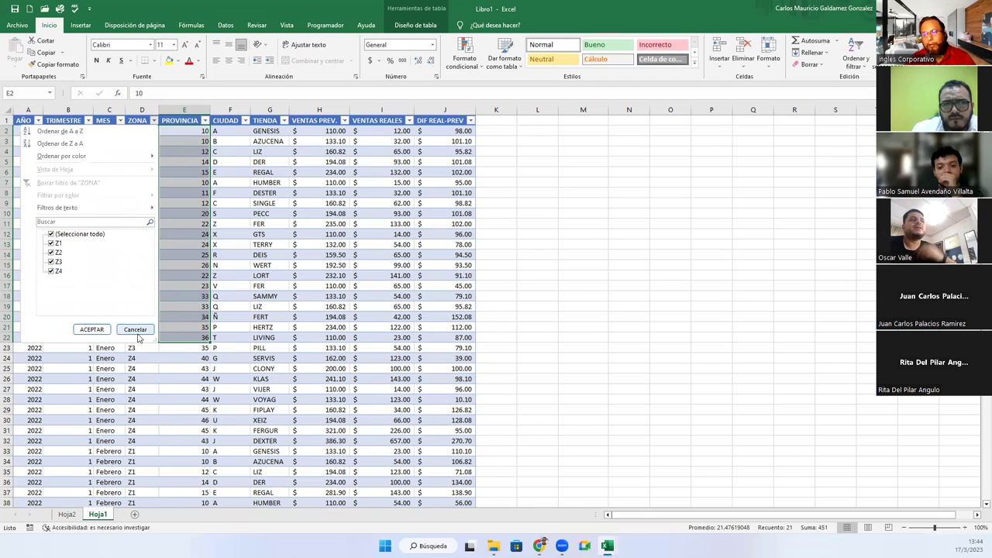
pyautogui.click(136, 332)
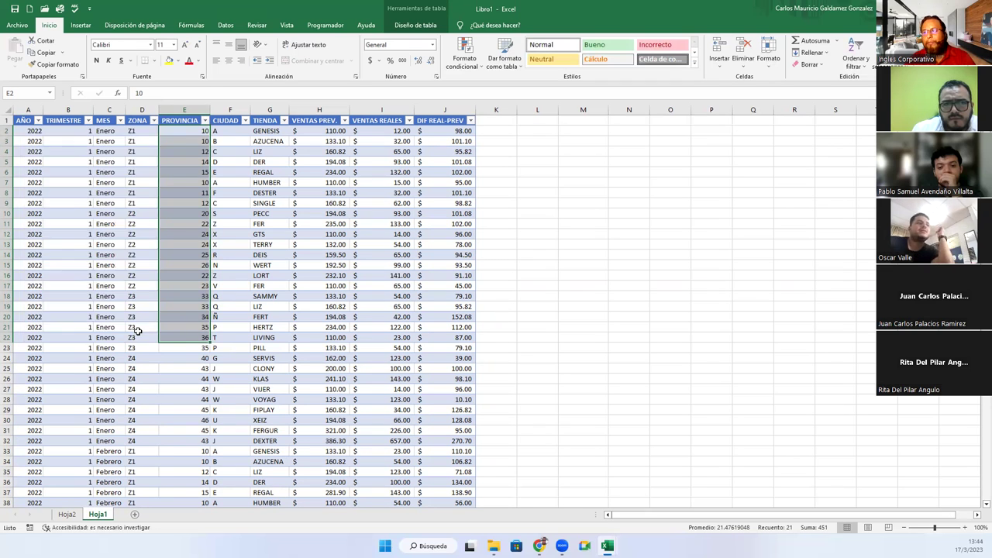
# - Remove the PROVINCIA field from the pivot table on Hoja2 and select the store labels from AZUCENA to XEIZ
pyautogui.click(67, 514)
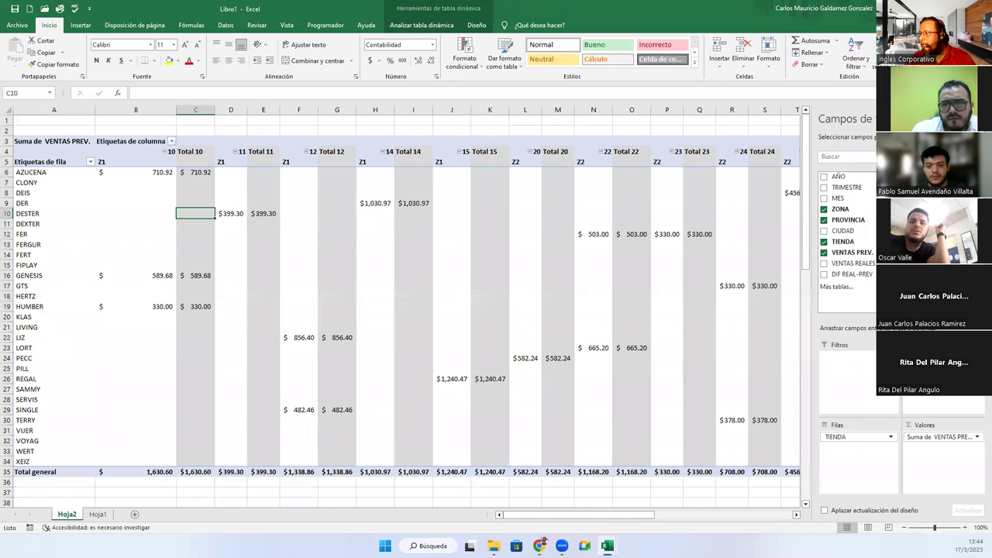
pyautogui.click(824, 220)
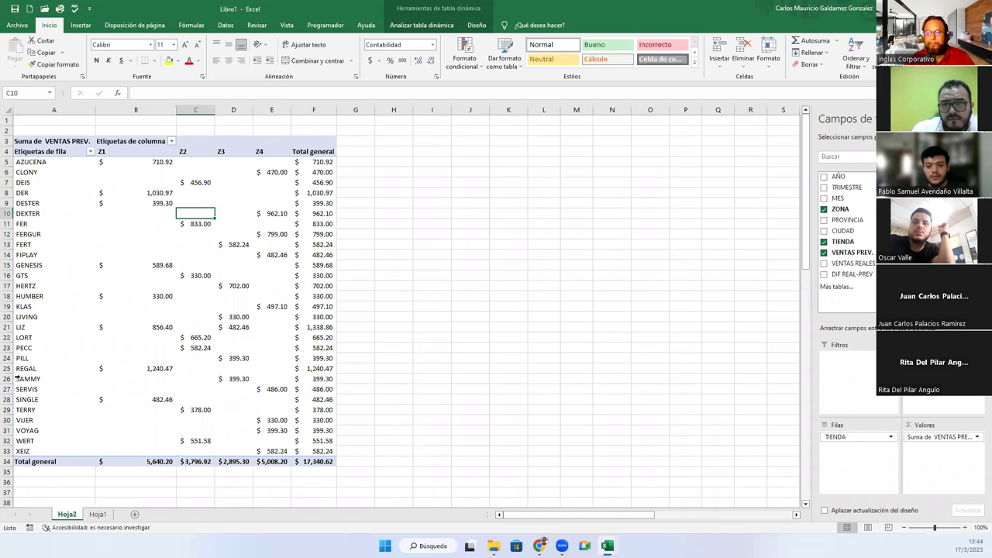
pyautogui.click(96, 379)
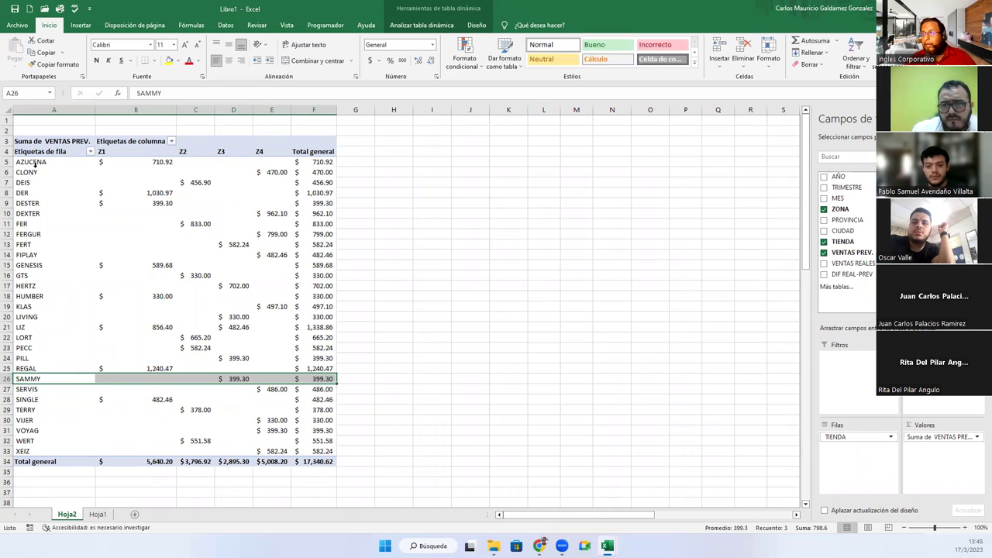
pyautogui.click(35, 162)
pyautogui.click(34, 162)
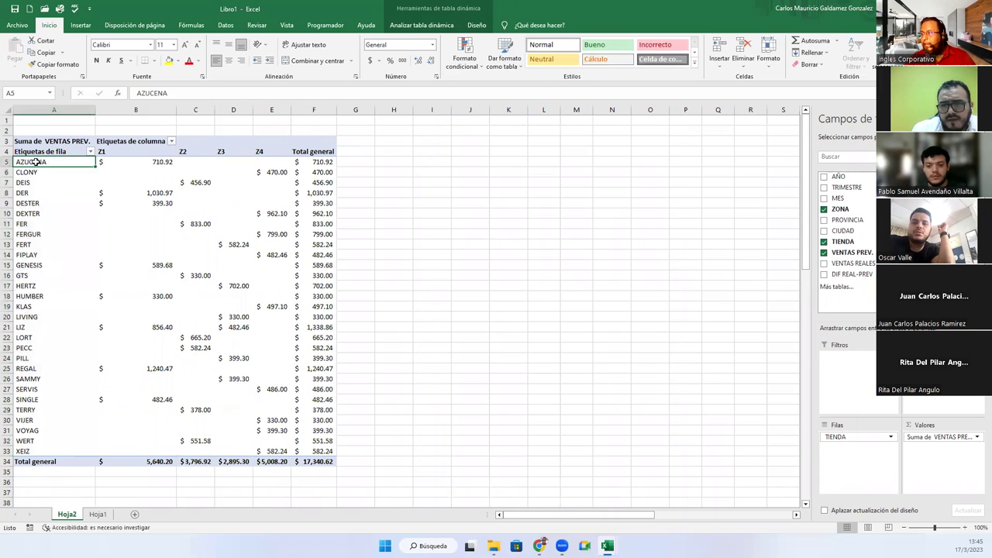
pyautogui.moveTo(46, 452); pyautogui.dragTo(50, 161)
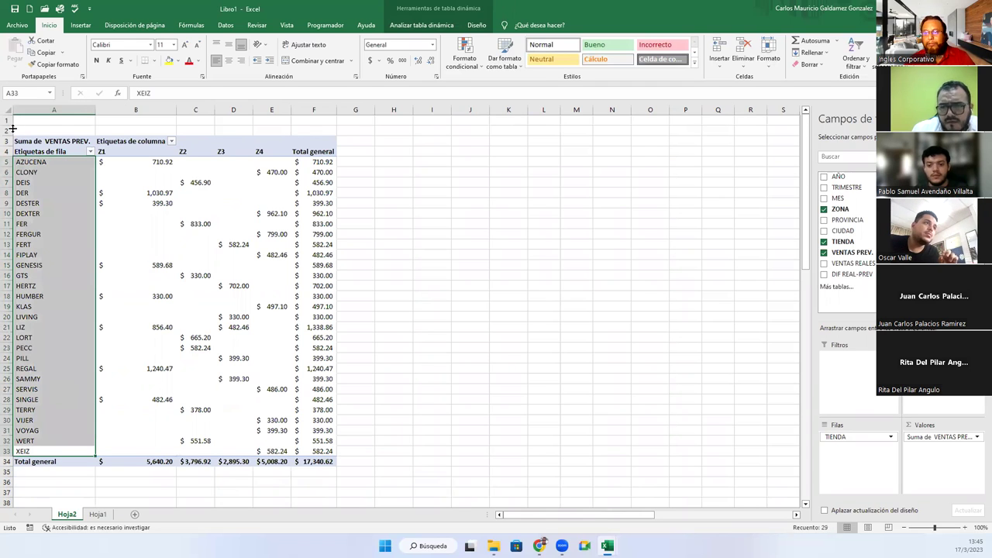
# - Delete empty row 1 above the pivot table and check the zone headings and the Total general column
pyautogui.rightClick(8, 121)
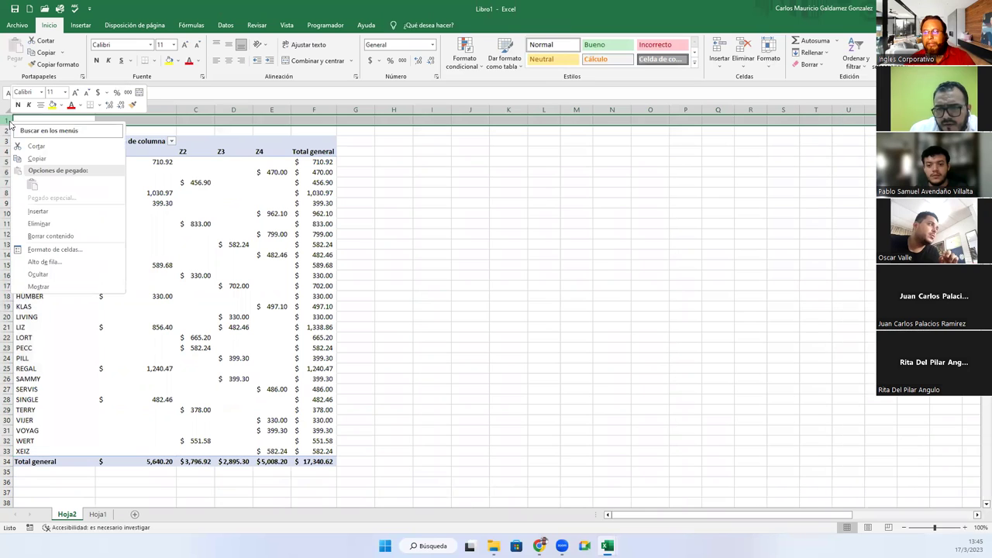
pyautogui.click(53, 223)
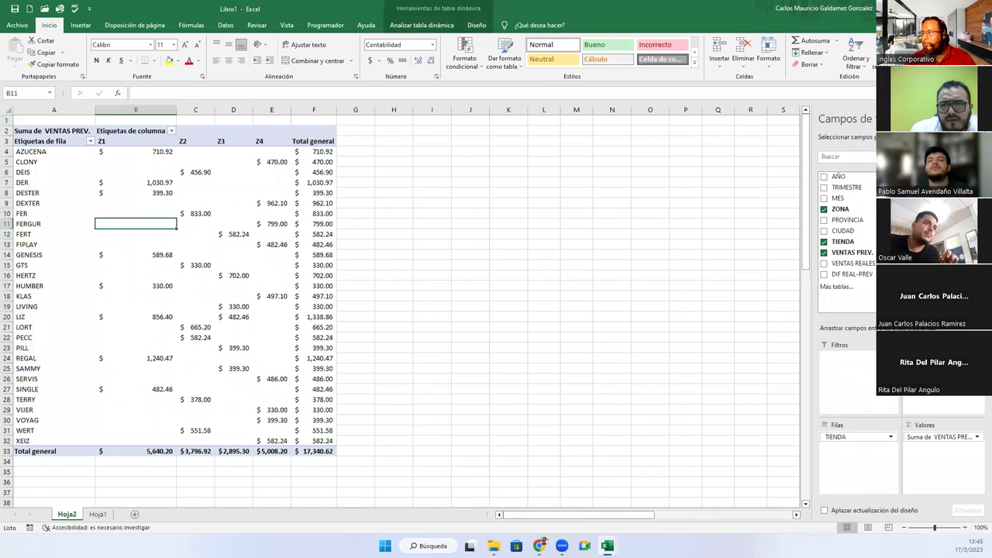
pyautogui.click(120, 146)
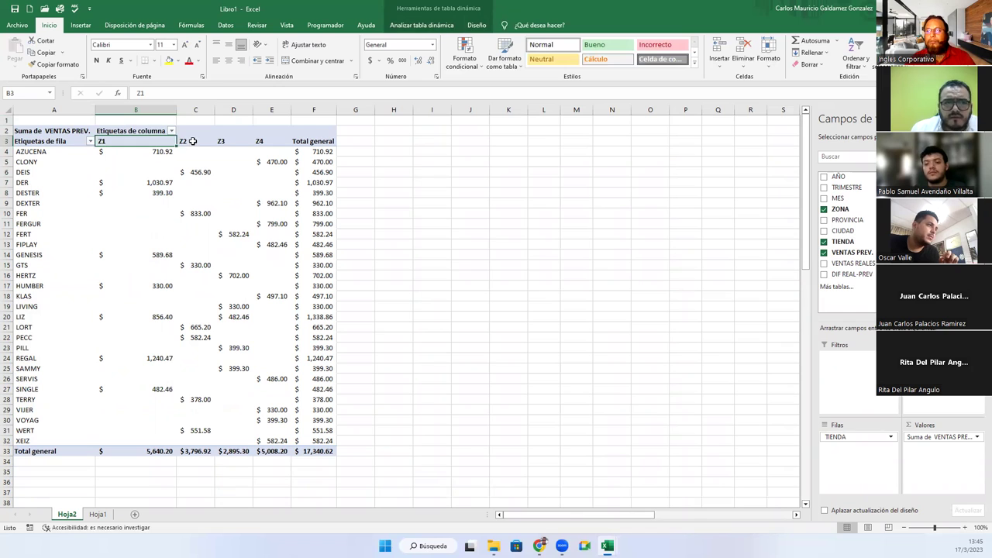
pyautogui.click(233, 141)
pyautogui.click(261, 136)
pyautogui.click(267, 141)
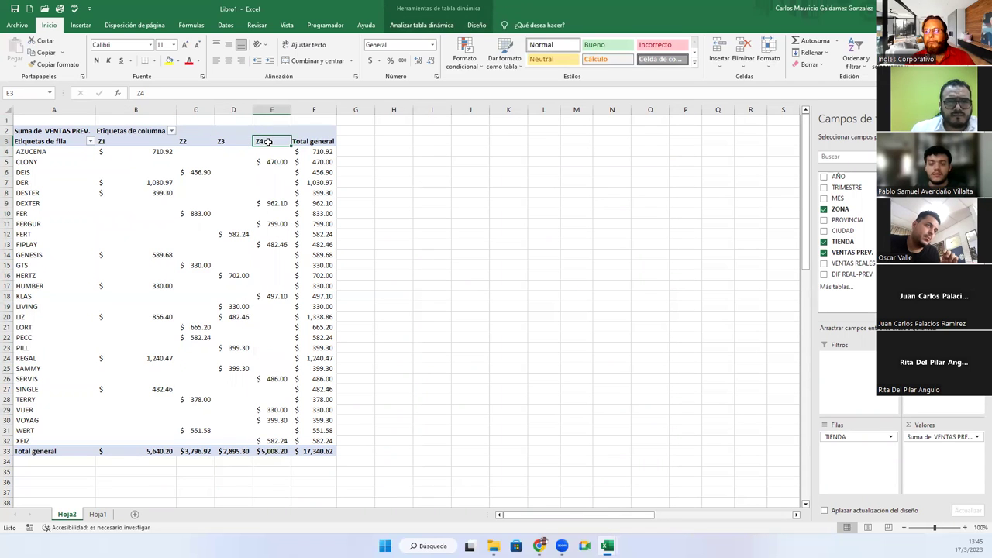
pyautogui.moveTo(312, 150); pyautogui.dragTo(314, 450)
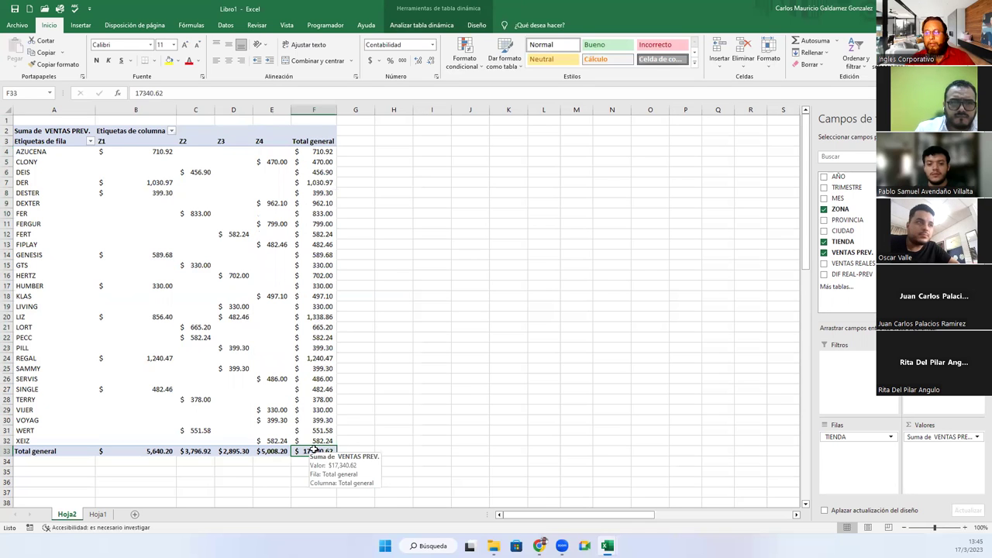
pyautogui.click(124, 263)
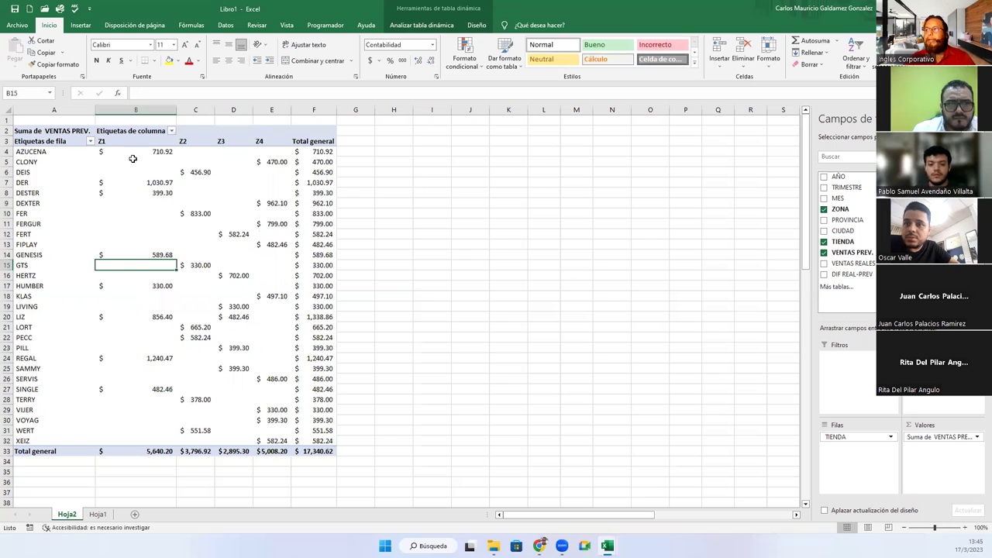
# - Apply the light blue pivot table style Azul claro, Estilo de tabla dinámica medio 20 to the pivot table
pyautogui.click(478, 27)
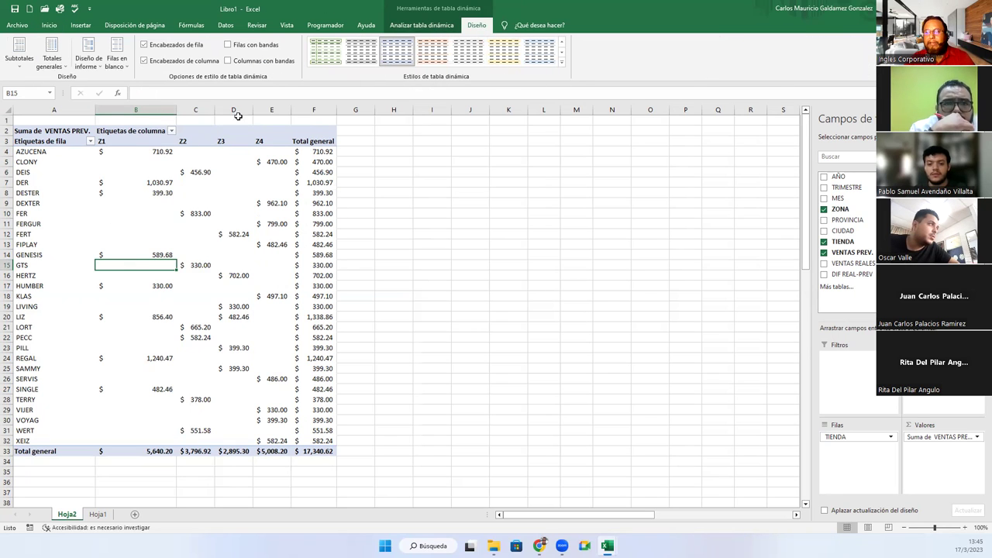
pyautogui.click(561, 62)
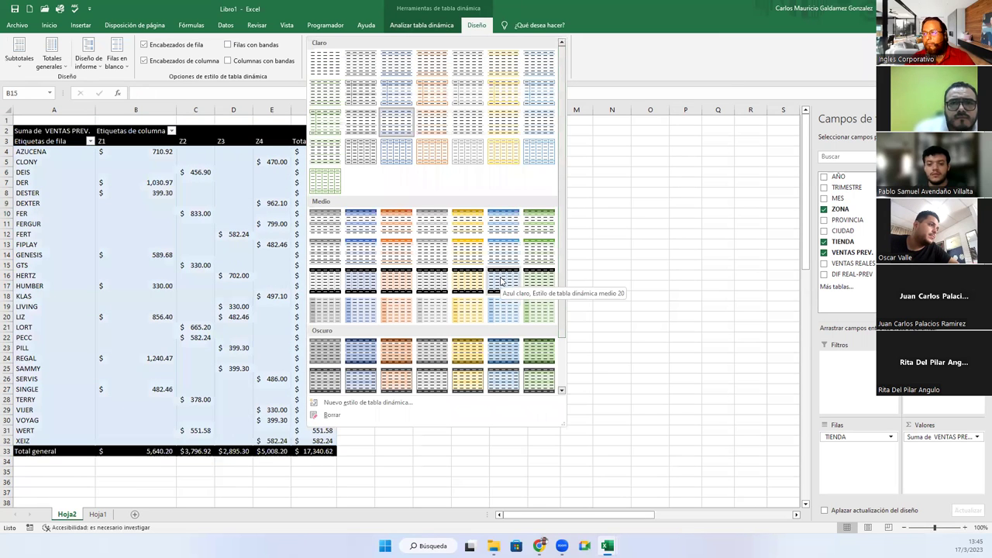
pyautogui.scroll(-1, 500, 284)
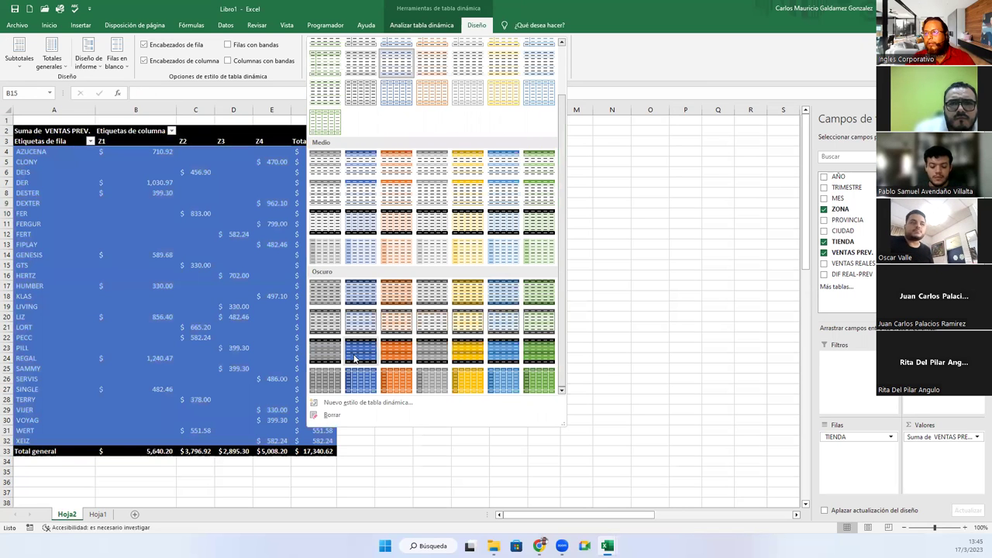
pyautogui.click(510, 228)
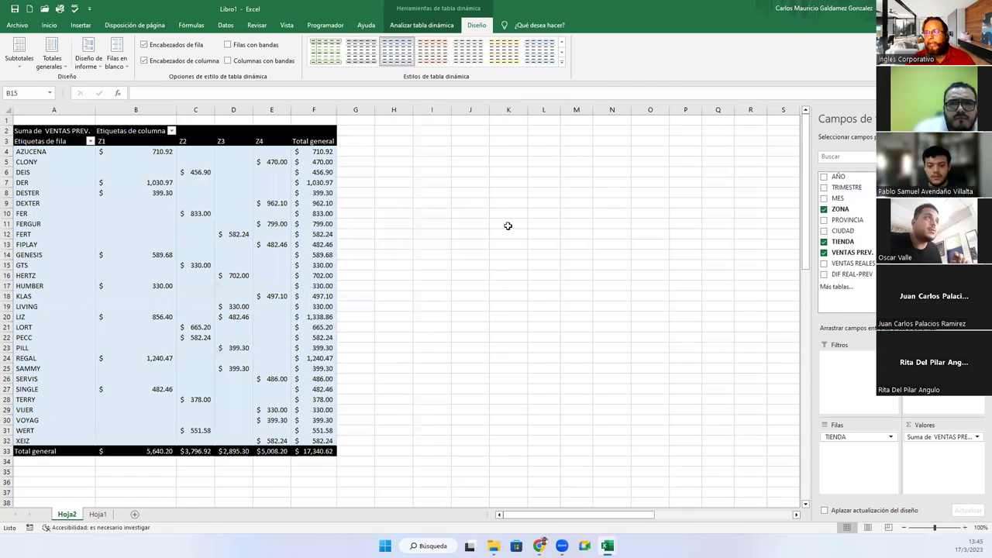
pyautogui.click(178, 256)
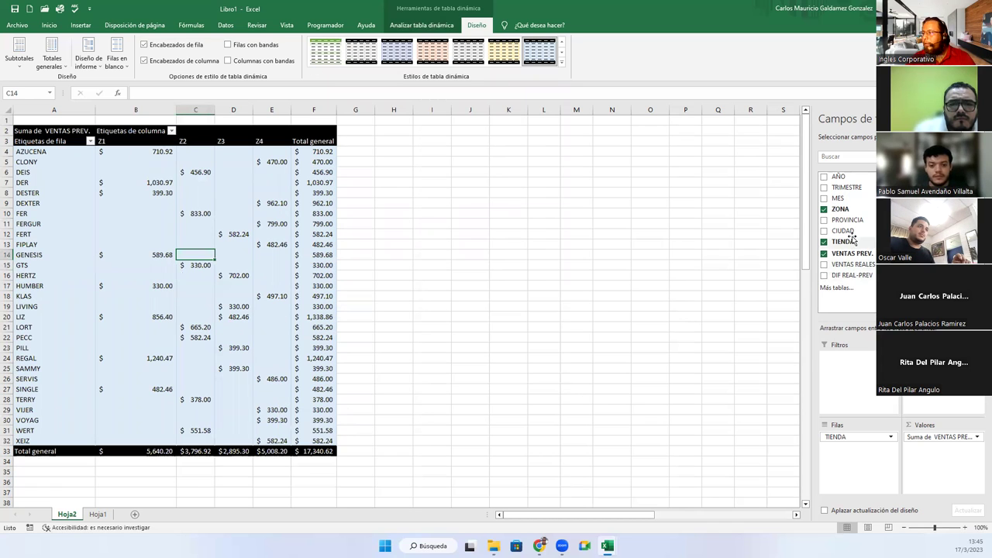
# - Try MES as a second row field beneath TIENDA, review the monthly breakdown and remove the field again
pyautogui.moveTo(843, 231); pyautogui.dragTo(855, 447)
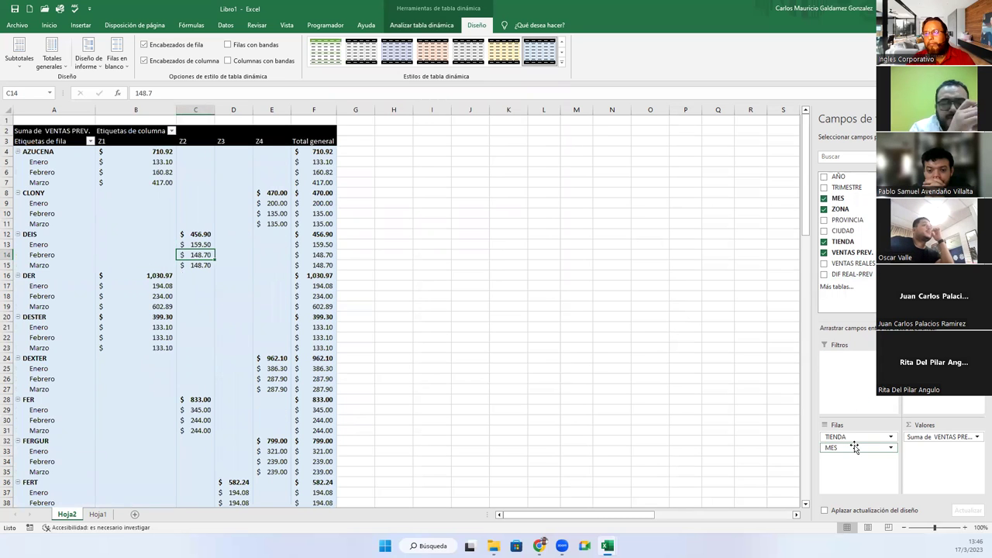
pyautogui.scroll(-20, 194, 303)
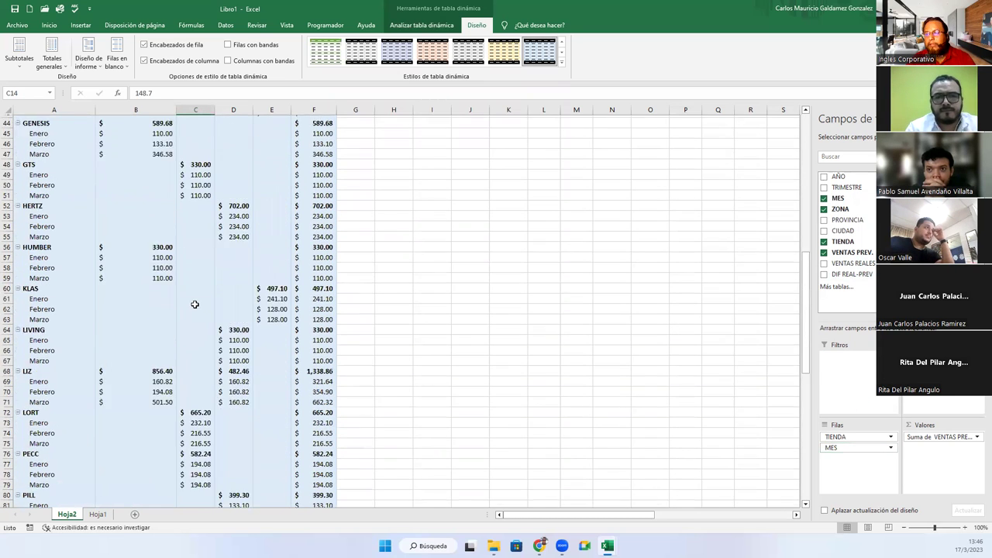
pyautogui.moveTo(833, 447); pyautogui.dragTo(871, 271)
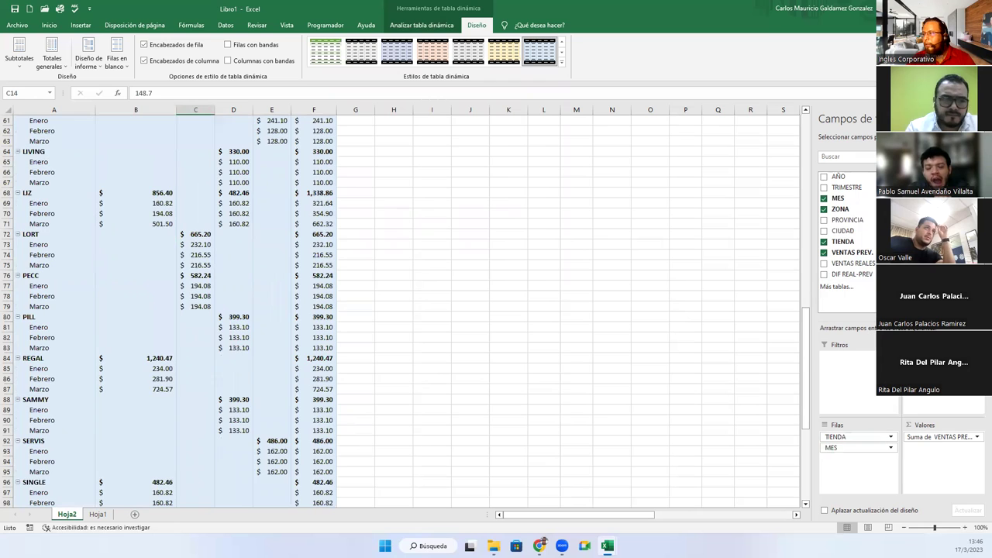
pyautogui.moveTo(846, 188); pyautogui.dragTo(868, 304)
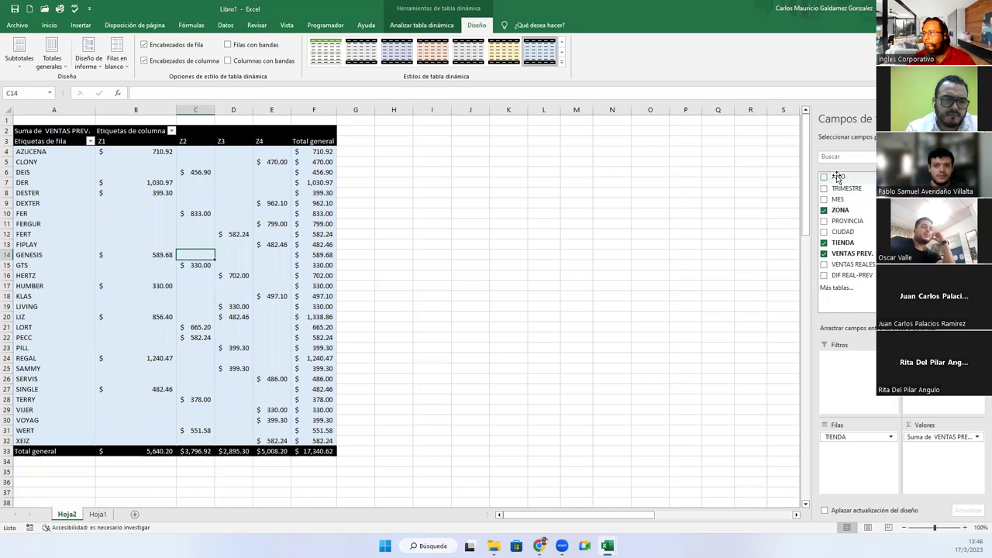
# - Try AÑO as the report filter of the pivot table
pyautogui.moveTo(837, 178); pyautogui.dragTo(862, 370)
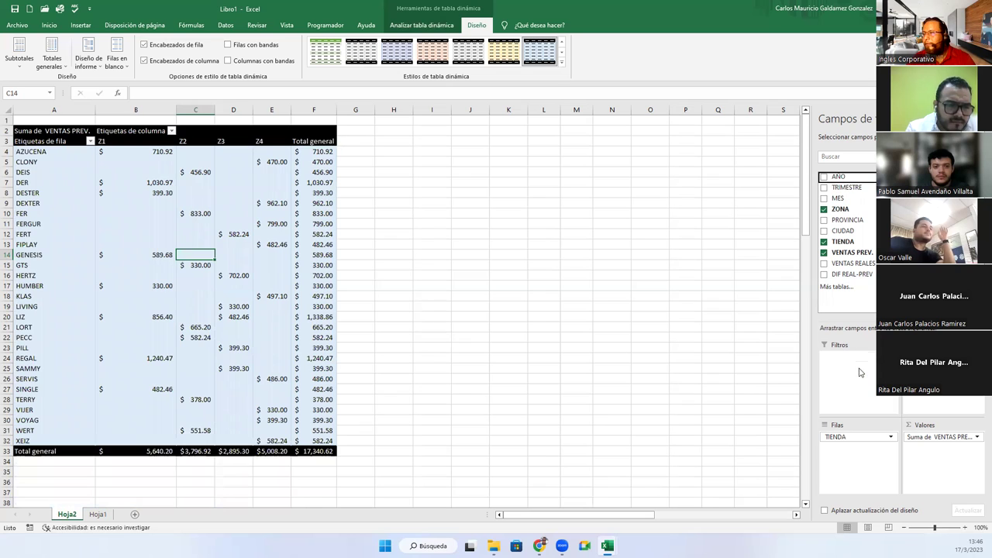
pyautogui.click(172, 123)
pyautogui.click(172, 123)
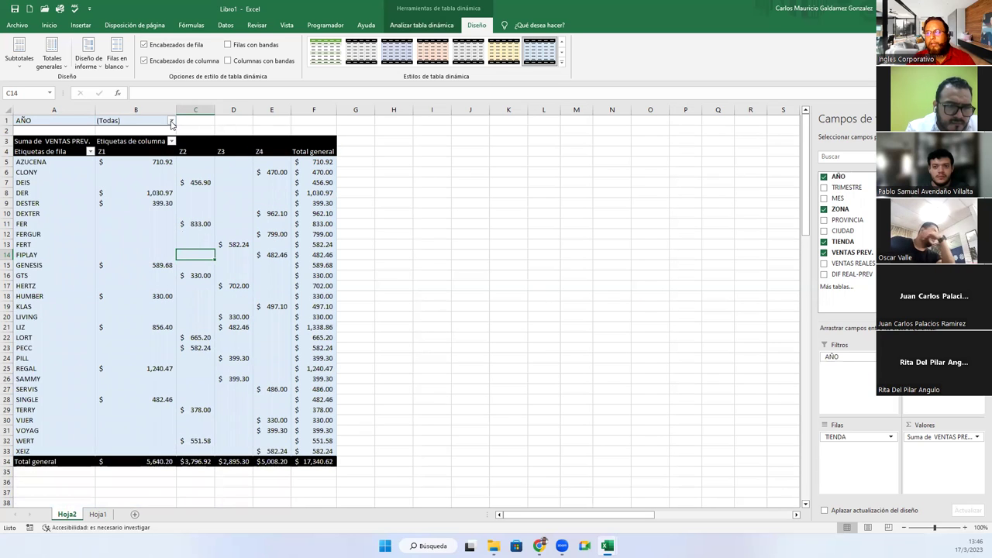
# - Replace AÑO with MES as the pivot table's report filter and check its list of months without filtering
pyautogui.moveTo(832, 361); pyautogui.dragTo(859, 372)
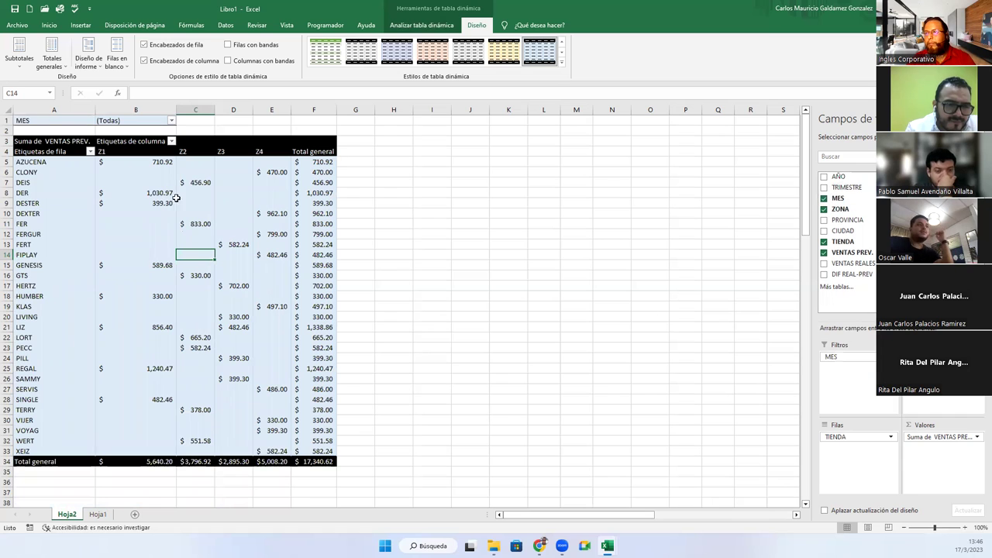
pyautogui.click(172, 120)
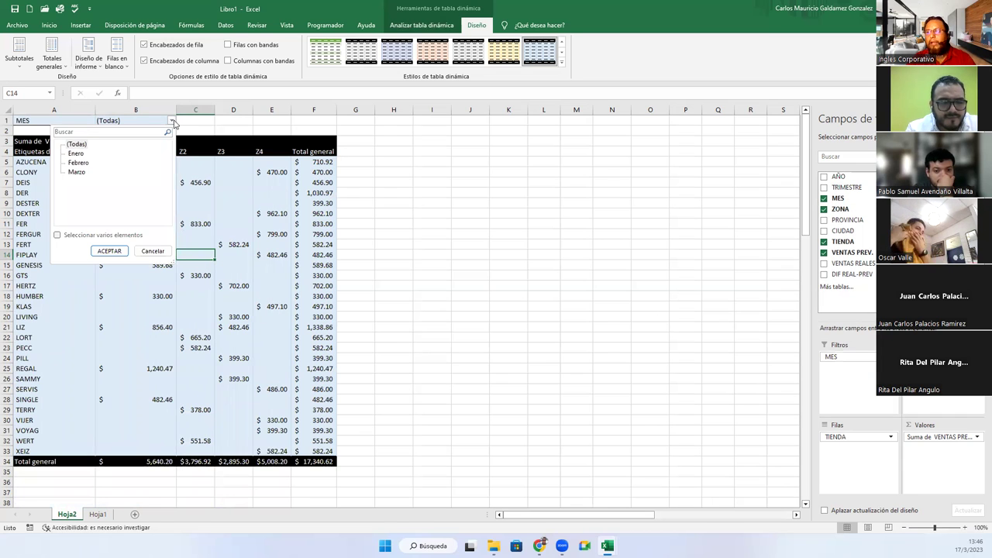
pyautogui.click(173, 122)
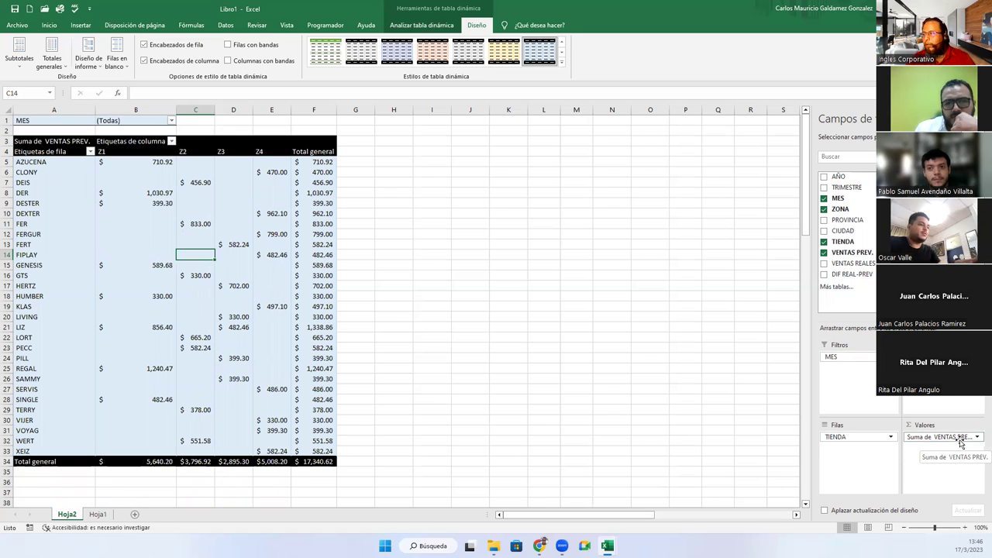
pyautogui.click(208, 318)
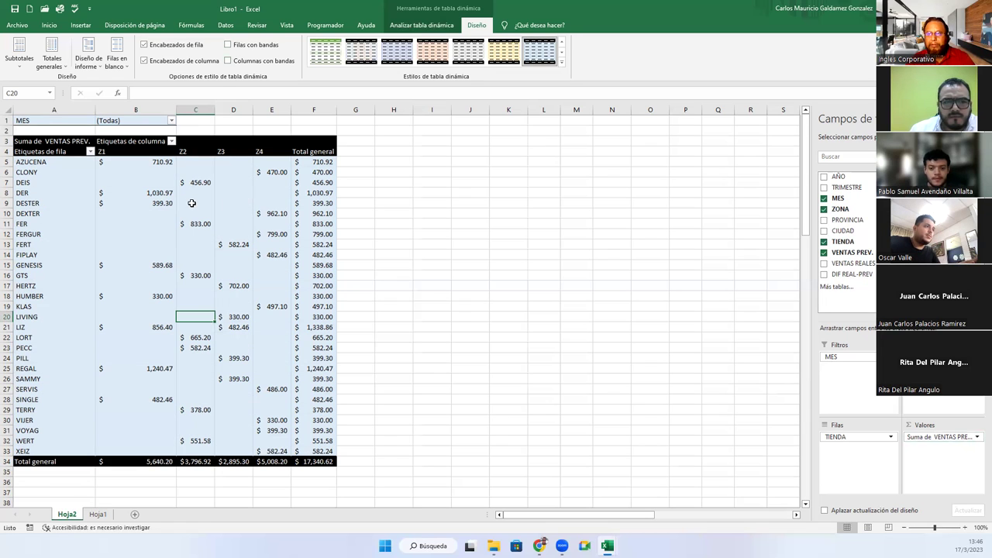
# - Remove the blank line after each pivot item and show the report in compact format
pyautogui.click(124, 68)
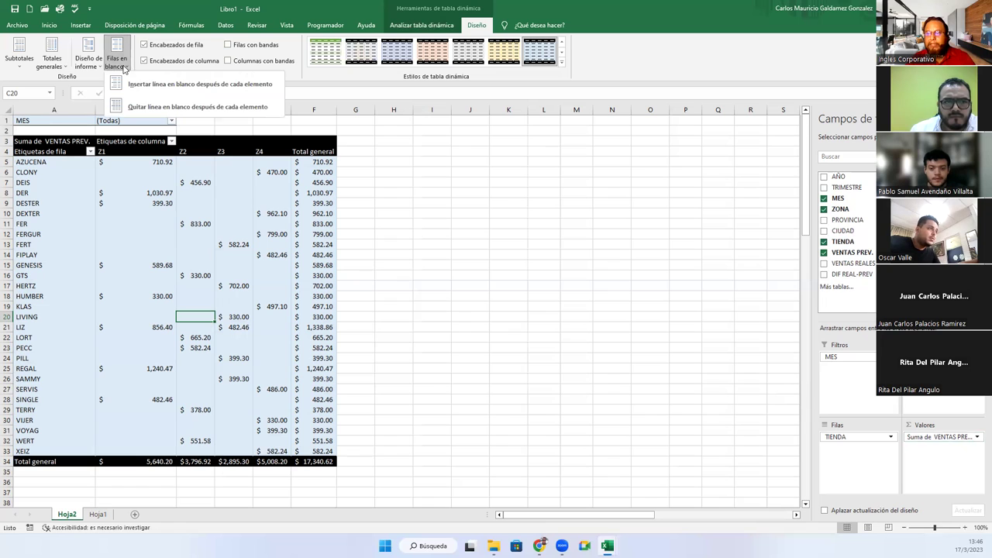
pyautogui.click(142, 109)
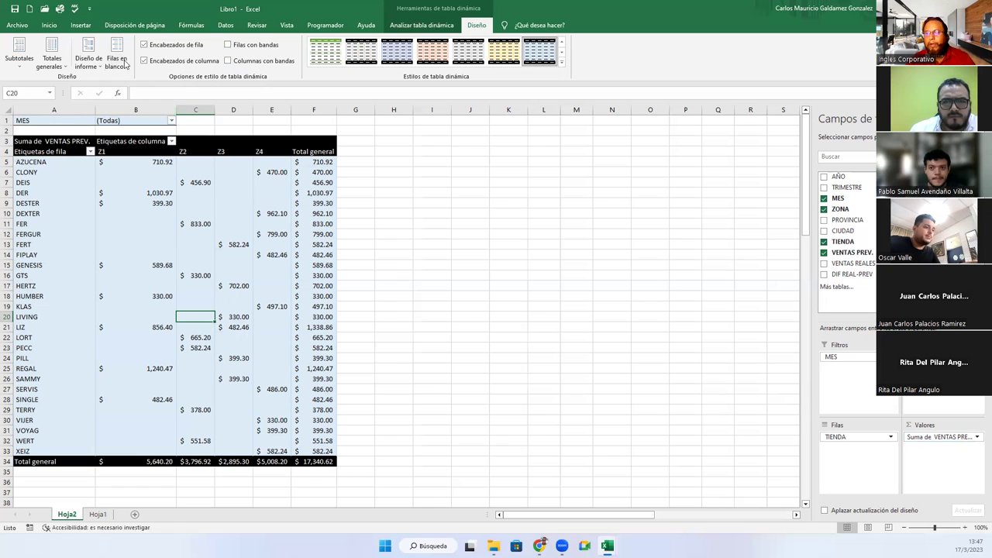
pyautogui.click(98, 72)
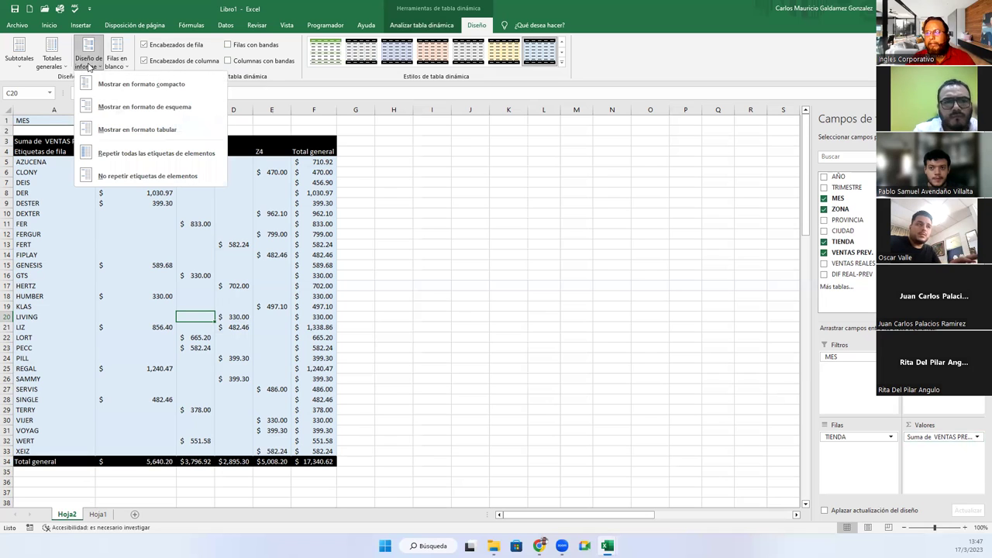
pyautogui.click(171, 84)
# - Compare report layouts by showing the pivot table in tabular format and returning it to compact format
pyautogui.click(89, 58)
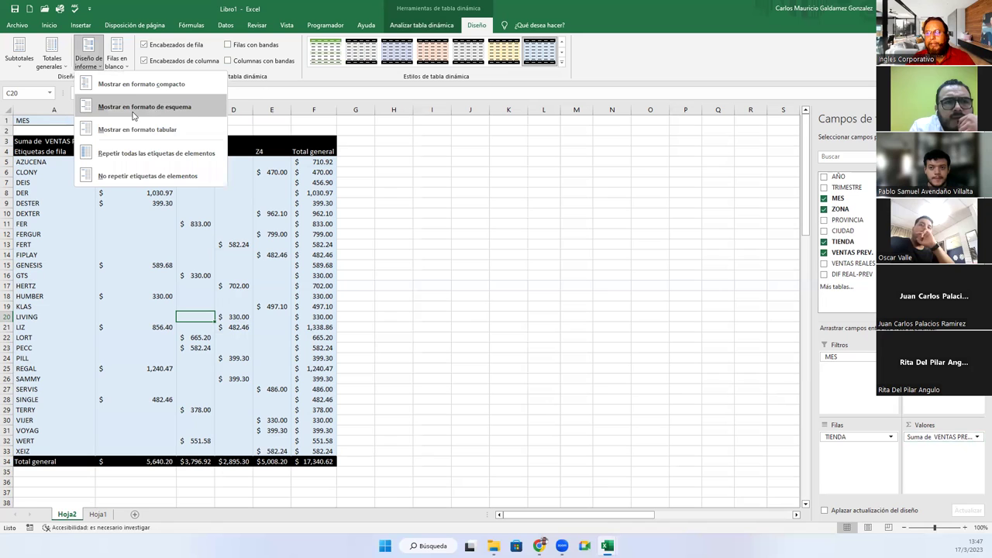
pyautogui.click(177, 131)
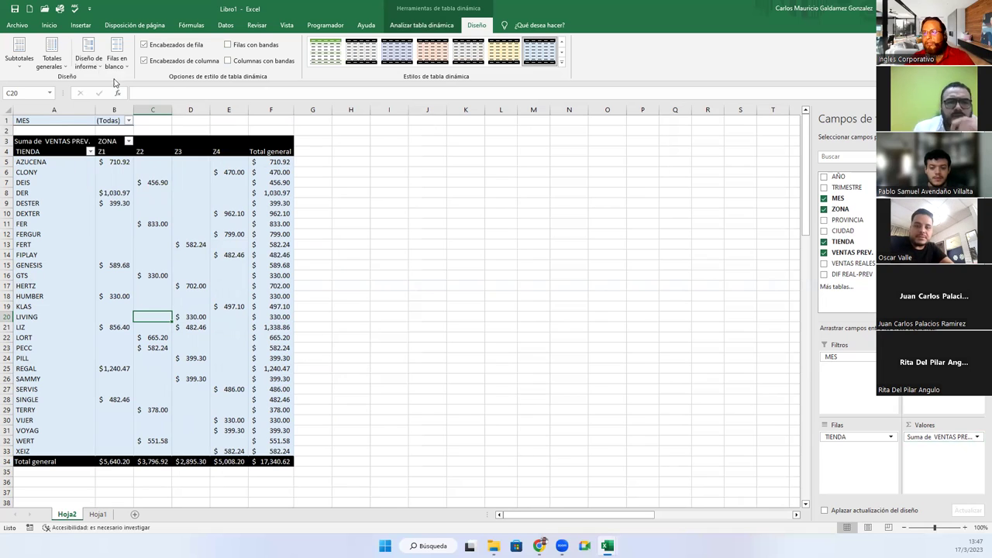
pyautogui.click(98, 71)
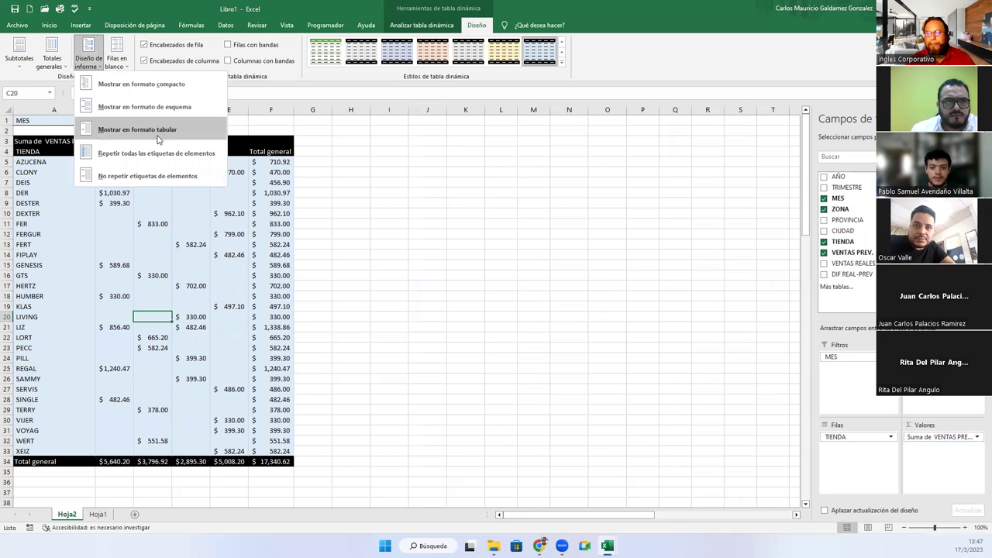
pyautogui.click(141, 134)
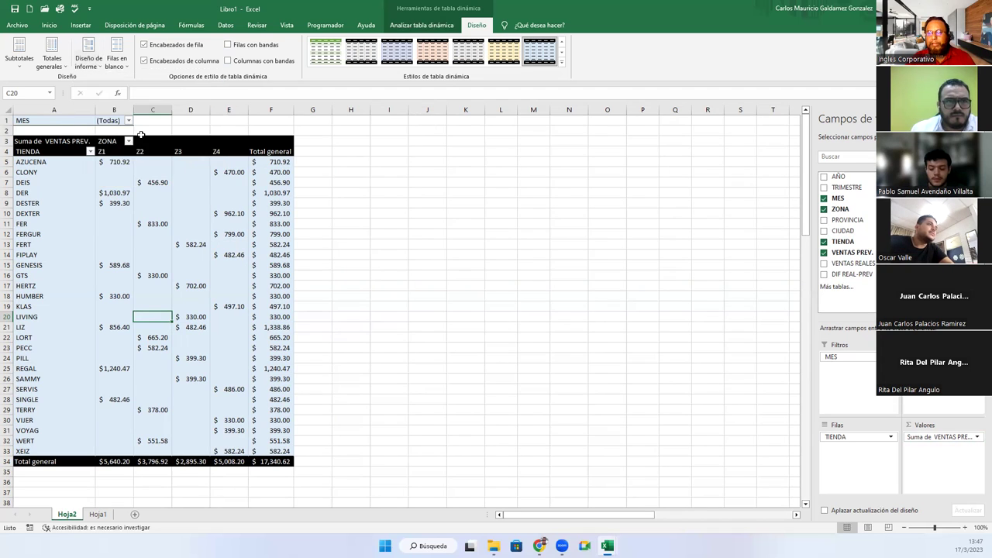
pyautogui.click(89, 63)
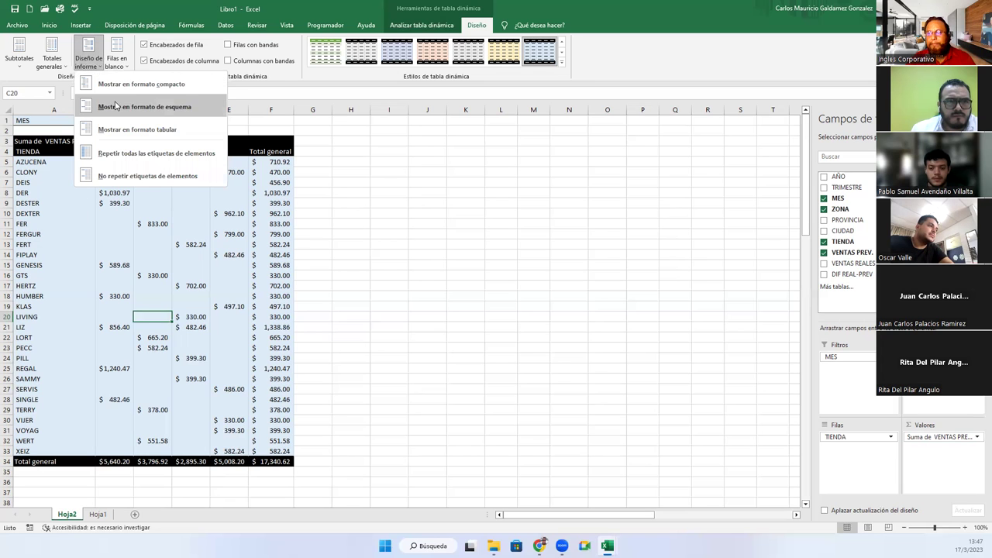
pyautogui.click(121, 87)
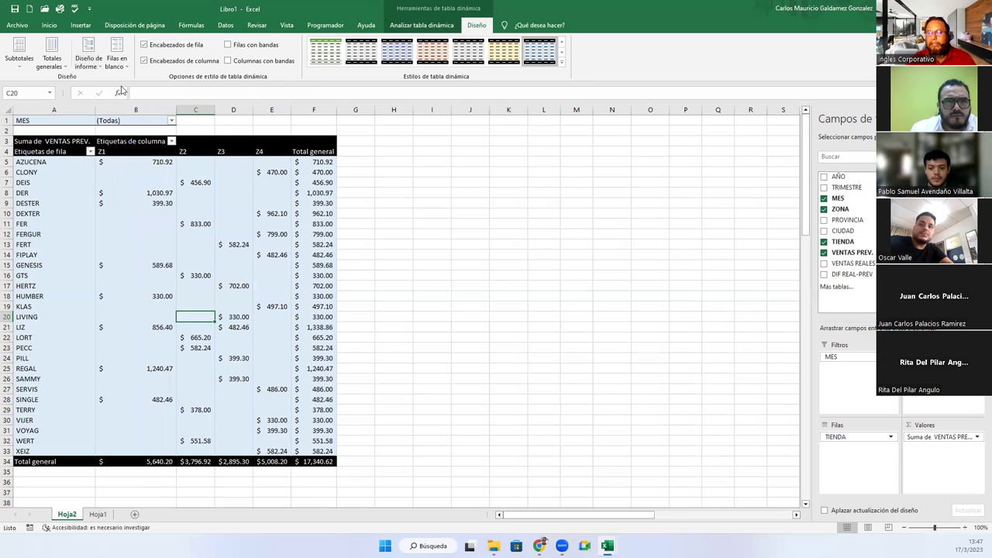
# - Show the pivot table in tabular format and repeat all item labels
pyautogui.click(88, 62)
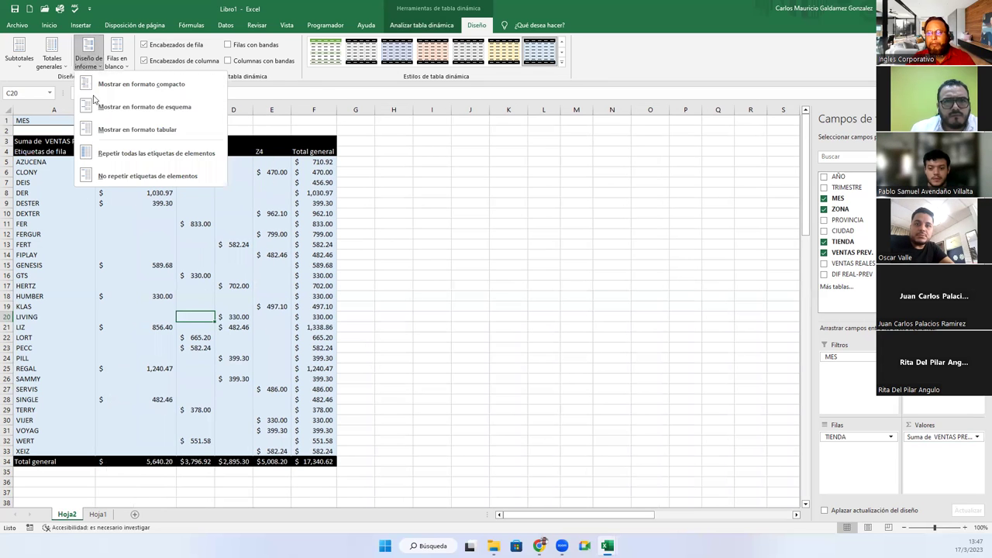
pyautogui.click(113, 133)
pyautogui.click(98, 68)
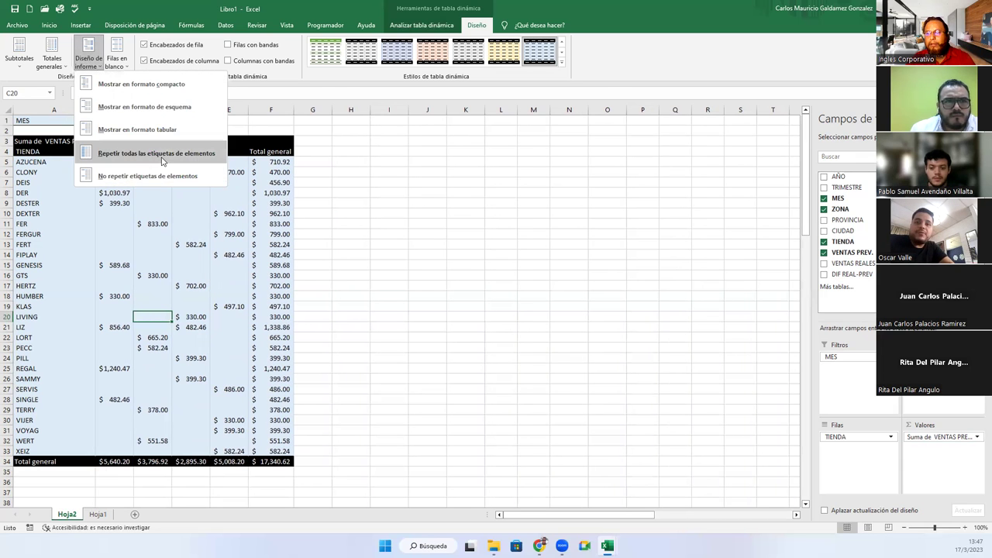
pyautogui.click(162, 158)
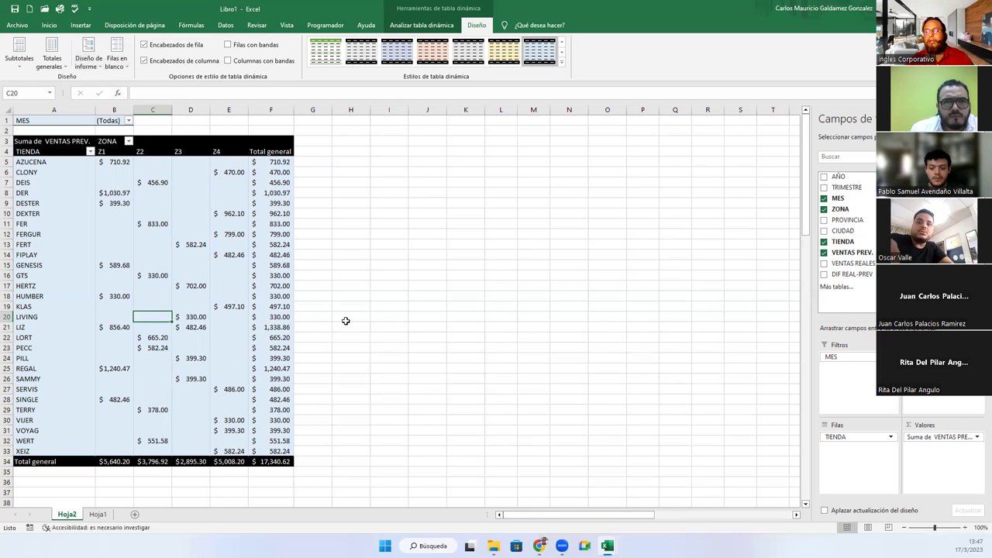
pyautogui.click(419, 26)
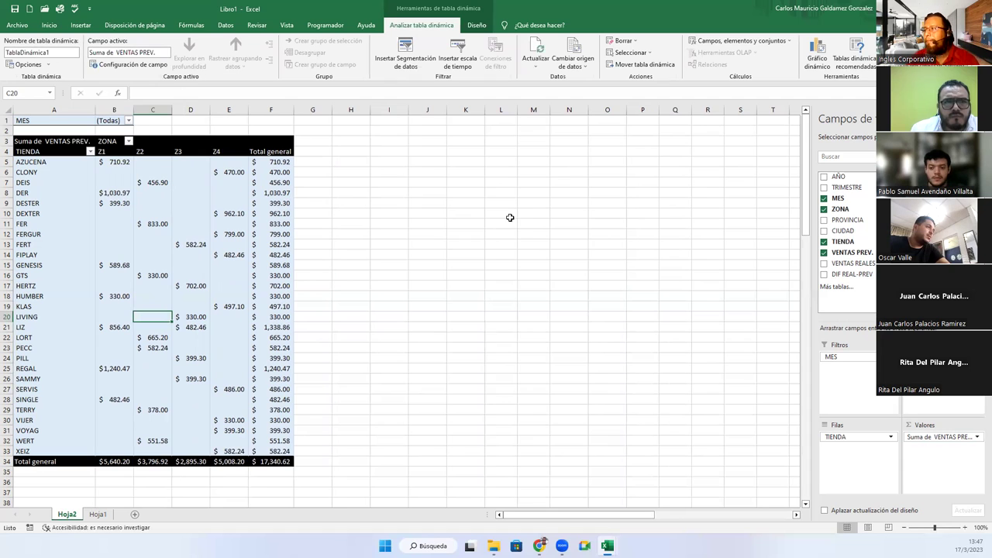
pyautogui.click(164, 267)
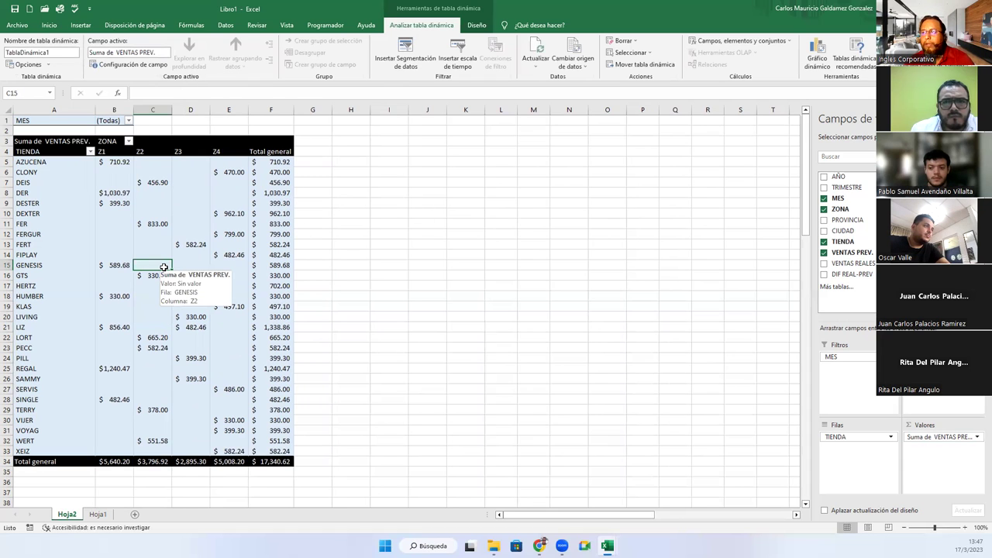
pyautogui.click(195, 286)
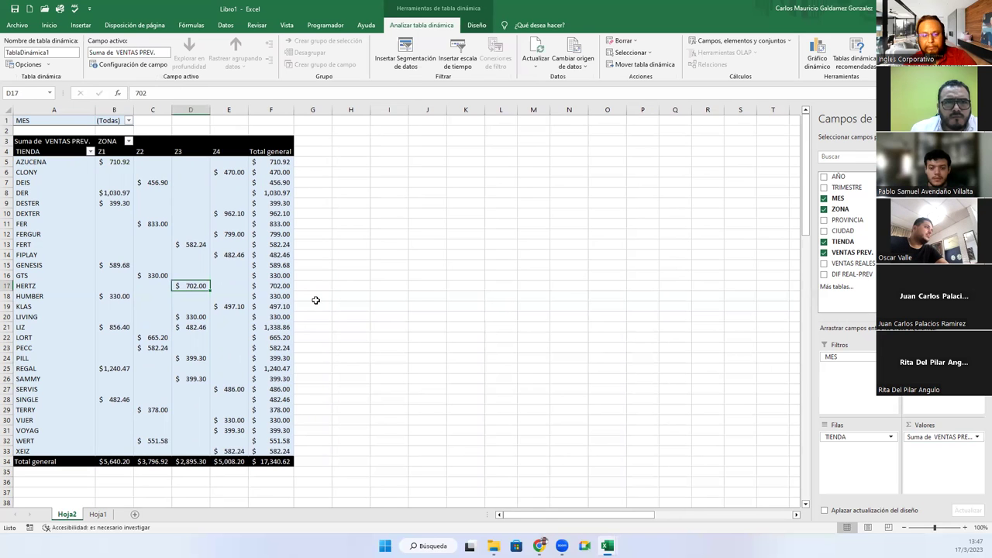
pyautogui.press('super+shift+s')
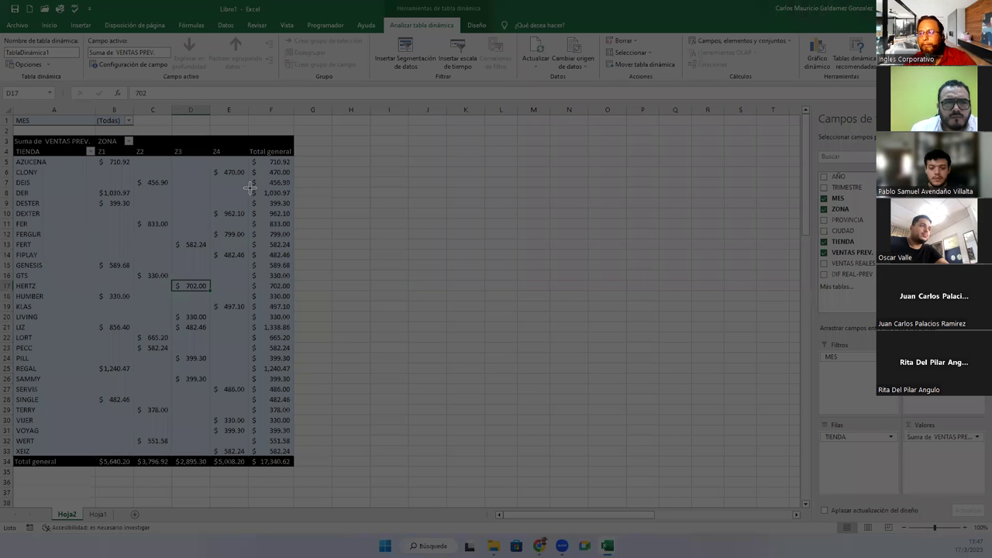
pyautogui.press('Escape')
pyautogui.click(500, 175)
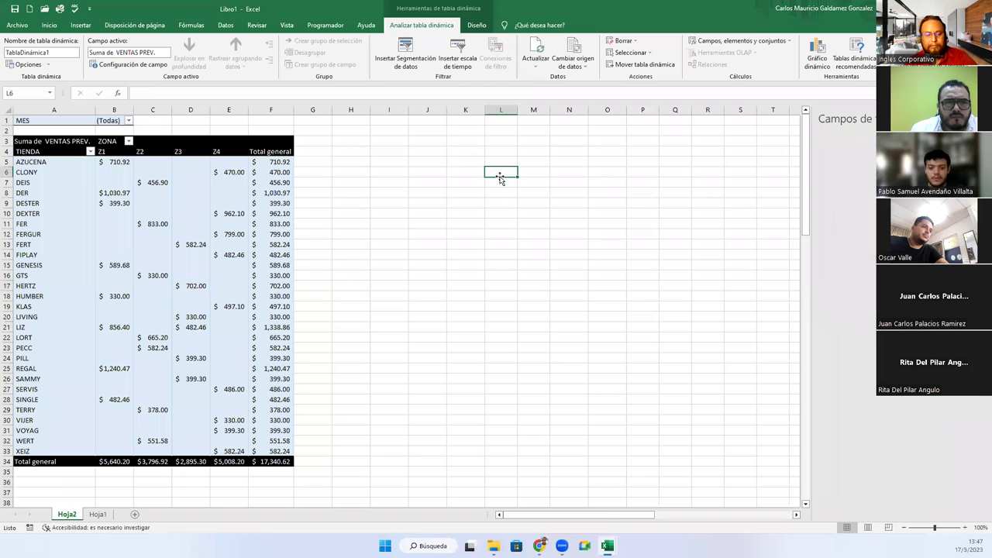
pyautogui.click(149, 274)
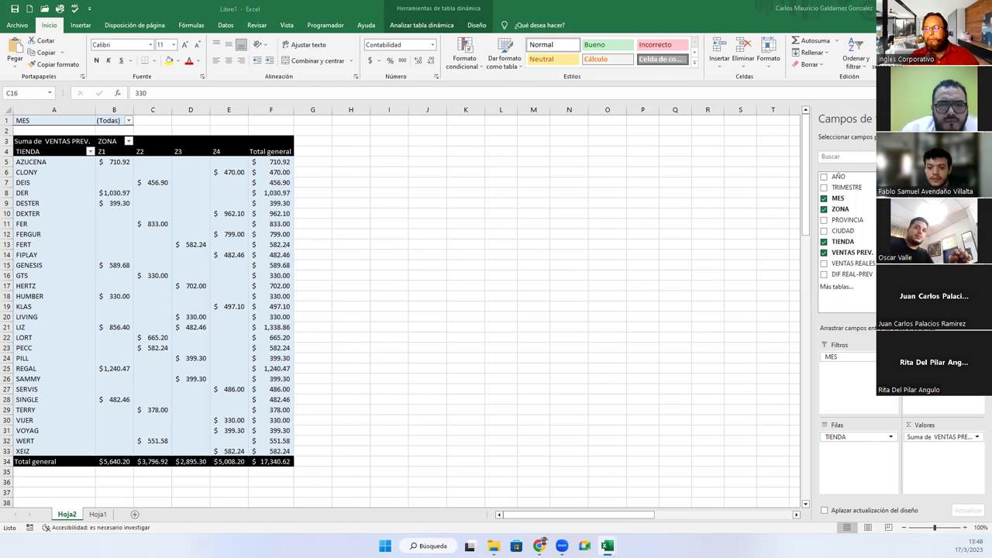
# - Create the recommended pivot table that sums VENTAS PREV. by ZONA from the Hoja1 sales table
pyautogui.click(97, 514)
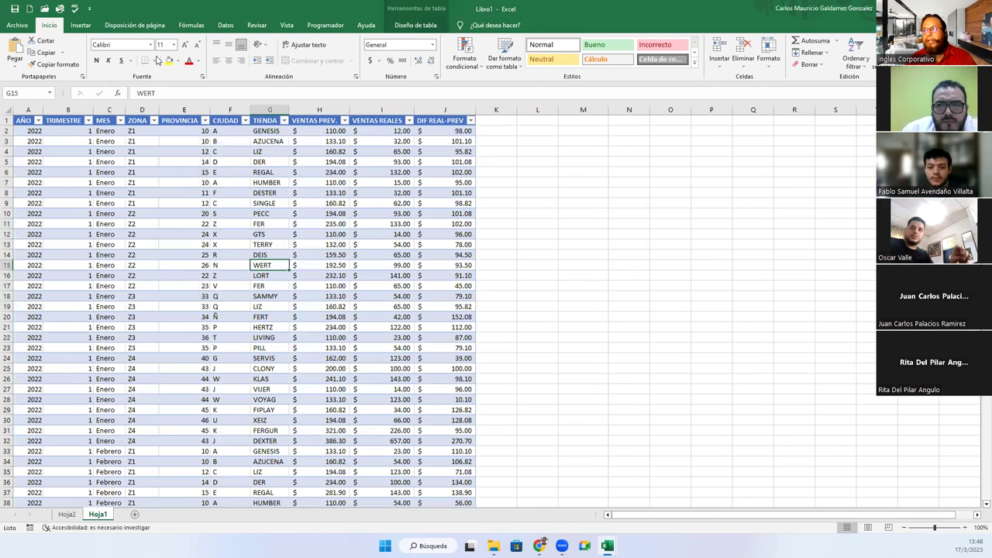
pyautogui.click(80, 24)
pyautogui.click(54, 51)
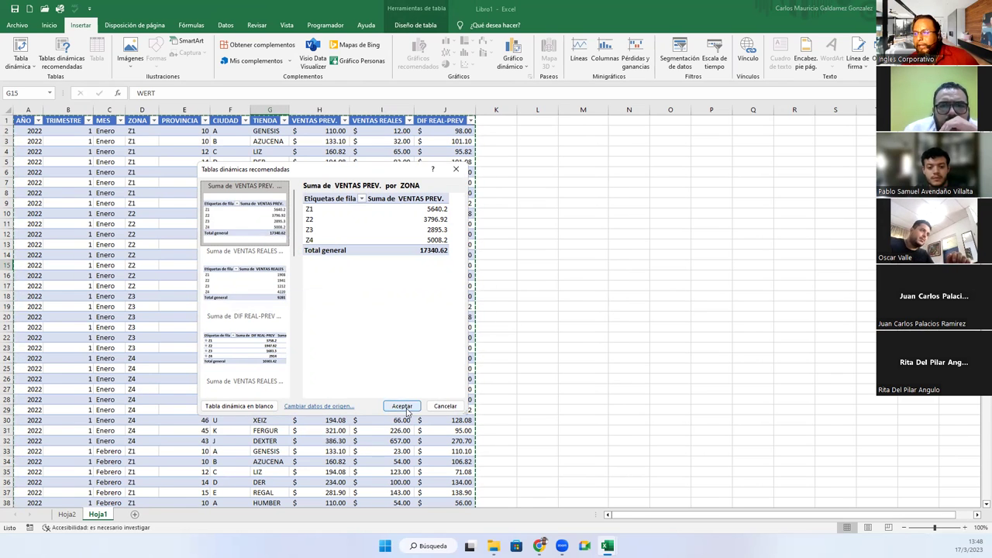
pyautogui.click(403, 407)
# - Move the VENTAS PREV. by ZONA pivot table from its own sheet to cell H3 of Hoja2
pyautogui.click(81, 172)
pyautogui.click(672, 65)
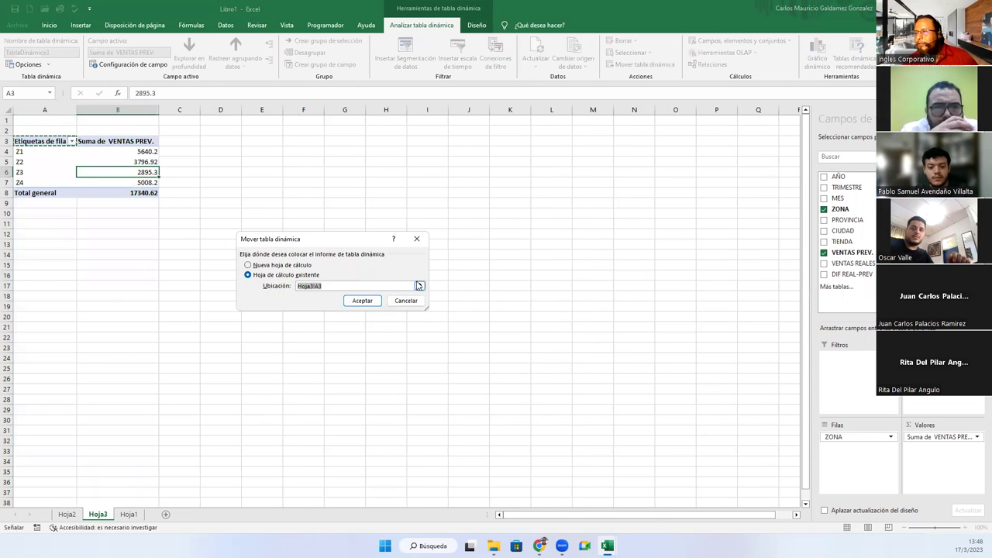
pyautogui.click(419, 285)
pyautogui.click(67, 514)
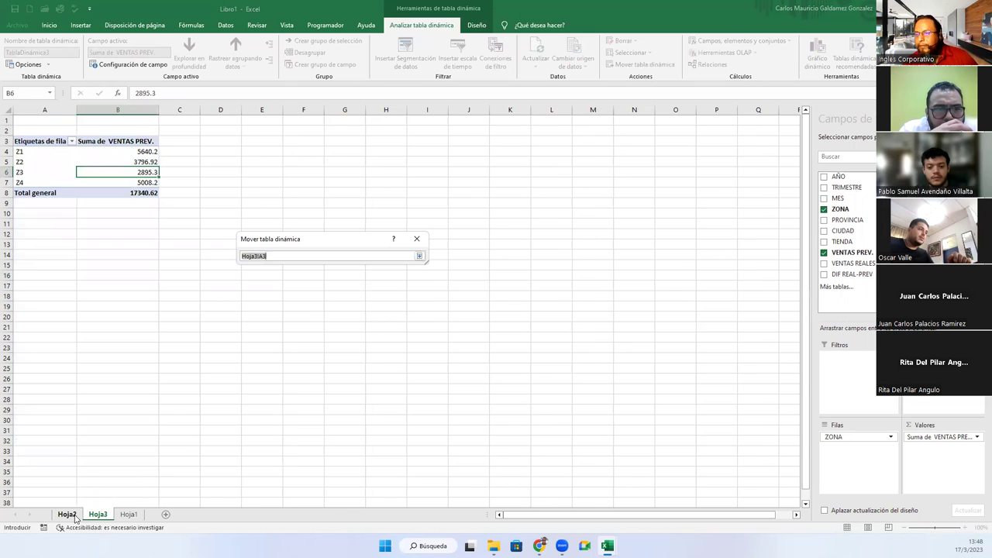
pyautogui.click(355, 141)
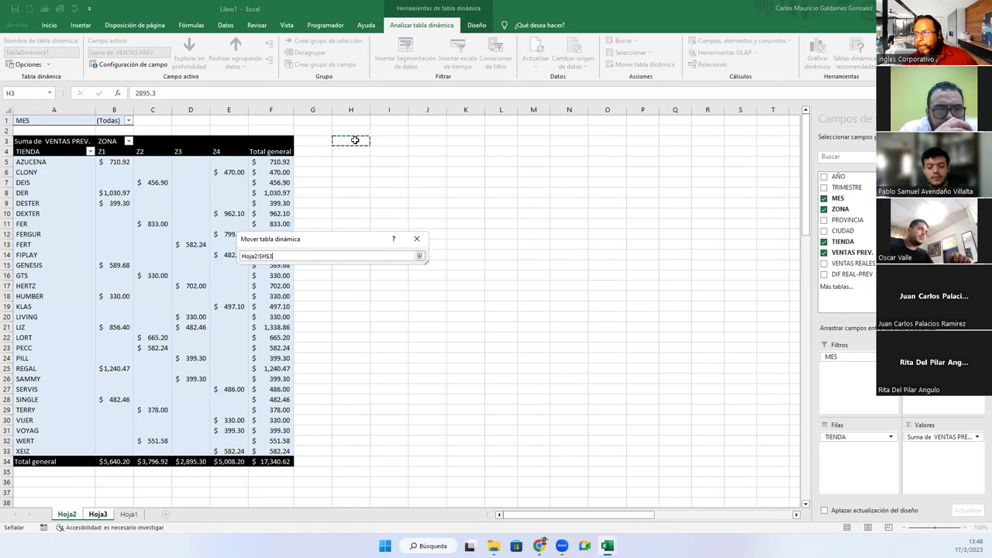
pyautogui.click(419, 256)
pyautogui.click(363, 301)
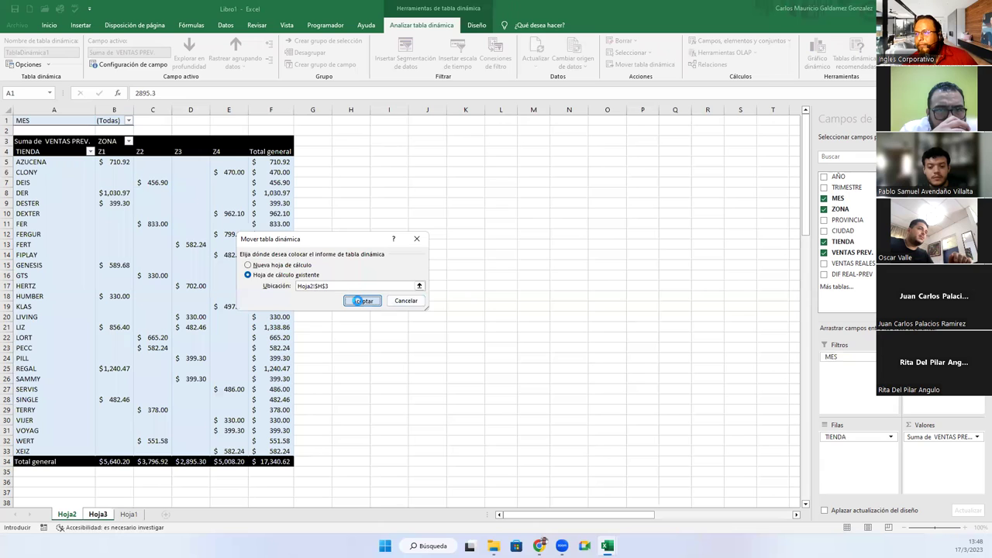
pyautogui.doubleClick(407, 110)
pyautogui.doubleClick(371, 107)
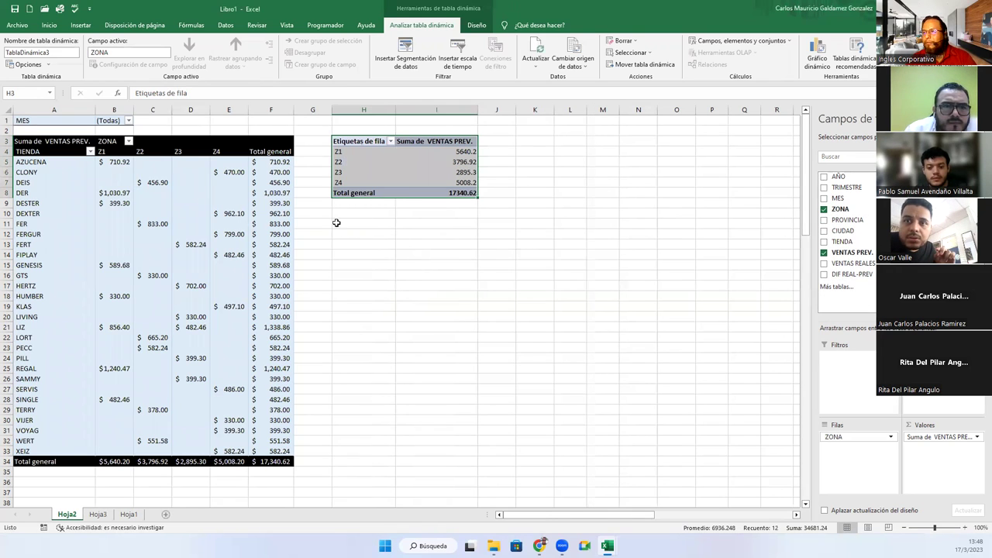
pyautogui.click(343, 254)
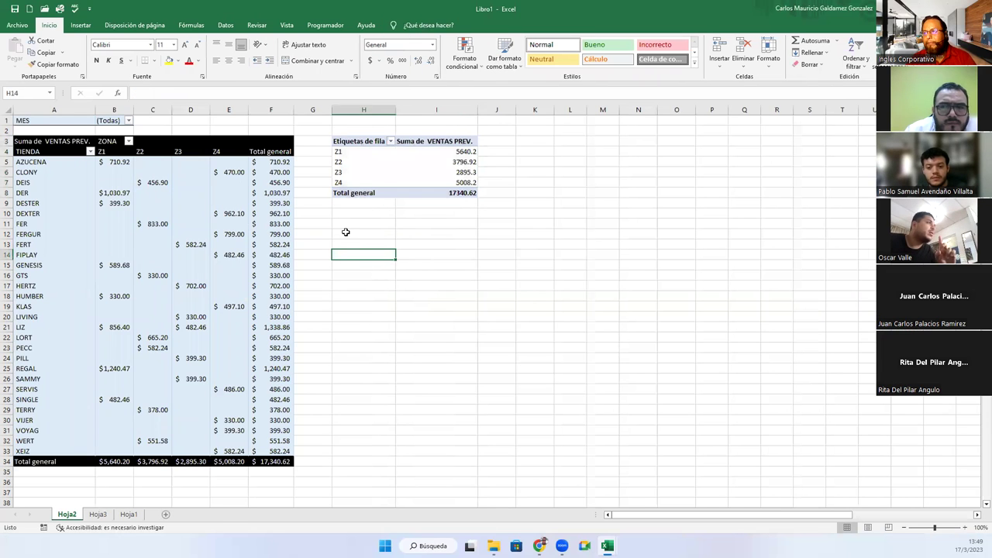
pyautogui.click(194, 245)
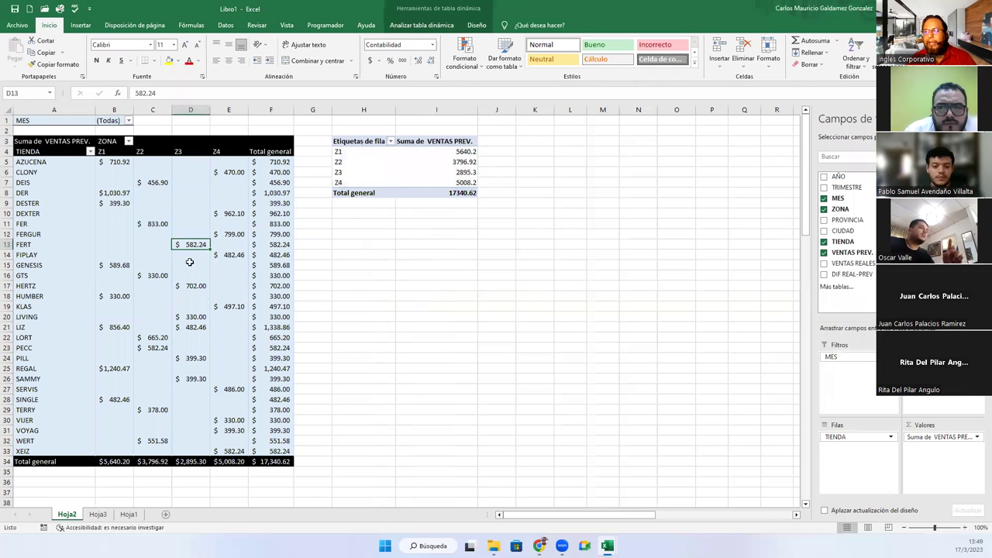
# - Browse the whole list of recommended pivot tables for the Hoja1 sales table without creating one
pyautogui.click(98, 514)
pyautogui.click(129, 514)
pyautogui.click(130, 319)
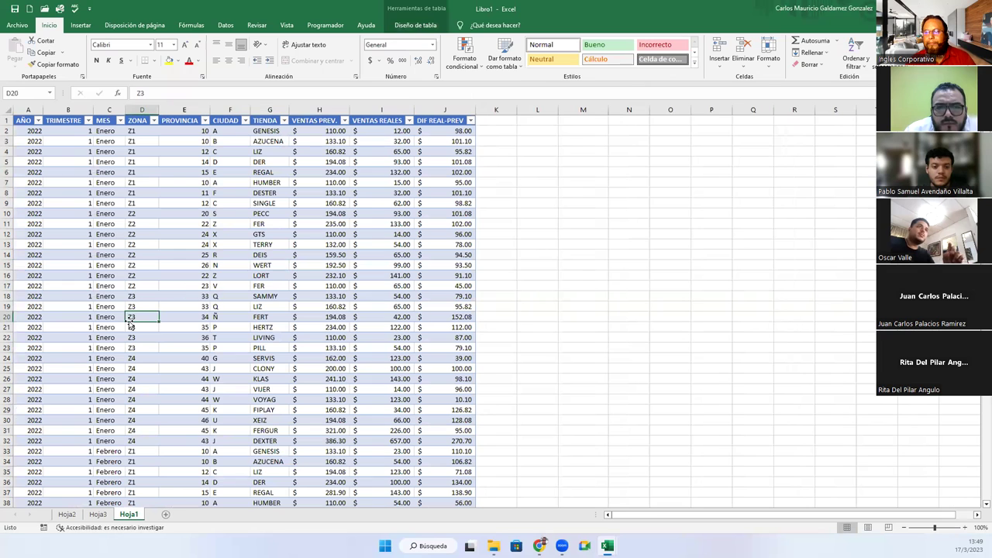
pyautogui.click(81, 25)
pyautogui.click(53, 57)
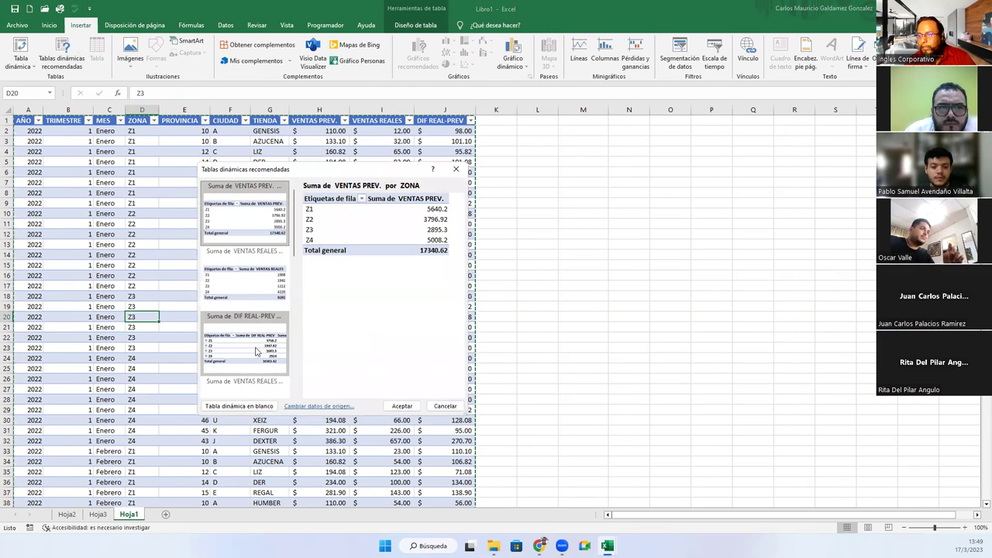
pyautogui.scroll(-5, 254, 356)
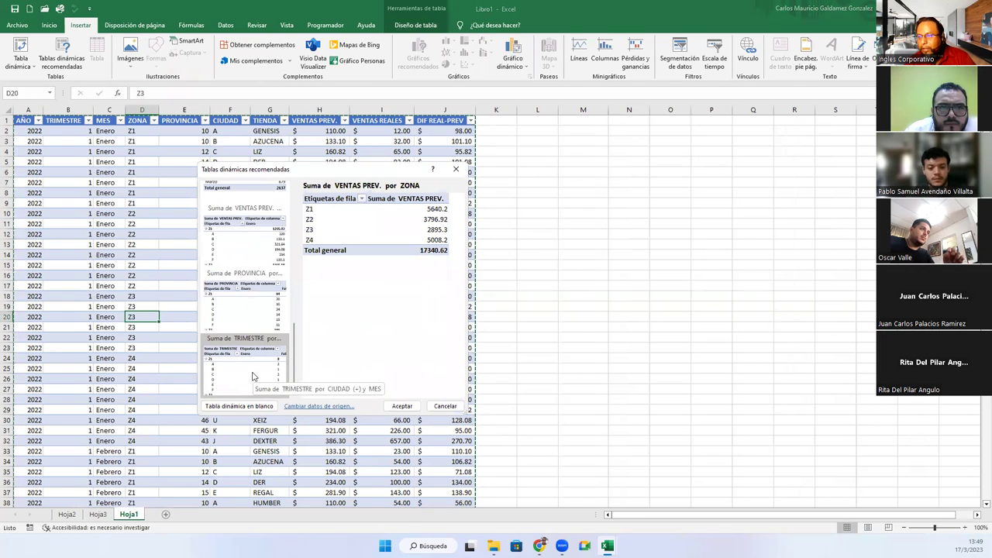
pyautogui.click(444, 406)
# - Try to insert a blank pivot table at cell H16 of Hoja2, with cell F10 of Hoja1 as the source range
pyautogui.click(20, 46)
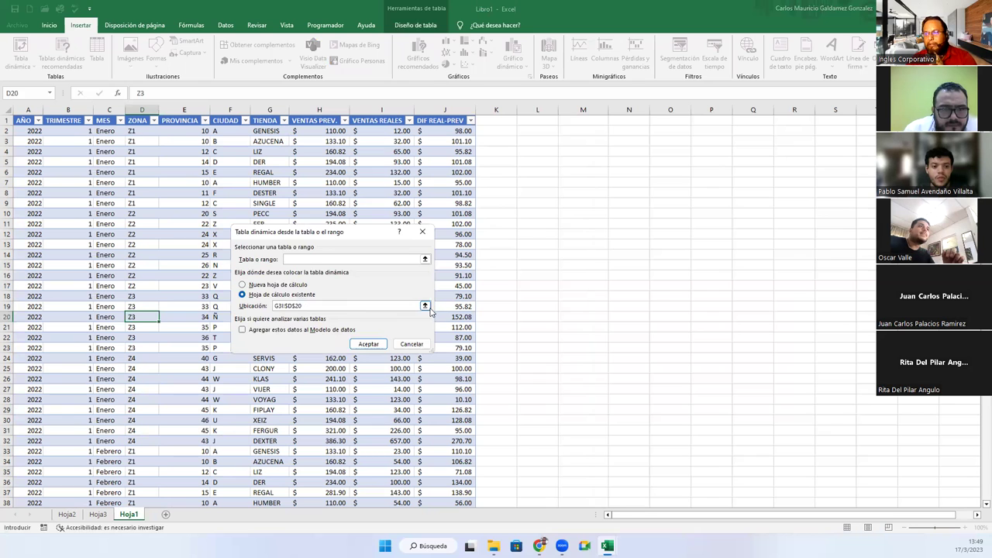
pyautogui.click(425, 306)
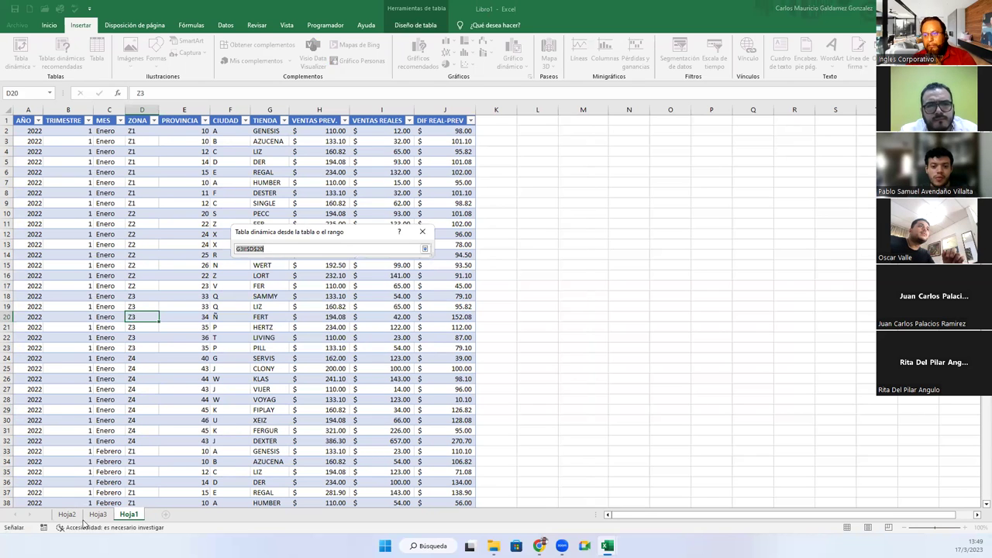
pyautogui.click(66, 515)
pyautogui.click(340, 271)
pyautogui.click(424, 249)
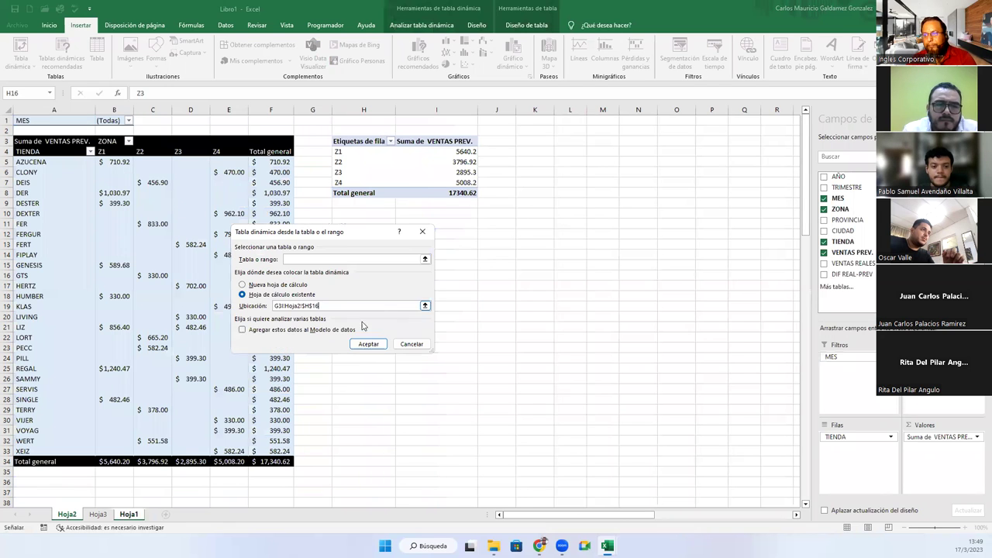
pyautogui.click(368, 343)
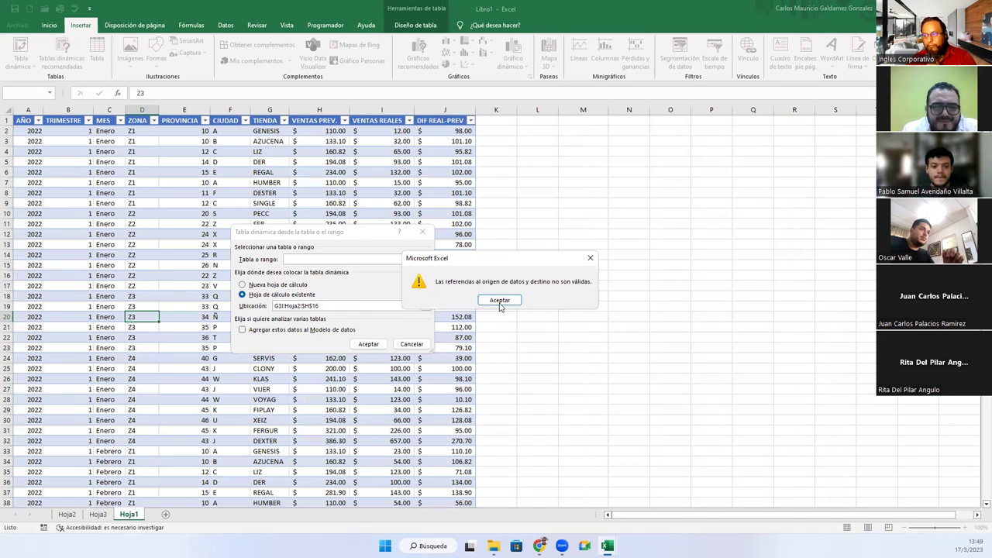
pyautogui.click(499, 301)
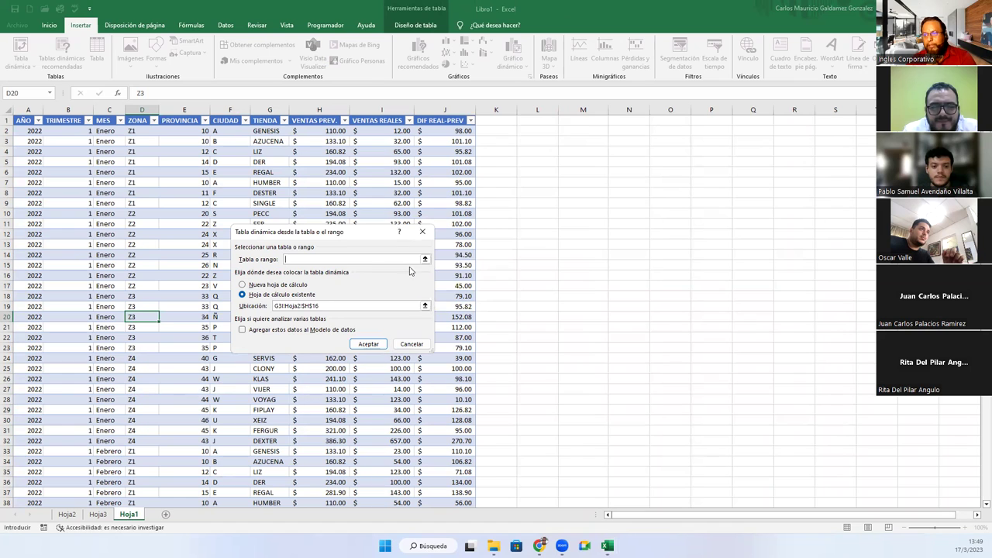
pyautogui.click(228, 210)
pyautogui.click(369, 344)
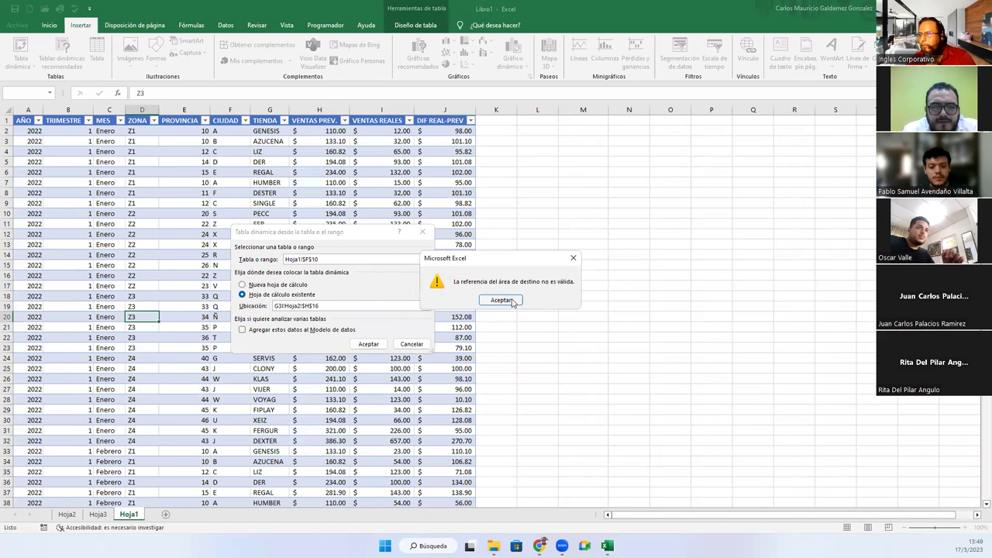
pyautogui.click(511, 301)
# - Select all the sales data, Tabla1, as the source and create the blank pivot table on a new worksheet
pyautogui.click(424, 259)
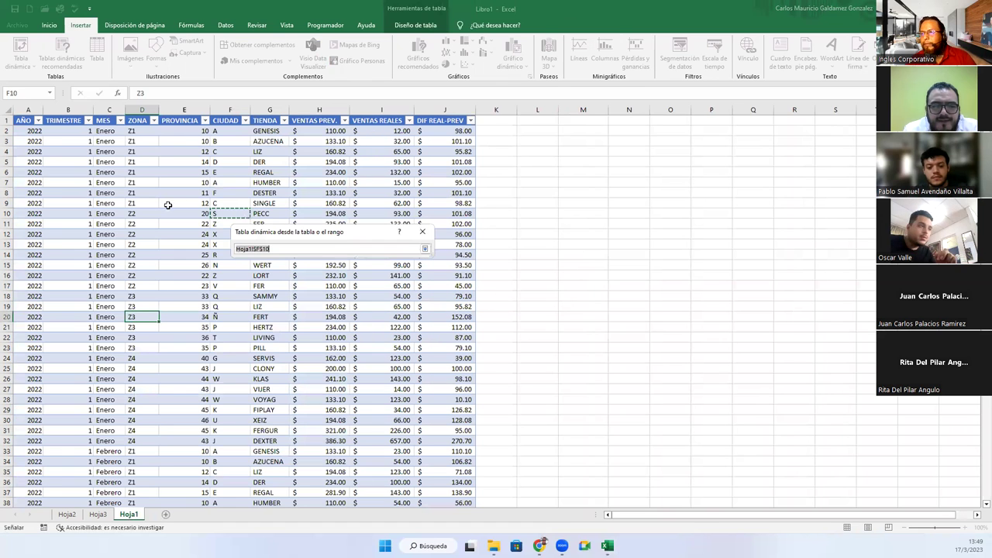
pyautogui.click(20, 130)
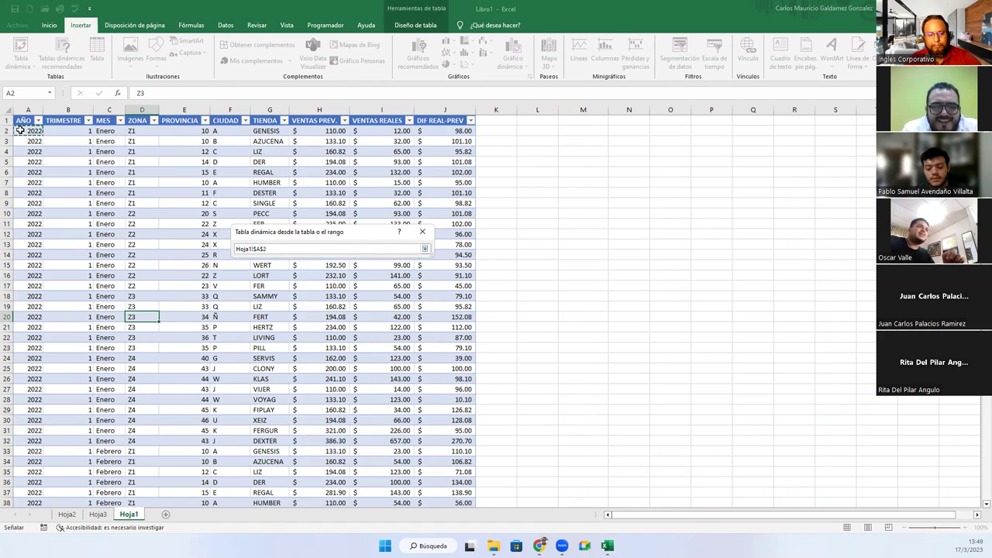
pyautogui.hotkey('ctrl', 'shift', 'Down')
pyautogui.hotkey('ctrl', 'shift', 'Right')
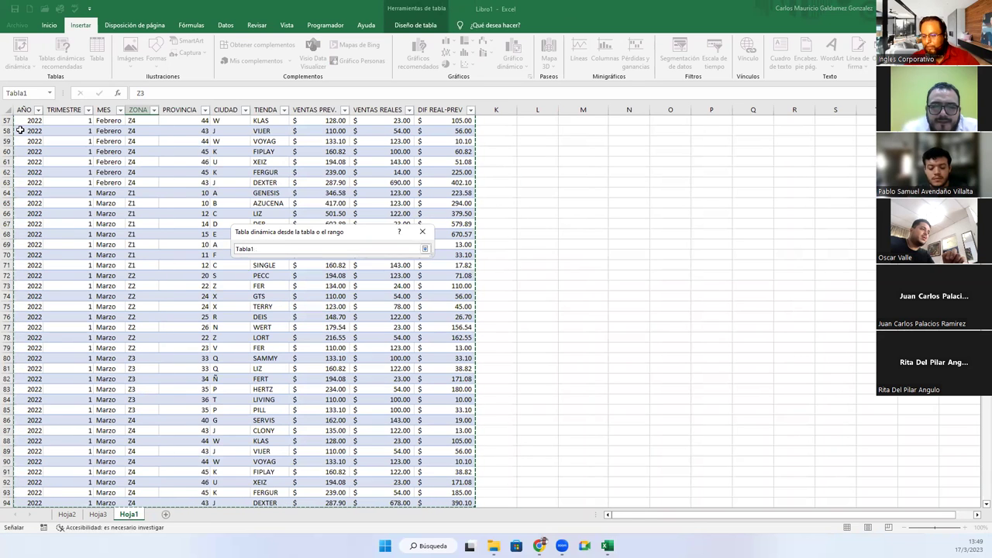
pyautogui.click(425, 248)
pyautogui.click(368, 344)
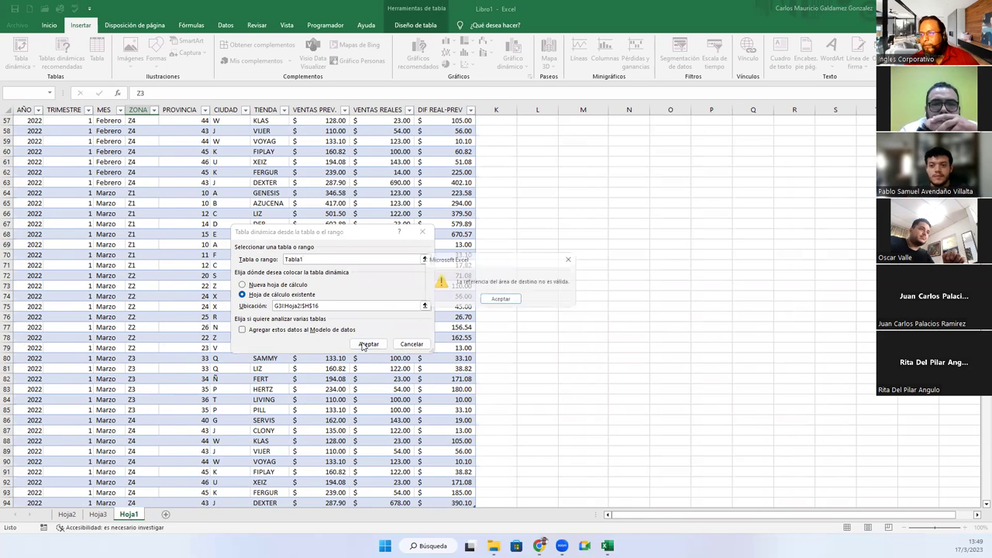
pyautogui.click(500, 301)
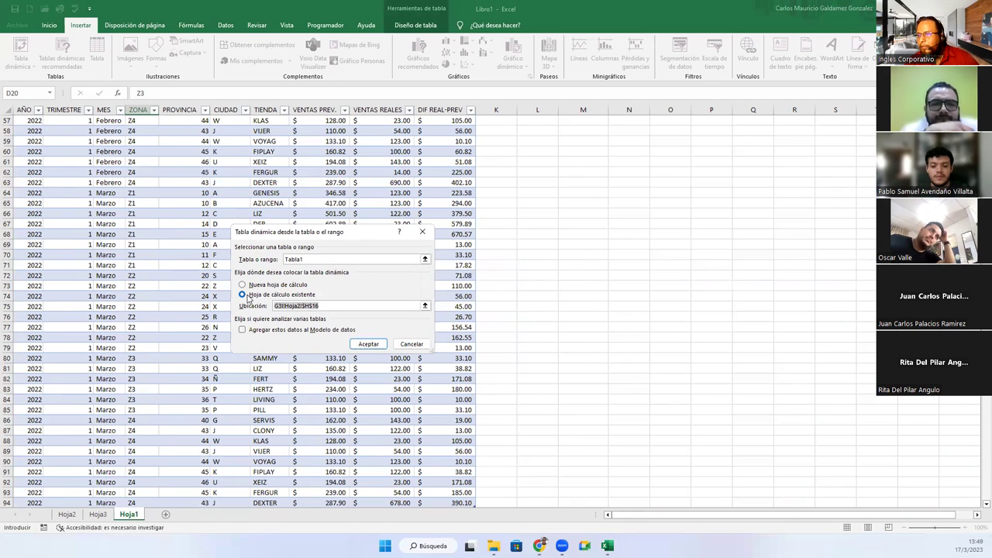
pyautogui.click(242, 285)
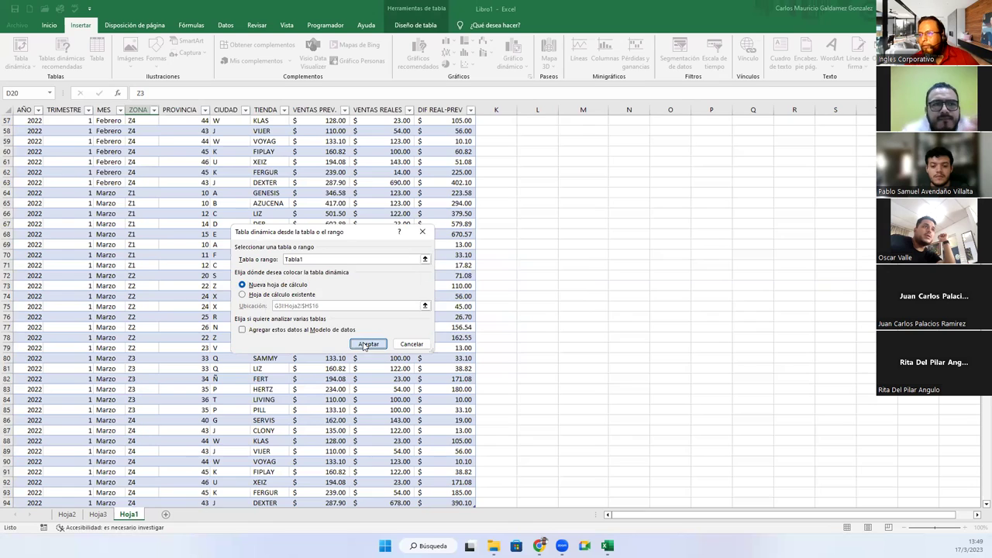
pyautogui.click(369, 343)
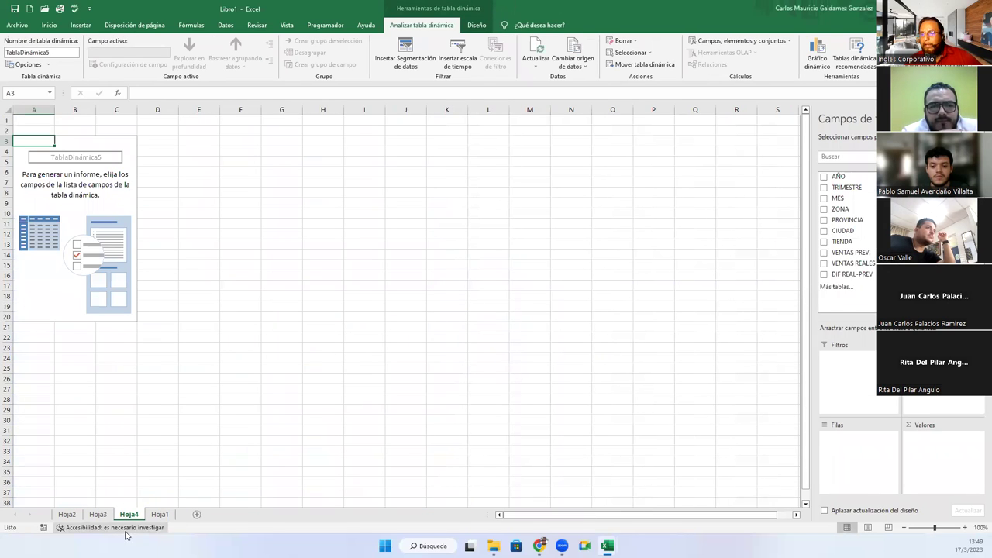
pyautogui.click(67, 514)
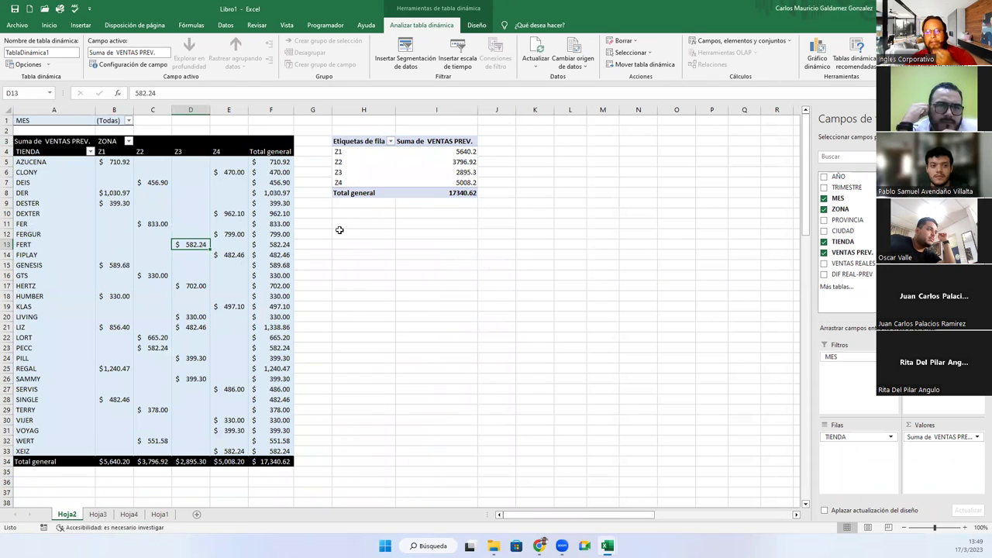
pyautogui.moveTo(353, 151); pyautogui.dragTo(355, 182)
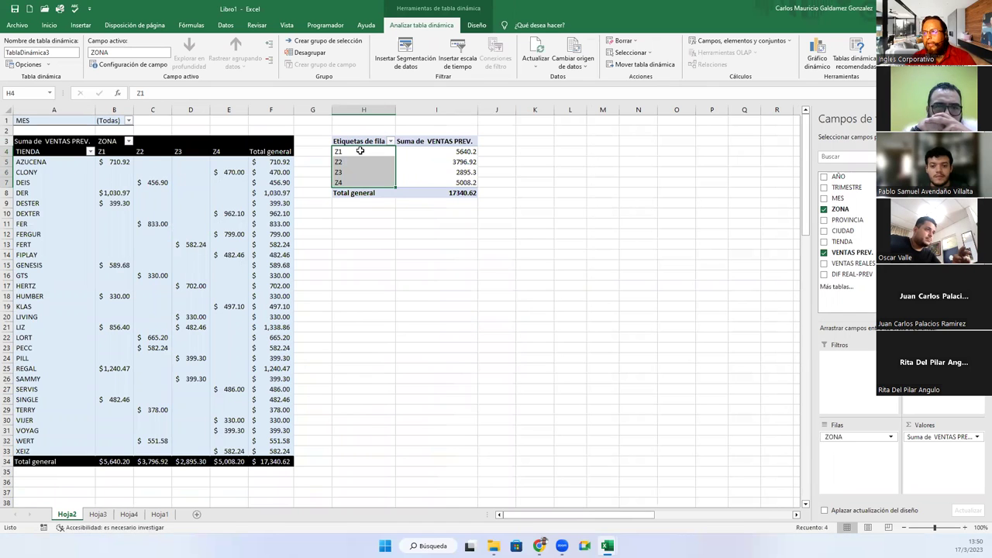
pyautogui.click(362, 232)
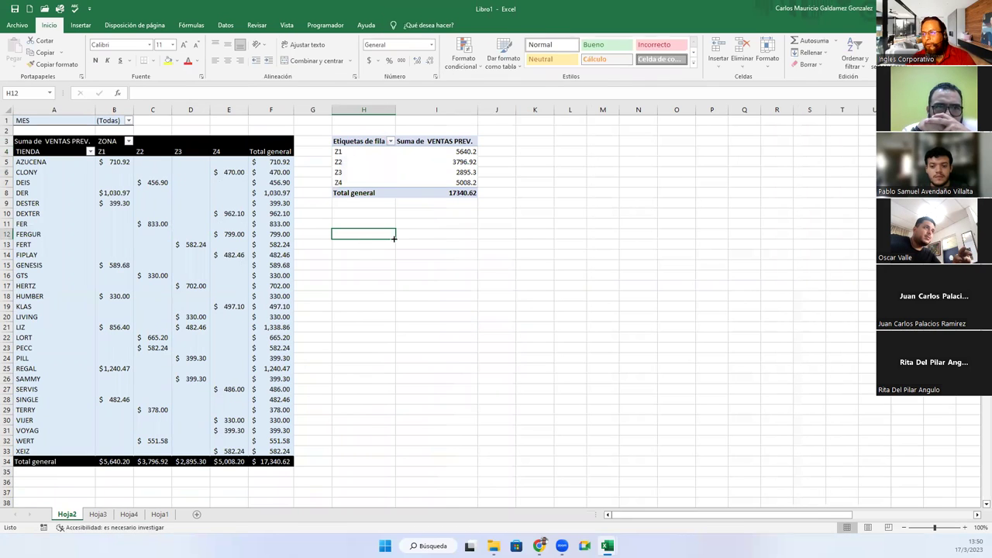
pyautogui.click(160, 514)
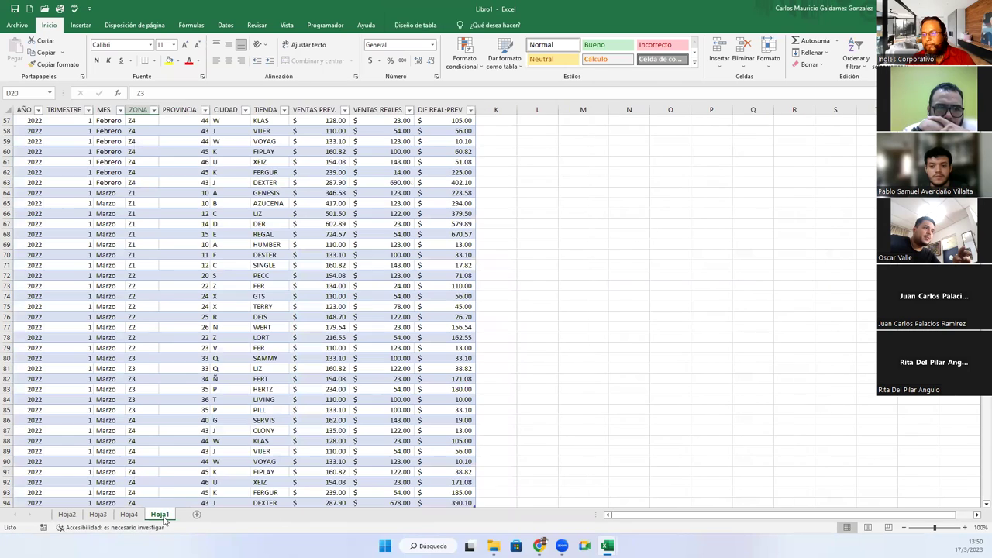
# - Move the blank pivot table from Hoja4 to cell H11 of Hoja2, below the zone summary
pyautogui.click(129, 513)
pyautogui.rightClick(73, 194)
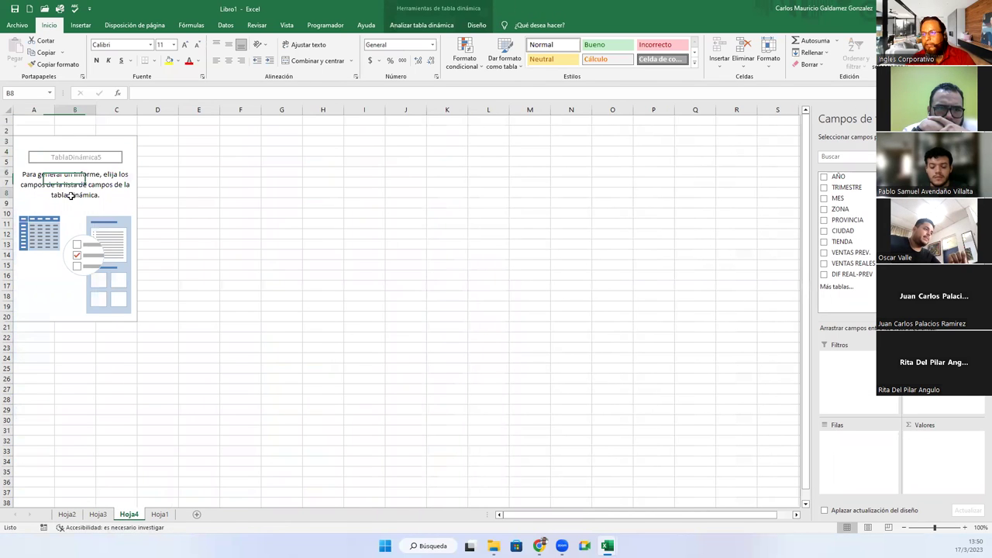
pyautogui.click(442, 26)
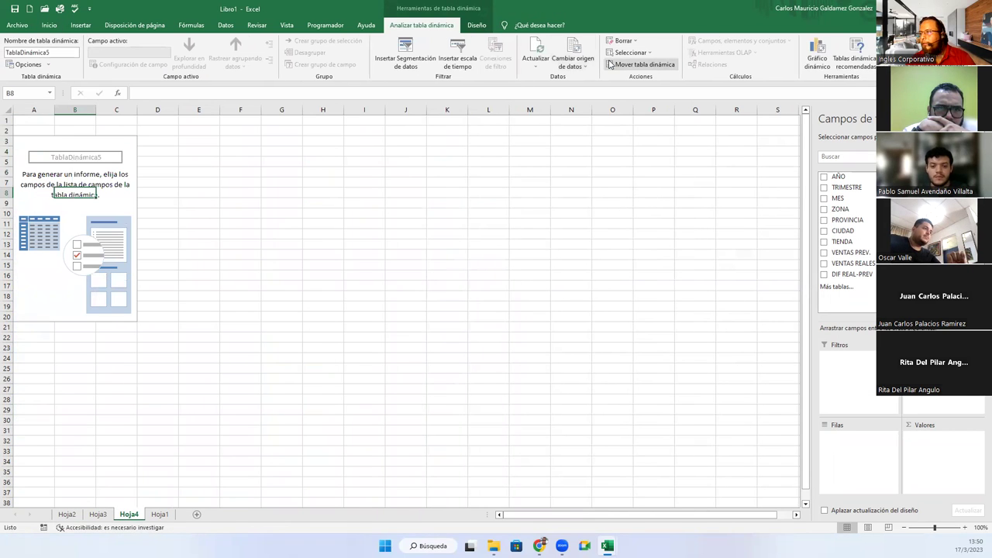
pyautogui.click(643, 65)
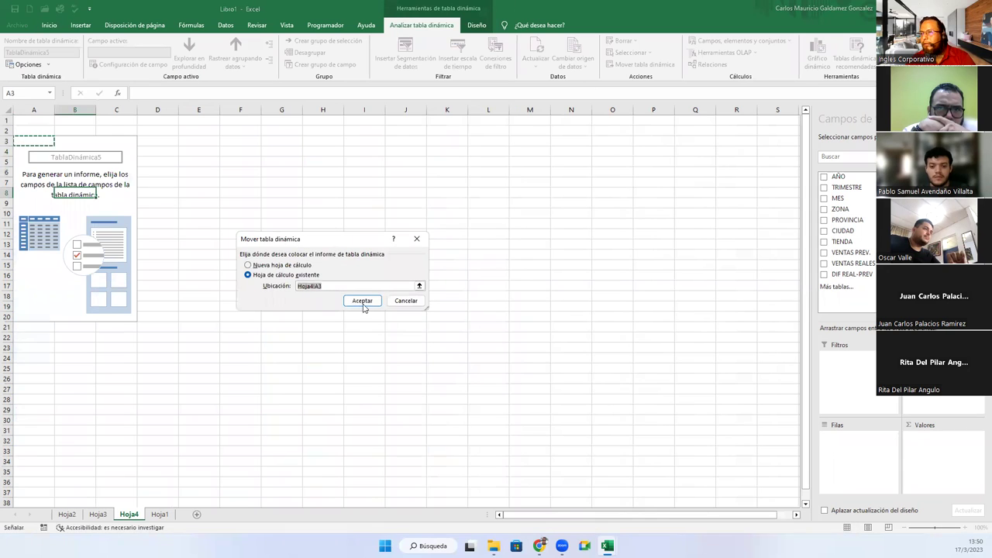
pyautogui.click(419, 285)
pyautogui.click(66, 514)
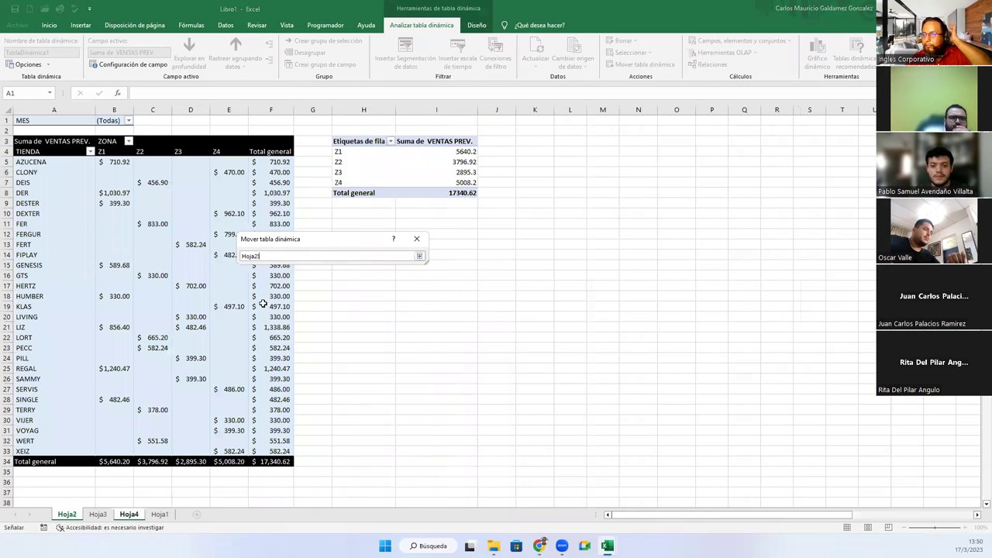
pyautogui.click(348, 224)
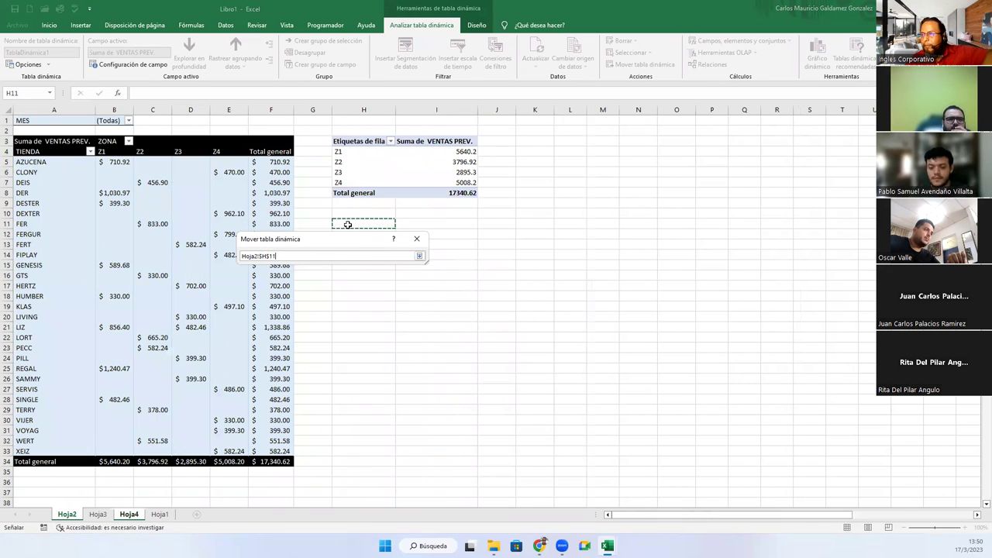
pyautogui.click(420, 256)
pyautogui.click(372, 300)
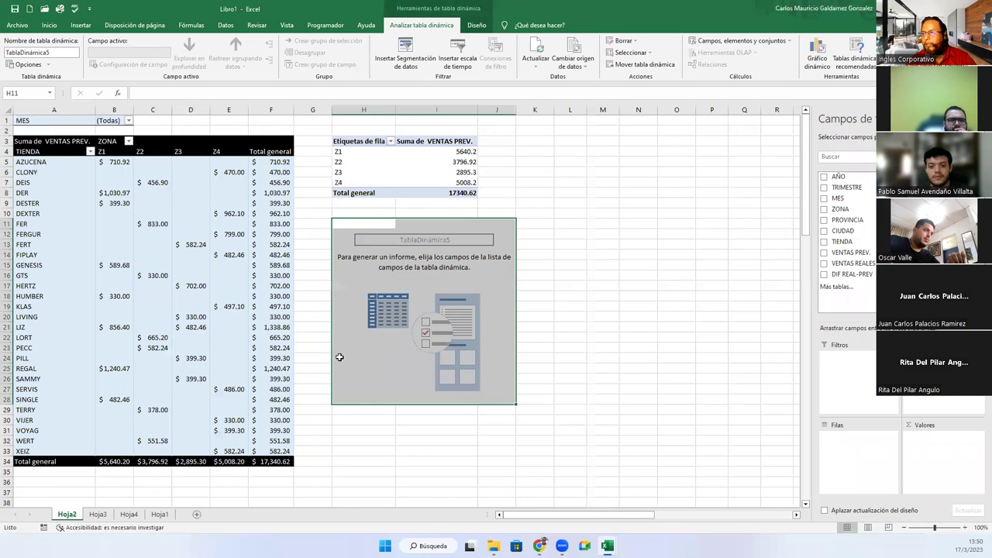
# - Add PROVINCIA as the row field of the blank pivot table below the zone summary on Hoja2
pyautogui.click(411, 314)
pyautogui.click(363, 164)
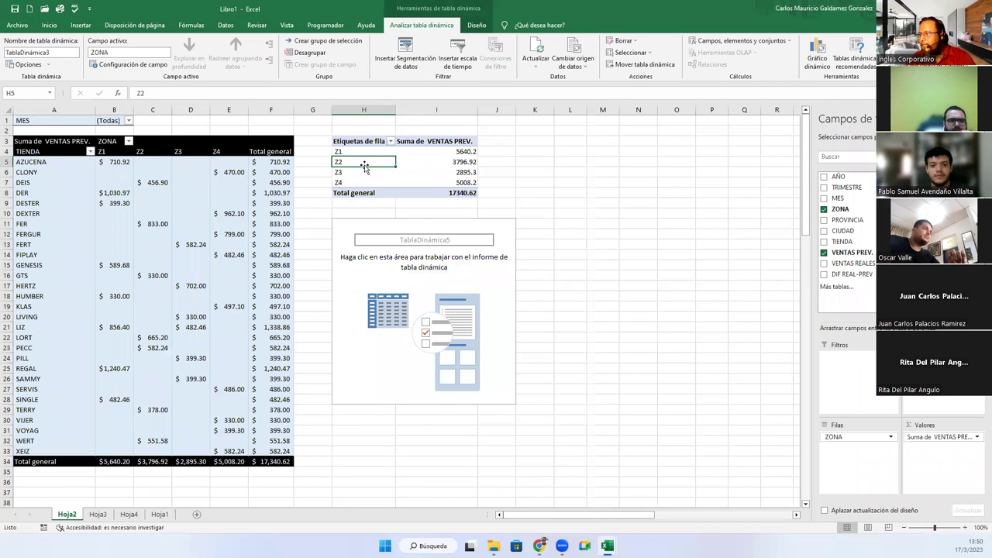
pyautogui.click(383, 313)
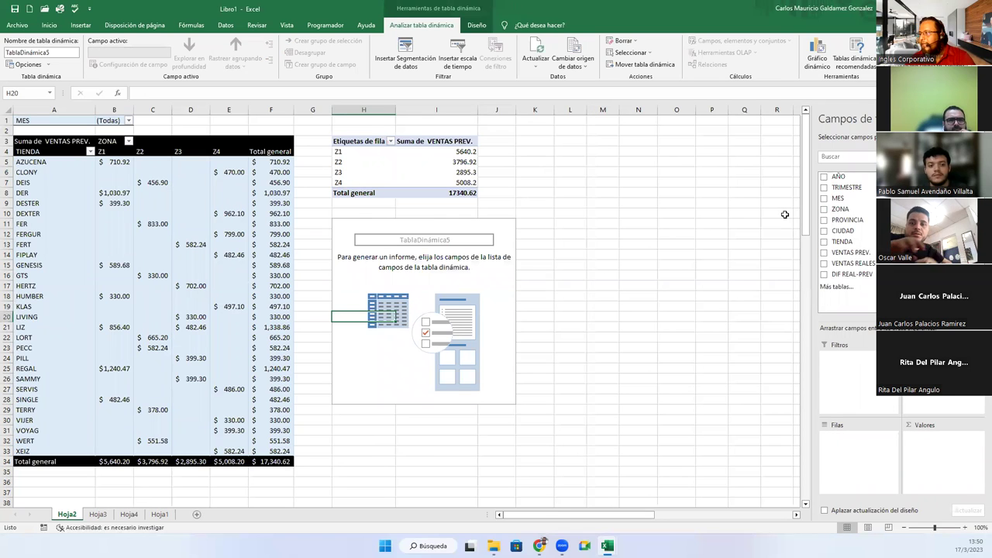
pyautogui.moveTo(841, 224); pyautogui.dragTo(858, 496)
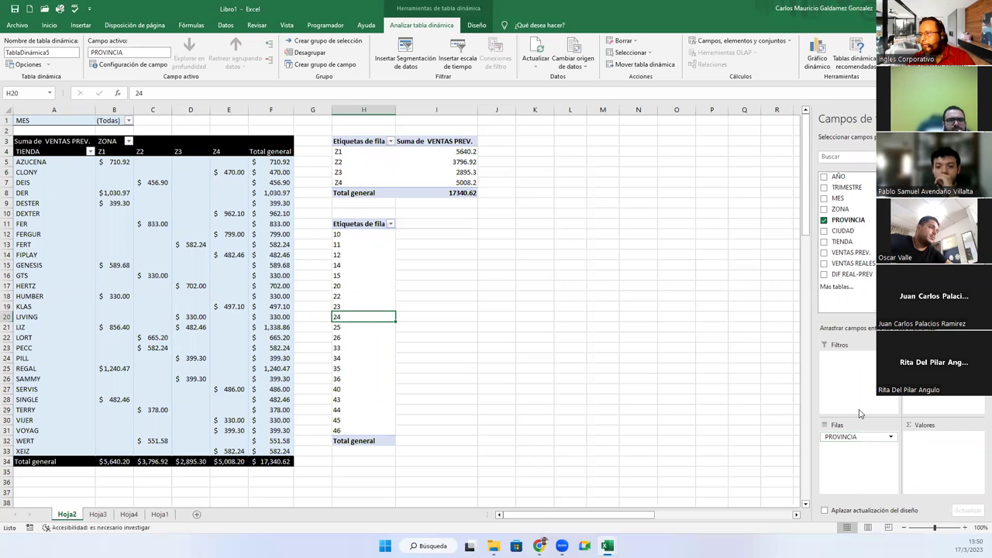
# - Try CIUDAD as a second row field under PROVINCIA and take it out of the rows again
pyautogui.moveTo(843, 231); pyautogui.dragTo(866, 447)
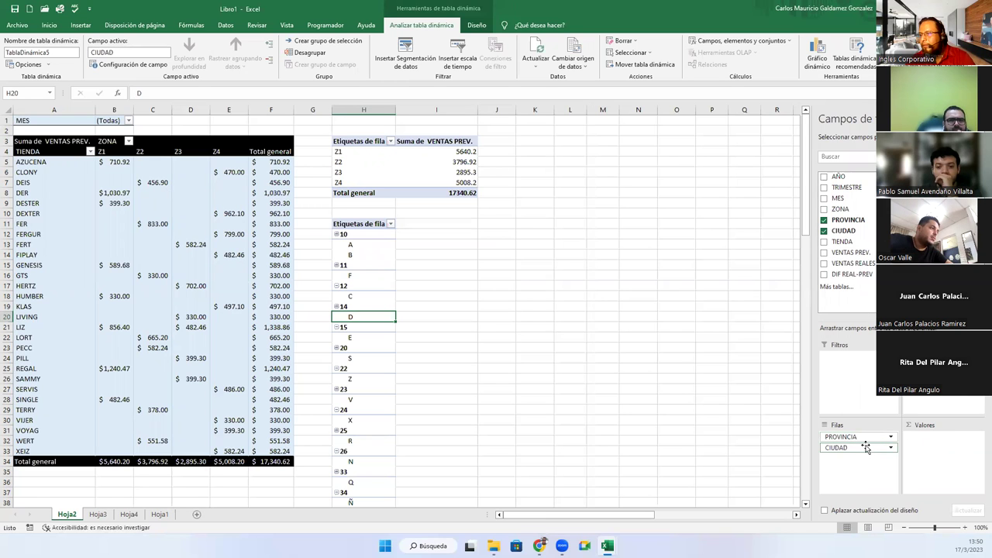
pyautogui.scroll(-10, 687, 288)
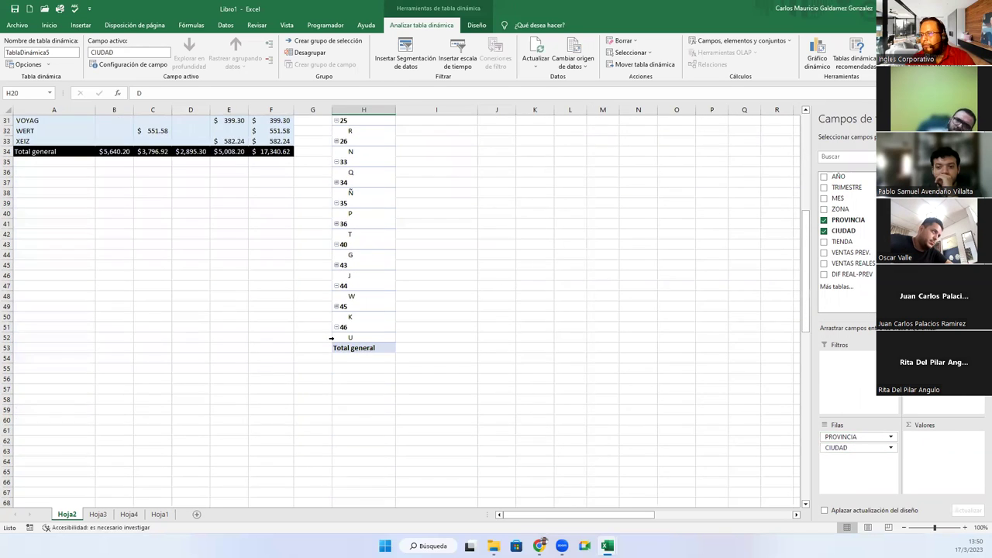
pyautogui.scroll(10, 752, 288)
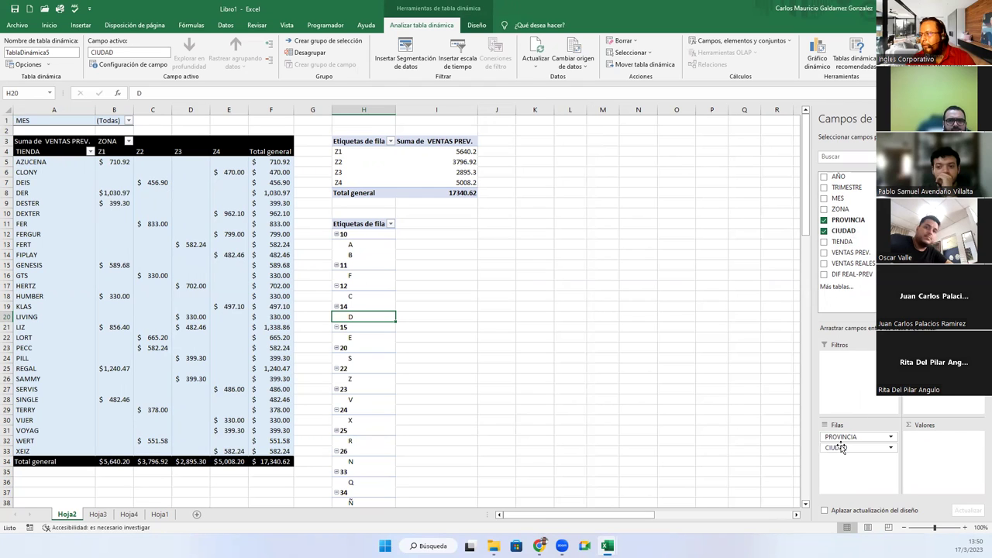
pyautogui.moveTo(843, 438); pyautogui.dragTo(861, 310)
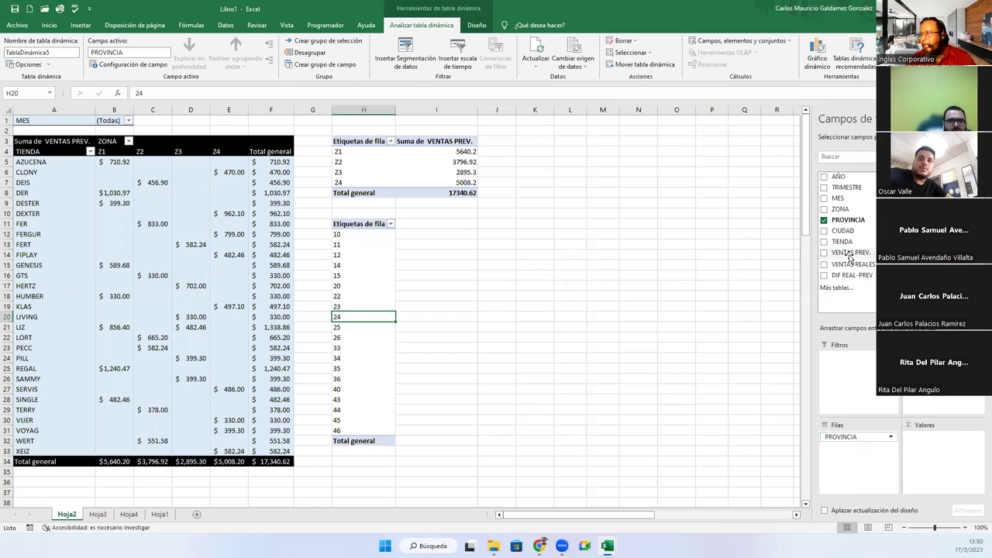
# - Add VENTAS REALES as the province table's values and apply the accounting number format to the amounts of both the zone and province tables
pyautogui.moveTo(851, 267); pyautogui.dragTo(950, 449)
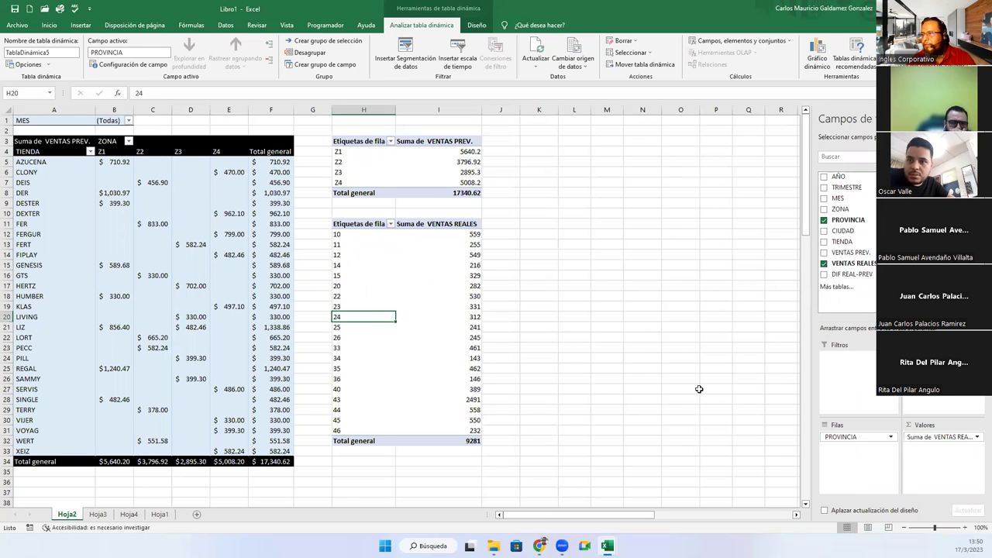
pyautogui.moveTo(455, 152); pyautogui.dragTo(459, 193)
pyautogui.moveTo(463, 234); pyautogui.dragTo(463, 442)
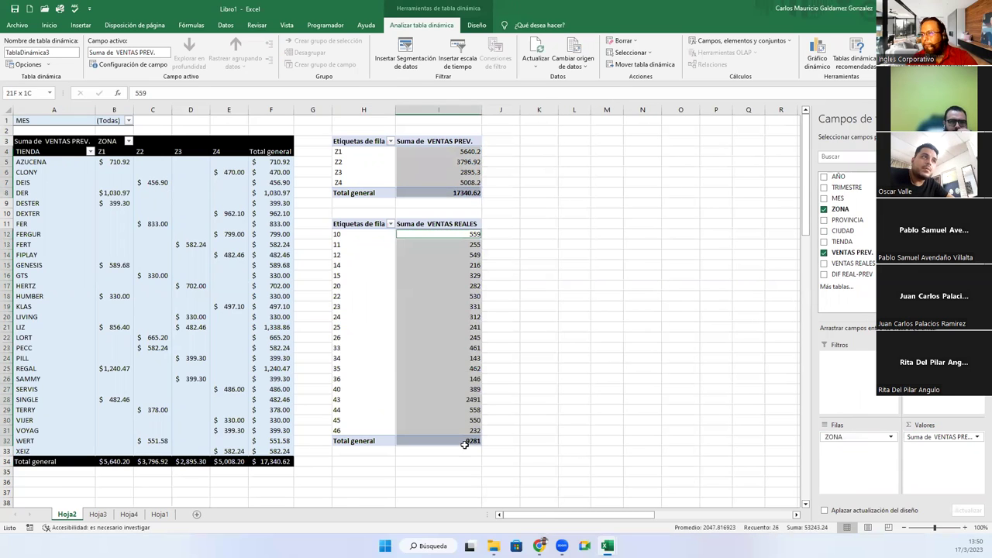
pyautogui.click(49, 25)
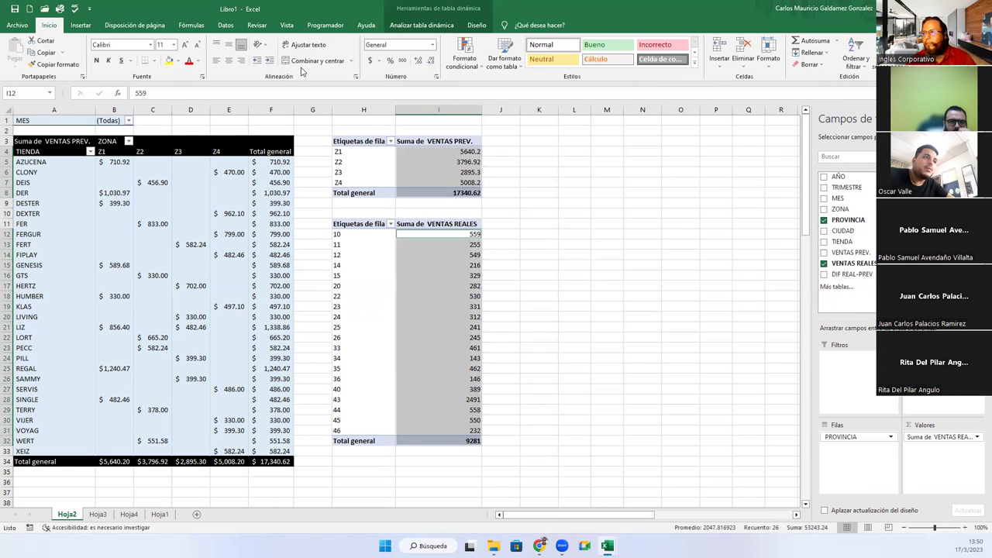
pyautogui.click(369, 60)
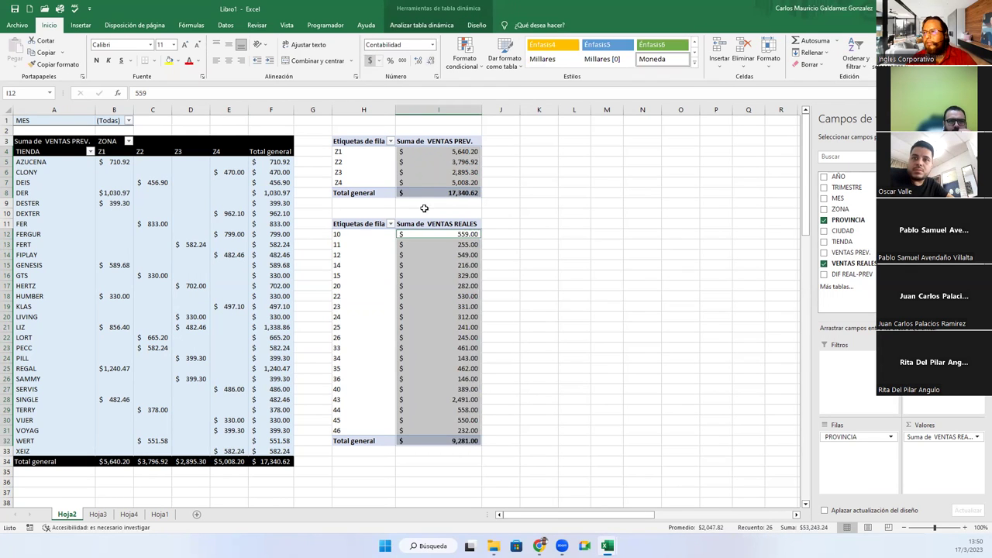
pyautogui.click(434, 307)
# - Apply the orange medium style with black header to the zone summary and the lavender-blue variant to the province table
pyautogui.moveTo(345, 159); pyautogui.dragTo(437, 161)
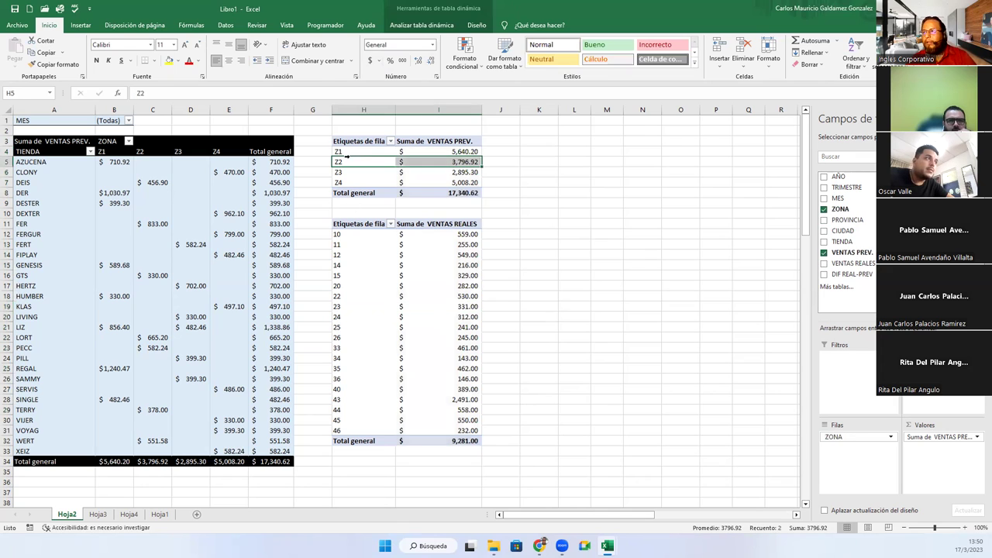
pyautogui.click(476, 25)
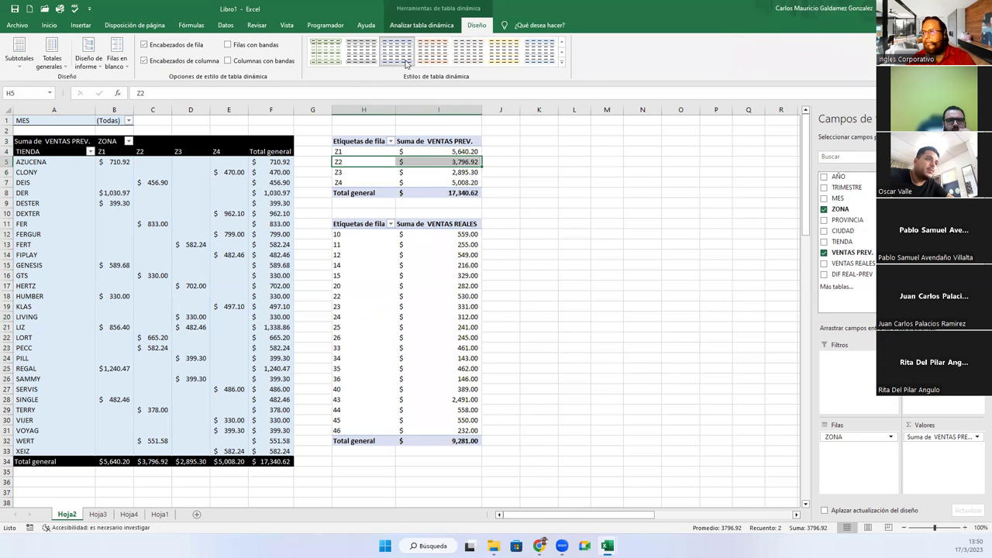
pyautogui.click(561, 62)
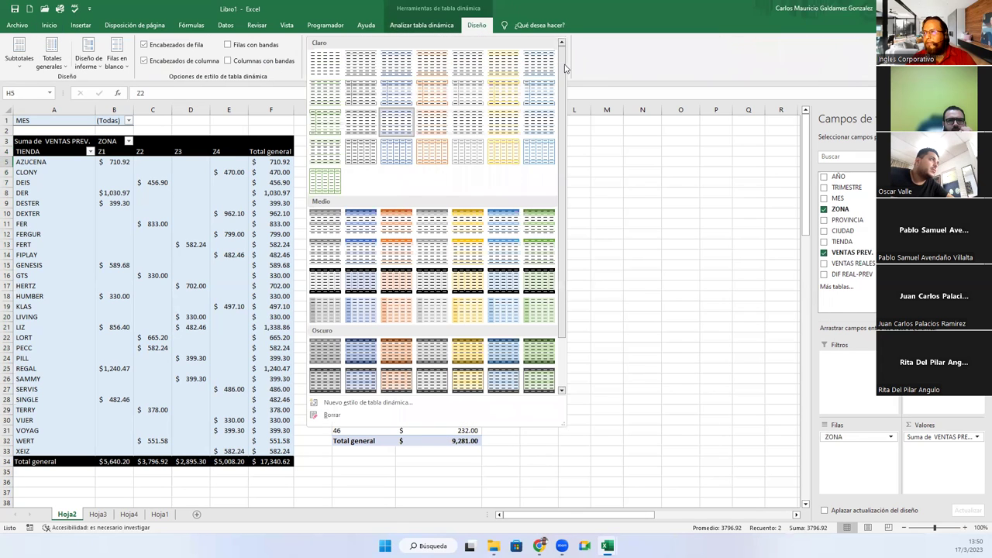
pyautogui.click(396, 310)
pyautogui.click(391, 316)
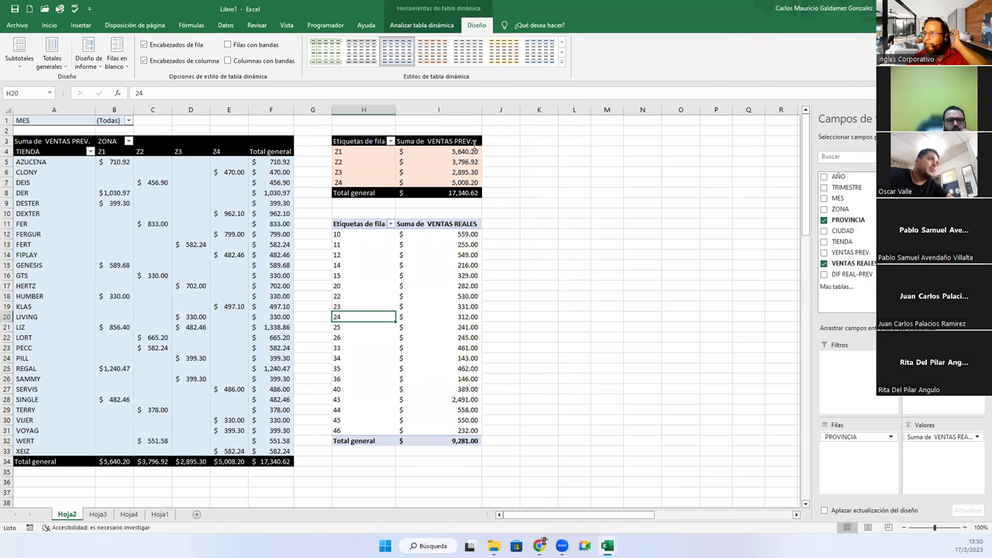
pyautogui.click(562, 62)
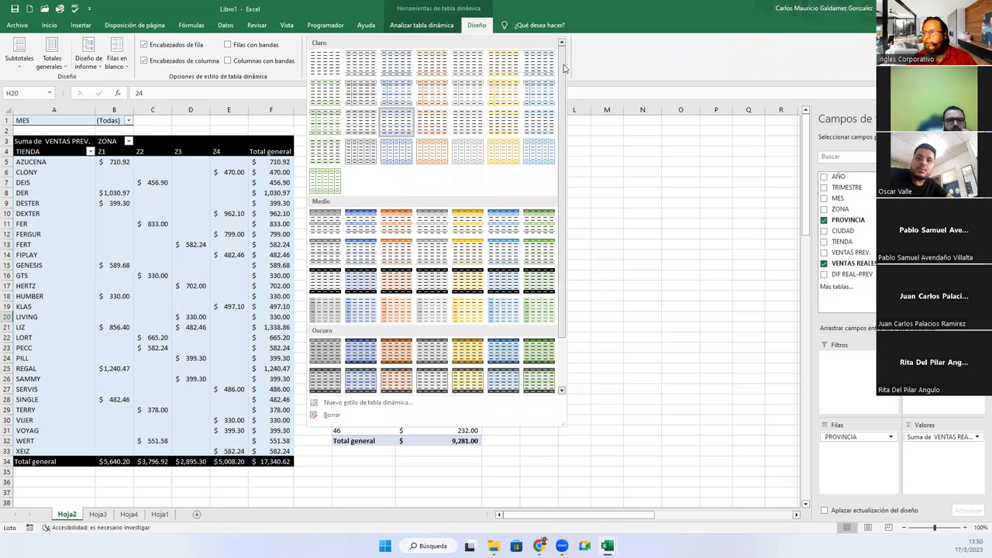
pyautogui.click(359, 287)
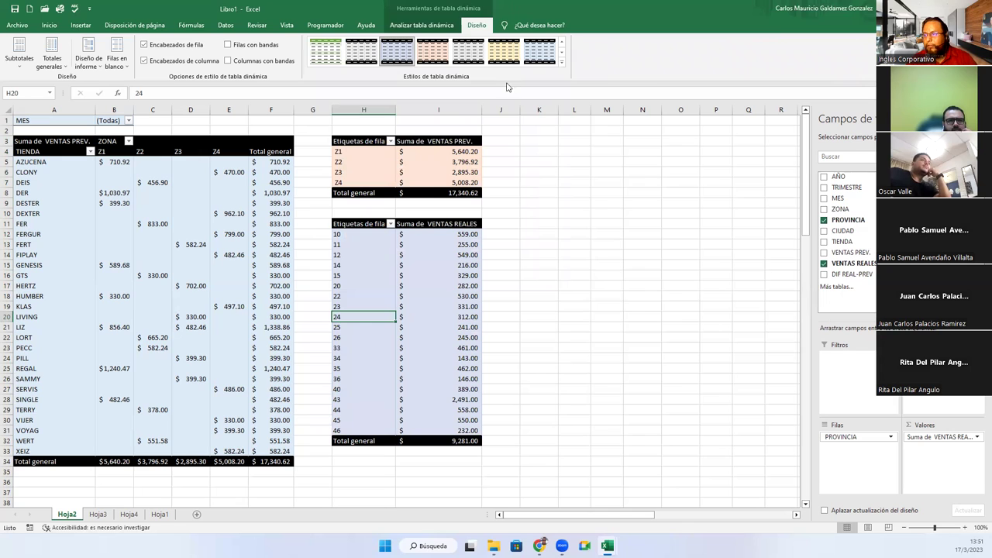
# - Apply the light blue style with black header and total rows to the province table and the zone summary, matching the store table
pyautogui.click(541, 55)
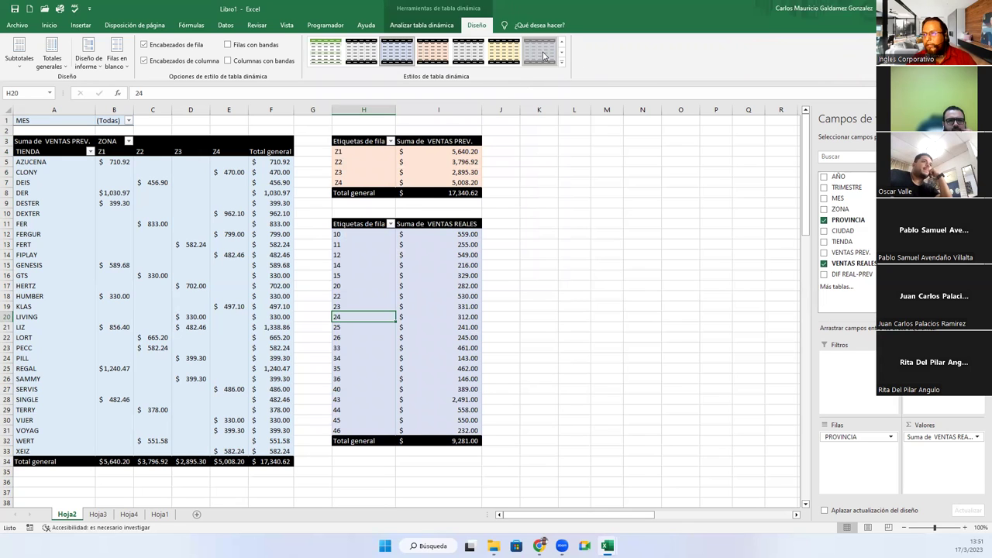
pyautogui.click(381, 162)
pyautogui.click(539, 53)
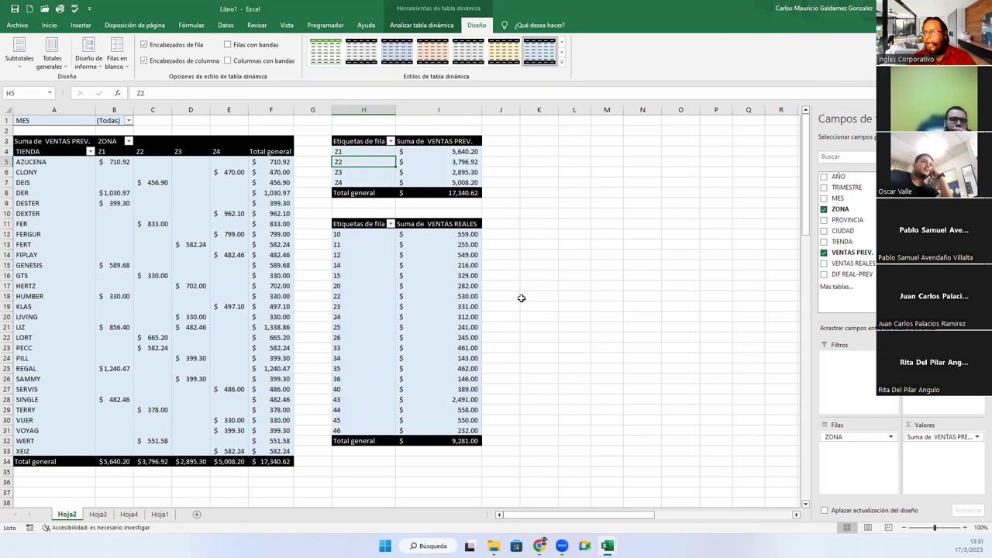
# - Insert a clustered column (Columnas agrupadas) pivot chart from the store-by-zone table and place it beside the zone summary, starting at cell K3
pyautogui.moveTo(163, 182); pyautogui.dragTo(233, 379)
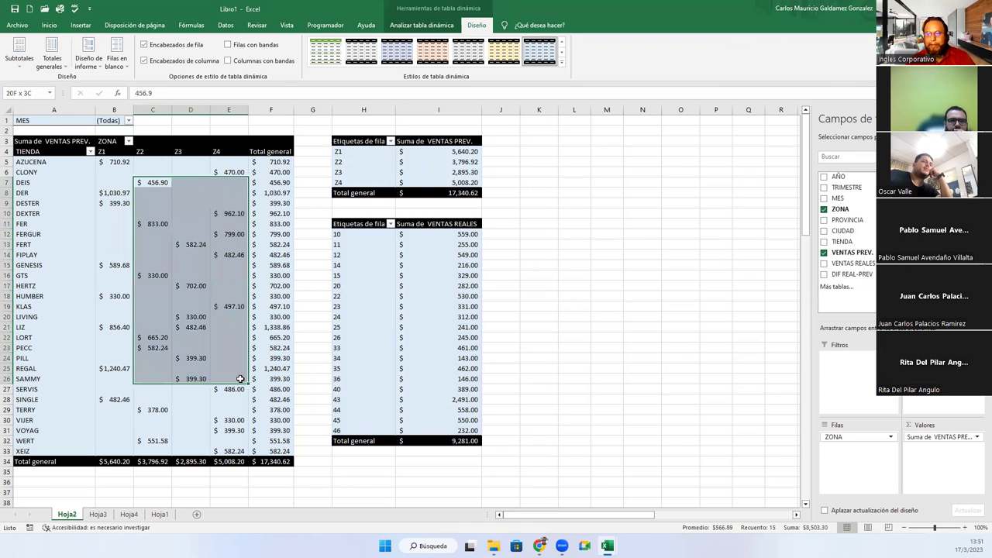
pyautogui.click(148, 305)
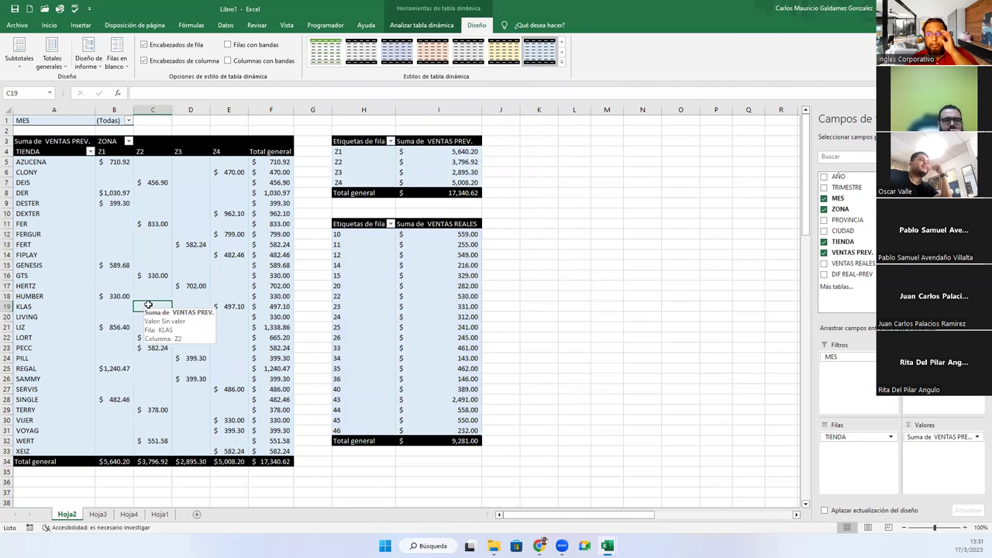
pyautogui.click(128, 253)
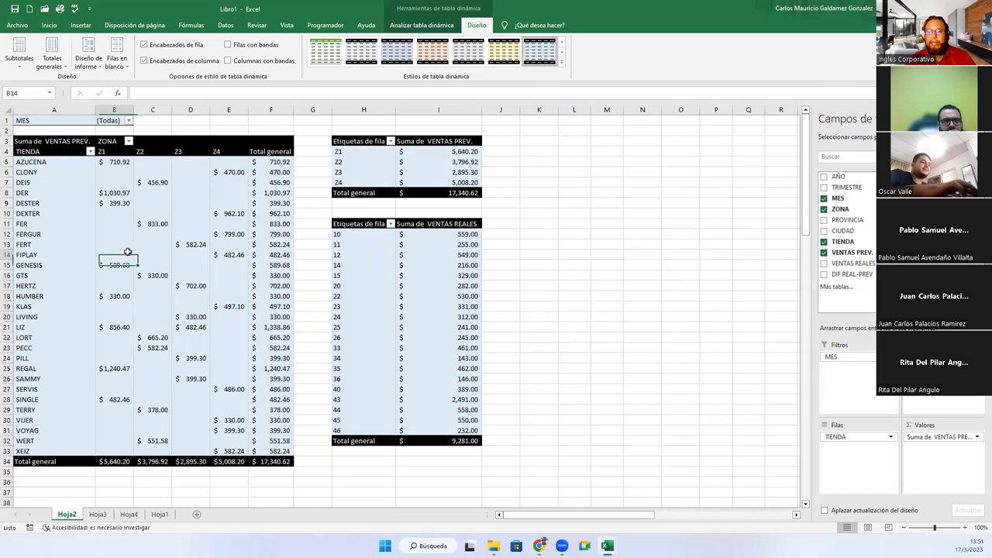
pyautogui.click(81, 25)
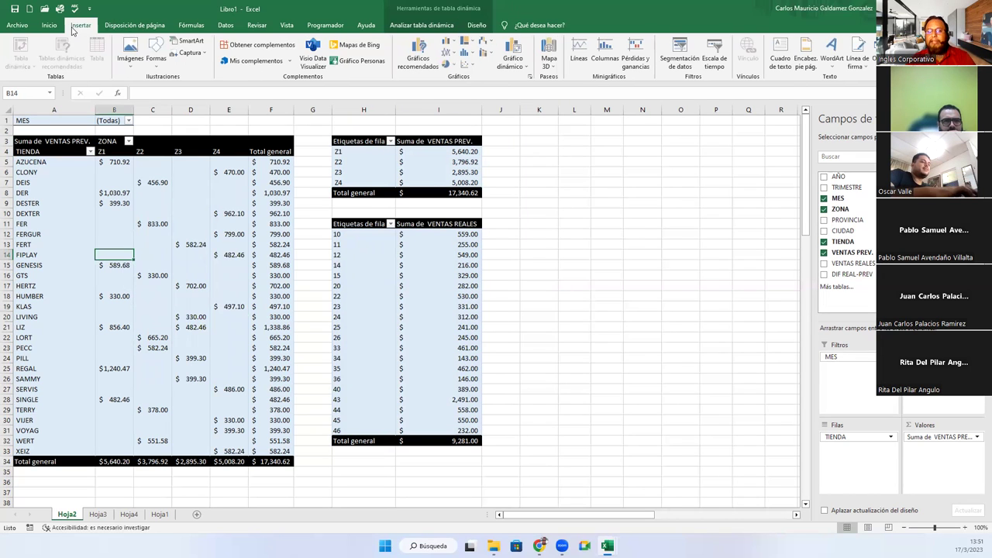
pyautogui.click(512, 48)
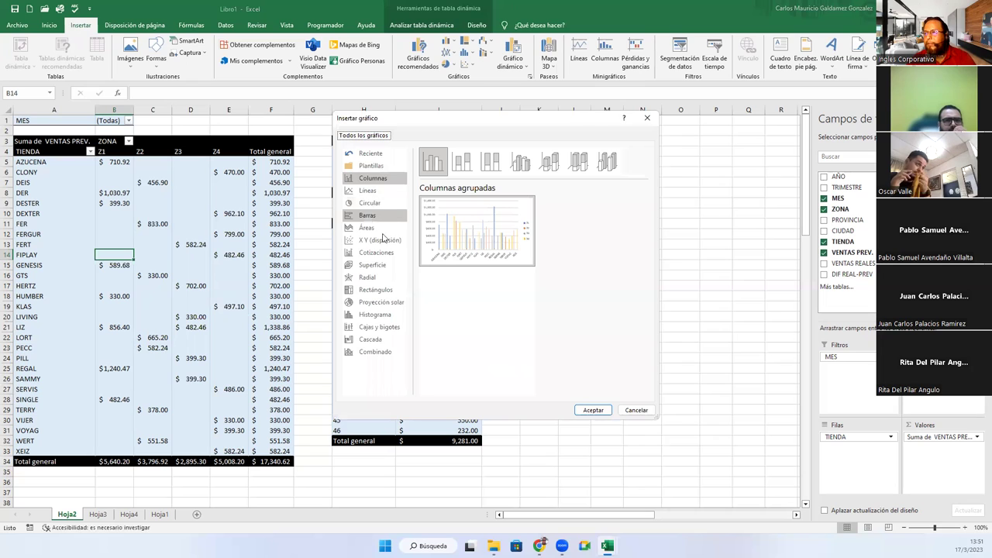
pyautogui.click(529, 166)
pyautogui.click(549, 165)
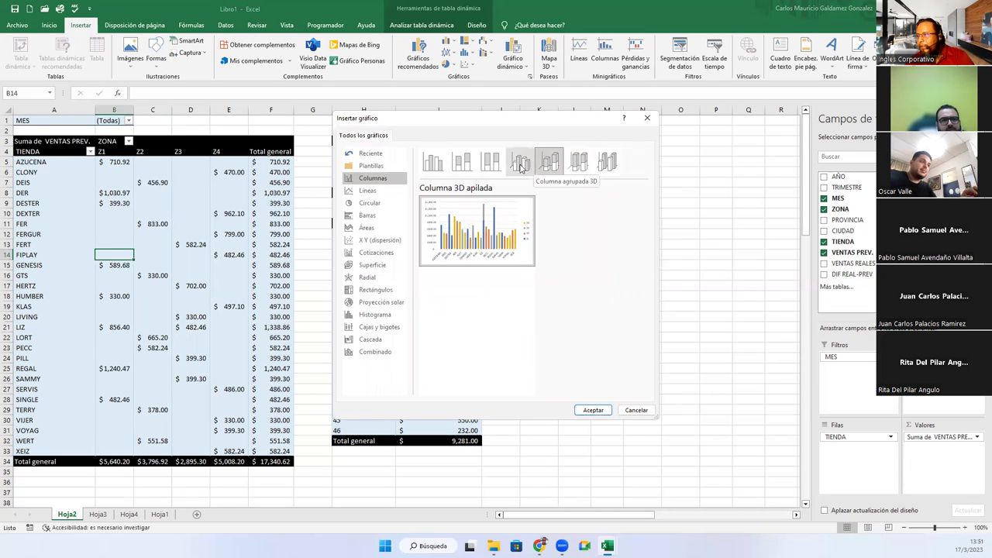
pyautogui.click(431, 164)
pyautogui.moveTo(463, 259)
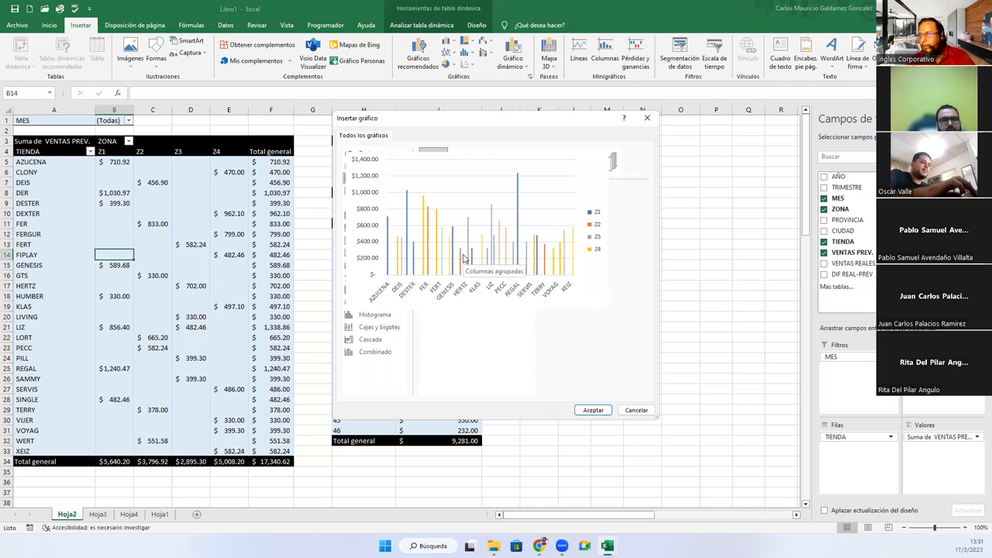
pyautogui.click(592, 410)
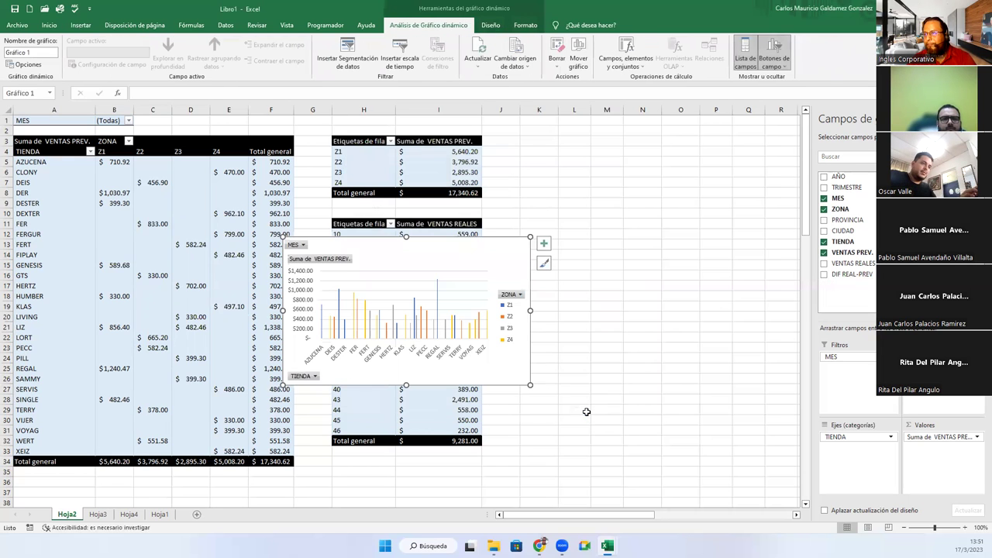
pyautogui.moveTo(633, 198); pyautogui.dragTo(633, 155)
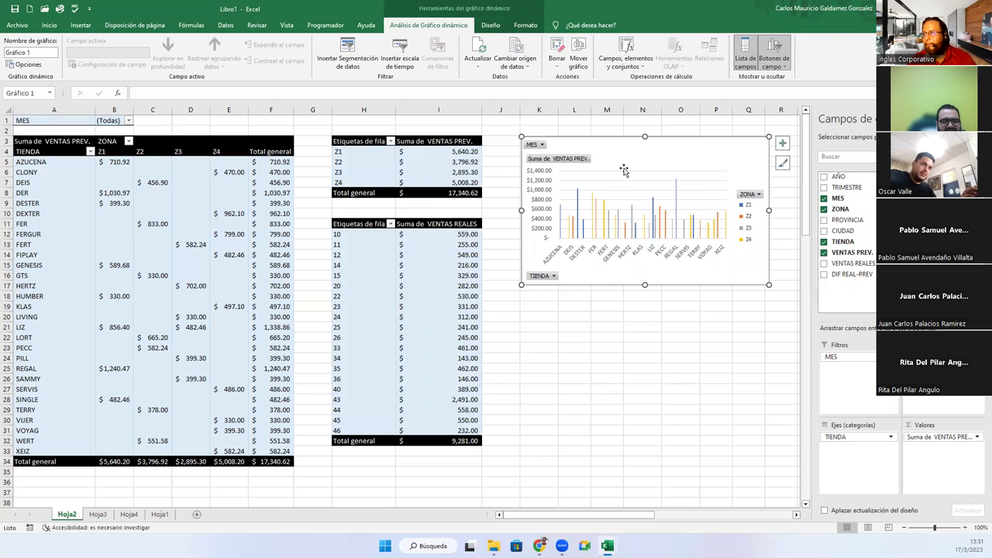
# - Delete the empty sheets Hoja3 and Hoja4 from the workbook
pyautogui.click(372, 153)
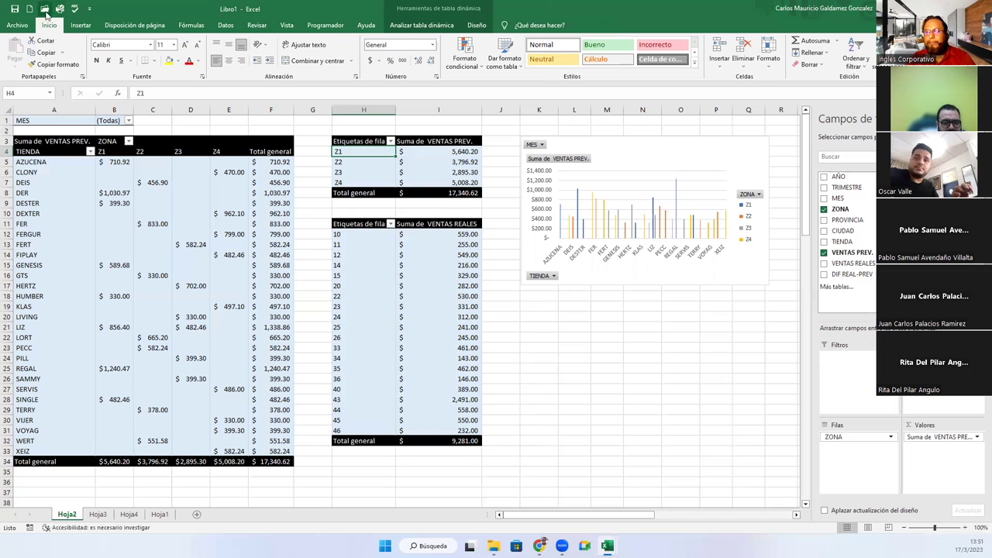
pyautogui.click(103, 518)
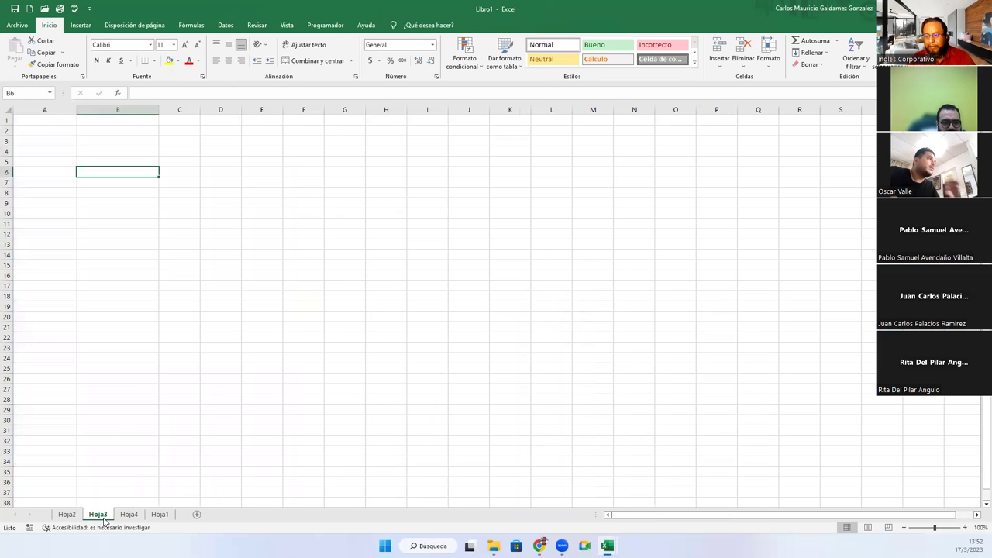
pyautogui.rightClick(104, 518)
pyautogui.click(124, 409)
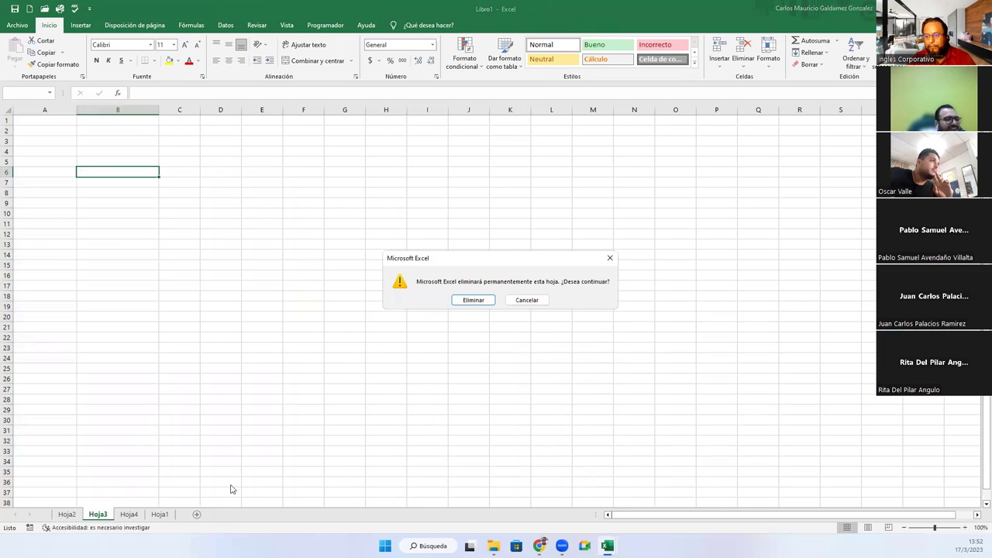
pyautogui.click(472, 301)
pyautogui.rightClick(98, 514)
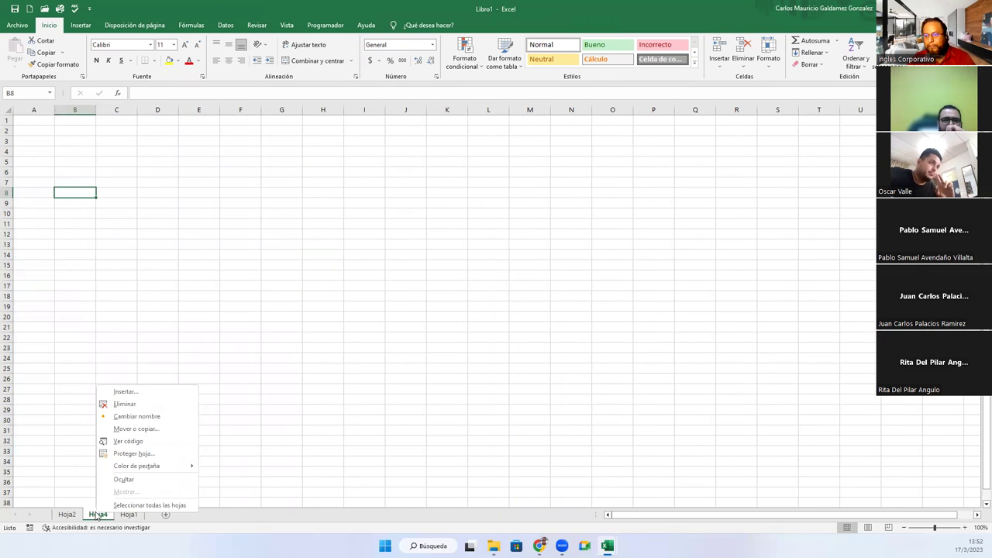
pyautogui.click(125, 404)
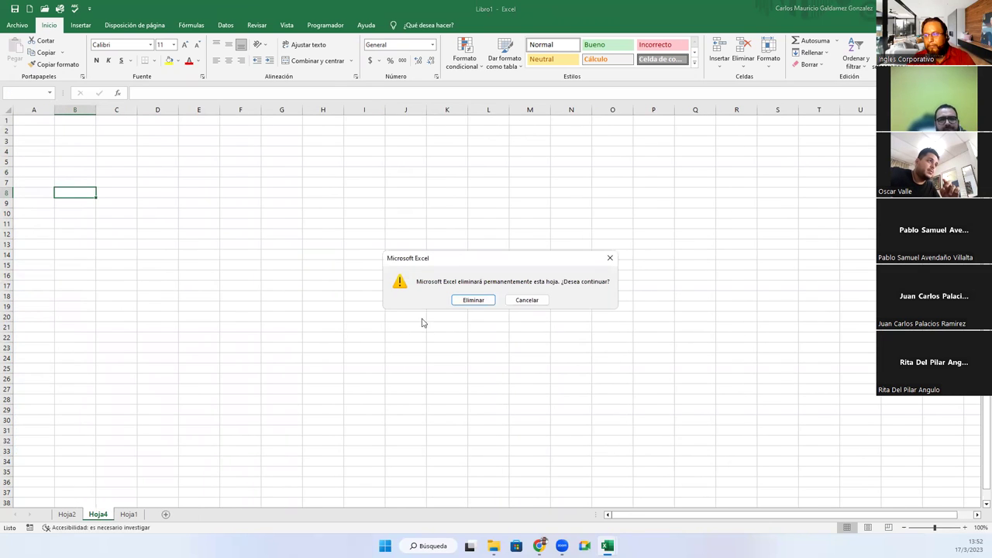
pyautogui.click(472, 300)
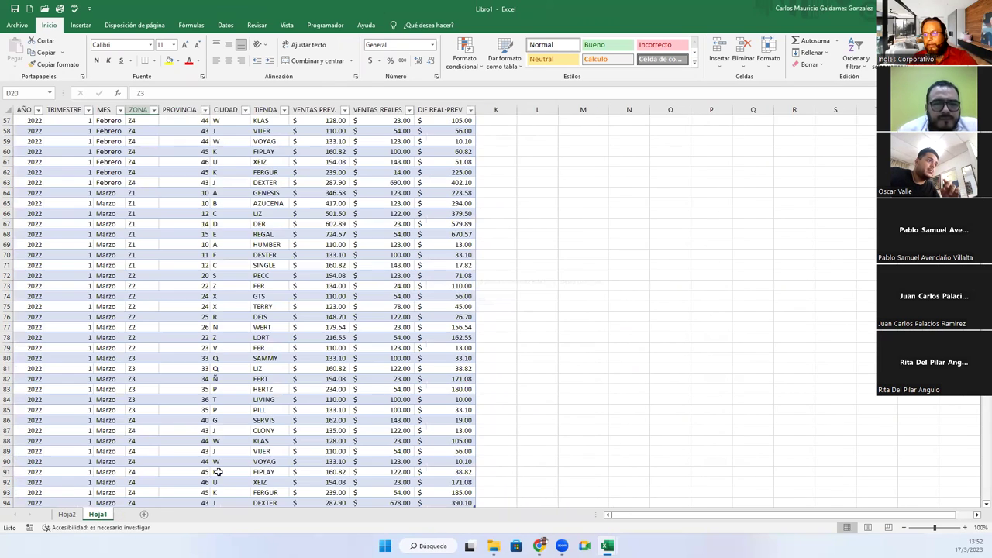
# - Rename the source data sheet Hoja1 as TOrigen
pyautogui.doubleClick(98, 514)
pyautogui.write('TOri')
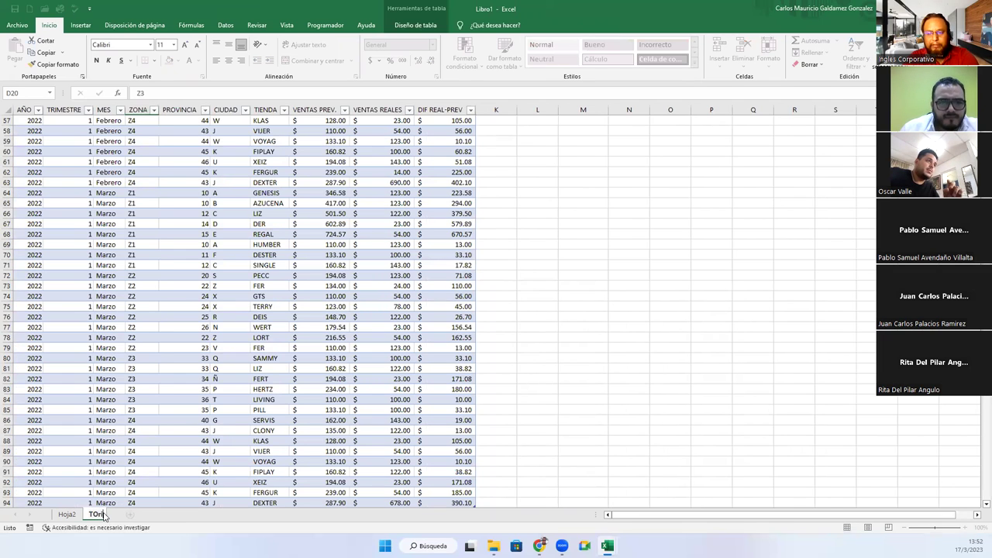
pyautogui.write('gen')
pyautogui.press('Return')
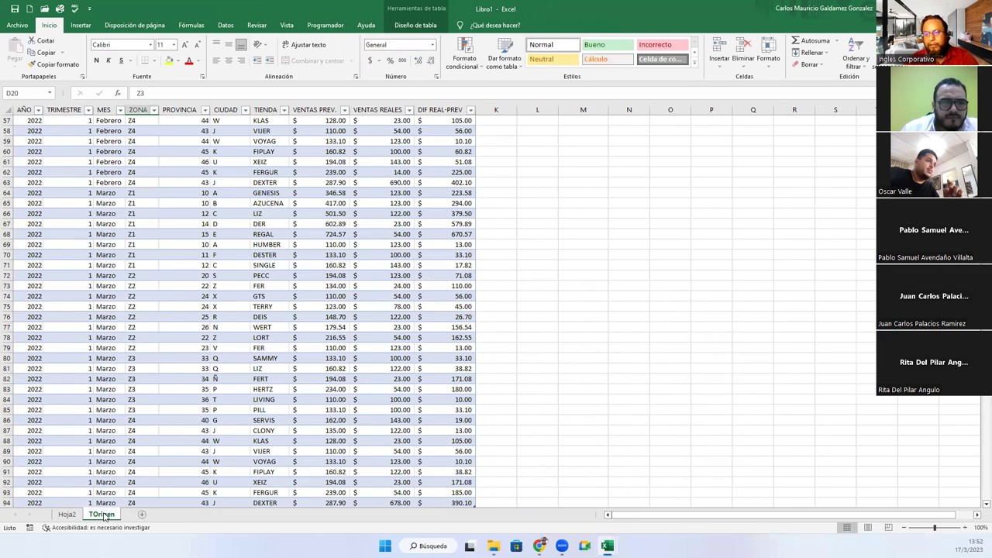
# - Rename the pivot table sheet Hoja2 as TYGD
pyautogui.click(68, 515)
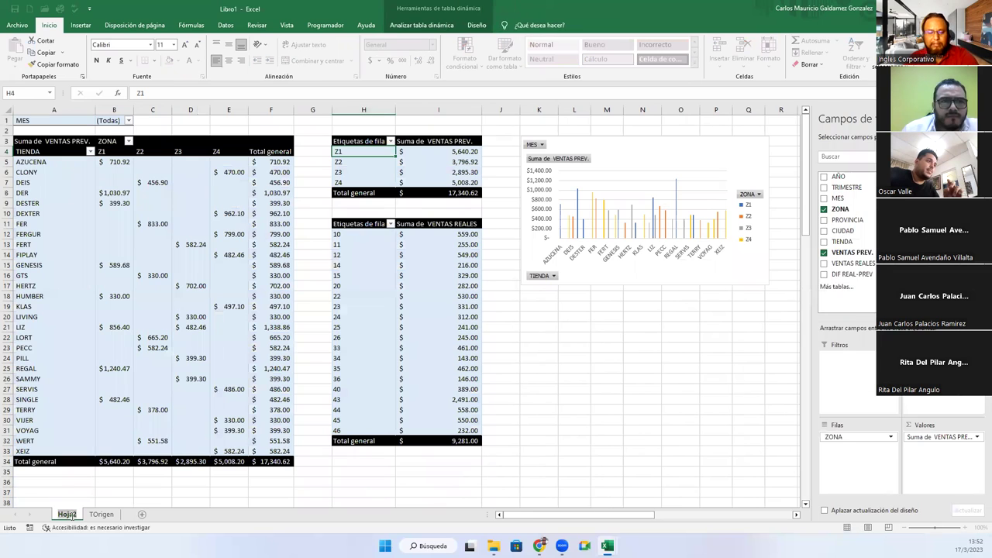
pyautogui.doubleClick(68, 515)
pyautogui.write('TYGP')
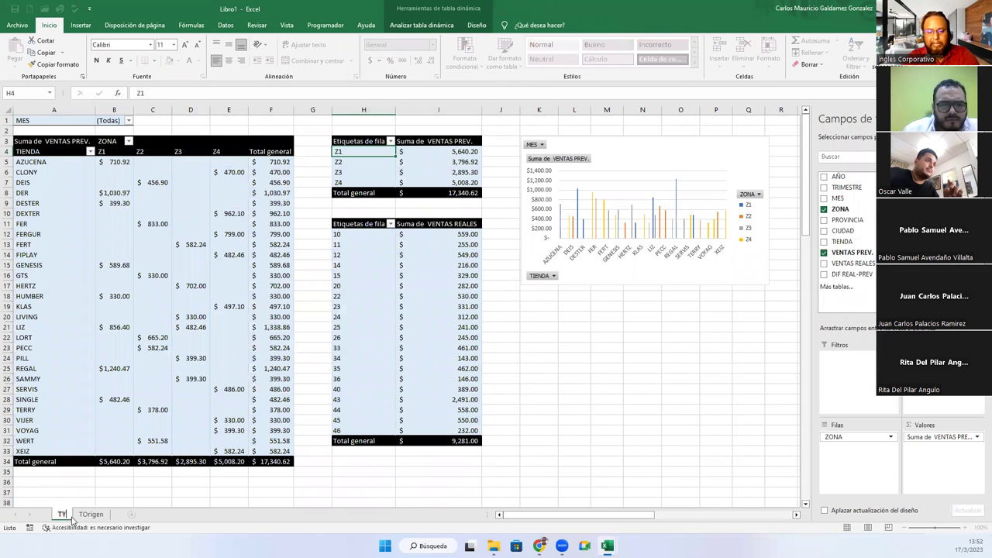
pyautogui.press('Return')
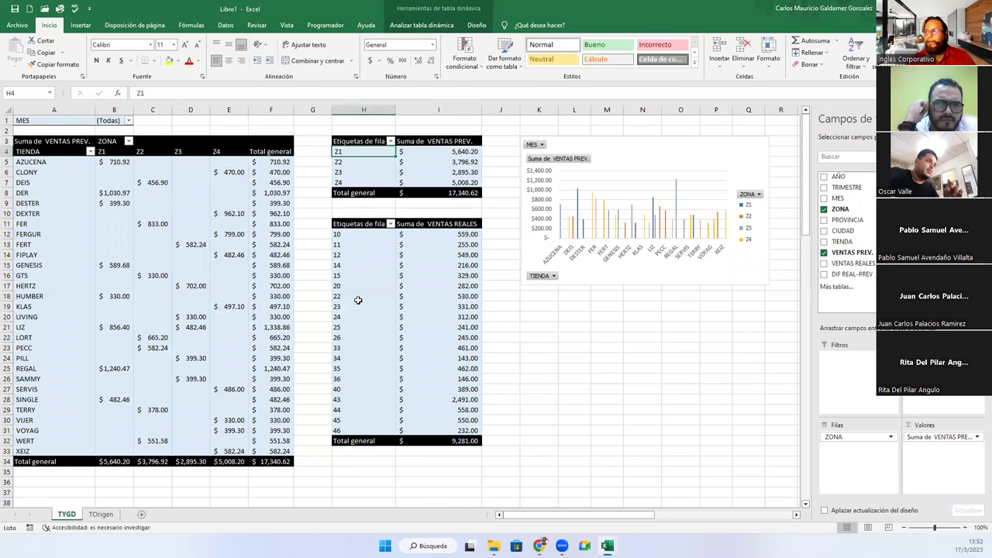
# - Insert a 3D pie (Circular 3D) pivot chart from the zone summary and place it directly below the column chart
pyautogui.click(364, 161)
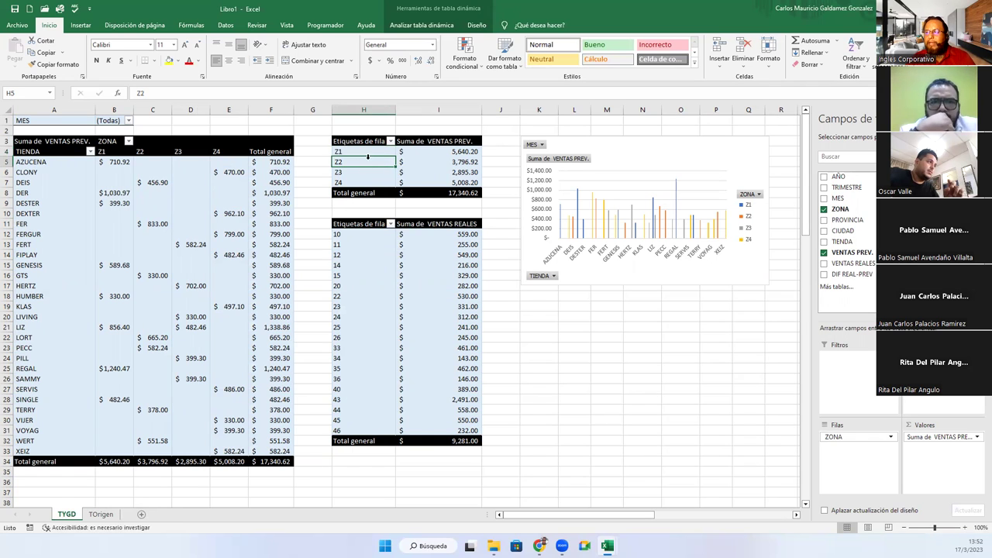
pyautogui.click(80, 25)
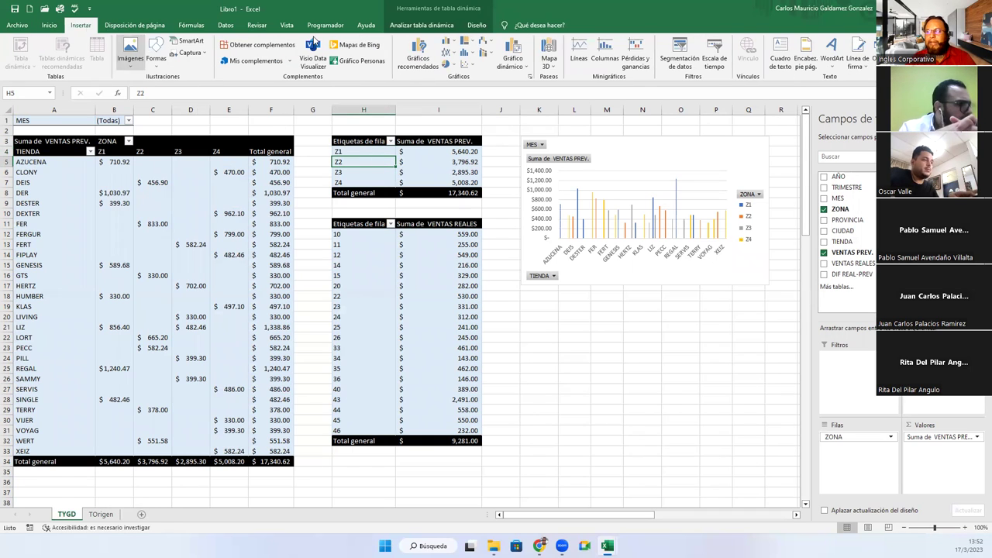
pyautogui.click(512, 56)
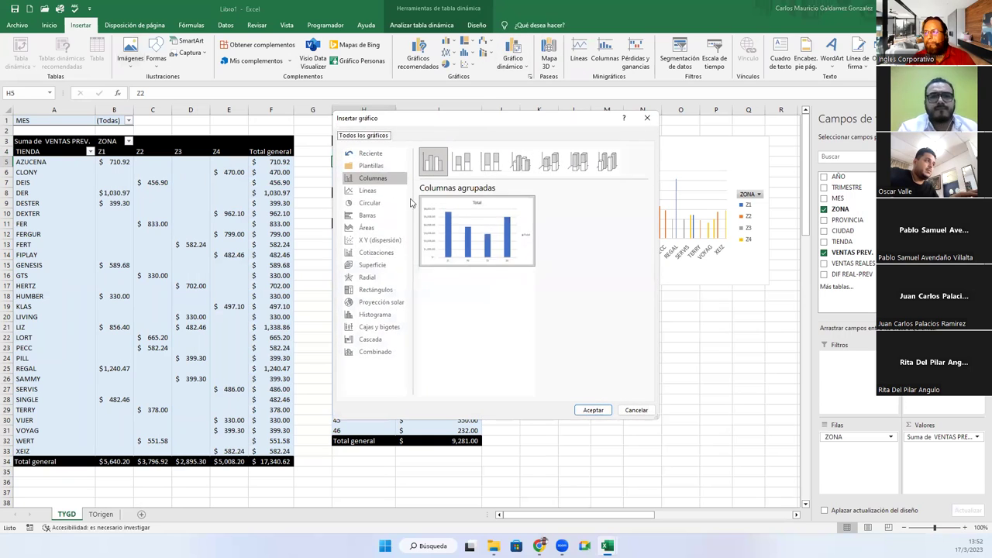
pyautogui.click(369, 203)
pyautogui.click(462, 160)
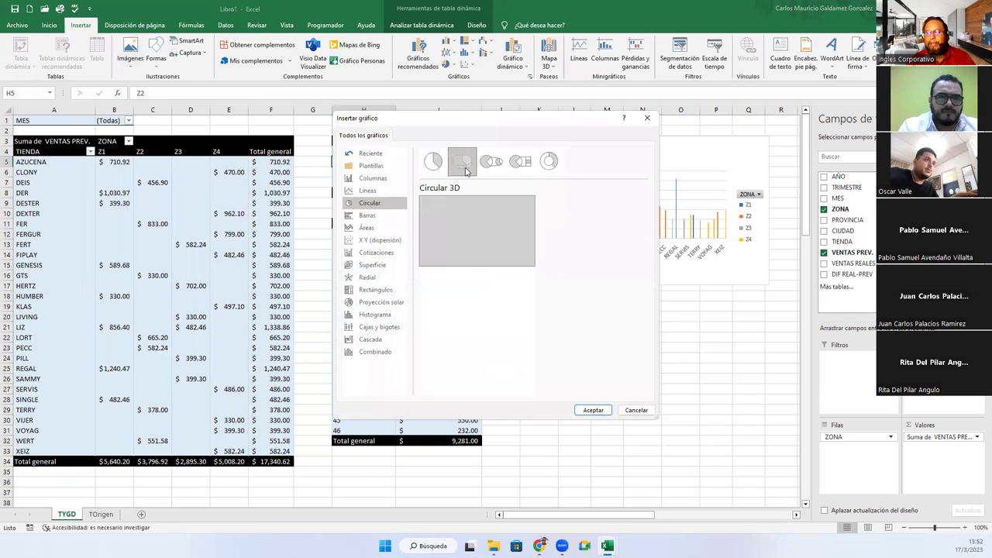
pyautogui.click(592, 410)
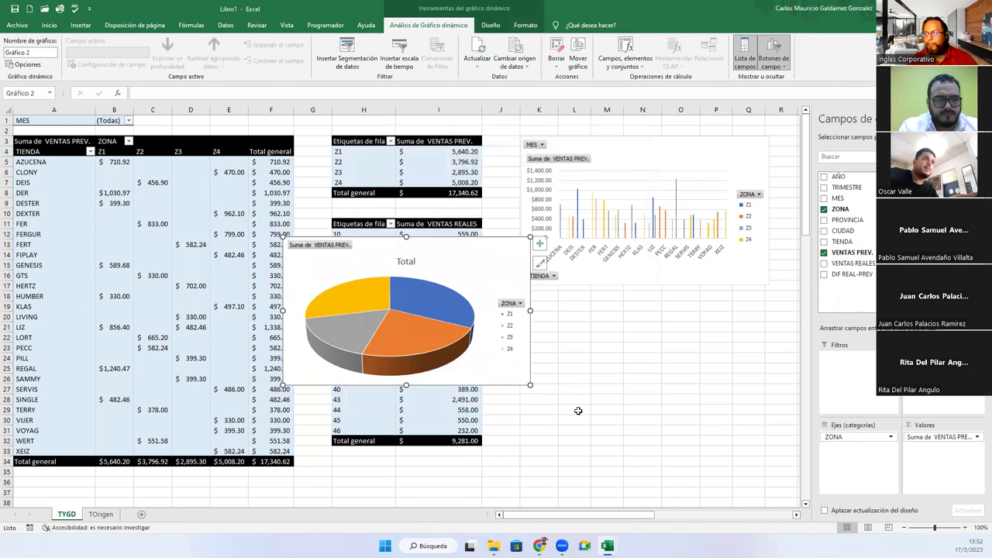
pyautogui.moveTo(454, 268); pyautogui.dragTo(747, 342)
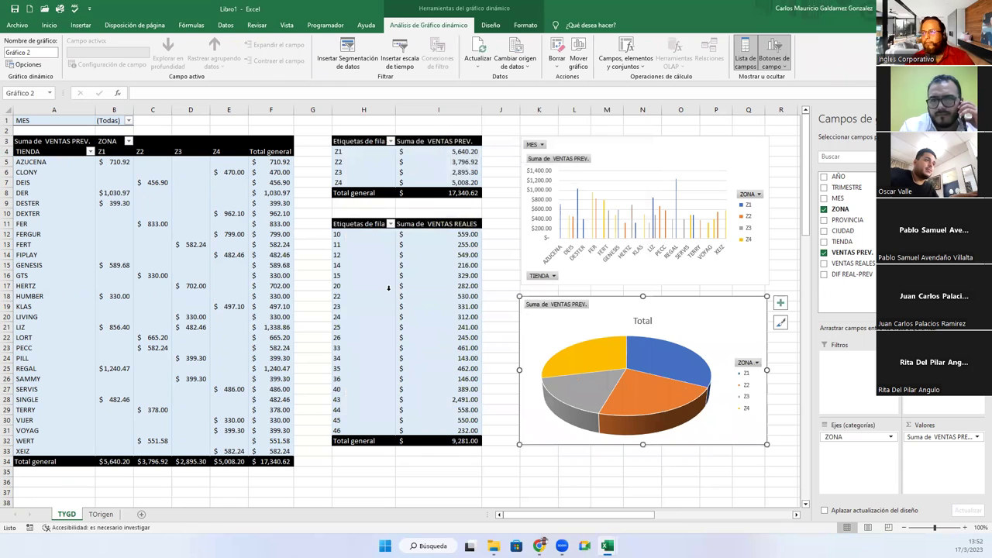
# - Move the province table down so that it starts at cell H13 and its total row aligns with the store table's
pyautogui.click(498, 255)
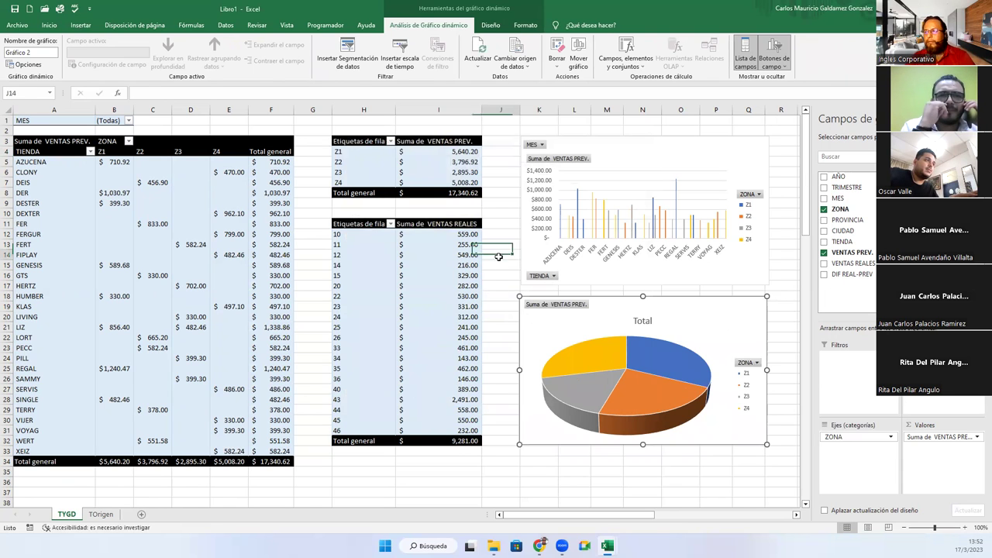
pyautogui.click(230, 256)
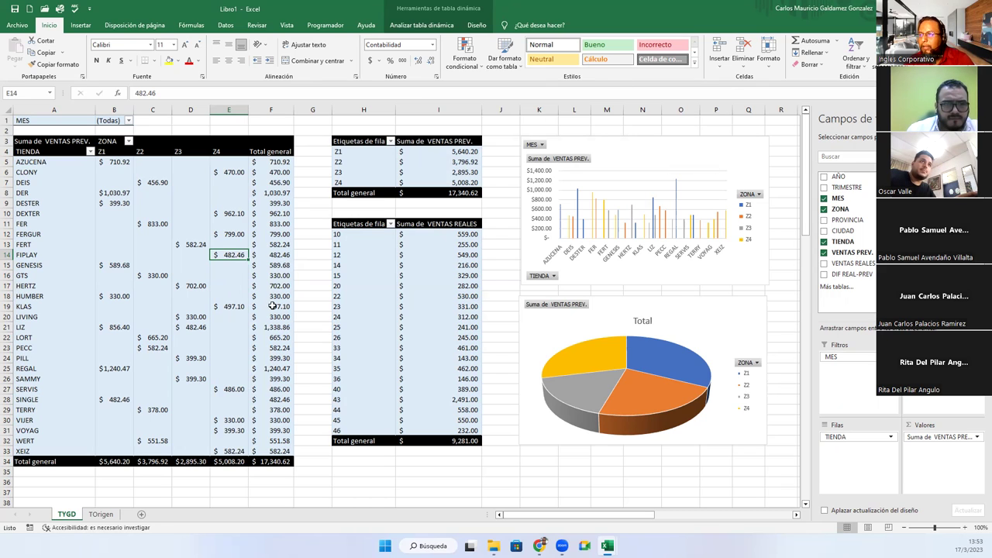
pyautogui.moveTo(366, 224); pyautogui.dragTo(449, 471)
# - Try the zone summary at cell H6 and move it back to H3
pyautogui.moveTo(385, 145); pyautogui.dragTo(441, 227)
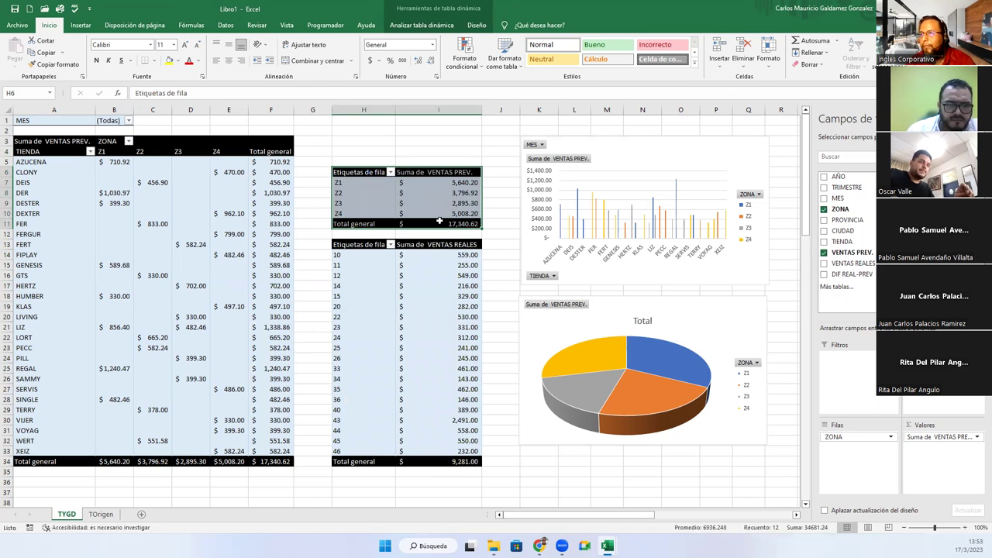
pyautogui.click(426, 157)
pyautogui.moveTo(350, 175); pyautogui.dragTo(430, 217)
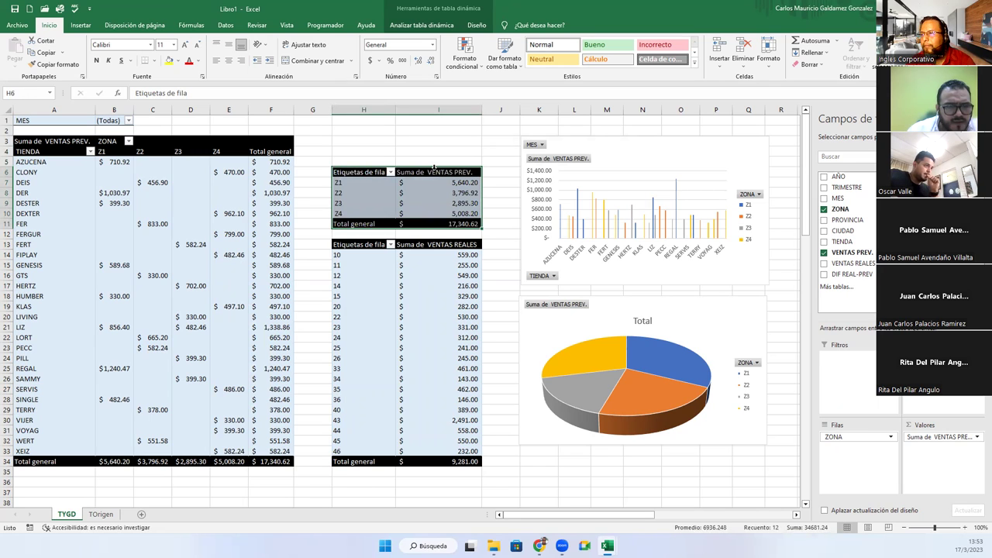
pyautogui.moveTo(481, 192); pyautogui.dragTo(459, 162)
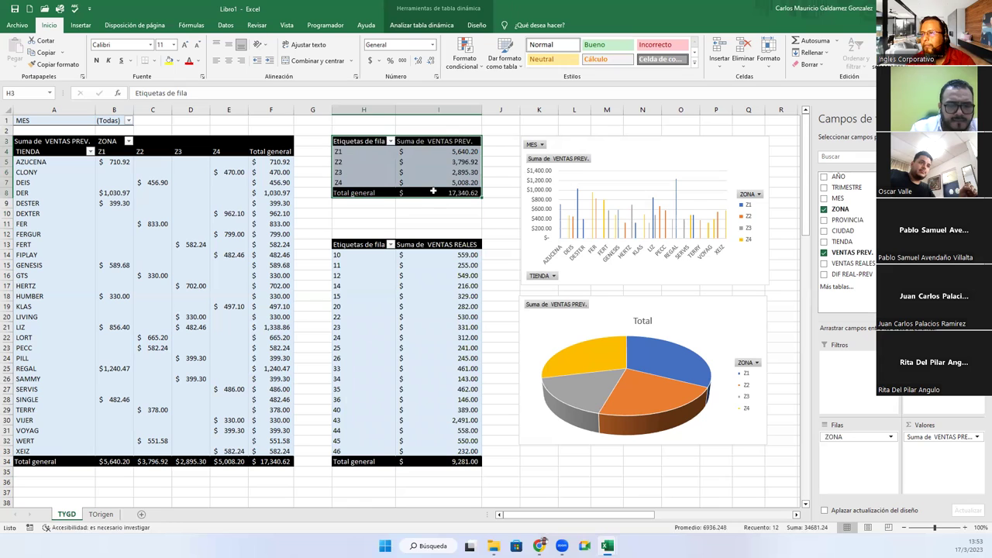
pyautogui.click(366, 213)
# - Try to insert a timeline for the store-by-zone pivot table
pyautogui.click(229, 213)
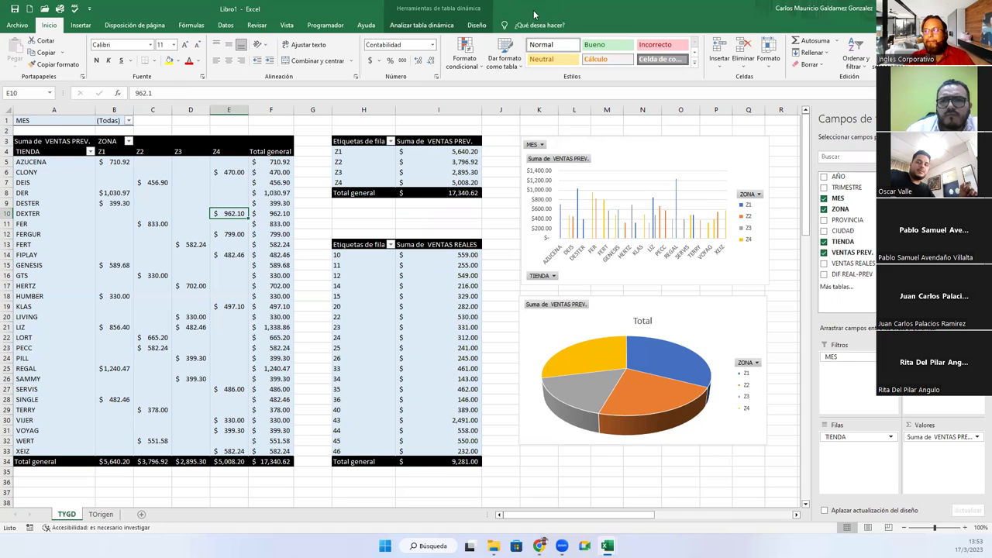
pyautogui.click(120, 264)
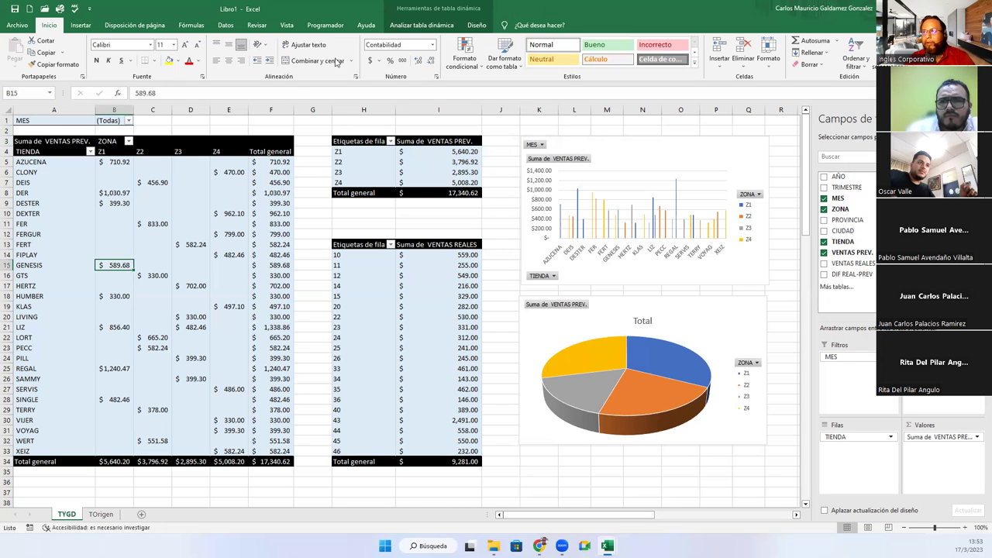
pyautogui.click(422, 25)
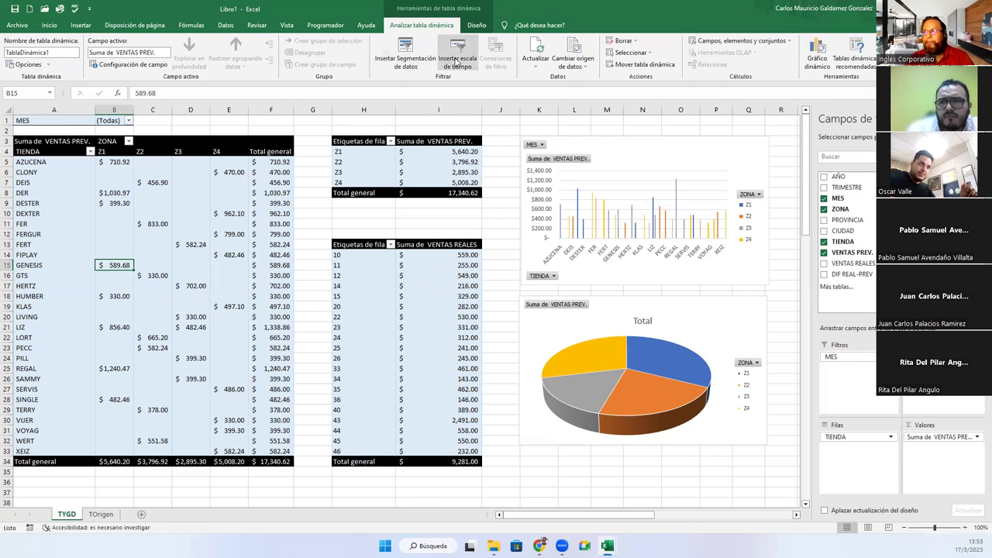
pyautogui.click(458, 62)
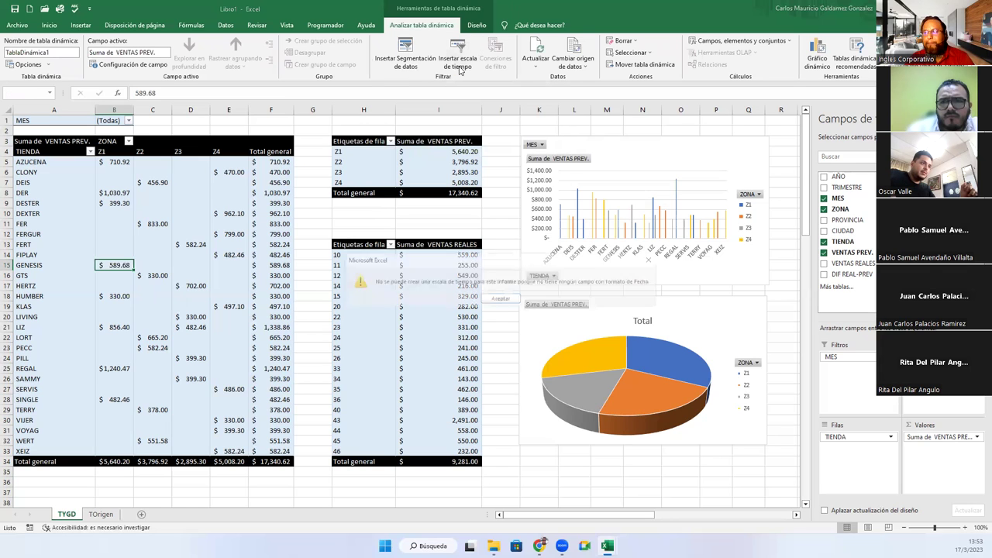
pyautogui.click(505, 302)
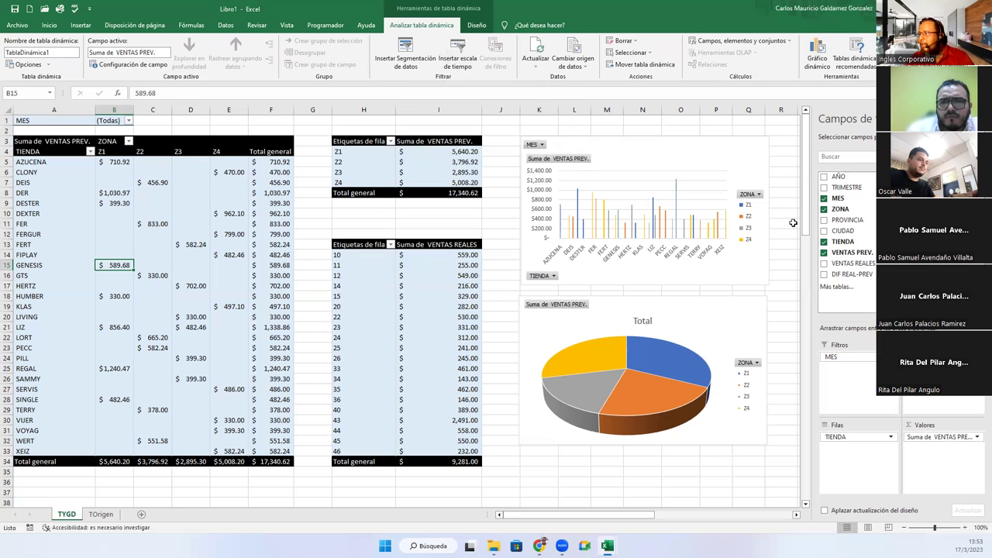
# - Insert slicers for the TRIMESTRE and MES fields of the store-by-zone pivot table
pyautogui.click(244, 246)
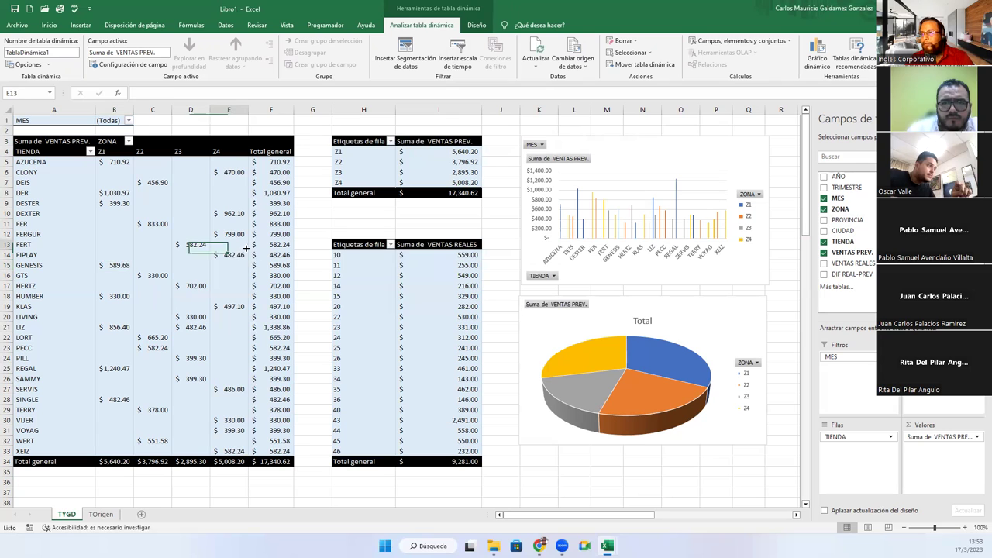
pyautogui.click(407, 62)
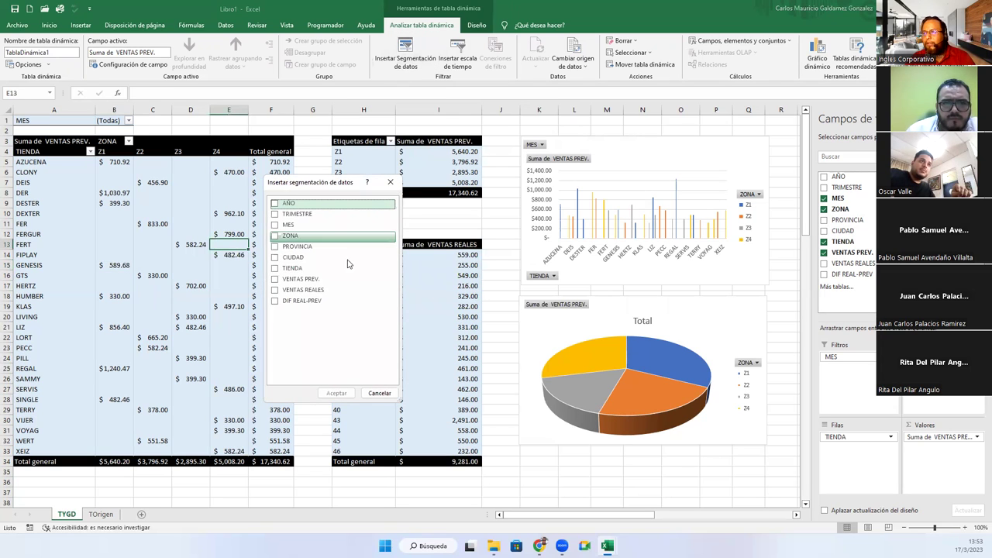
pyautogui.click(274, 215)
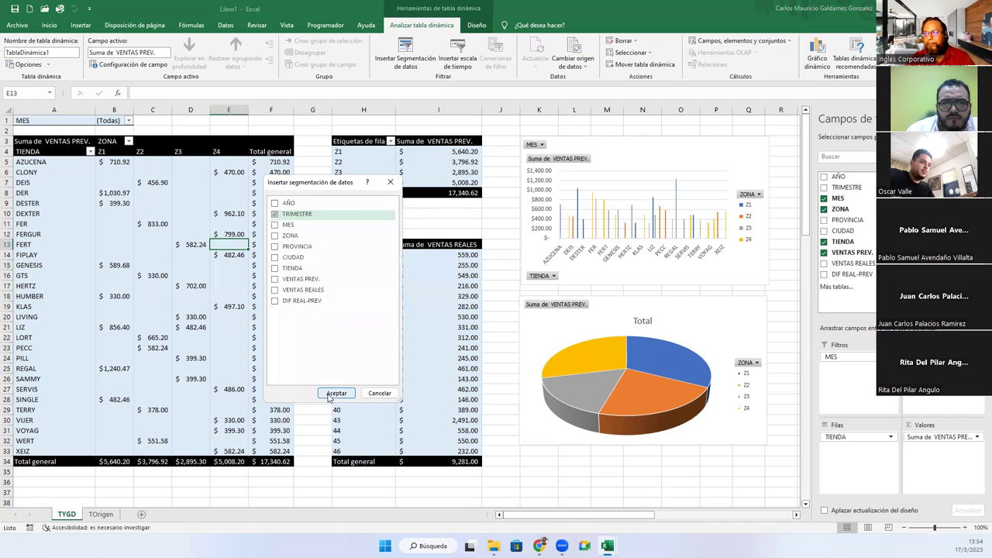
pyautogui.click(275, 224)
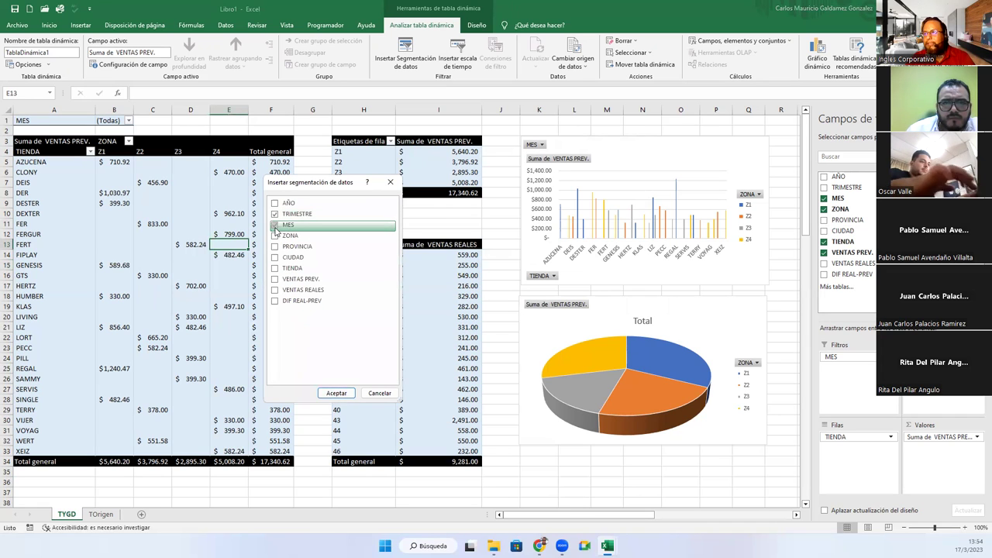
pyautogui.click(335, 393)
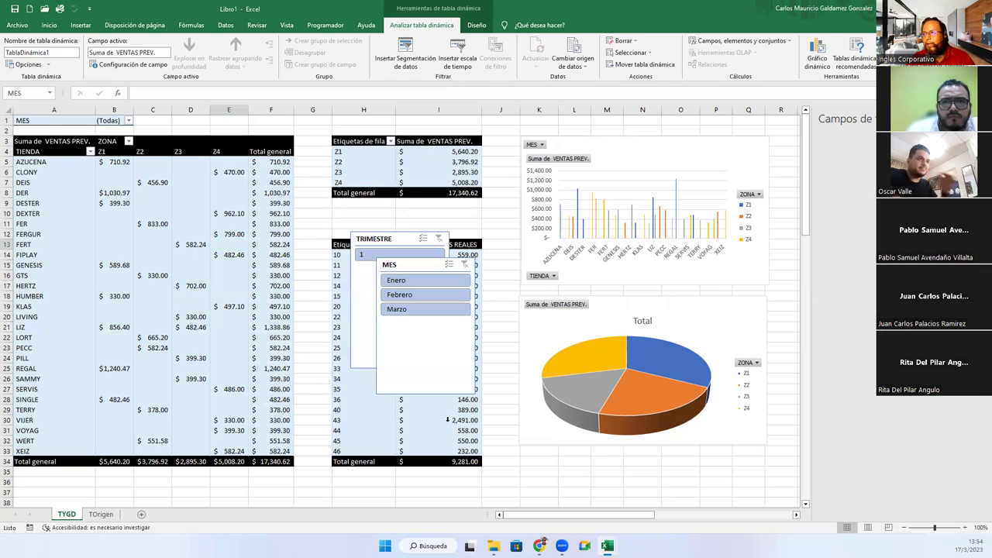
# - Place the MES slicer beside the column chart and delete the TRIMESTRE slicer
pyautogui.moveTo(422, 265); pyautogui.dragTo(833, 143)
pyautogui.click(394, 239)
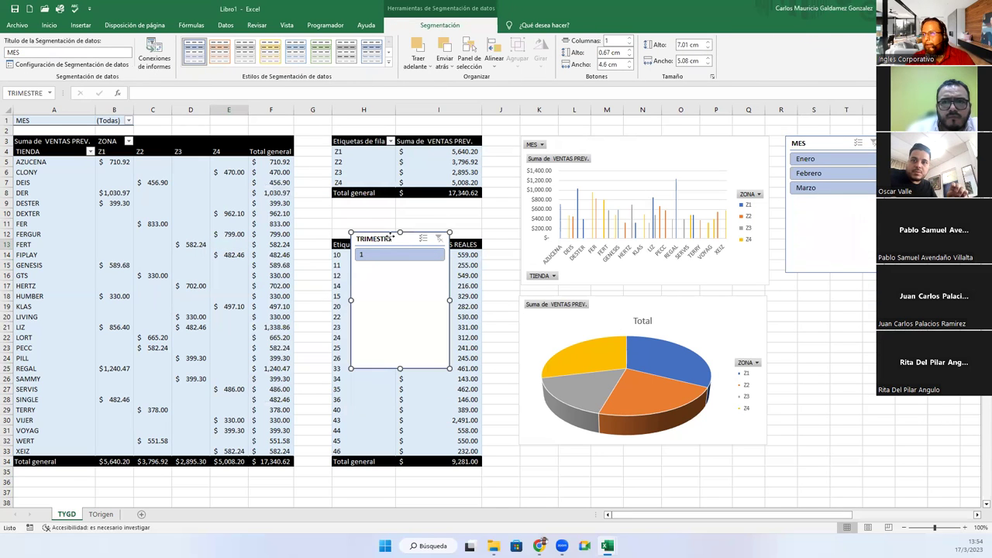
pyautogui.press('Delete')
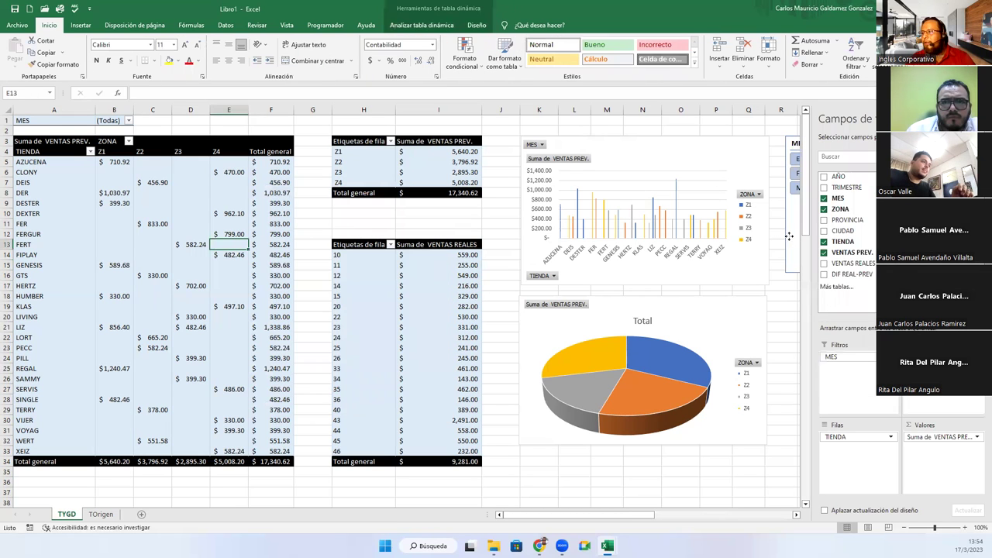
pyautogui.click(788, 236)
# - Filter the store-by-zone table with the MES slicer by Enero, Febrero and Marzo in turn, leaving Marzo selected
pyautogui.click(155, 224)
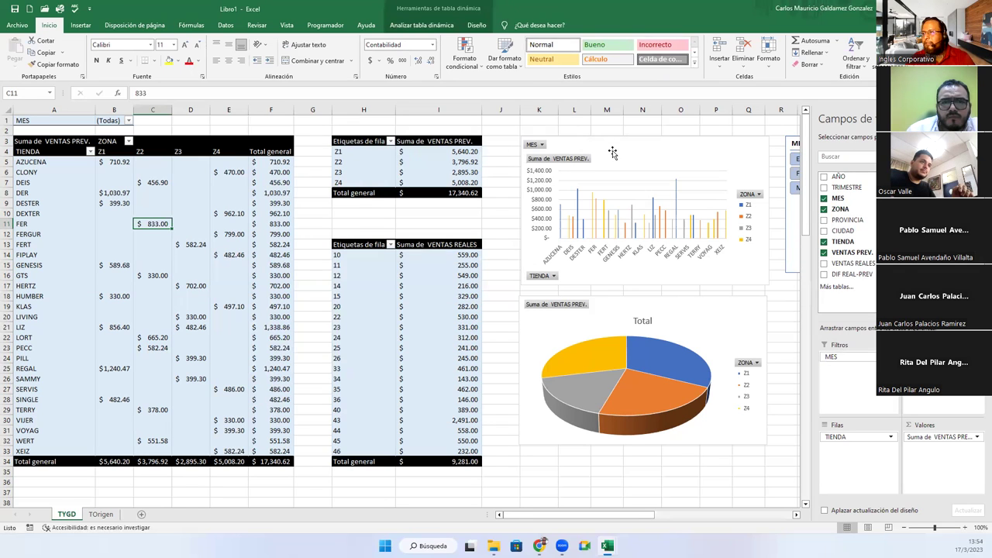
pyautogui.click(790, 222)
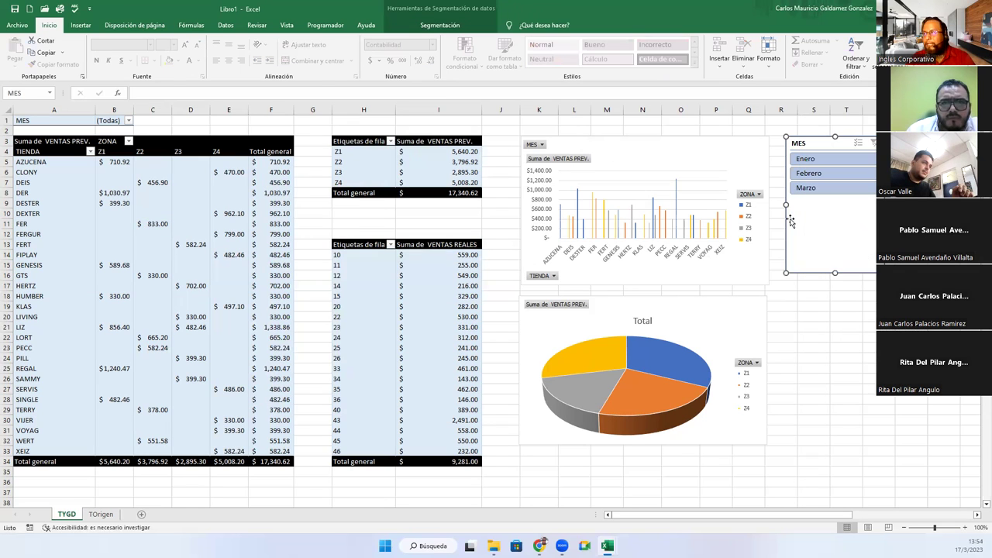
pyautogui.click(806, 159)
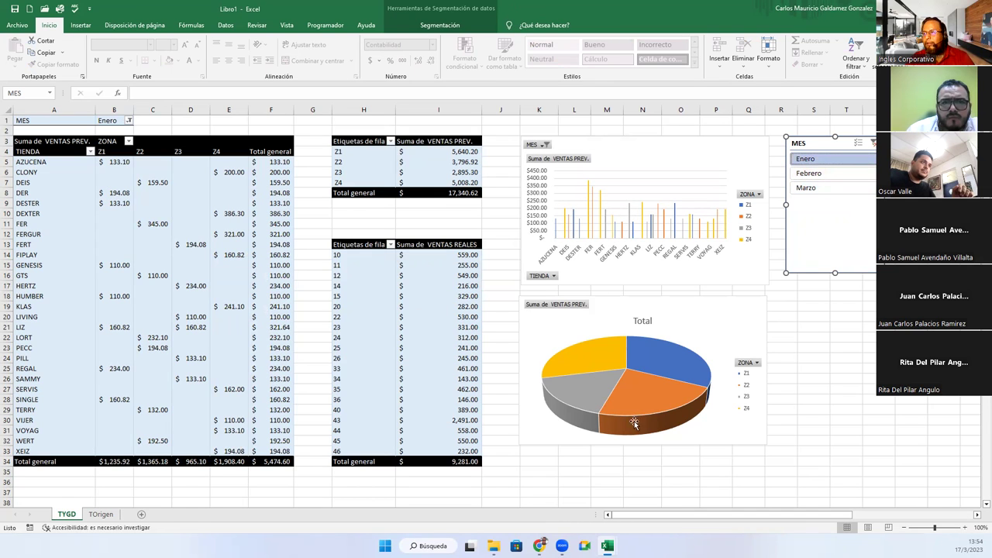
pyautogui.click(810, 175)
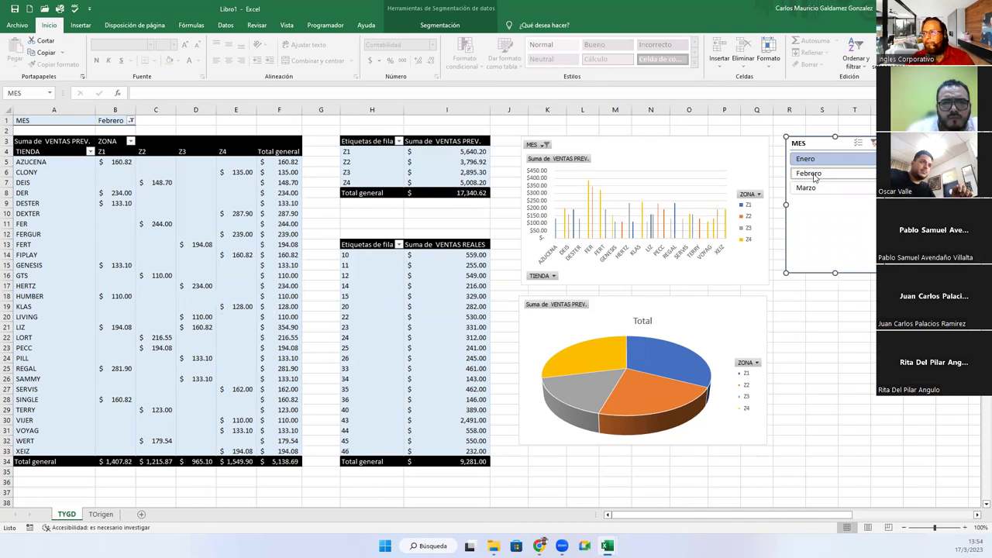
pyautogui.click(811, 189)
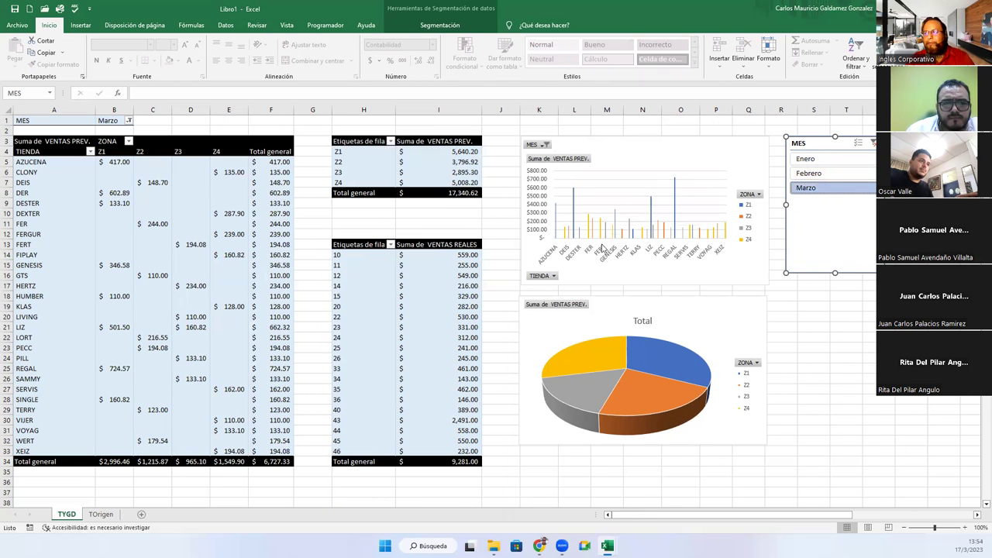
# - Try to insert a TRIMESTRE slicer for the zone totals pivot table
pyautogui.click(709, 321)
pyautogui.click(383, 170)
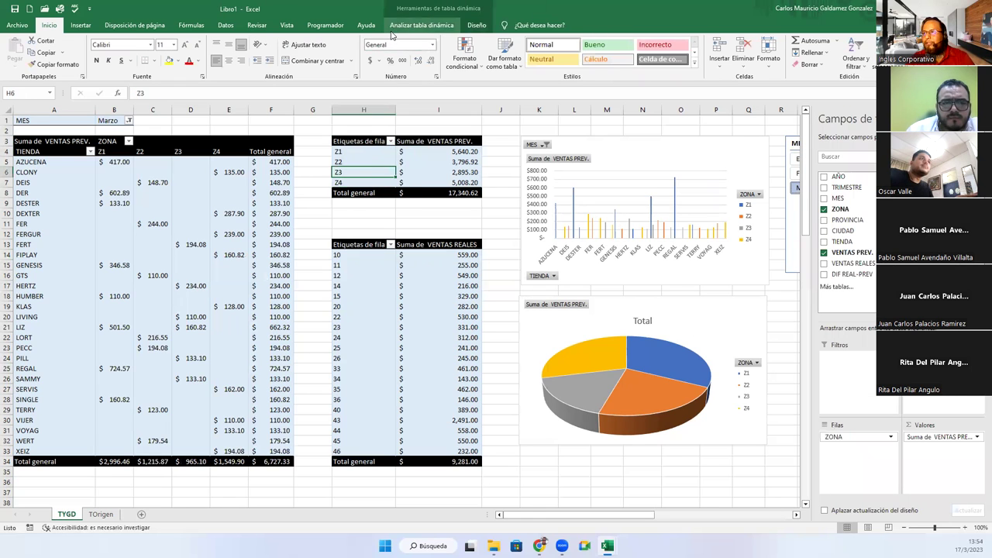
pyautogui.click(421, 25)
pyautogui.click(409, 59)
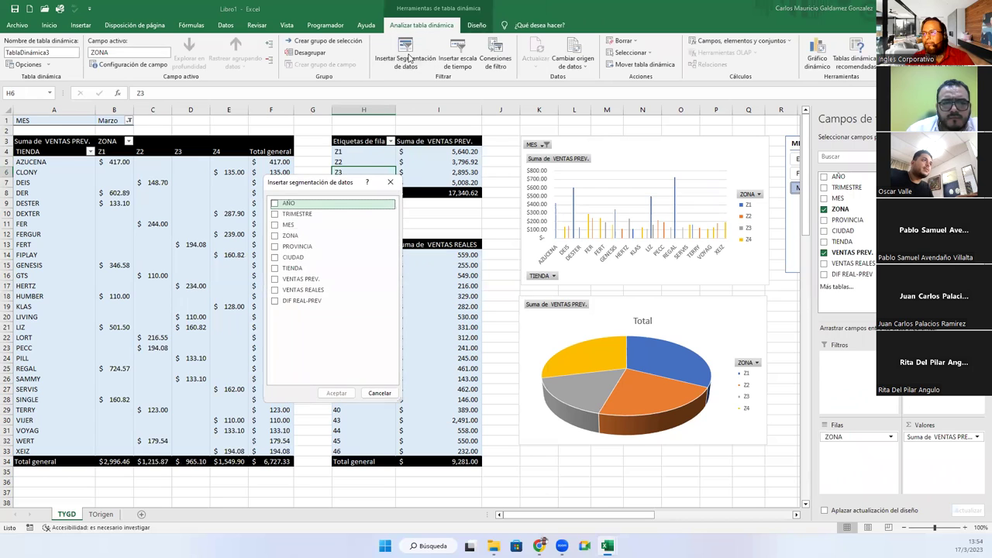
pyautogui.click(274, 236)
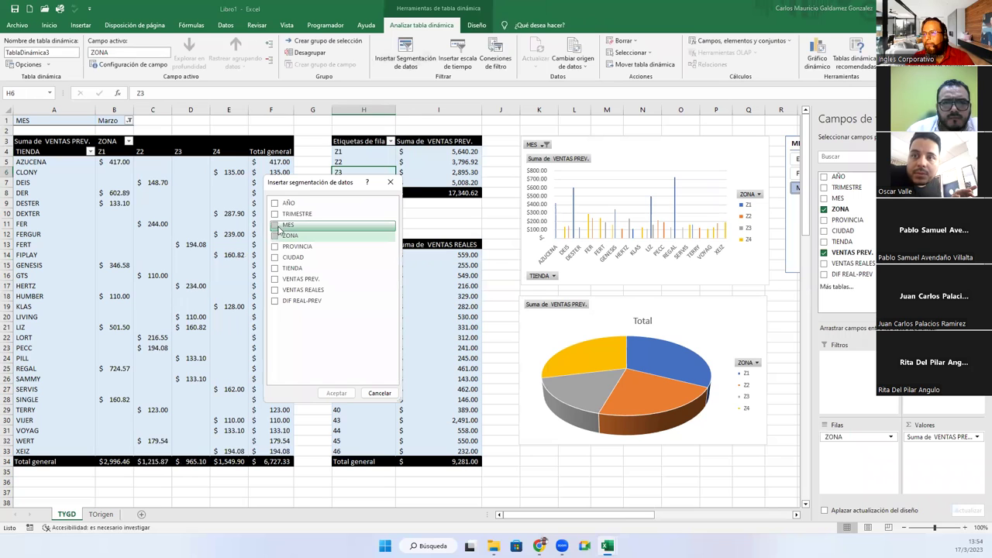
pyautogui.click(275, 213)
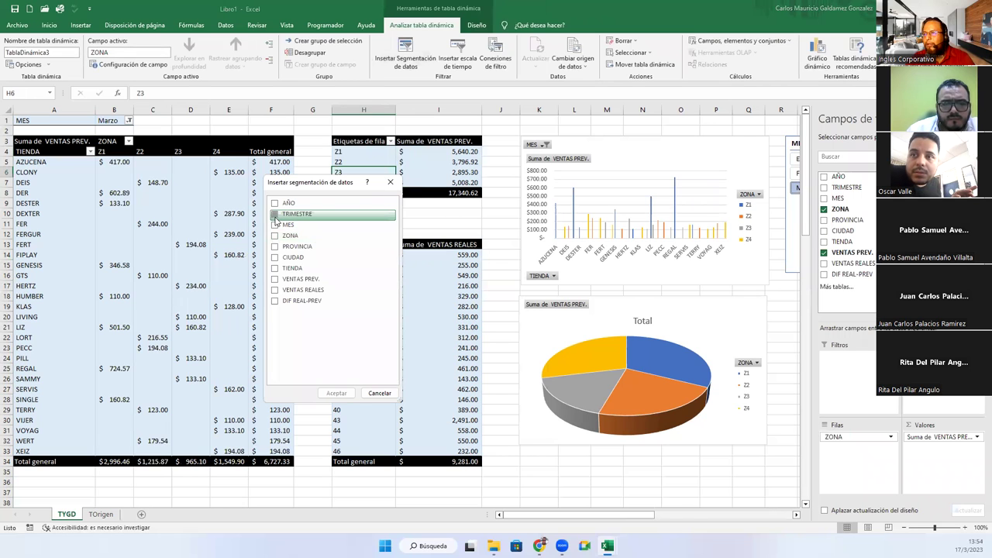
pyautogui.click(335, 392)
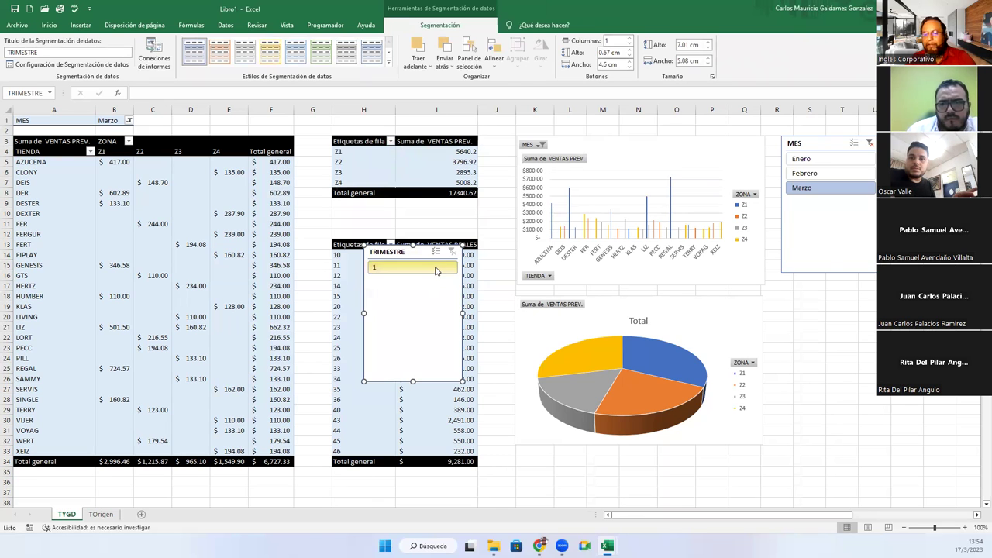
pyautogui.click(375, 172)
pyautogui.hotkey('ctrl', 'z')
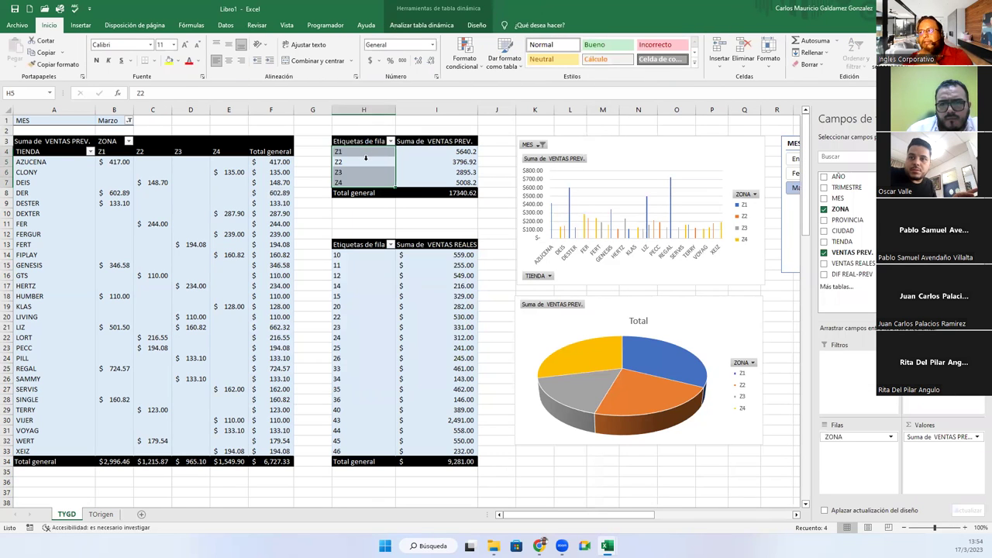
# - Insert a CIUDAD slicer for the zone totals pivot table and place it beside the pie chart, below the MES slicer
pyautogui.click(383, 141)
pyautogui.click(421, 25)
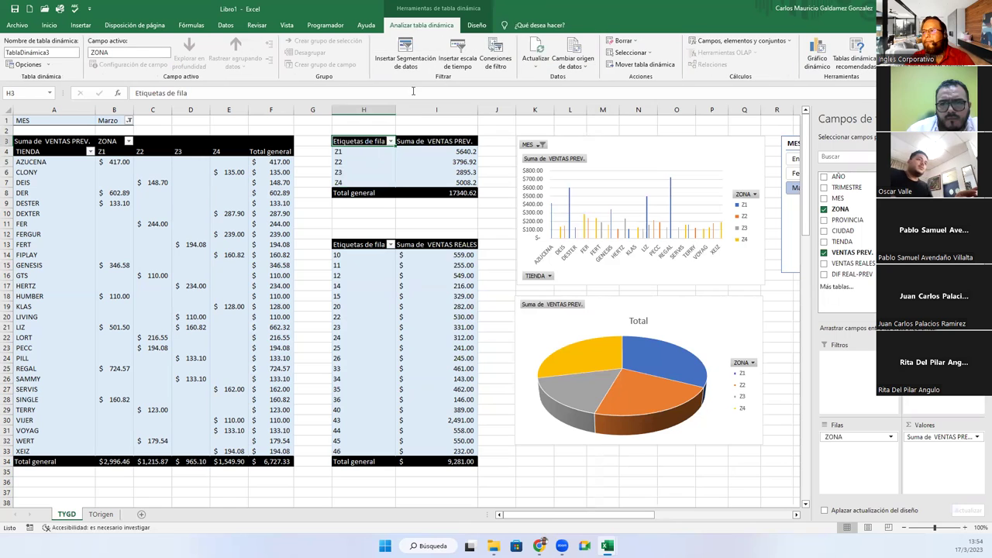
pyautogui.click(404, 62)
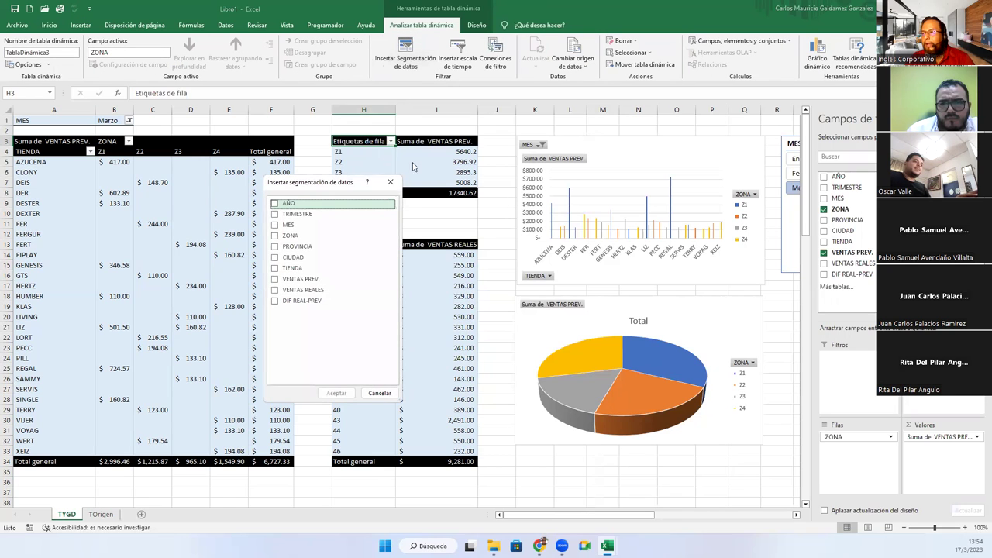
pyautogui.click(275, 256)
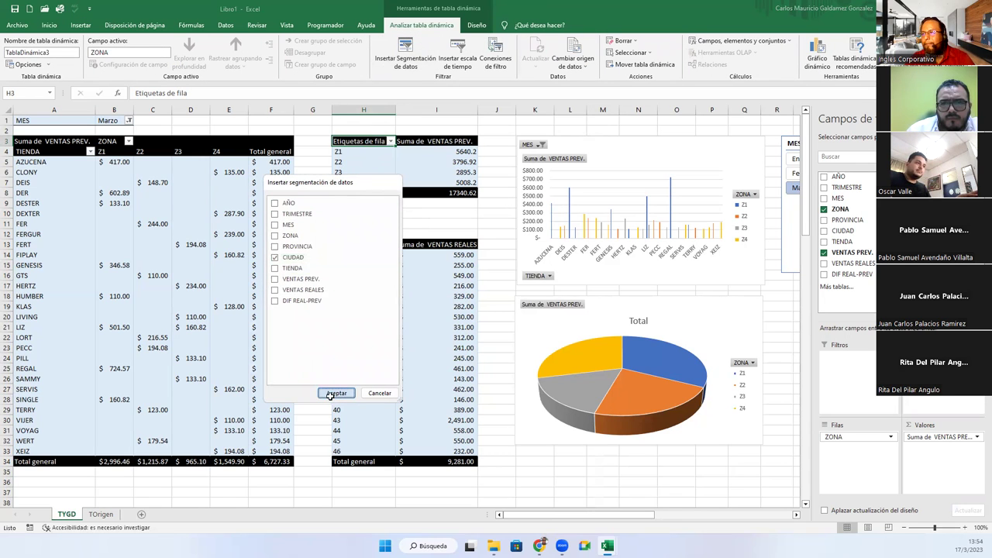
pyautogui.click(333, 393)
pyautogui.moveTo(403, 256); pyautogui.dragTo(823, 302)
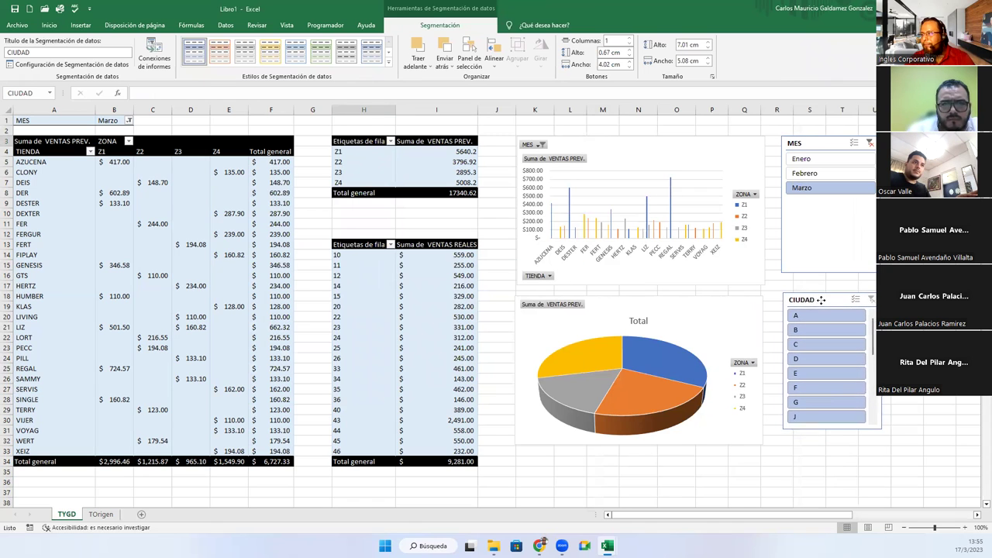
# - Filter the zone totals table and pie chart with the CIUDAD slicer by cities A, C, D and E in turn
pyautogui.click(803, 314)
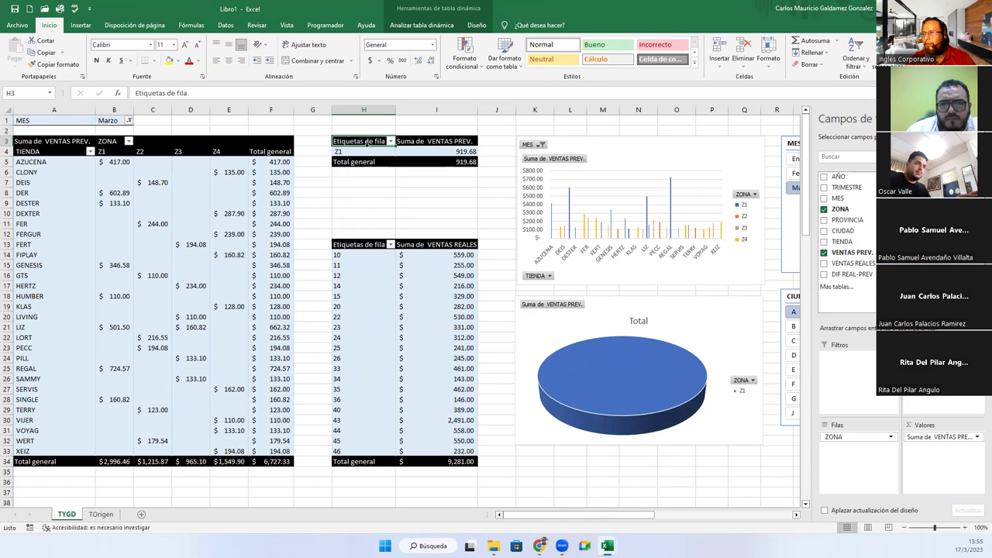
pyautogui.click(368, 152)
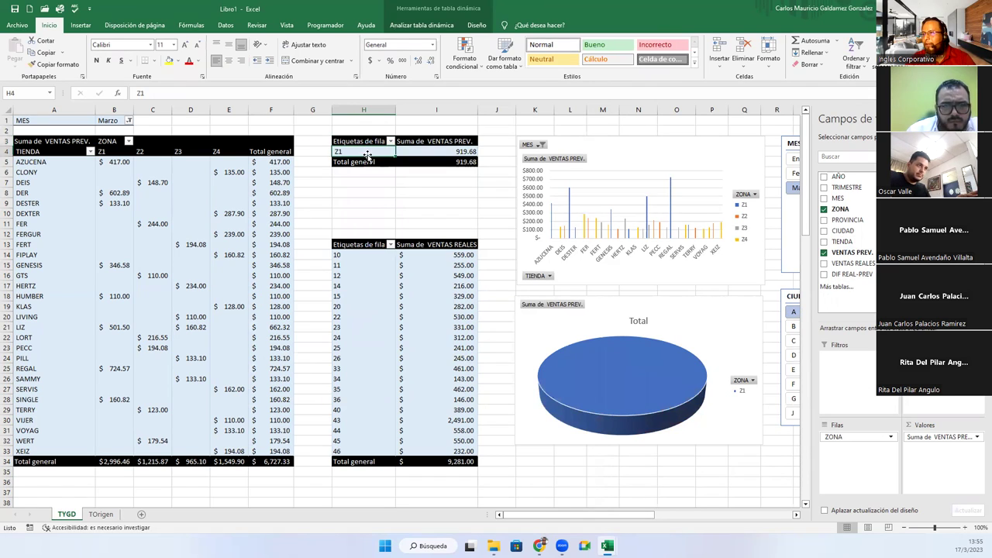
pyautogui.click(470, 26)
pyautogui.click(366, 25)
pyautogui.click(399, 25)
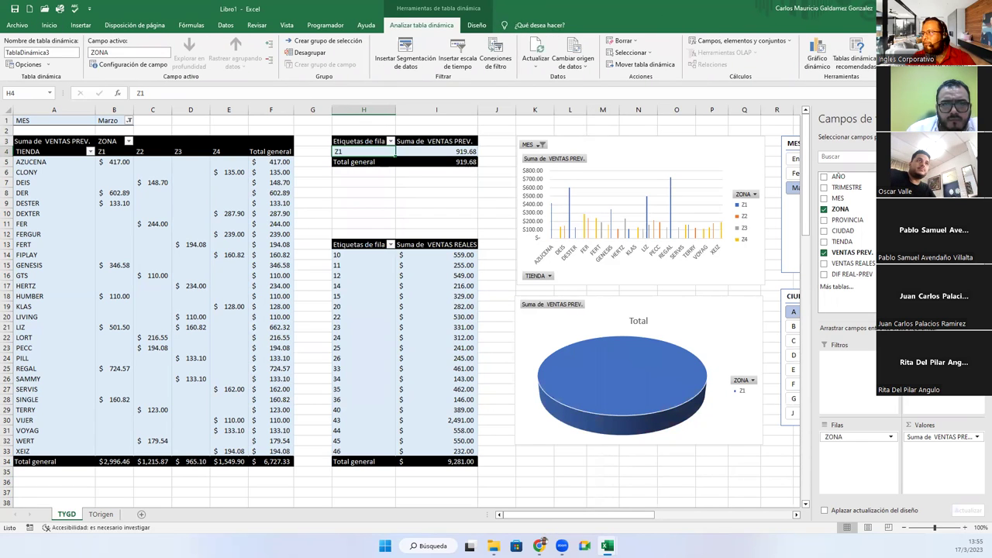
pyautogui.click(983, 119)
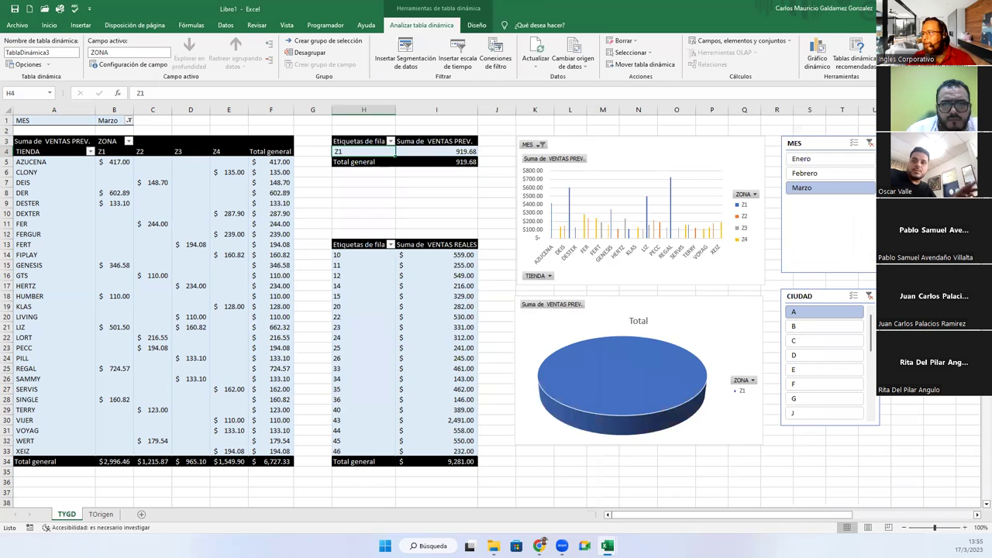
pyautogui.click(802, 334)
pyautogui.click(802, 341)
pyautogui.click(806, 358)
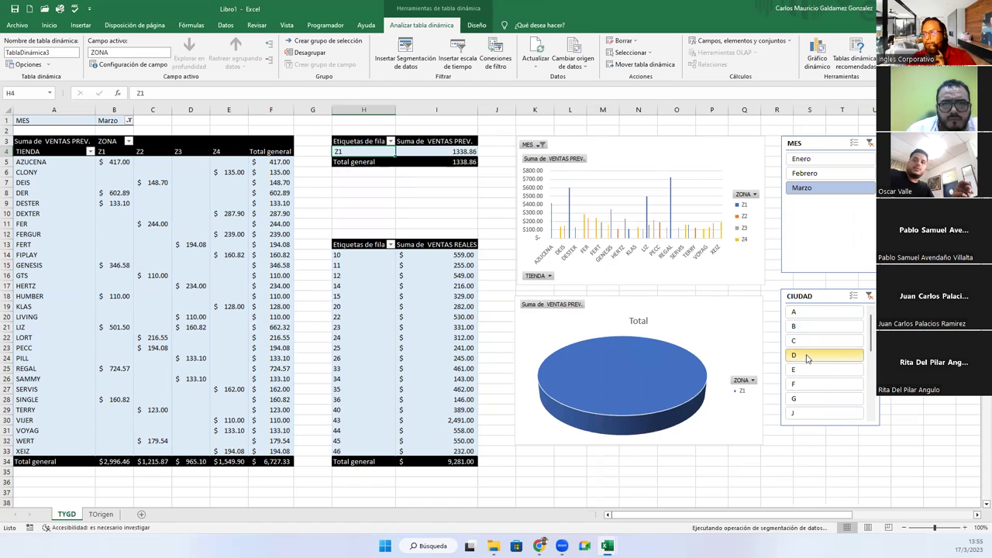
pyautogui.click(807, 372)
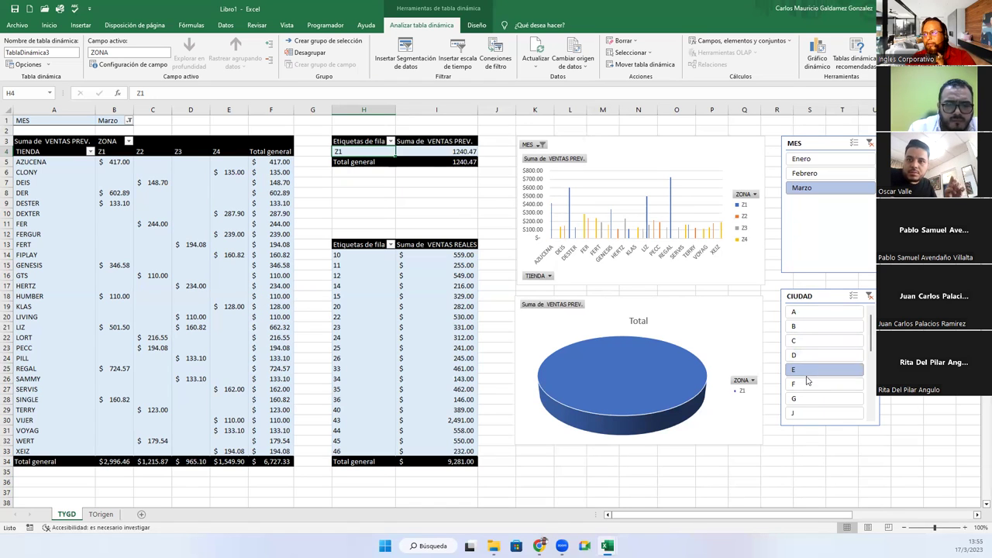
# - Select the range of cities A to F in the CIUDAD slicer and extend it through city R
pyautogui.click(801, 314)
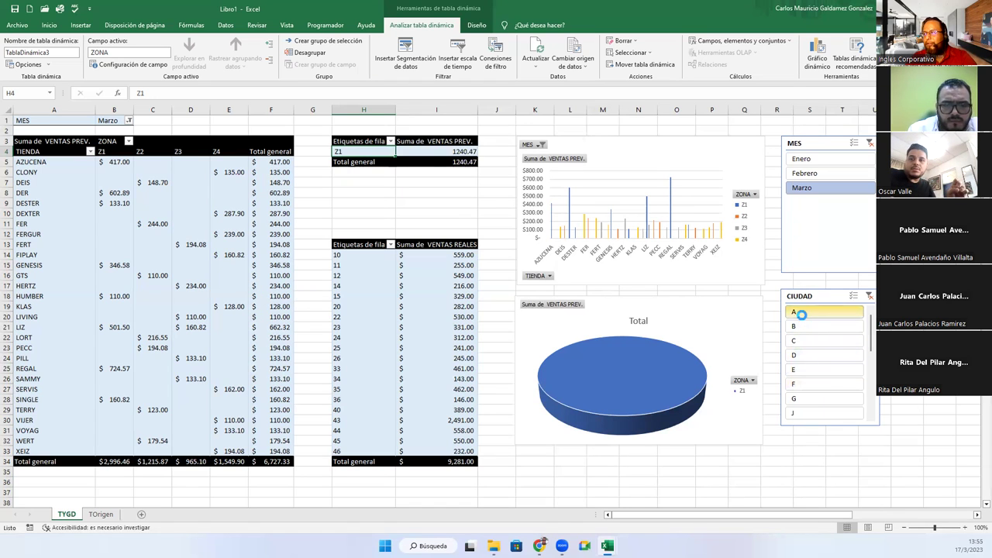
pyautogui.keyDown('shift'); pyautogui.click(806, 380); pyautogui.keyUp('shift')
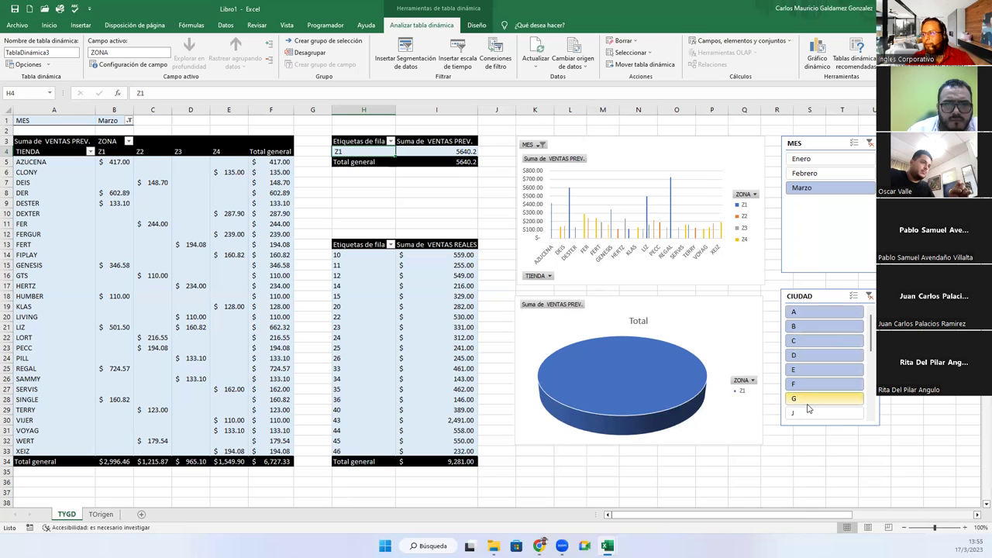
pyautogui.scroll(-5, 808, 397)
pyautogui.scroll(-5, 856, 233)
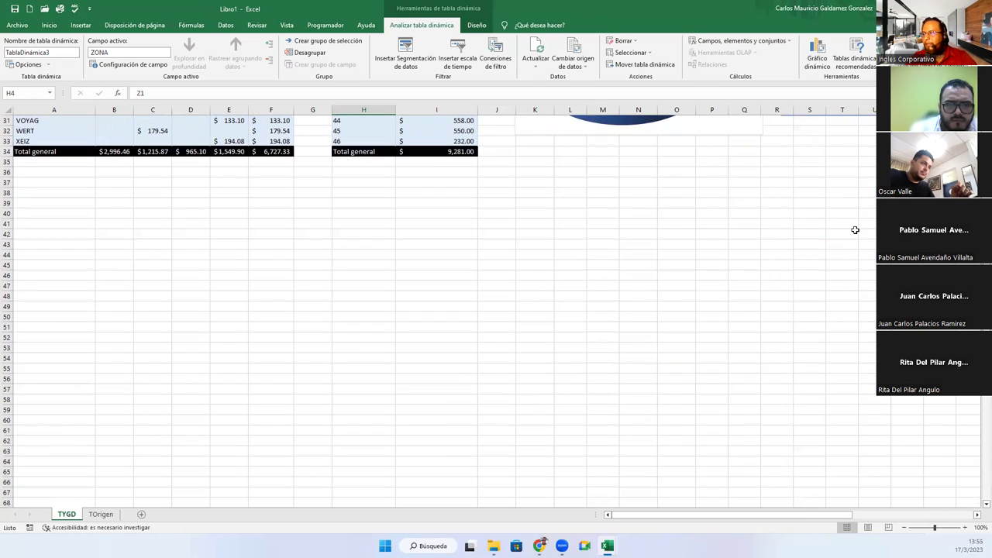
pyautogui.scroll(10, 855, 228)
pyautogui.moveTo(872, 349); pyautogui.dragTo(875, 387)
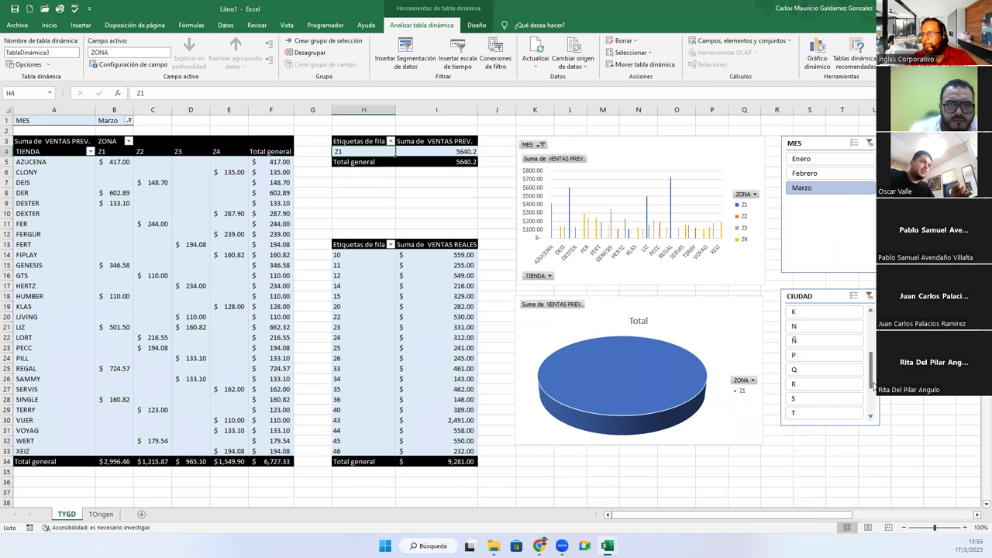
pyautogui.keyDown('shift'); pyautogui.click(823, 385); pyautogui.keyUp('shift')
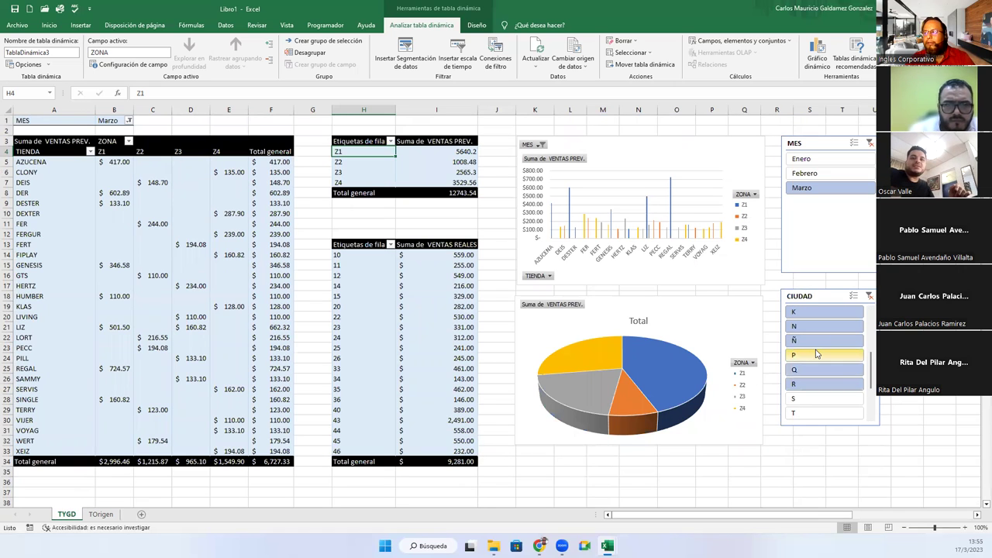
# - Filter the zone totals table to city P only with the CIUDAD slicer
pyautogui.click(816, 354)
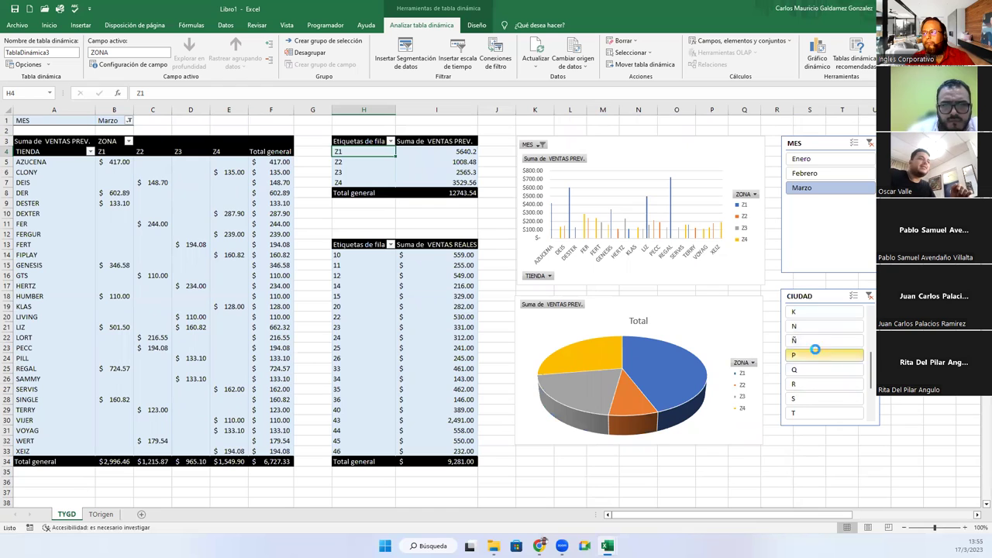
pyautogui.click(804, 227)
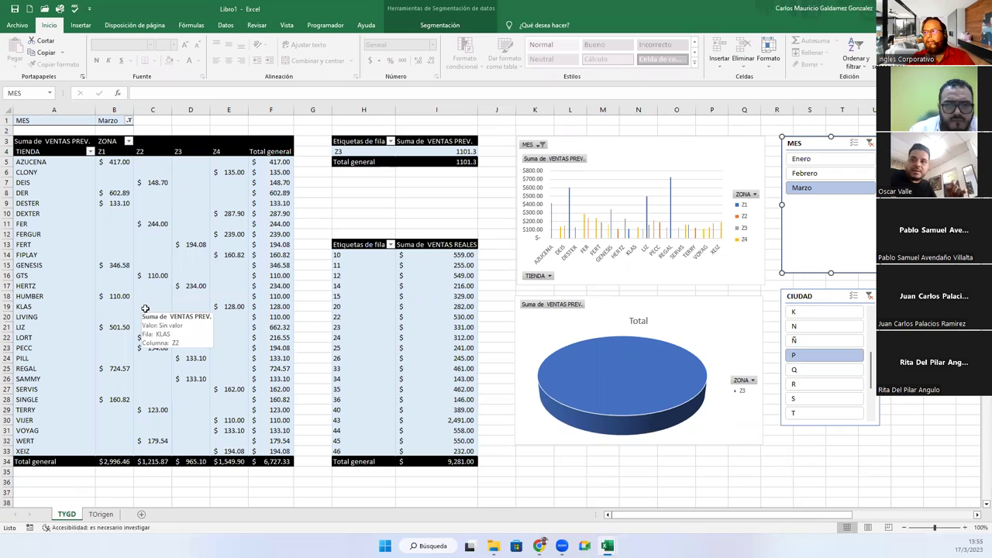
pyautogui.click(371, 151)
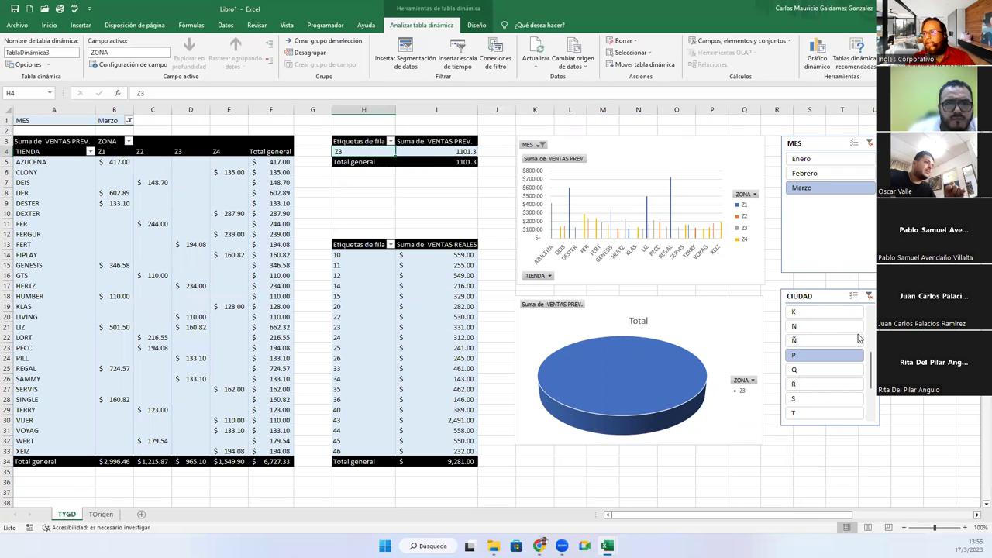
# - Clear the filters of the CIUDAD and MES slicers
pyautogui.click(869, 296)
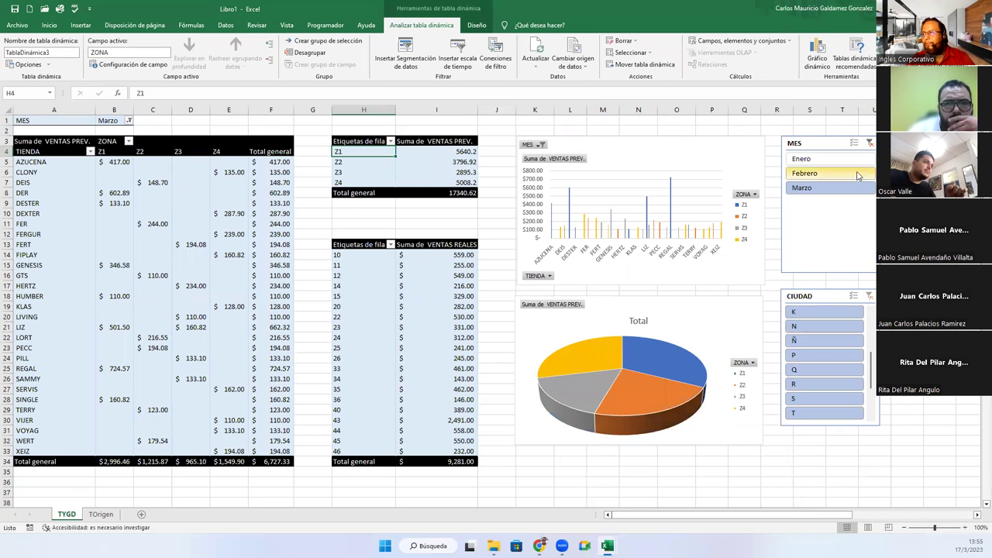
pyautogui.click(869, 145)
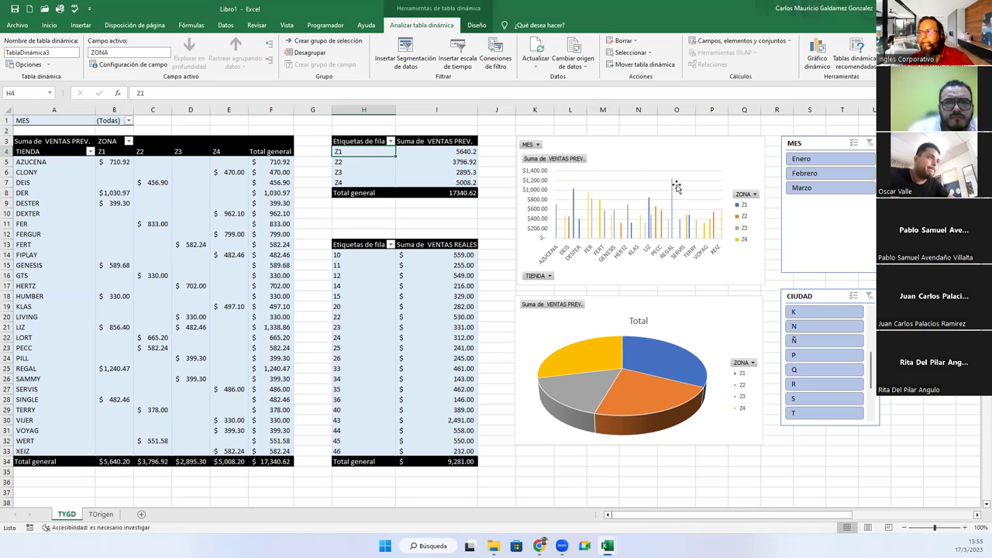
# - Examine the elements that can be added to the column chart, such as axis titles, data labels and a data table with legend keys
pyautogui.click(628, 152)
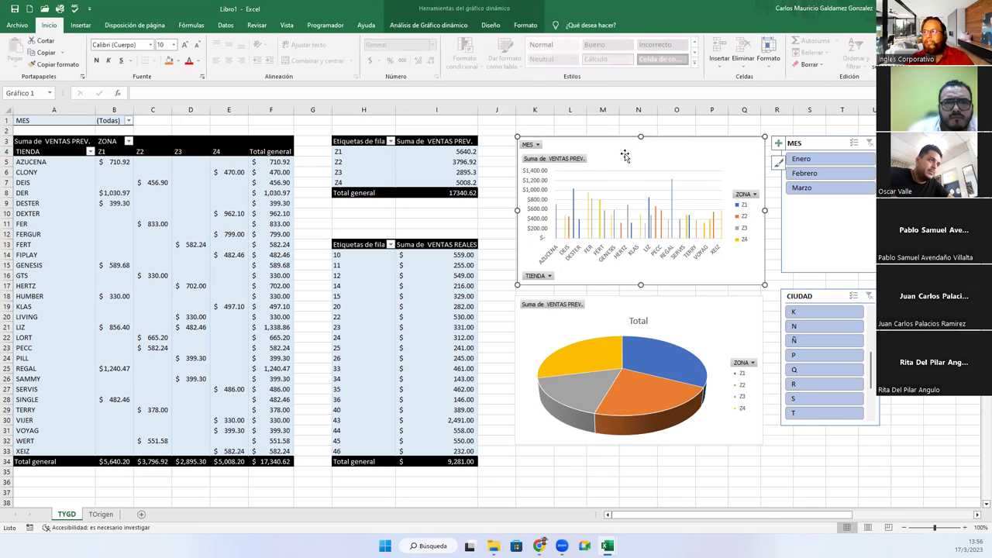
pyautogui.click(427, 25)
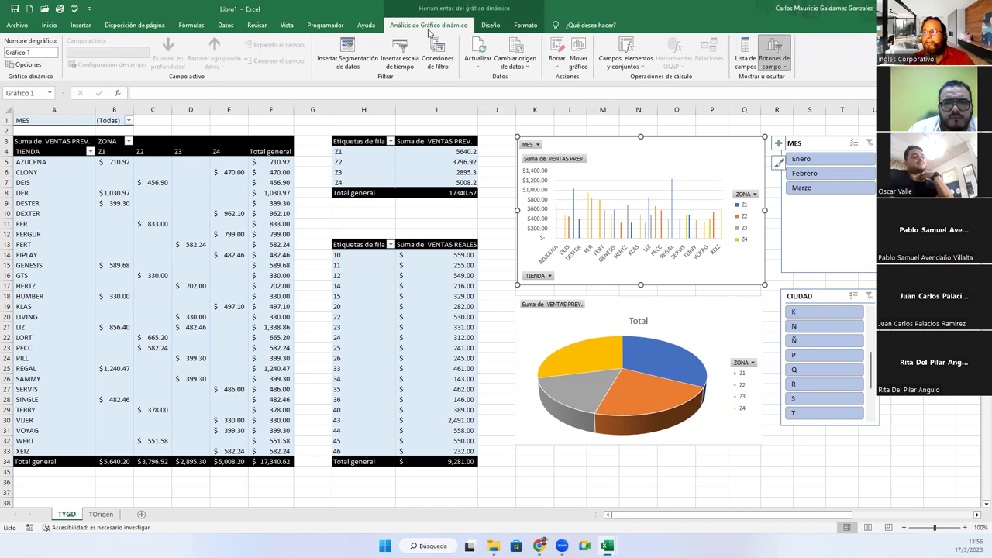
pyautogui.click(492, 26)
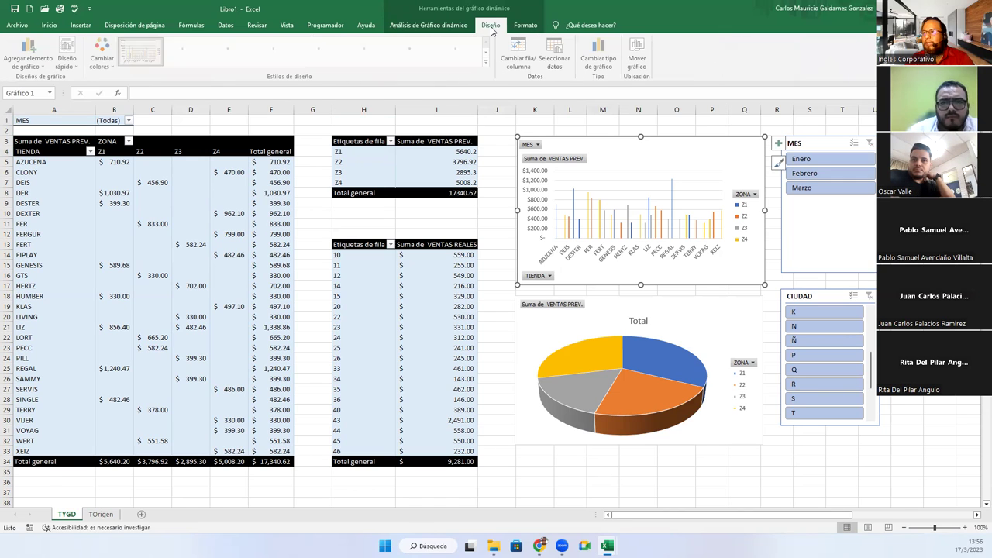
pyautogui.click(39, 62)
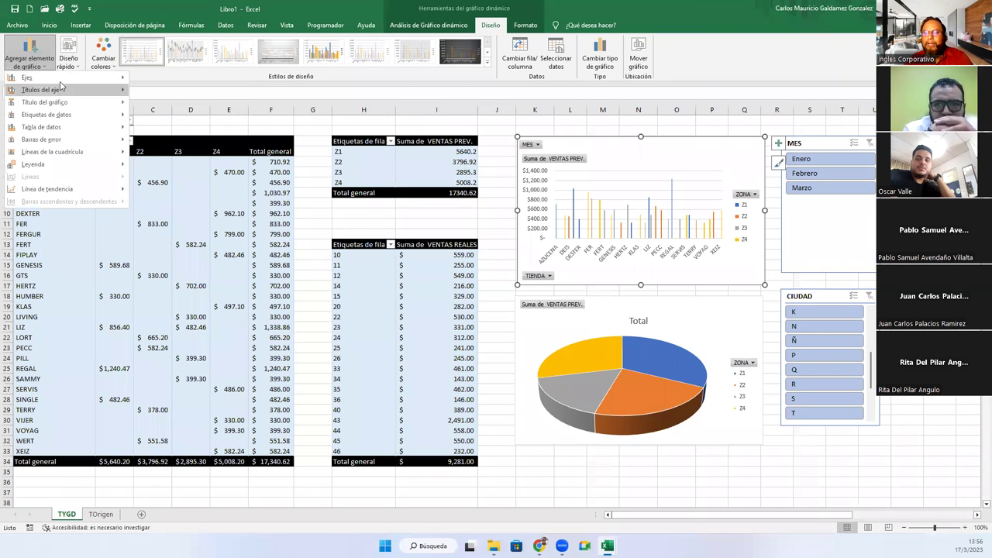
pyautogui.moveTo(62, 79)
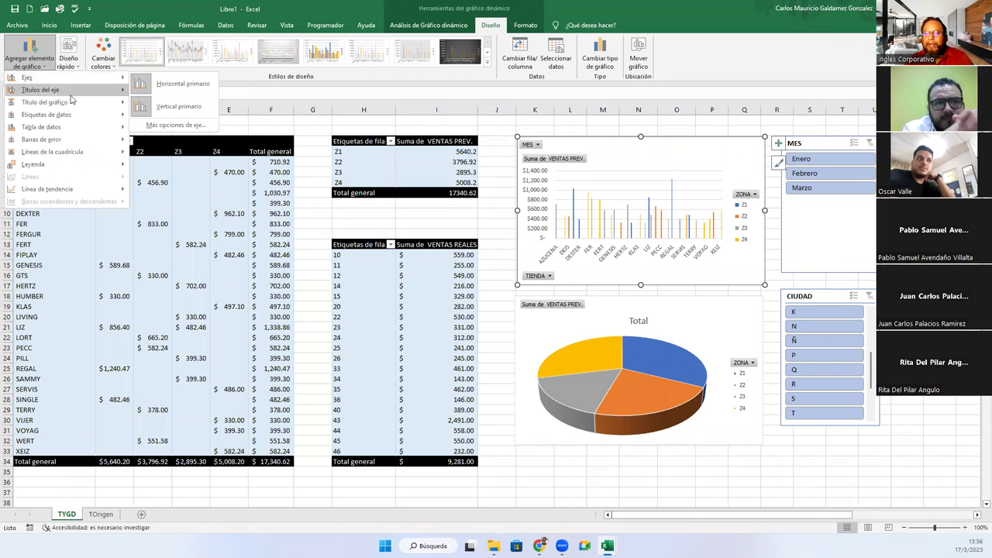
pyautogui.moveTo(80, 115)
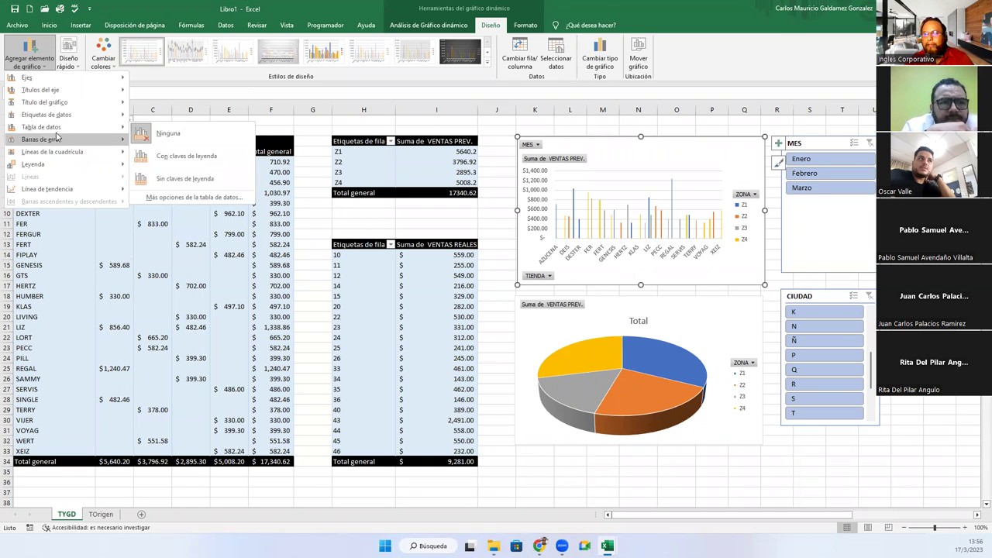
pyautogui.moveTo(56, 134)
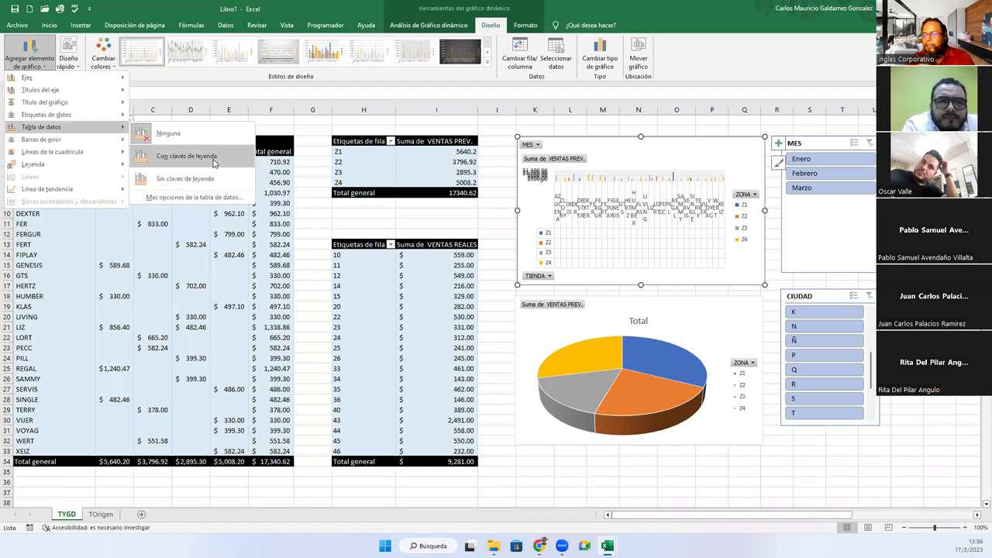
pyautogui.moveTo(36, 154)
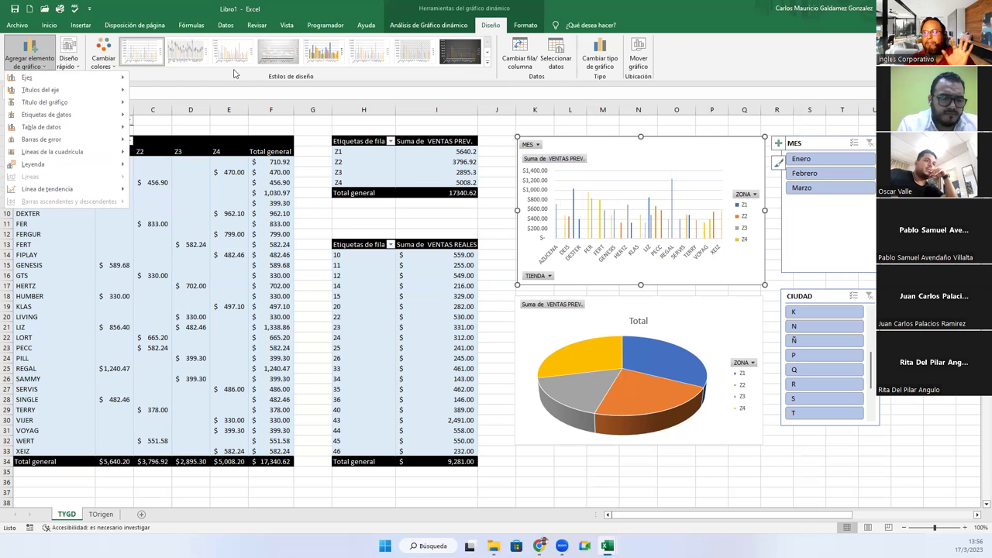
pyautogui.click(291, 80)
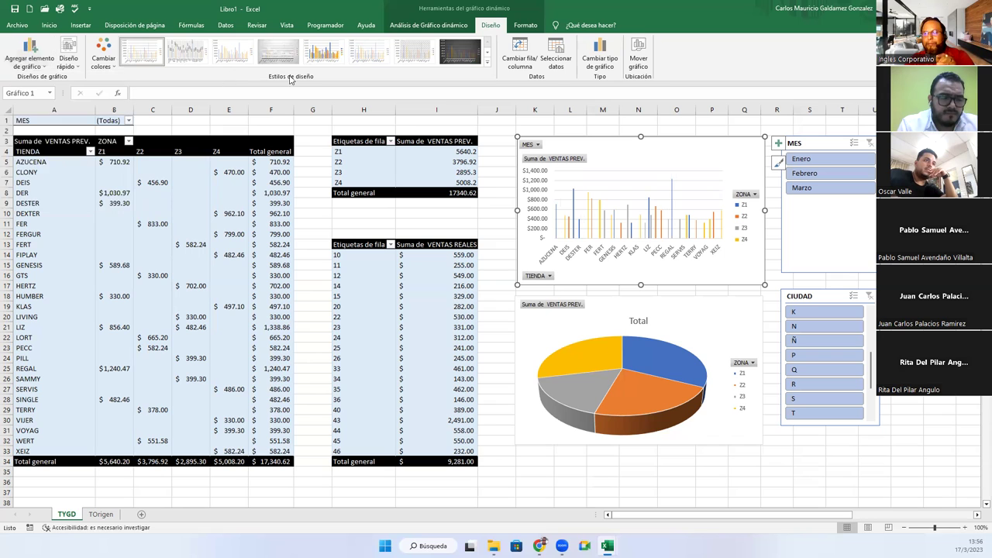
# - Try several chart styles on the store column chart and apply the dark grey one with wide glowing columns and vertical gridlines
pyautogui.click(487, 67)
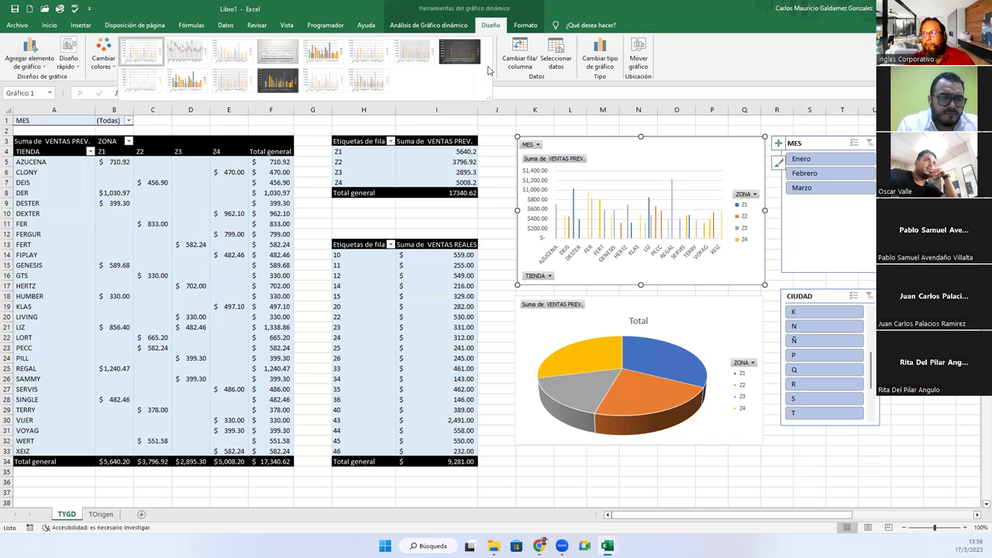
pyautogui.click(178, 56)
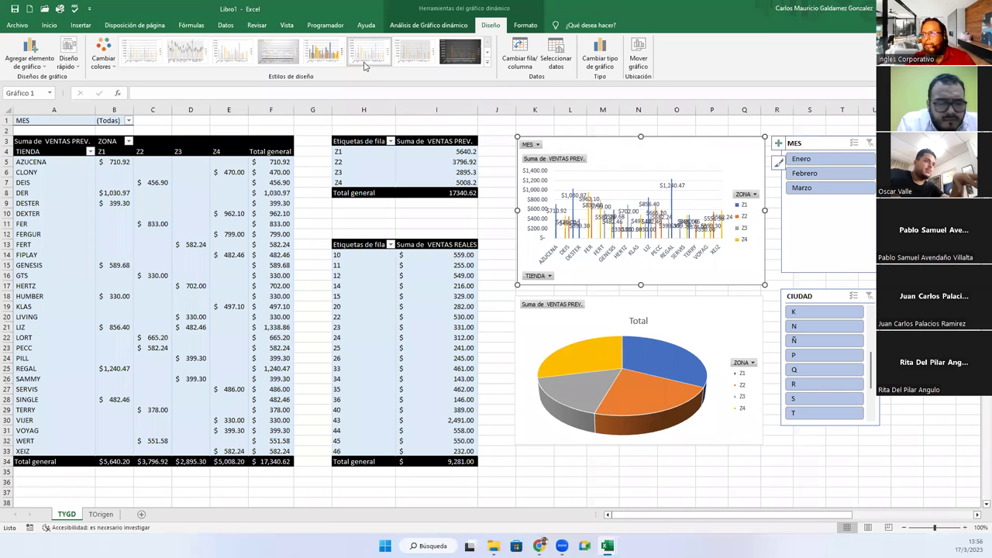
pyautogui.click(459, 61)
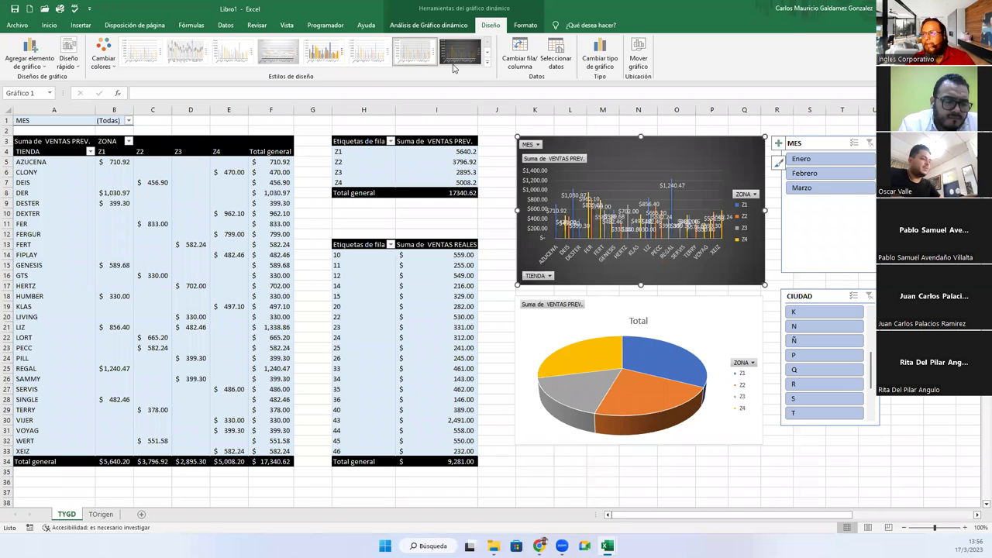
pyautogui.click(487, 68)
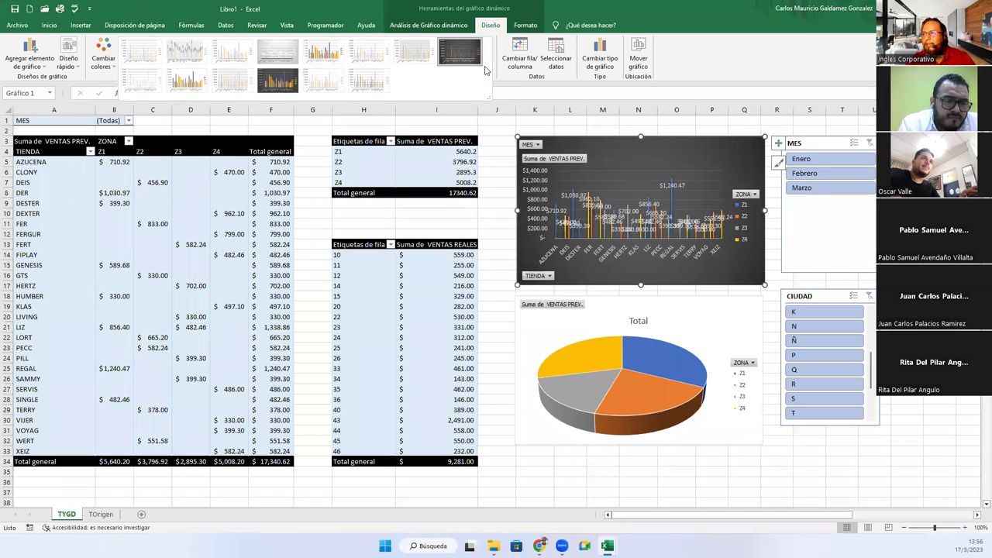
pyautogui.click(149, 85)
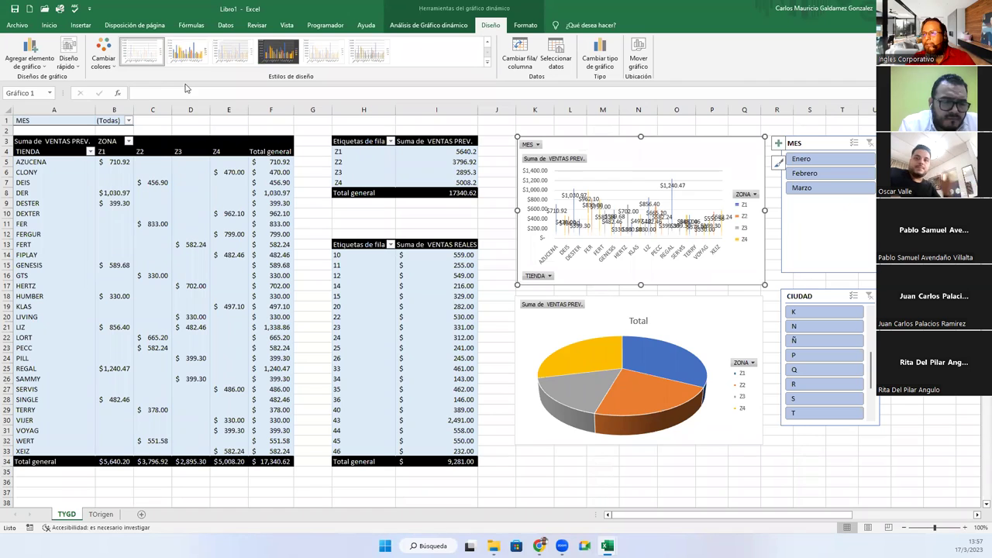
pyautogui.click(188, 55)
pyautogui.click(222, 61)
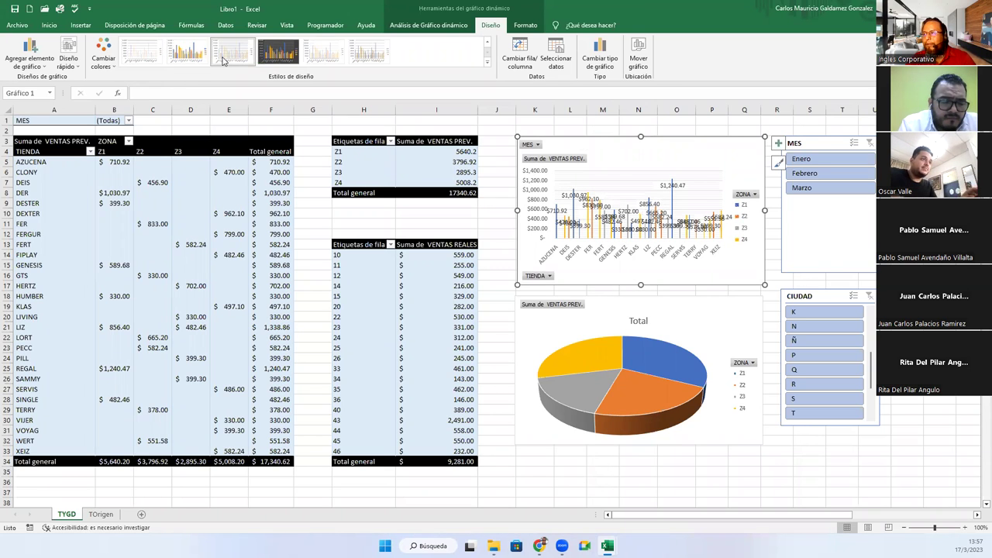
pyautogui.click(279, 59)
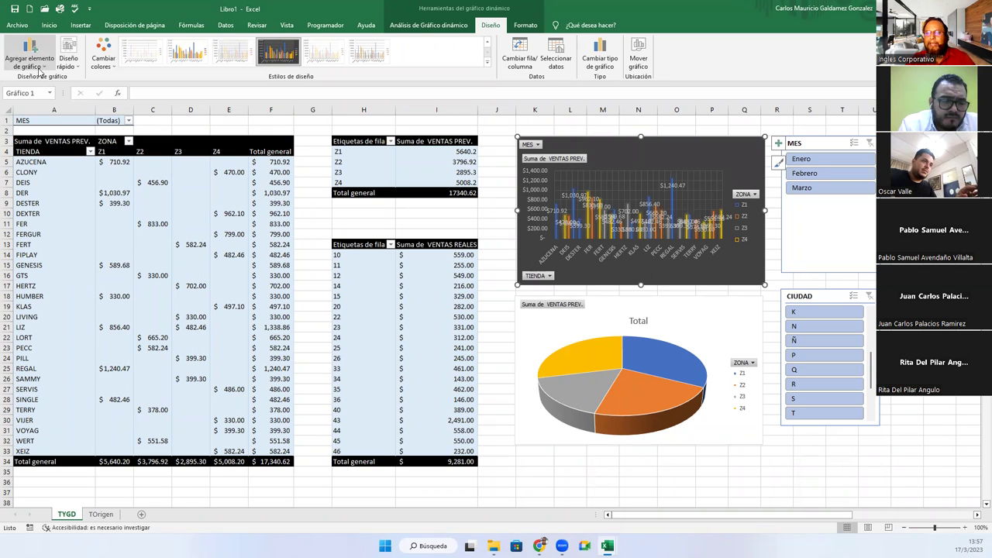
# - Remove the data labels from the column chart, previewing the data callout option before keeping none
pyautogui.click(39, 69)
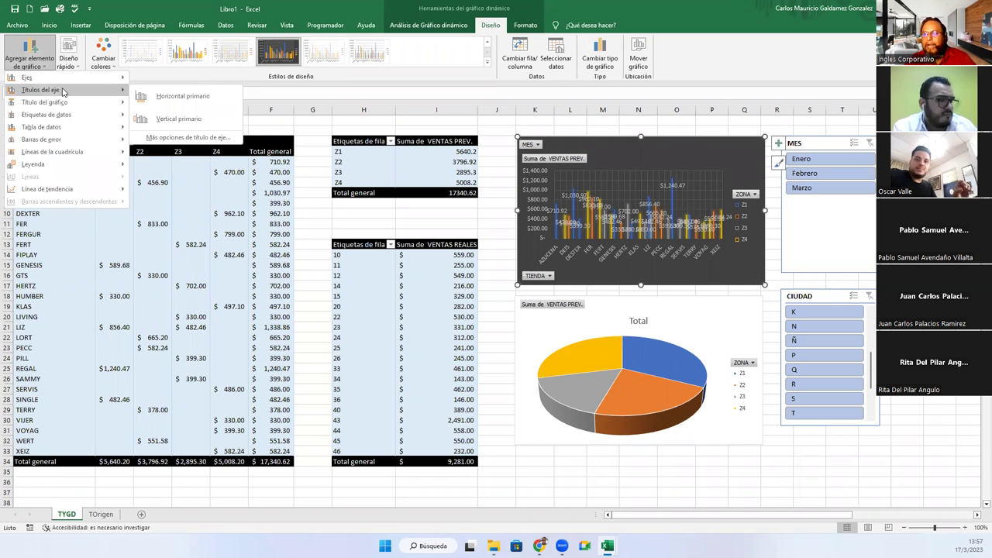
pyautogui.moveTo(85, 156)
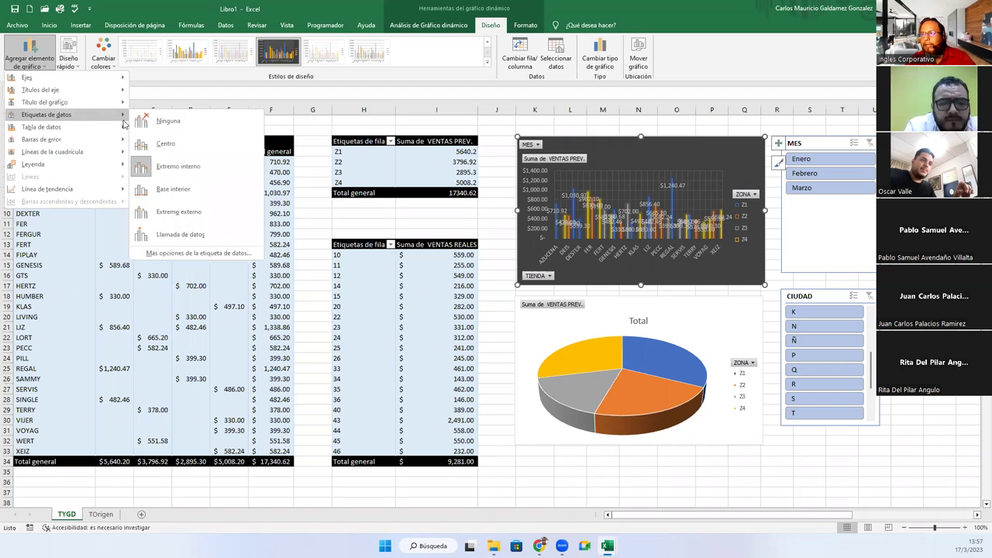
pyautogui.click(165, 120)
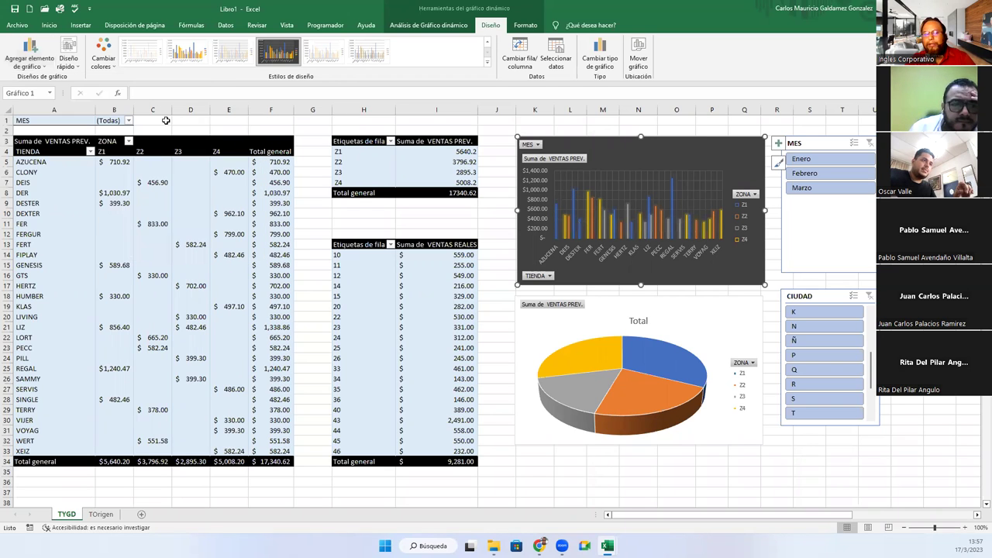
pyautogui.click(41, 68)
pyautogui.moveTo(82, 118)
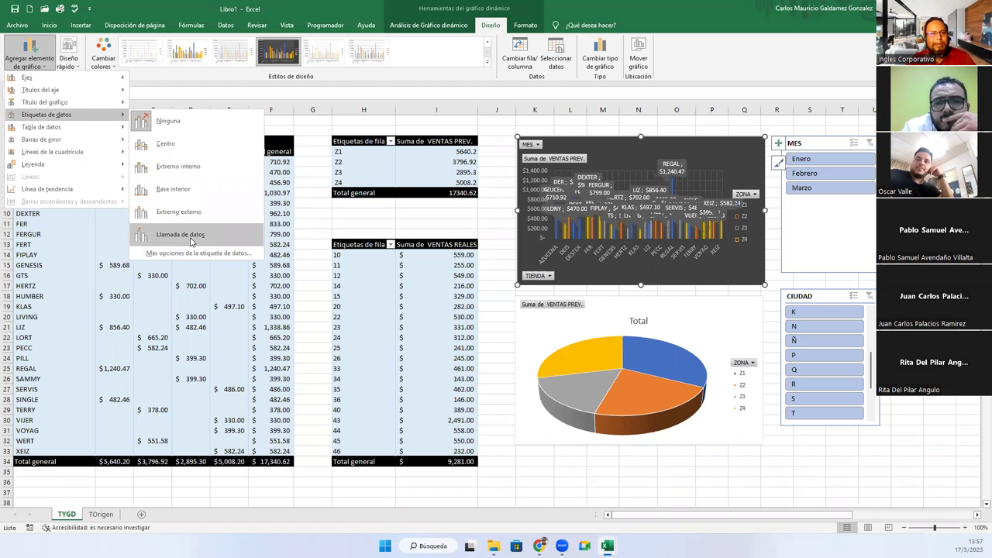
pyautogui.click(162, 123)
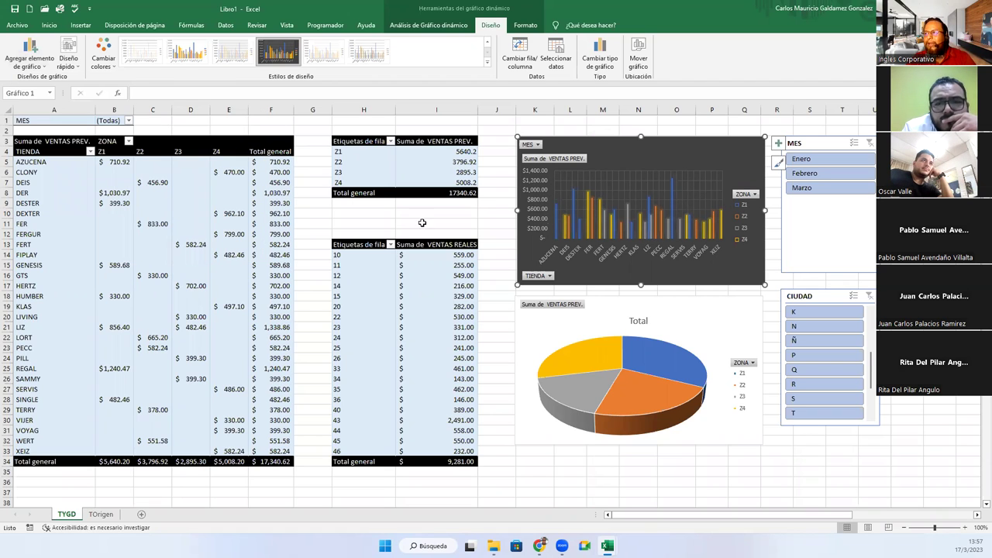
pyautogui.click(224, 223)
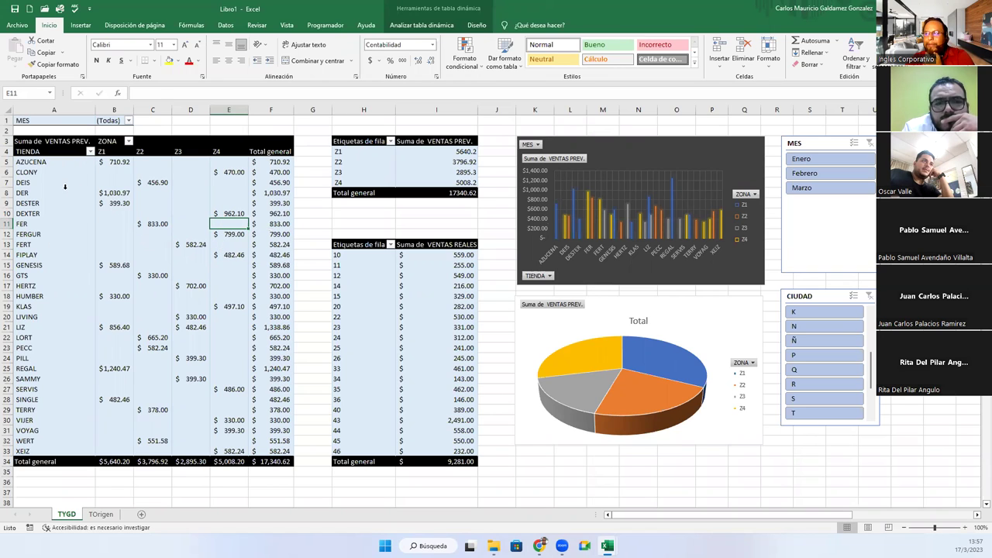
pyautogui.click(26, 161)
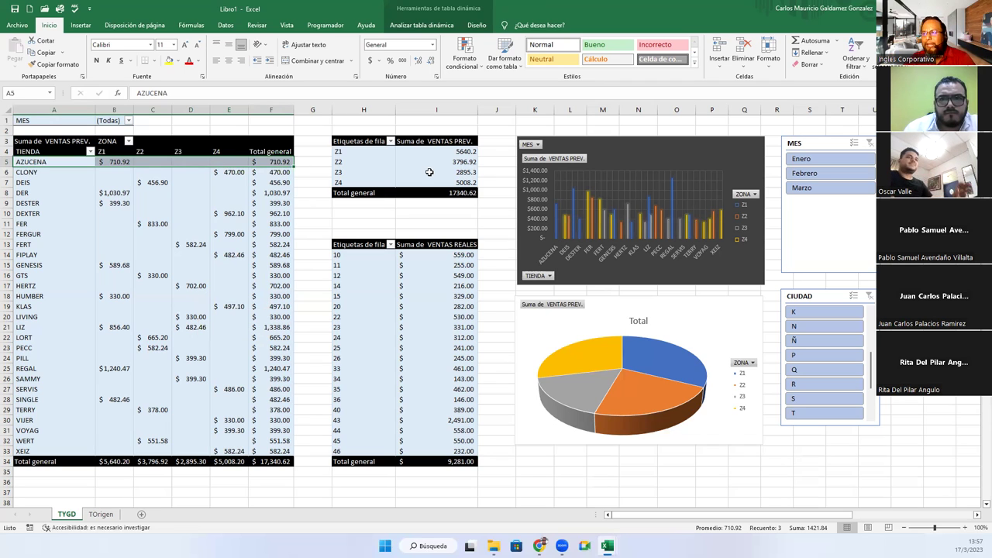
pyautogui.click(429, 172)
# - Compare chart styles on the zone pie chart and apply the dark background style with percentage labels
pyautogui.click(572, 323)
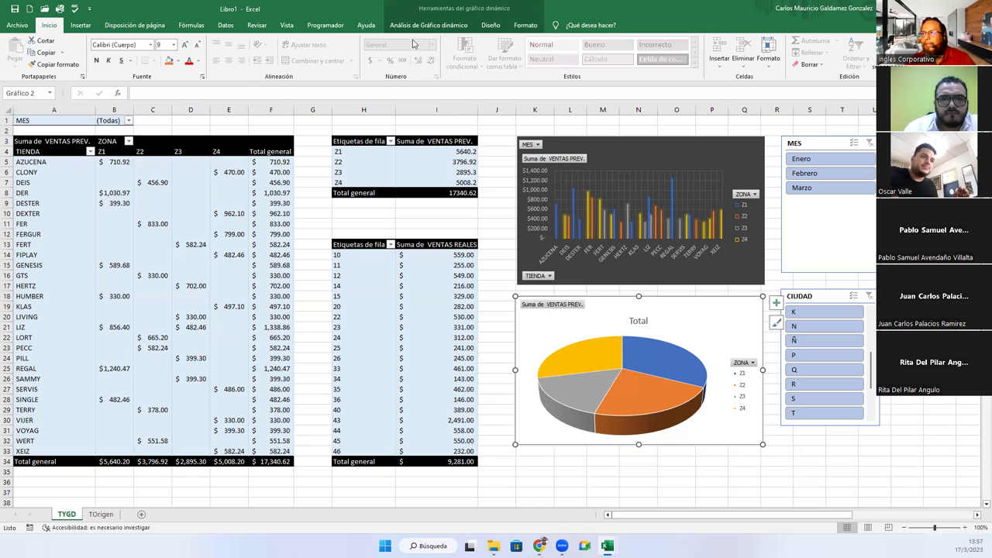
pyautogui.click(491, 24)
pyautogui.click(250, 52)
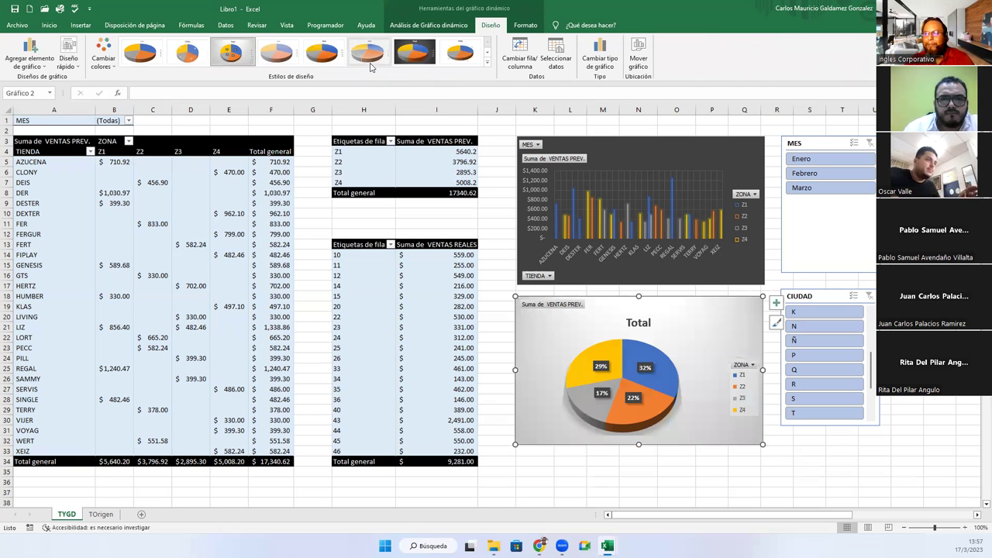
pyautogui.click(487, 65)
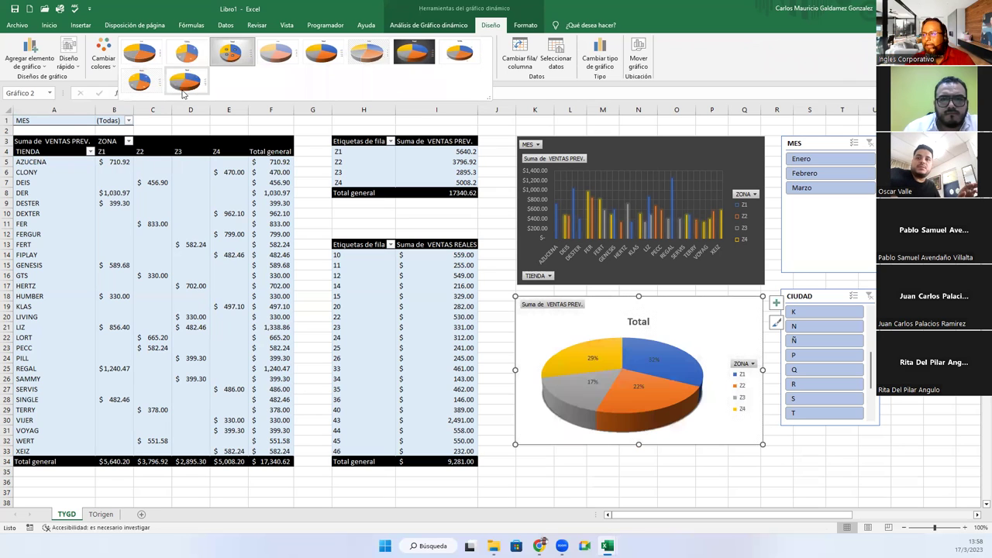
pyautogui.click(414, 51)
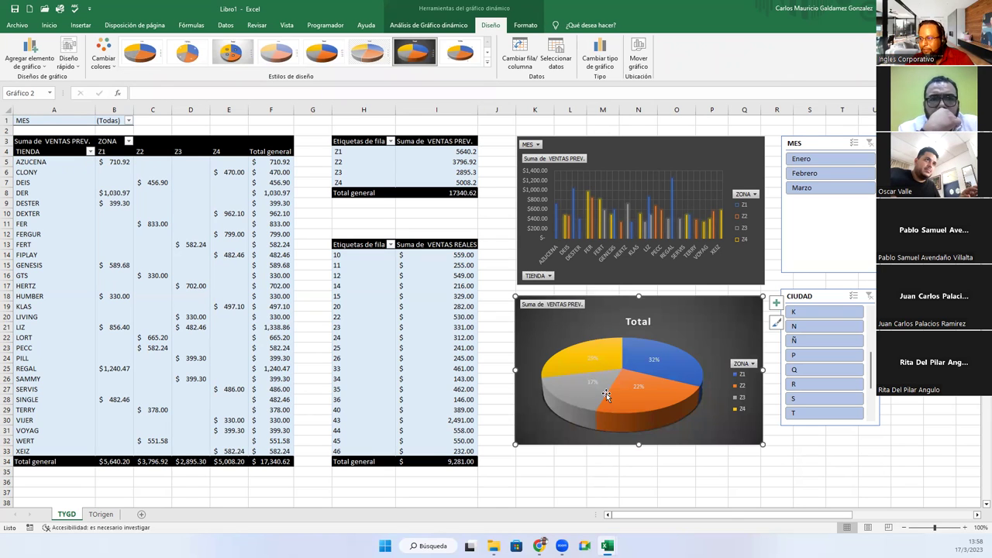
pyautogui.click(679, 472)
pyautogui.click(527, 349)
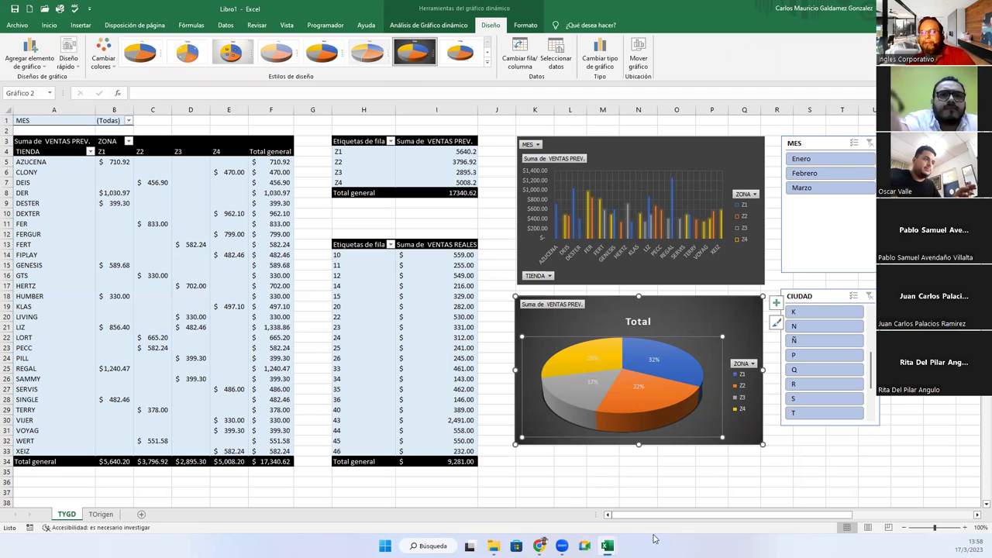
# - Move the TOrigen sheet before the TYGD sheet, keeping its name
pyautogui.click(102, 515)
pyautogui.doubleClick(101, 515)
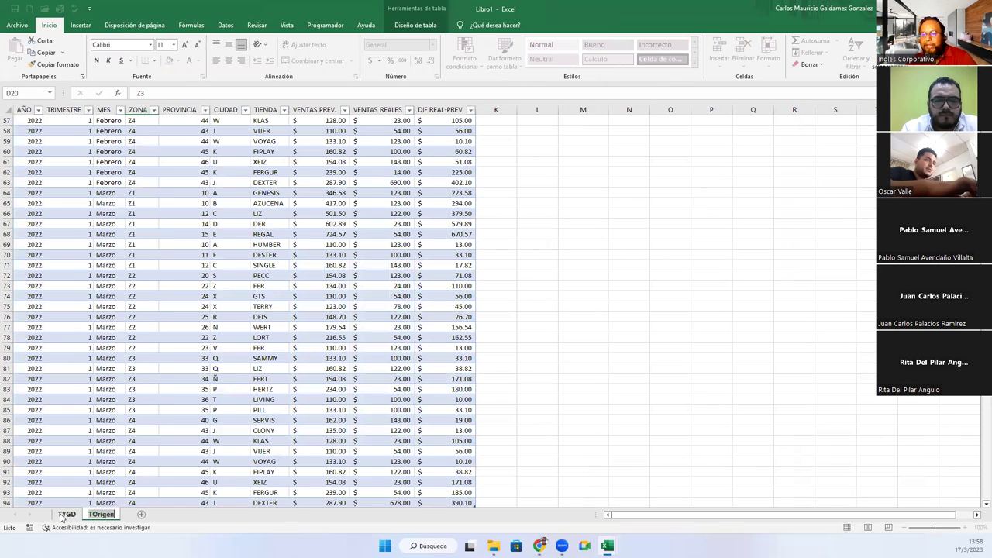
pyautogui.press('Return')
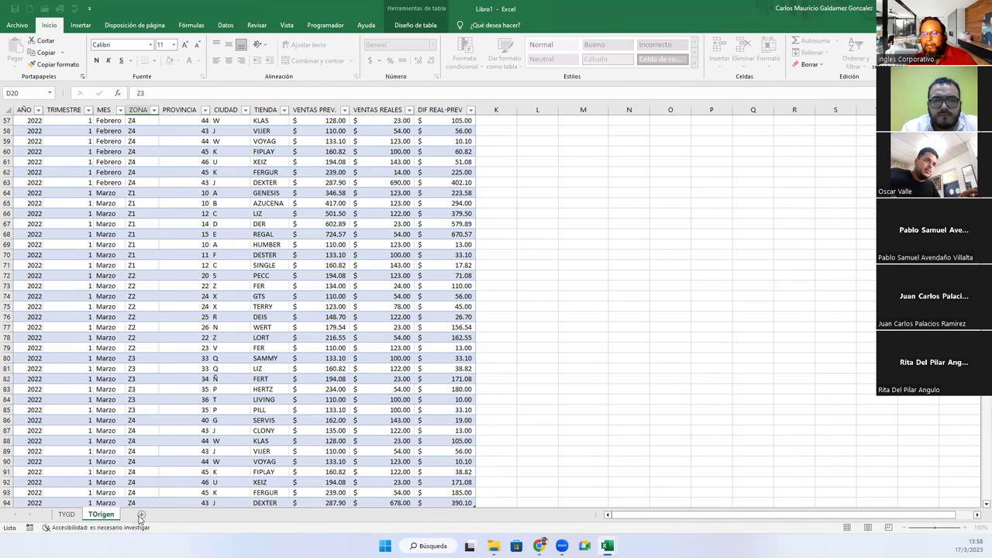
pyautogui.moveTo(61, 514); pyautogui.dragTo(59, 514)
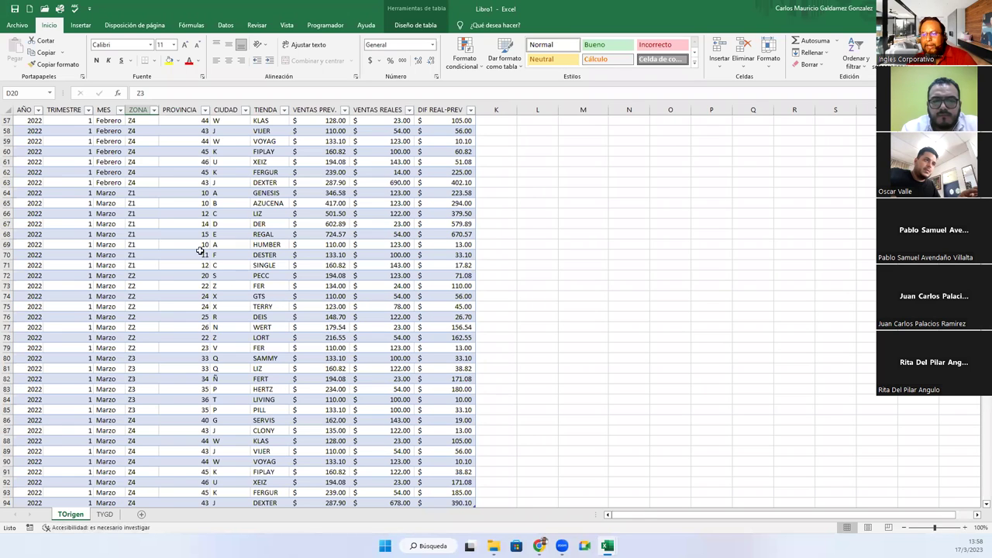
# - Filter the store pivot table on the TYGD sheet to Febrero with its MES report filter
pyautogui.click(105, 514)
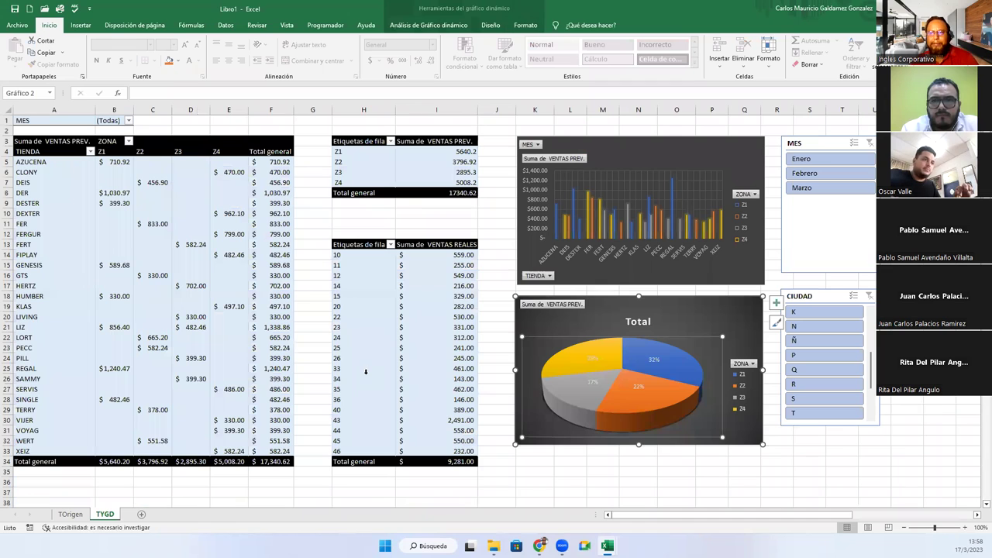
pyautogui.click(129, 121)
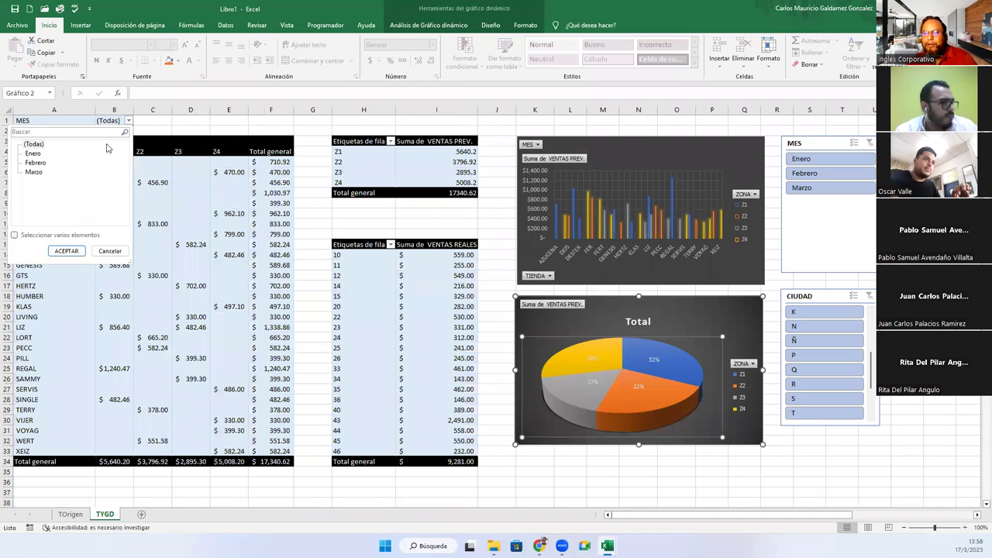
pyautogui.click(33, 166)
pyautogui.click(65, 250)
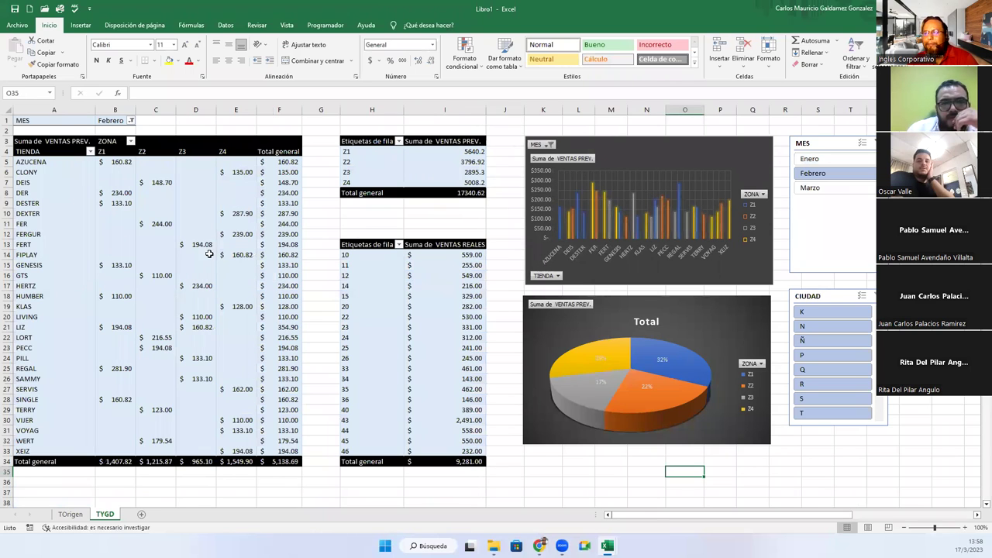
pyautogui.click(139, 251)
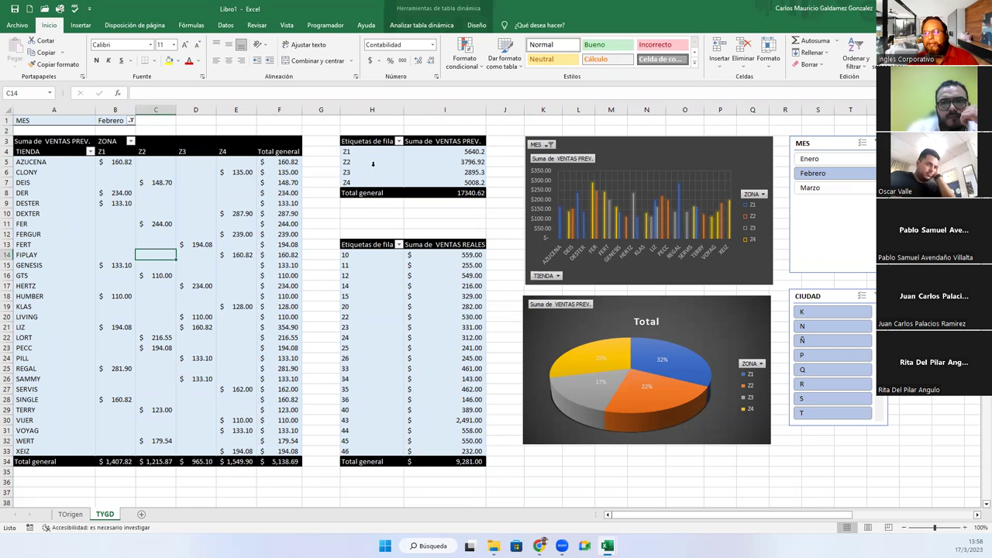
pyautogui.click(373, 162)
pyautogui.click(406, 236)
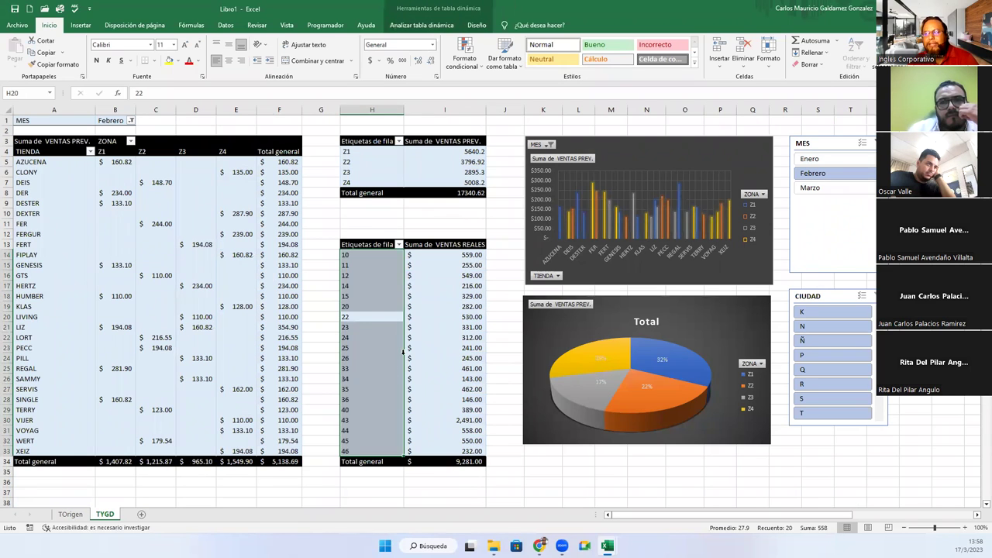
pyautogui.click(442, 317)
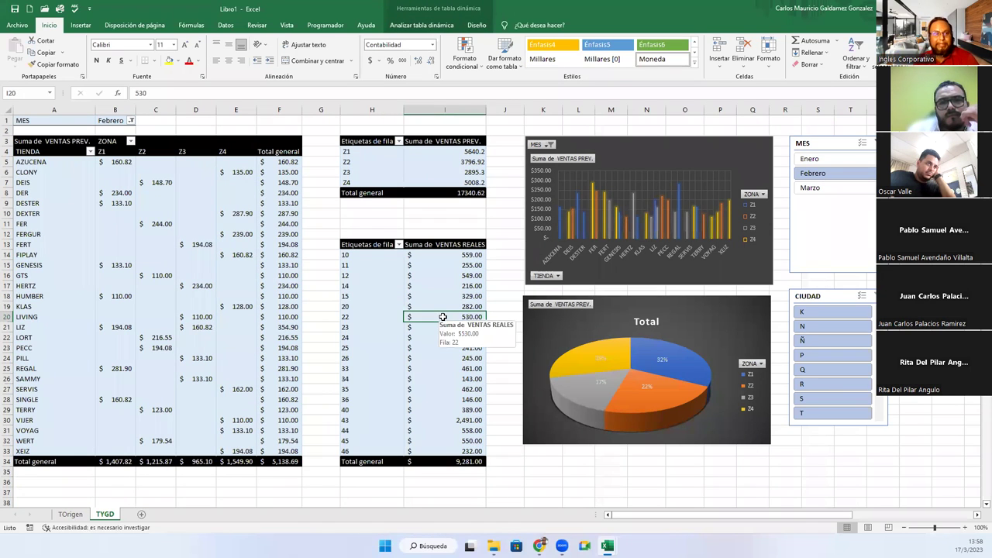
pyautogui.click(156, 193)
pyautogui.click(628, 157)
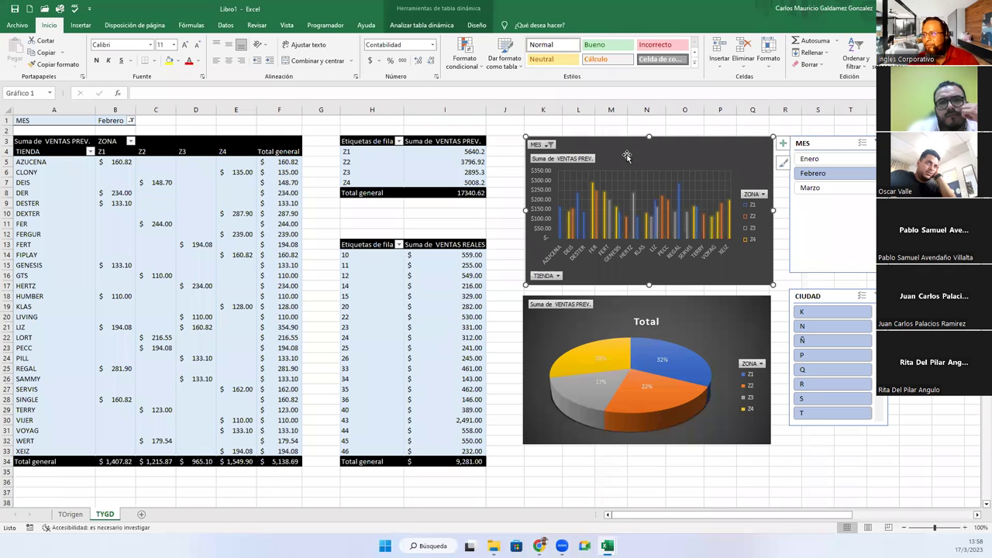
# - Filter the store table and column chart to Marzo with the MES slicer, and add Febrero to the selection
pyautogui.click(814, 188)
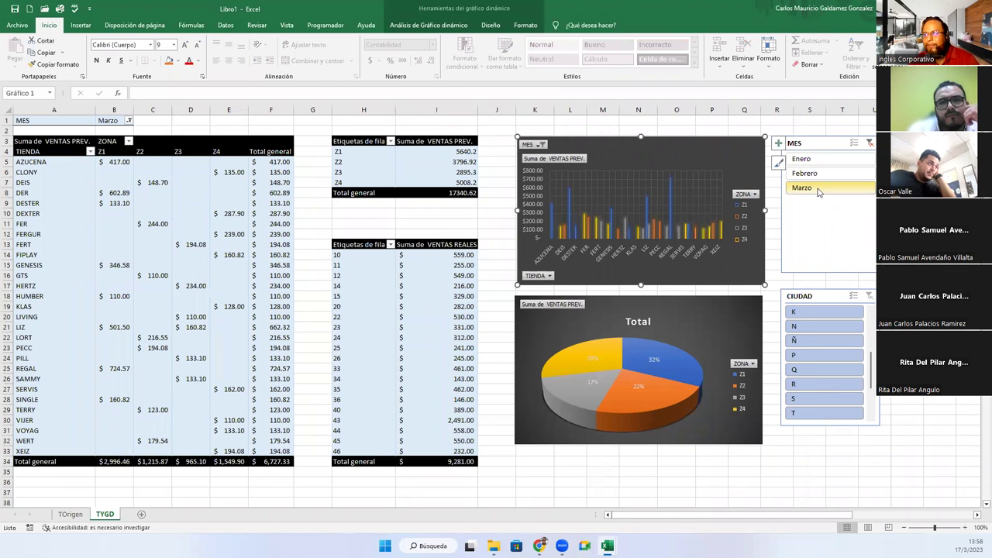
pyautogui.click(778, 143)
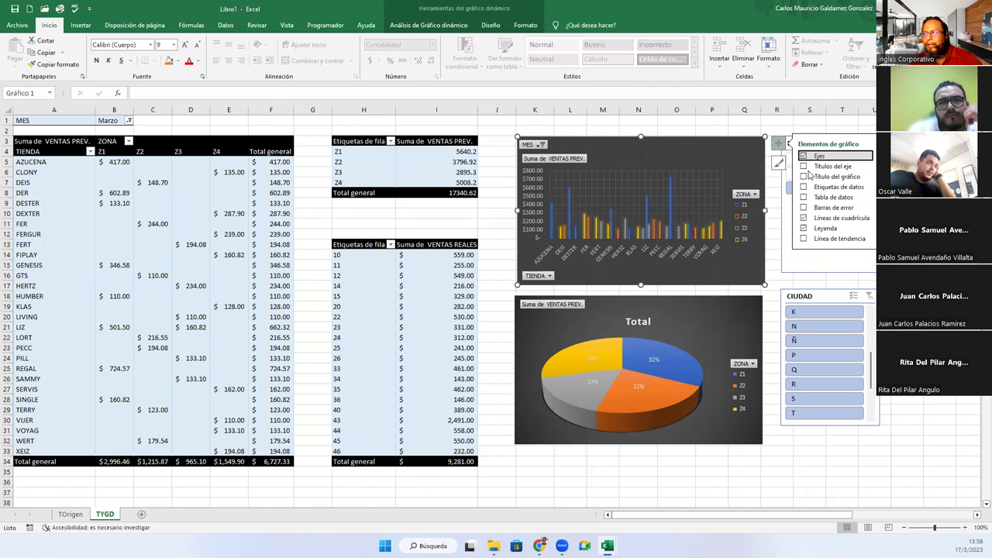
pyautogui.click(803, 189)
pyautogui.keyDown('ctrl'); pyautogui.click(803, 175); pyautogui.keyUp('ctrl')
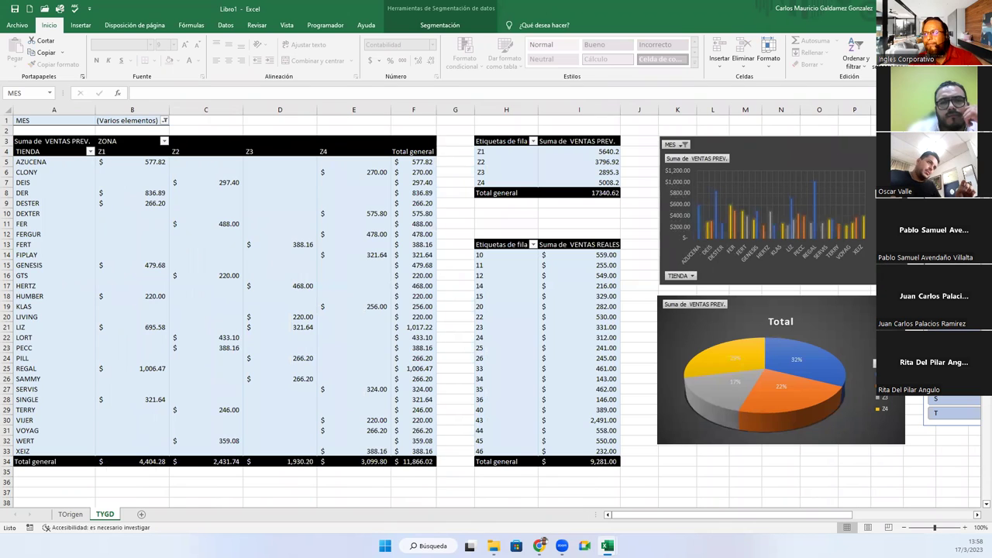
# - Clear the MES slicer filter and switch to the TOrigen source data sheet
pyautogui.hotkey('alt', 'c')
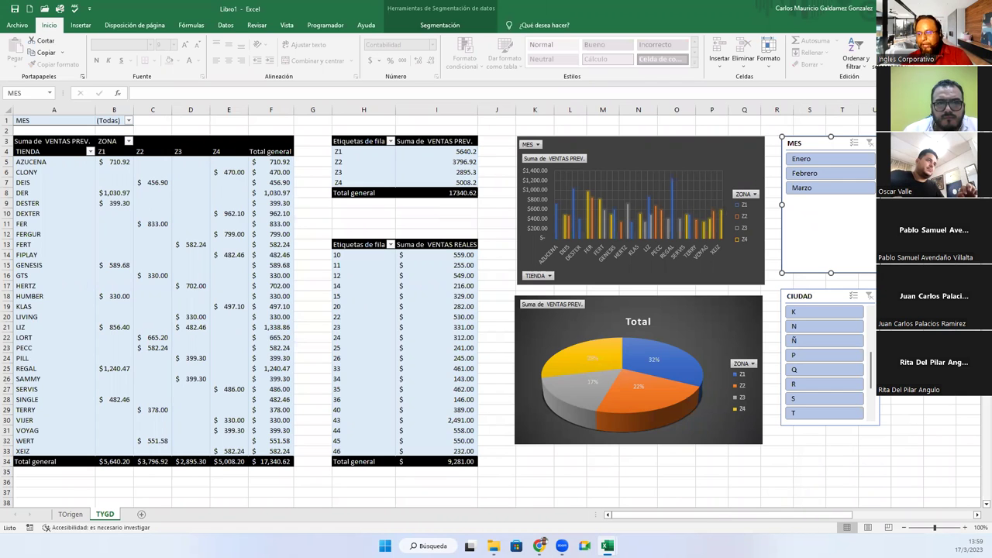
pyautogui.click(69, 514)
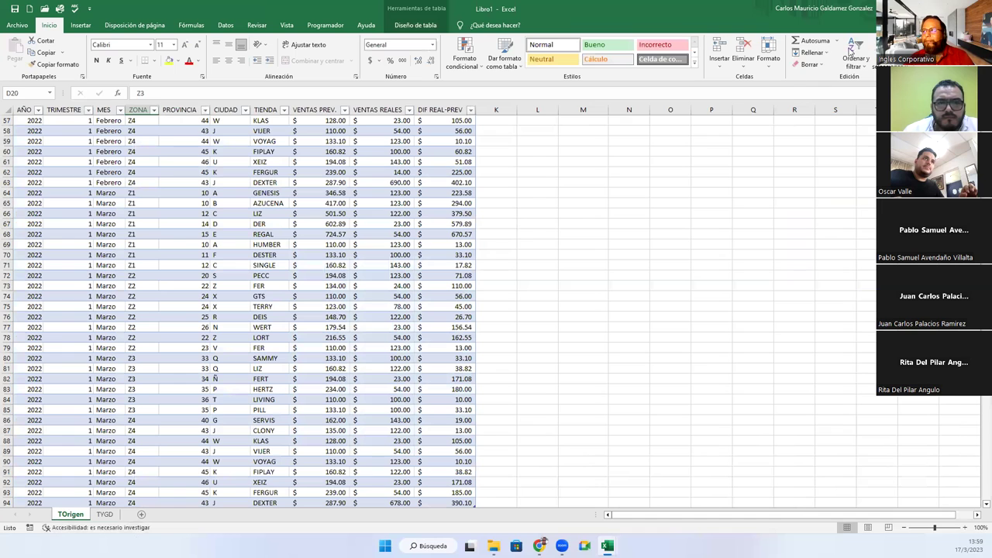